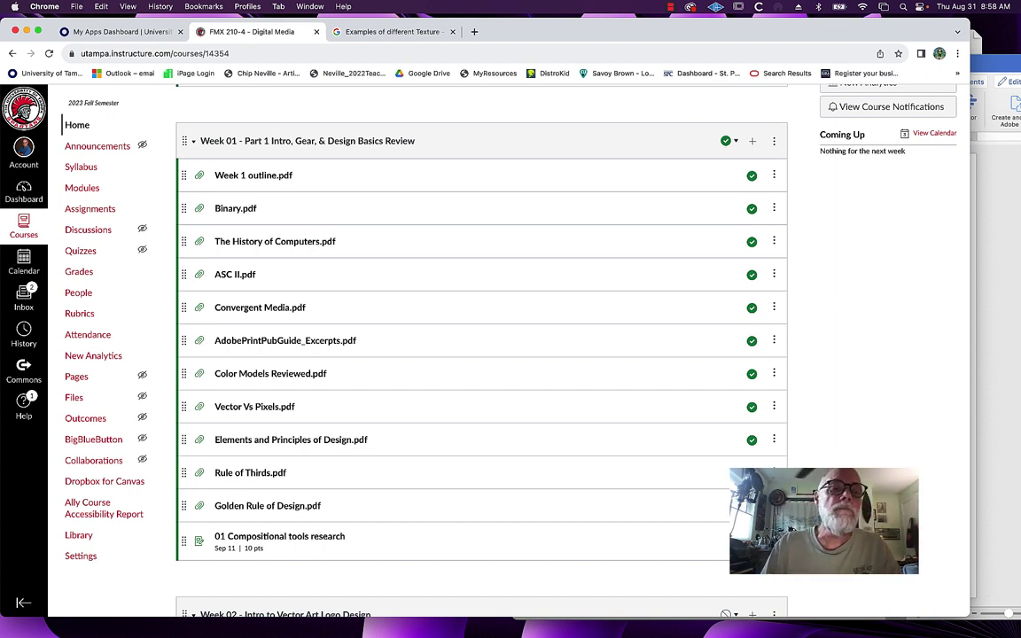
# - Open Week 1 outline.pdf and scroll its preview through all eighteen topics
pyautogui.click(253, 182)
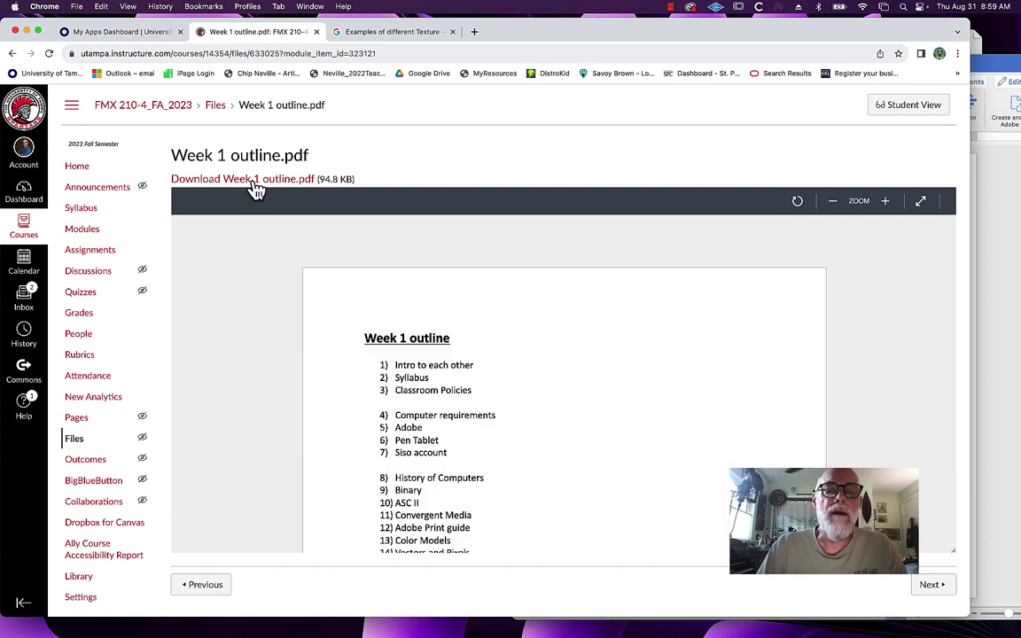
pyautogui.scroll(-3, 513, 443)
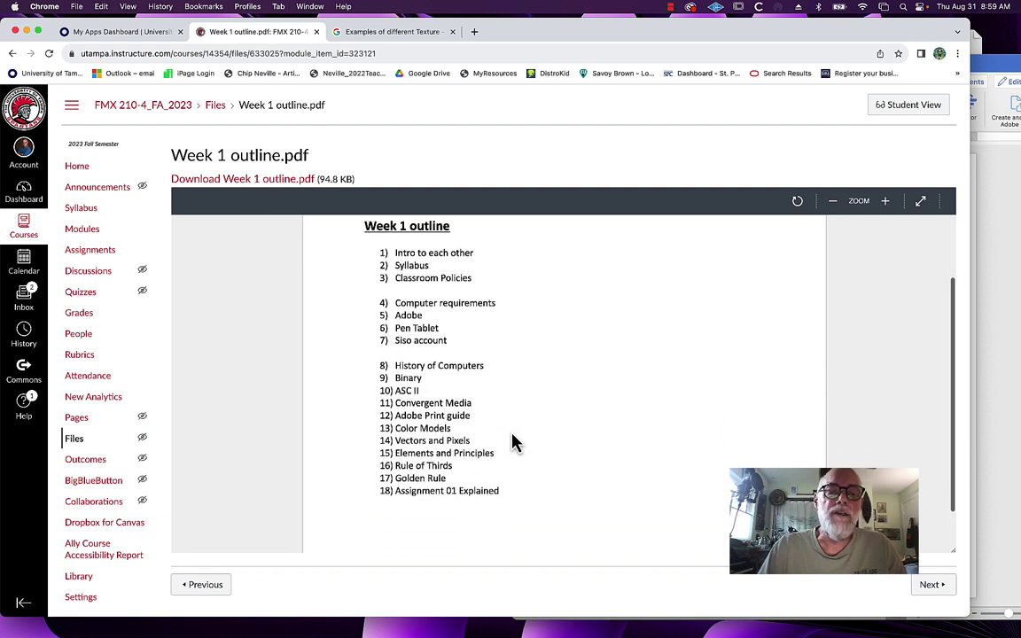
pyautogui.scroll(1, 512, 442)
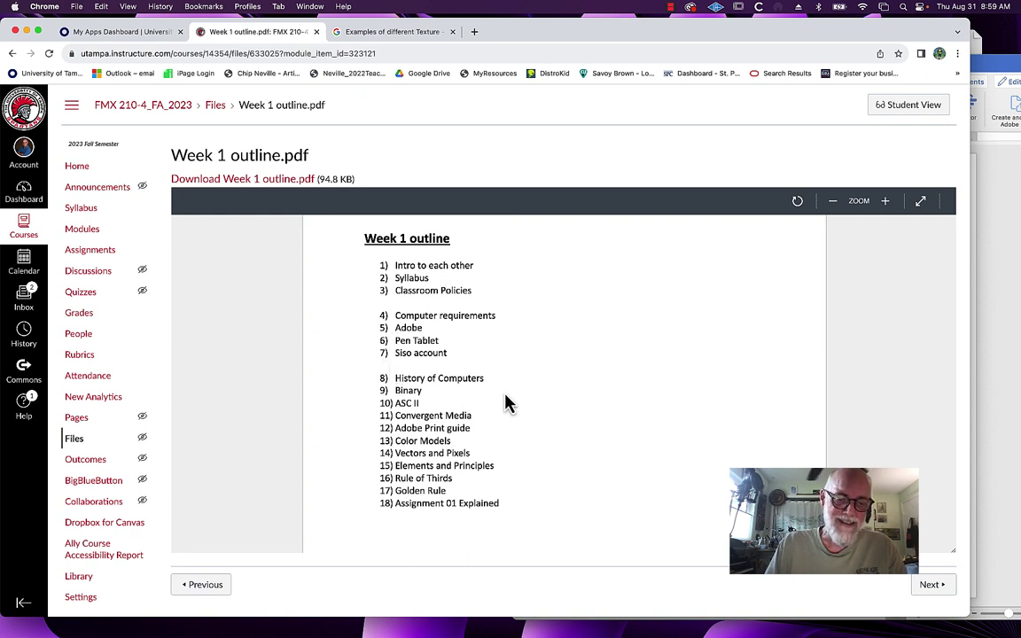
# - Move The History of Computers.pdf above Binary.pdf in Week 01 and open its file page
pyautogui.click(178, 111)
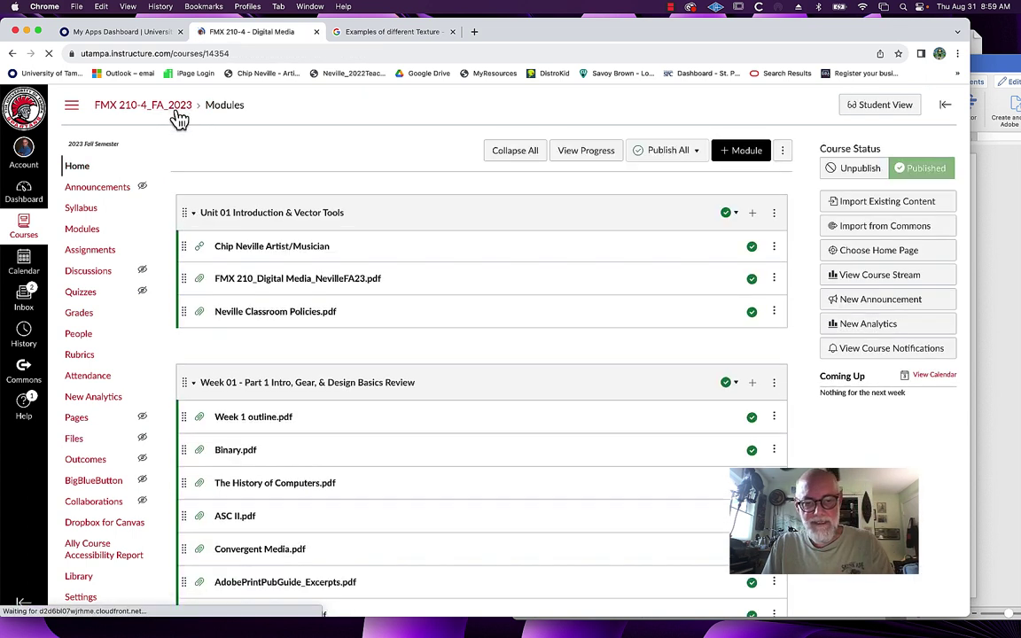
pyautogui.scroll(-3, 538, 363)
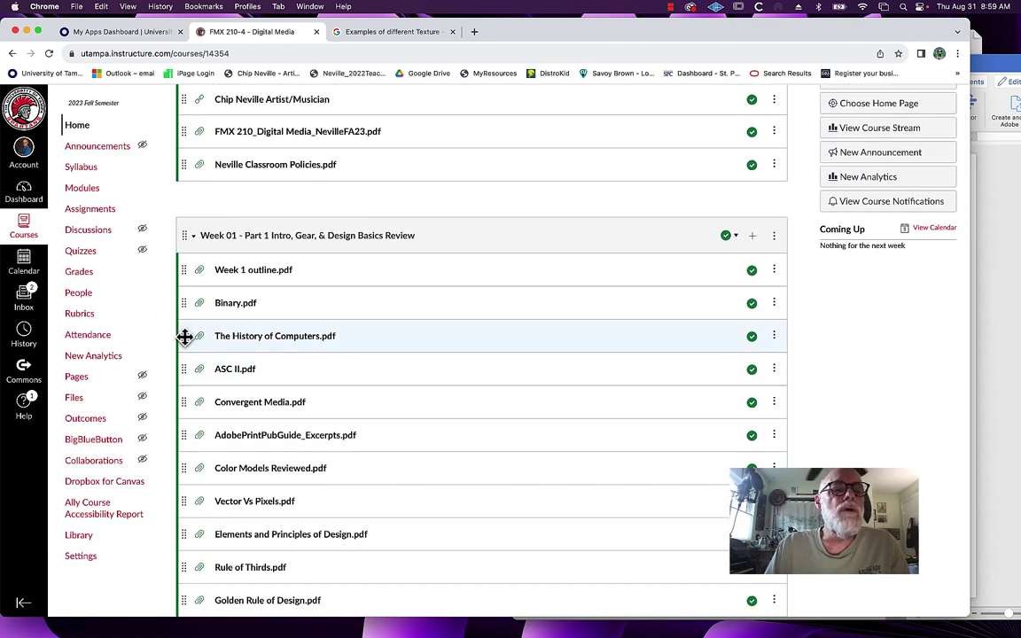
pyautogui.moveTo(184, 336); pyautogui.dragTo(187, 302)
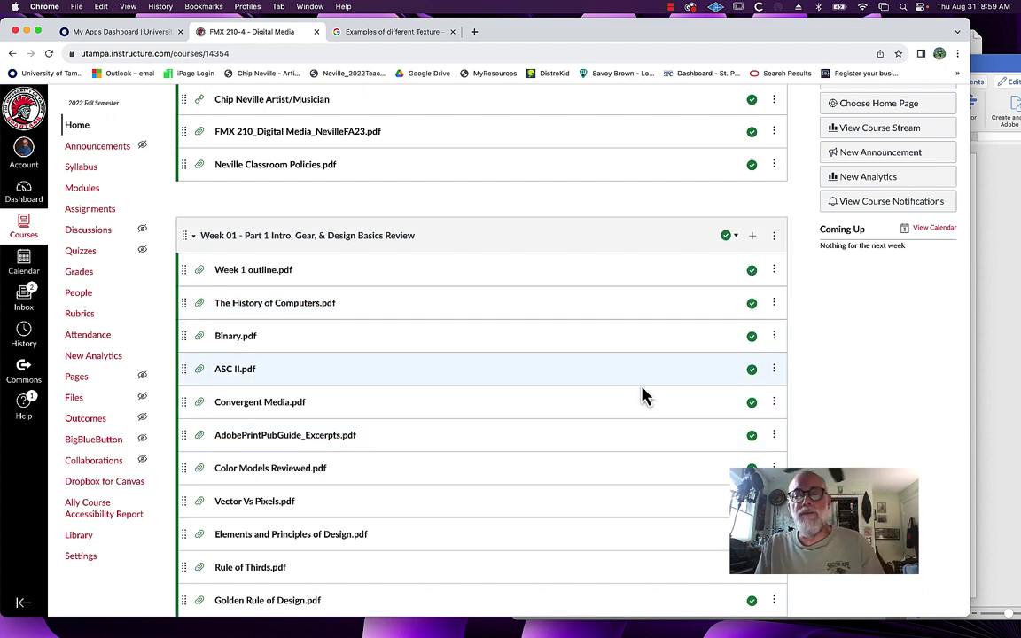
pyautogui.click(316, 304)
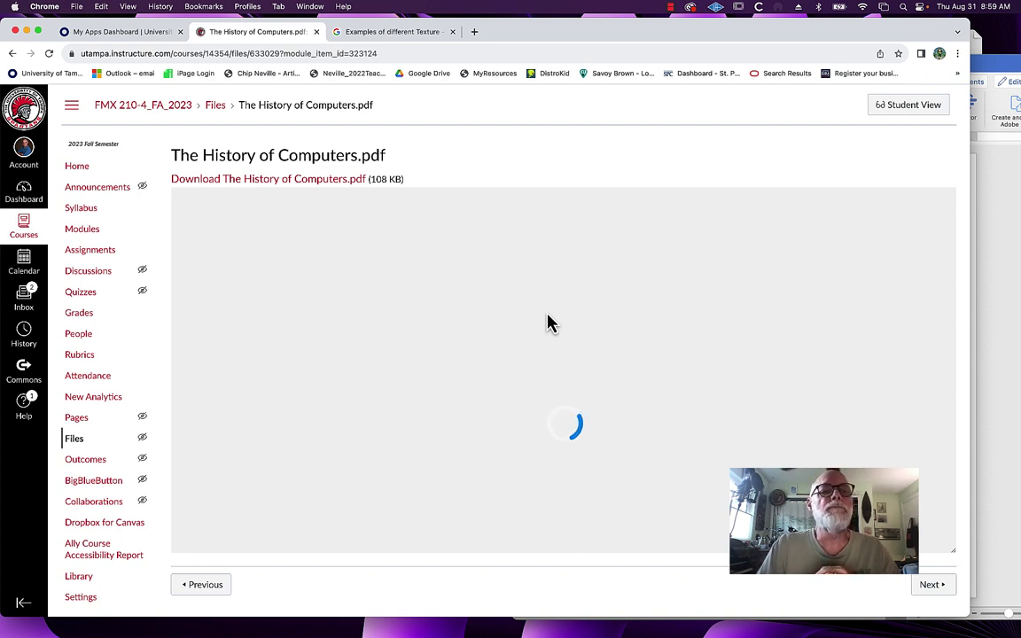
# - Download The History of Computers.pdf and open it in a widened Acrobat window
pyautogui.click(295, 183)
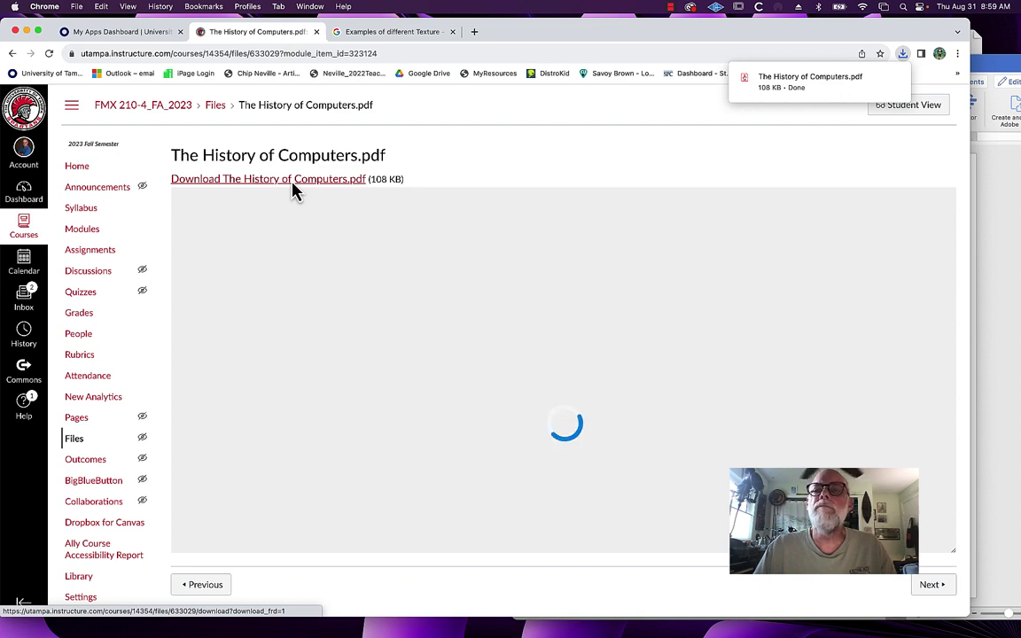
pyautogui.click(213, 106)
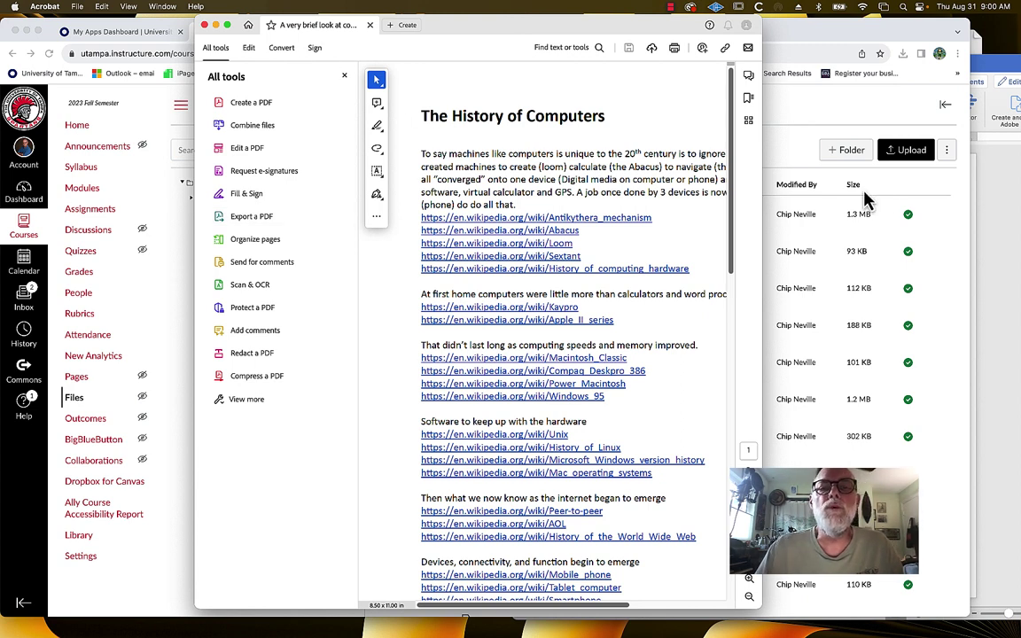
pyautogui.moveTo(760, 174)
pyautogui.mouseDown()
pyautogui.moveTo(918, 180)
pyautogui.moveTo(895, 181)
pyautogui.mouseUp()
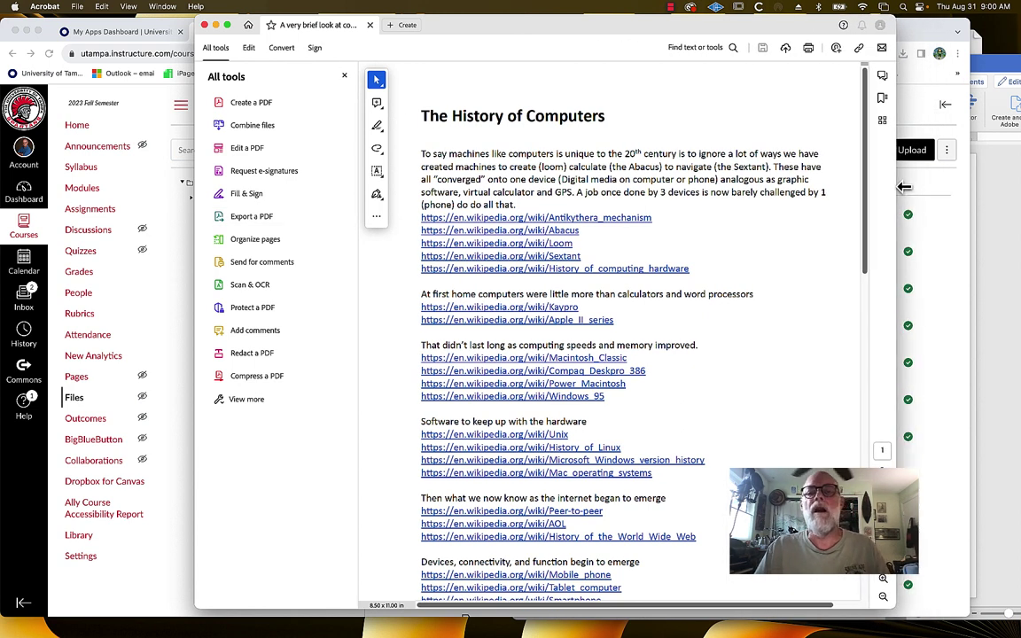
pyautogui.click(41, 49)
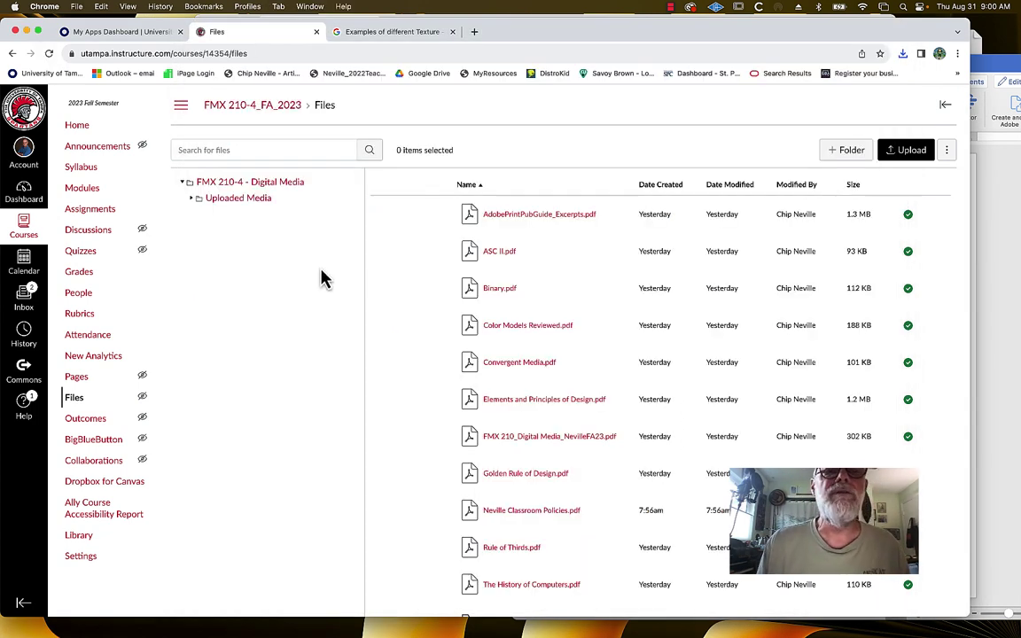
# - Reopen The History of Computers.pdf from the modules page, briefly previewing Binary.pdf
pyautogui.click(276, 117)
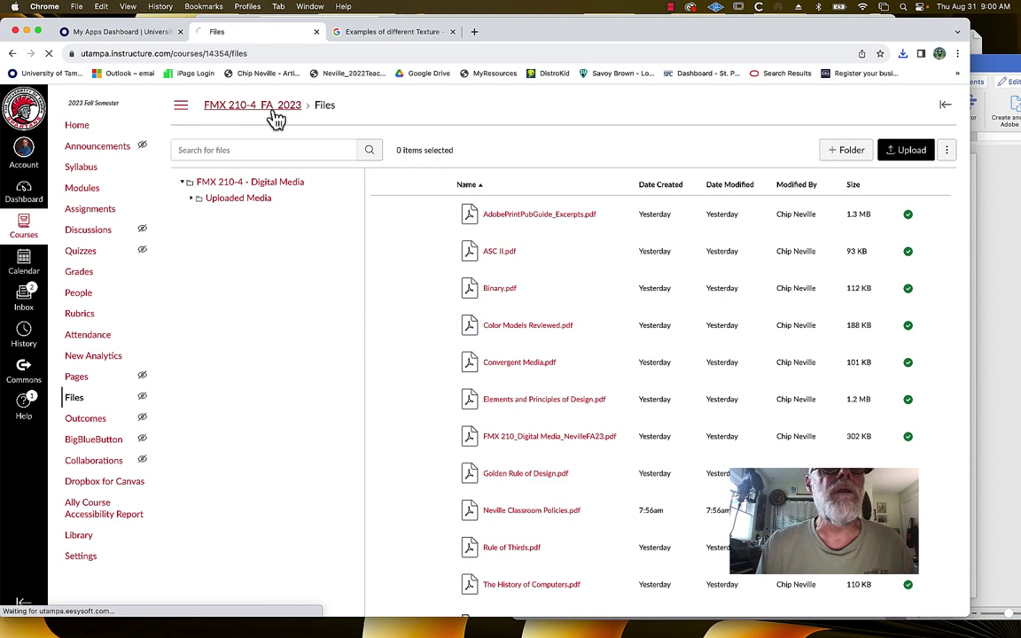
pyautogui.scroll(-1, 426, 323)
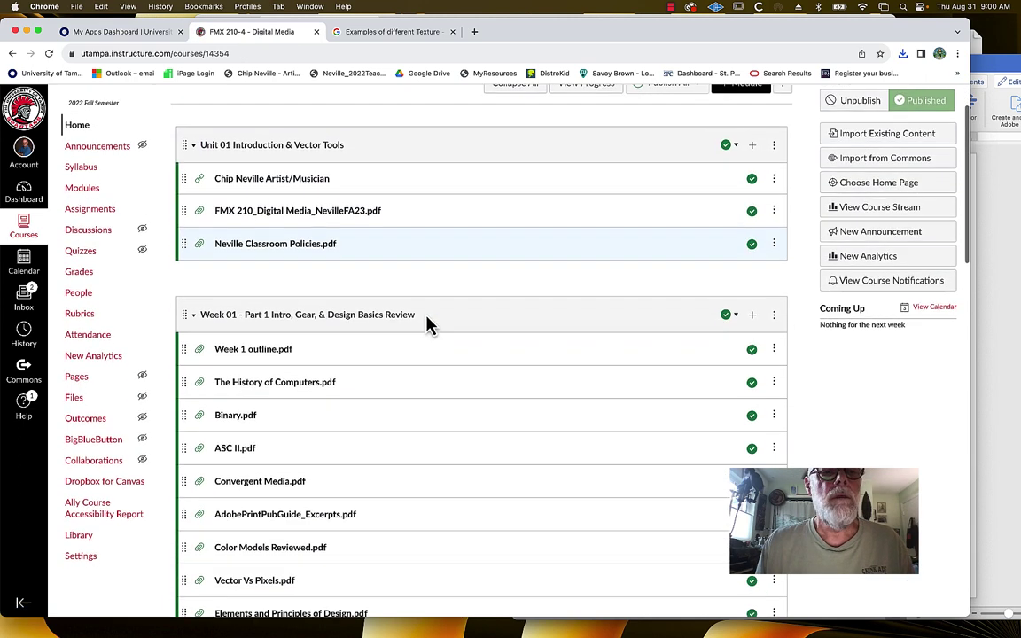
pyautogui.scroll(-2, 417, 326)
pyautogui.click(298, 342)
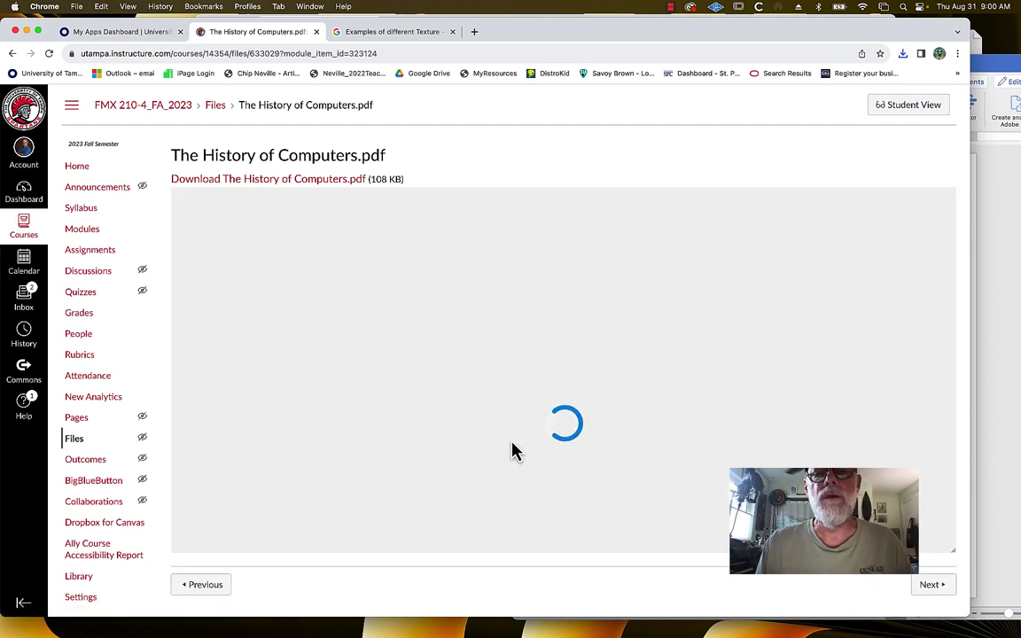
pyautogui.scroll(-2, 550, 439)
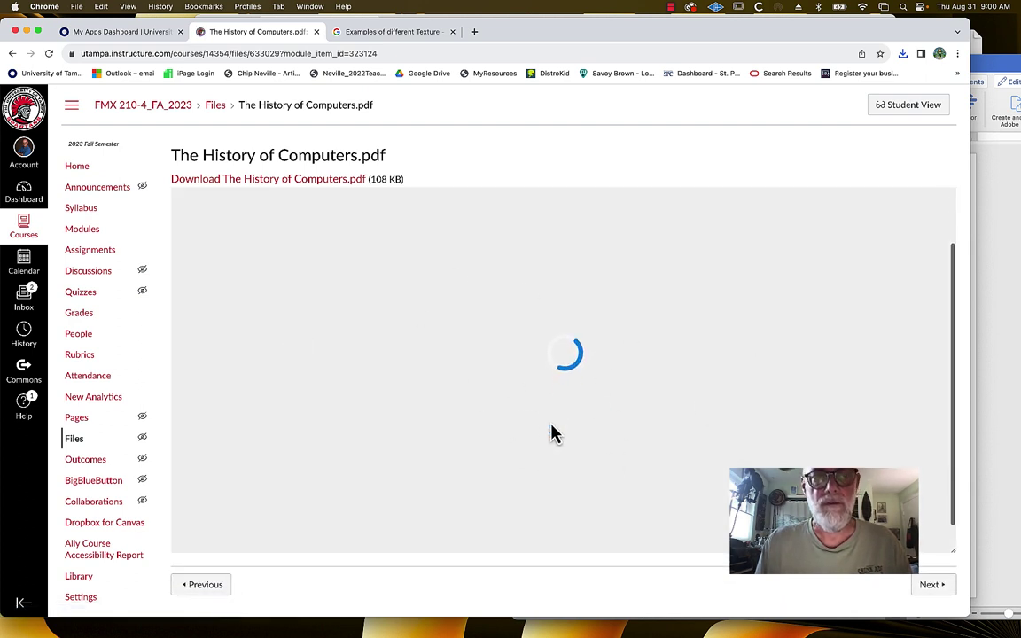
pyautogui.scroll(2, 551, 434)
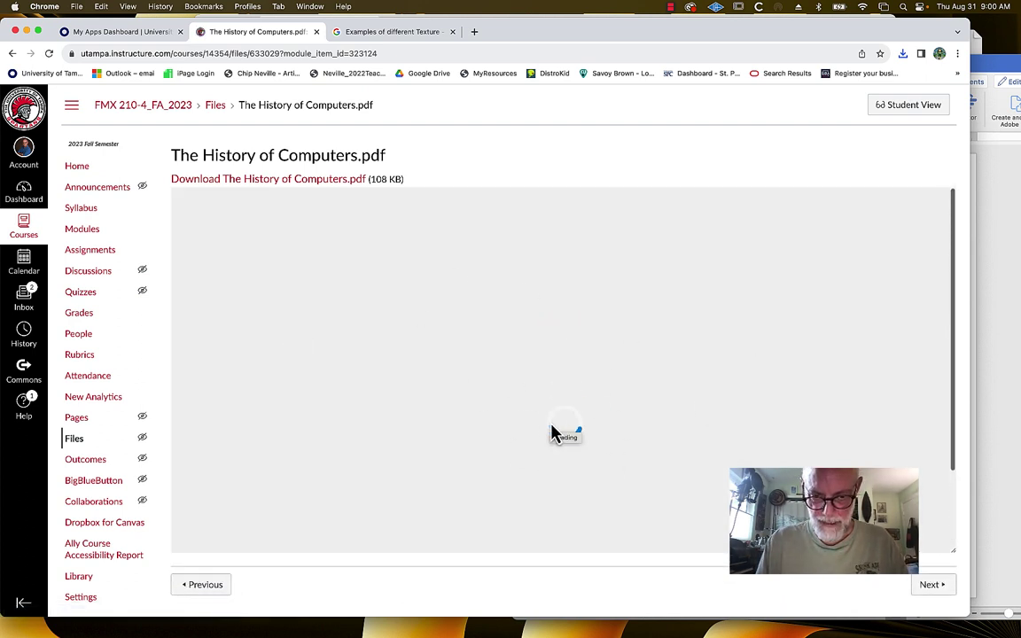
pyautogui.scroll(-2, 552, 434)
pyautogui.scroll(2, 551, 433)
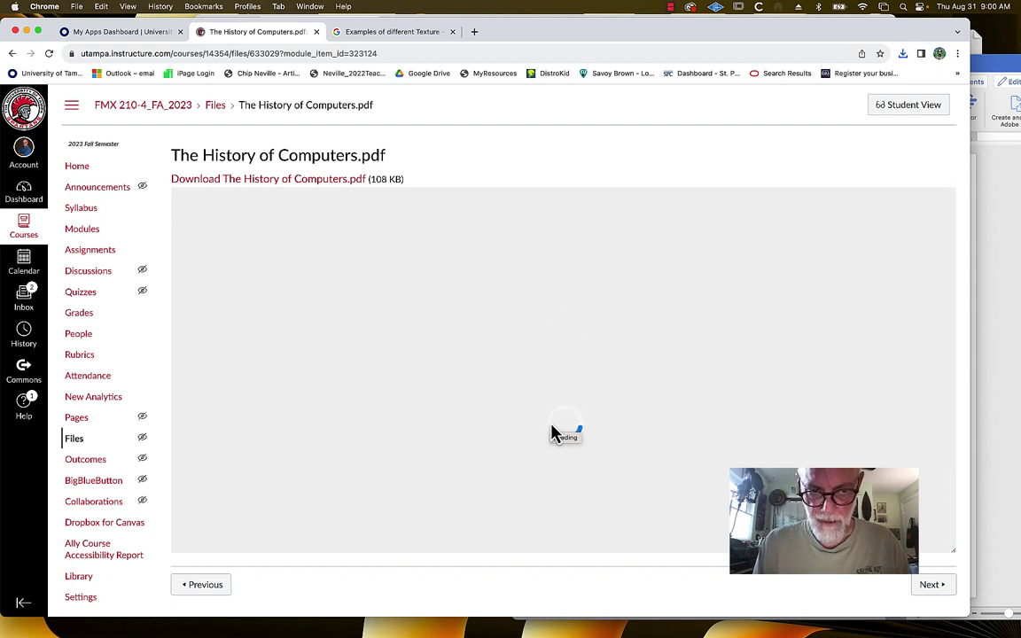
pyautogui.scroll(-2, 552, 433)
pyautogui.click(942, 592)
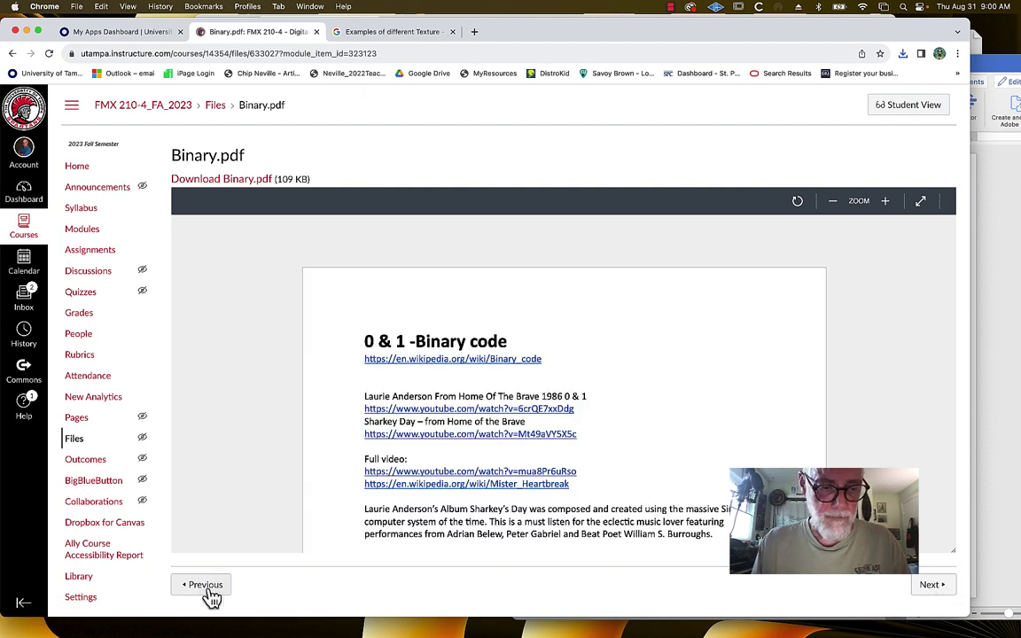
pyautogui.click(208, 590)
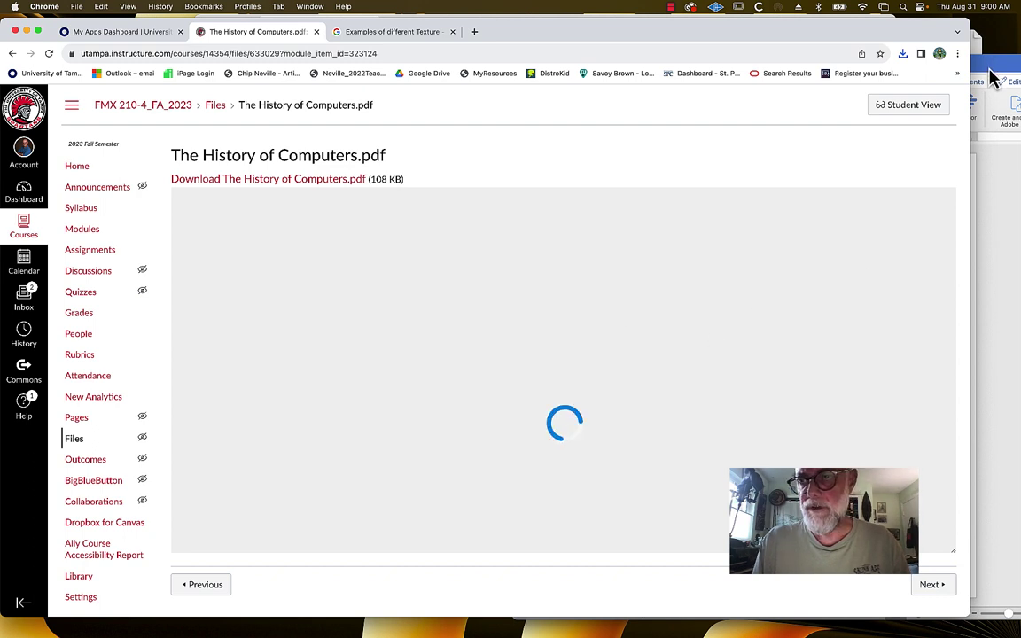
# - Minimise the Week 1 outline Word document
pyautogui.click(992, 75)
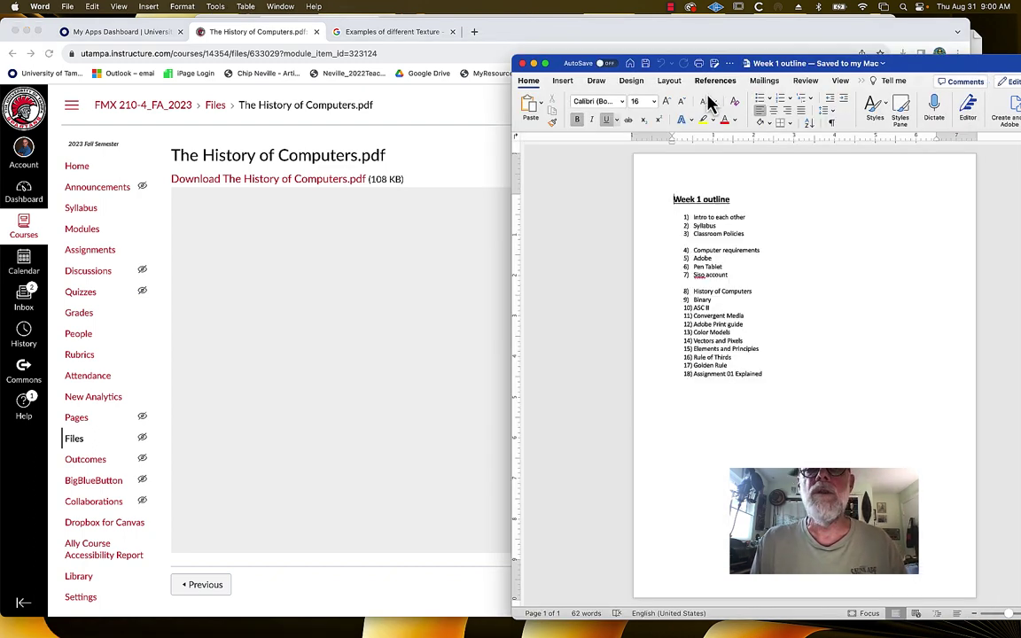
pyautogui.click(282, 7)
pyautogui.moveTo(313, 6)
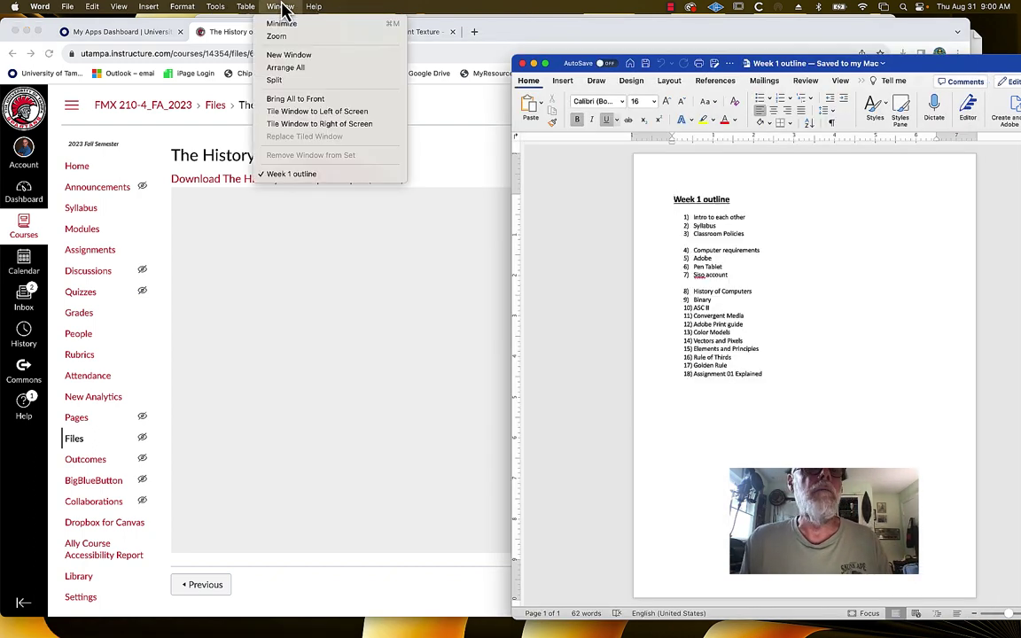
pyautogui.click(533, 64)
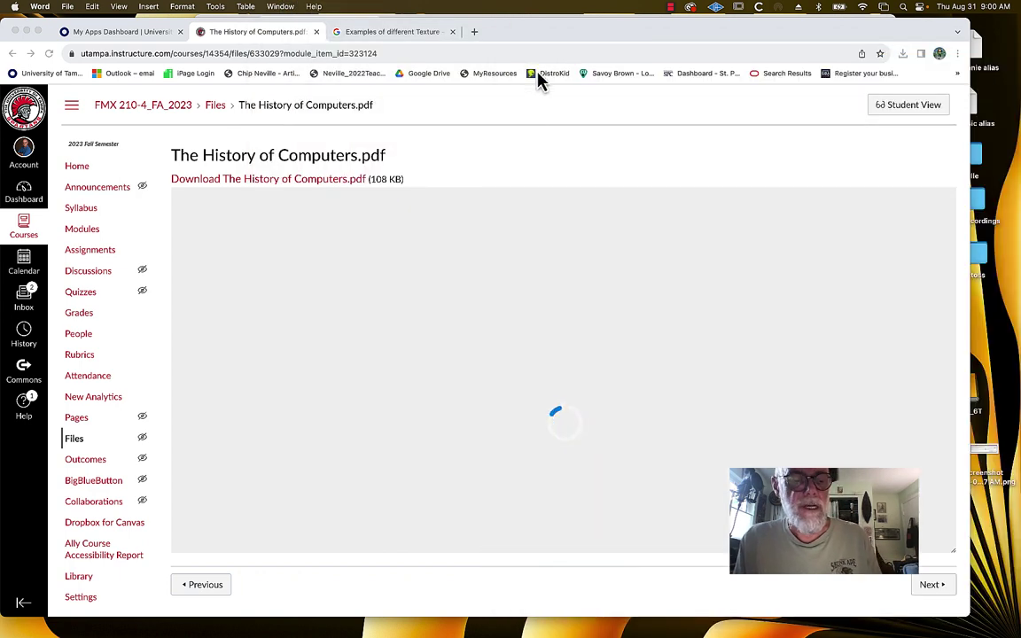
# - Open the Antikythera mechanism Wikipedia link from the Acrobat PDF, allowing the security warning
pyautogui.press('super+Tab')
pyautogui.press('super+Tab')
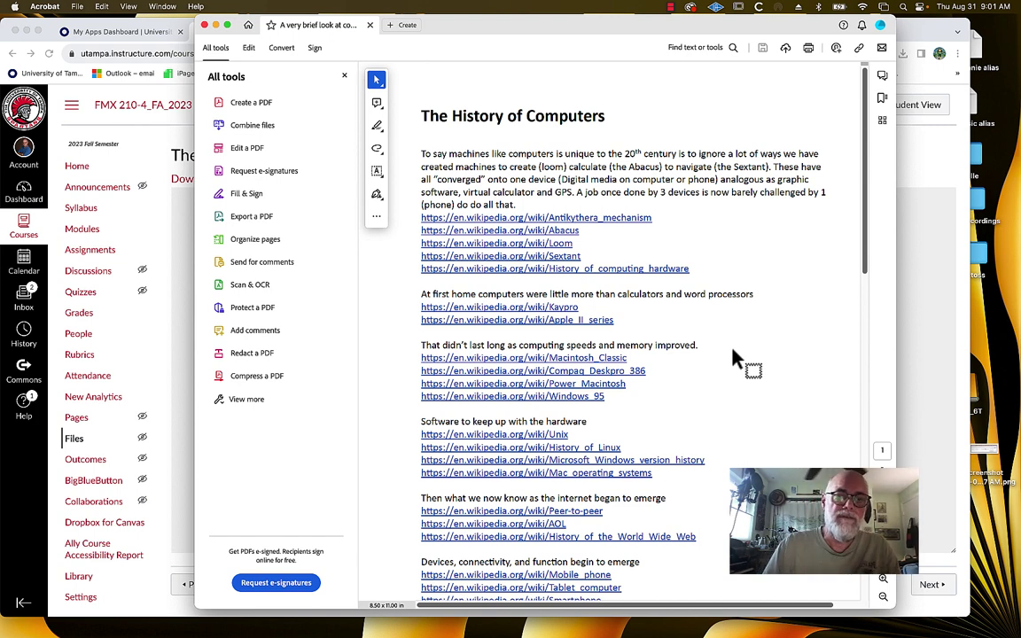
pyautogui.click(623, 221)
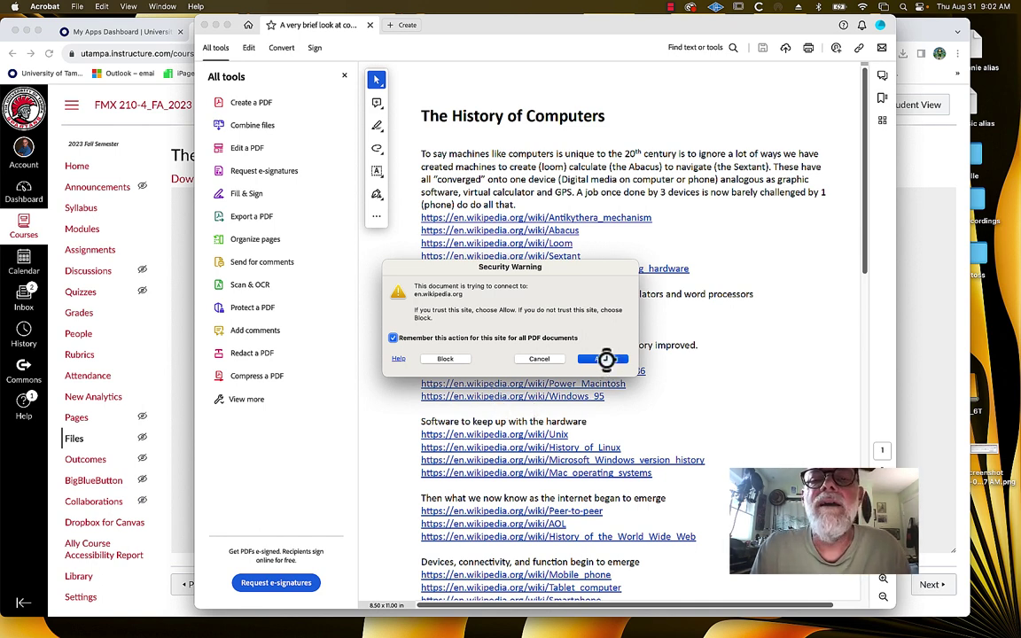
pyautogui.click(607, 361)
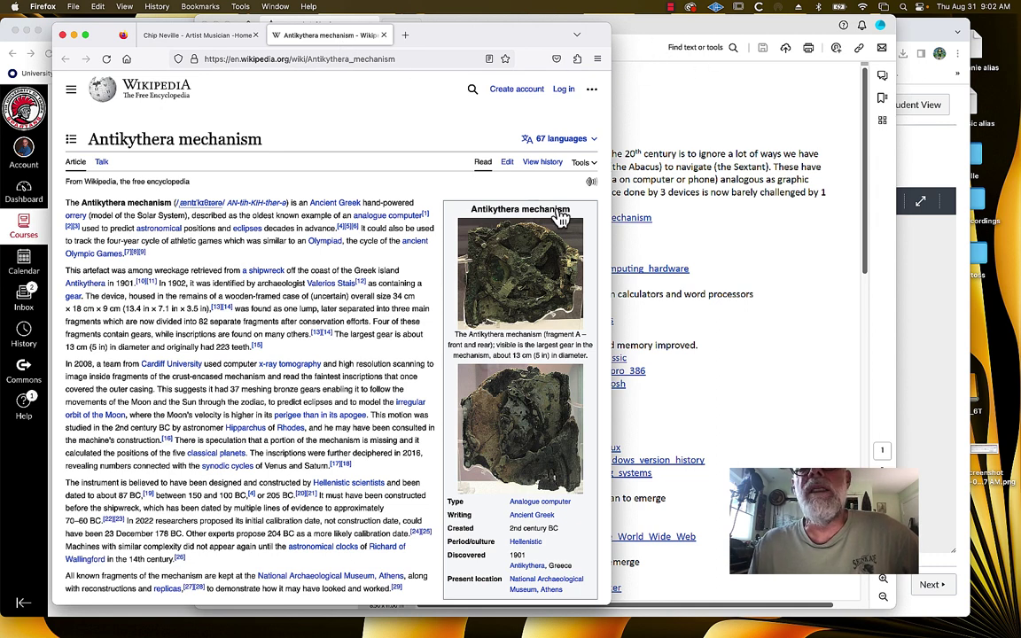
# - Open the Abacus and Loom Wikipedia articles from the history PDF, then return to the PDF
pyautogui.click(667, 47)
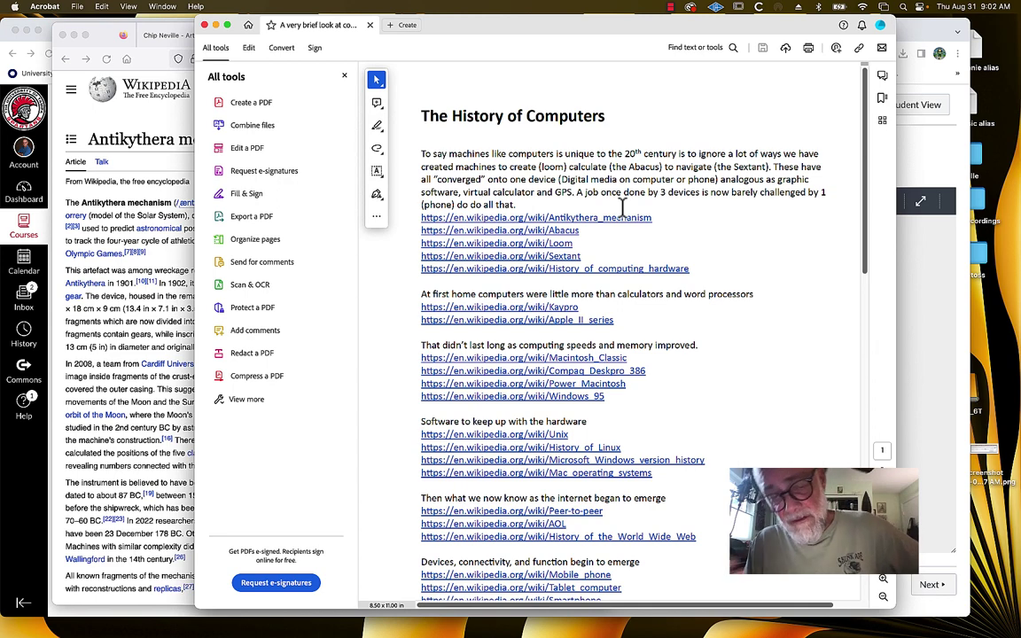
pyautogui.click(566, 233)
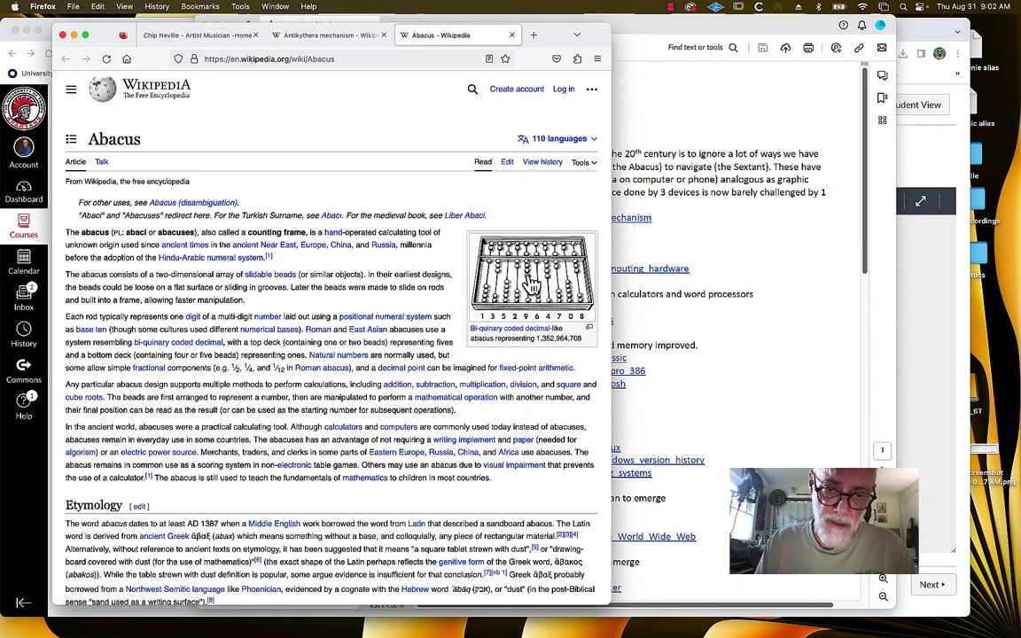
pyautogui.click(685, 79)
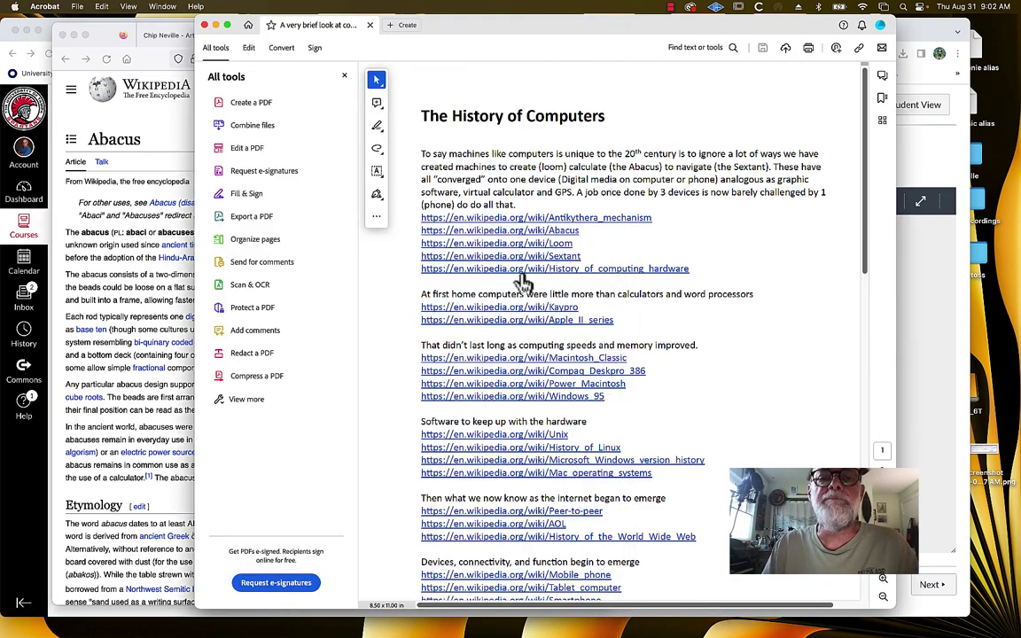
pyautogui.click(510, 242)
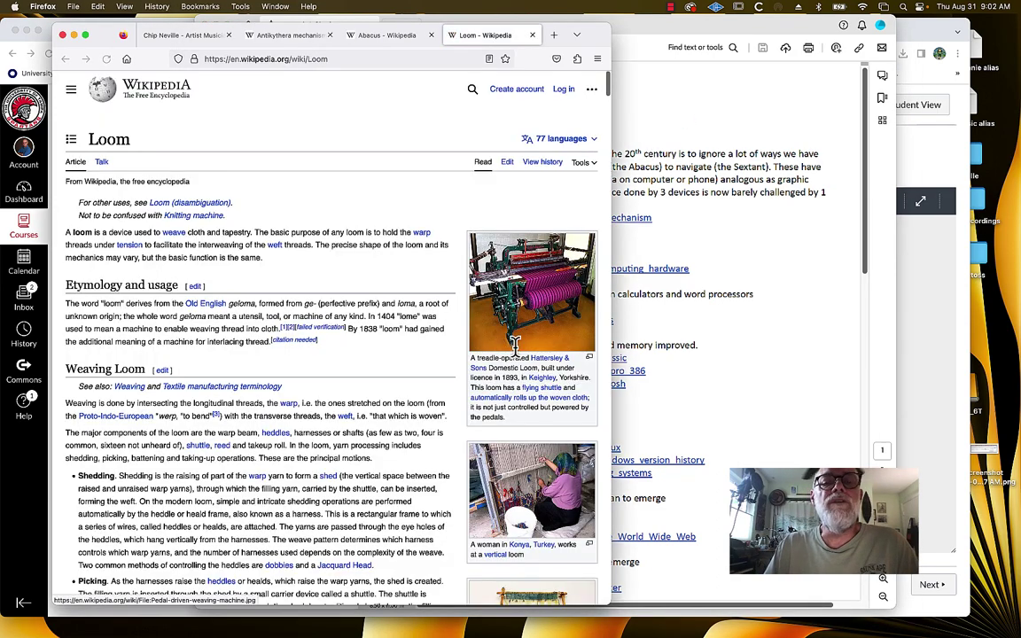
pyautogui.scroll(-2, 498, 395)
pyautogui.scroll(-3, 492, 398)
pyautogui.scroll(-2, 473, 416)
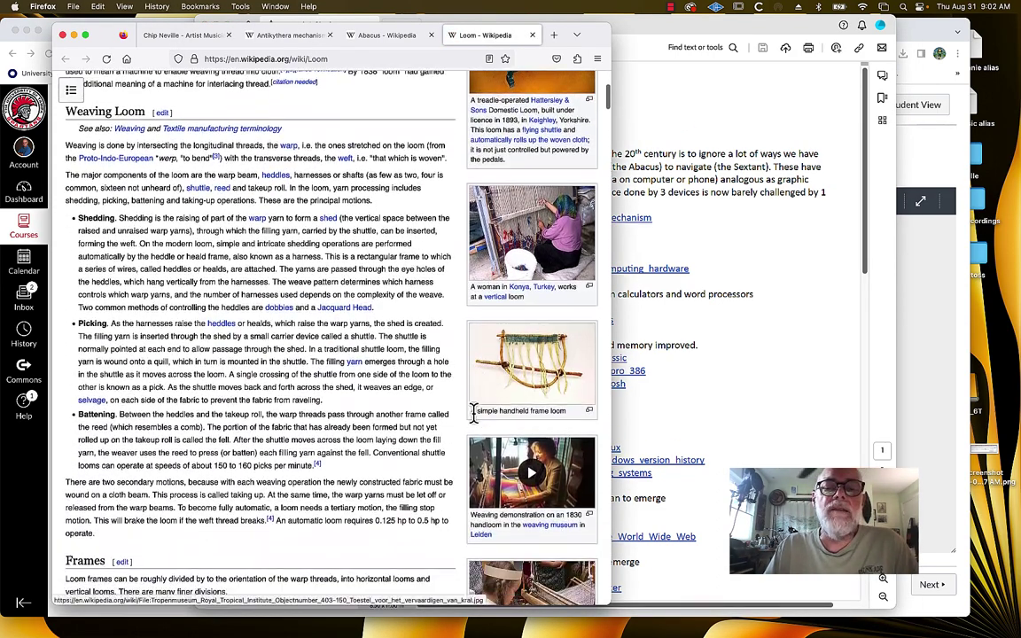
pyautogui.scroll(2, 474, 417)
pyautogui.scroll(2, 477, 421)
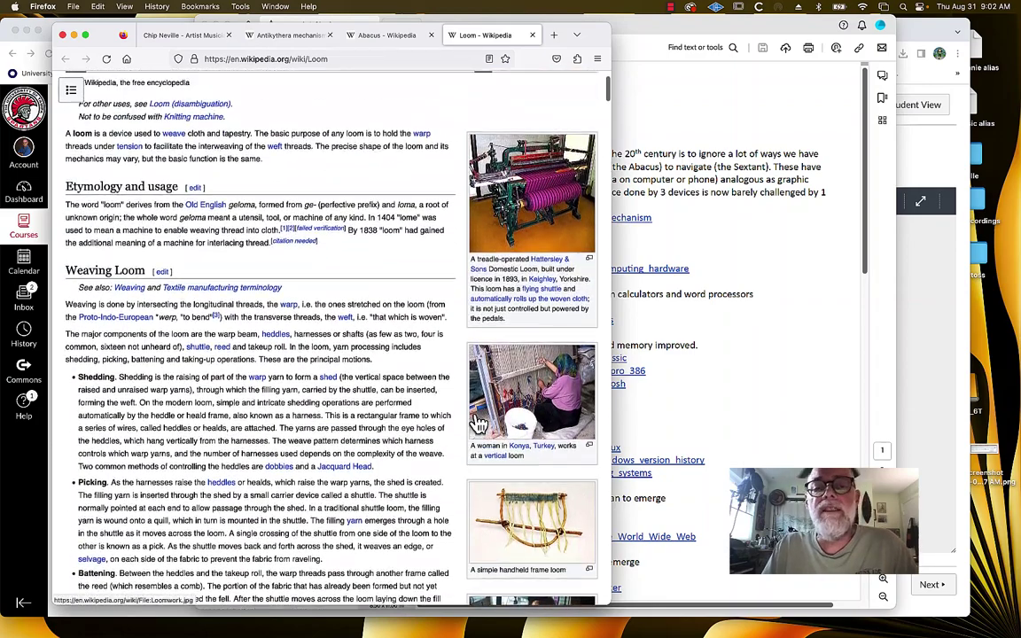
pyautogui.scroll(2, 478, 424)
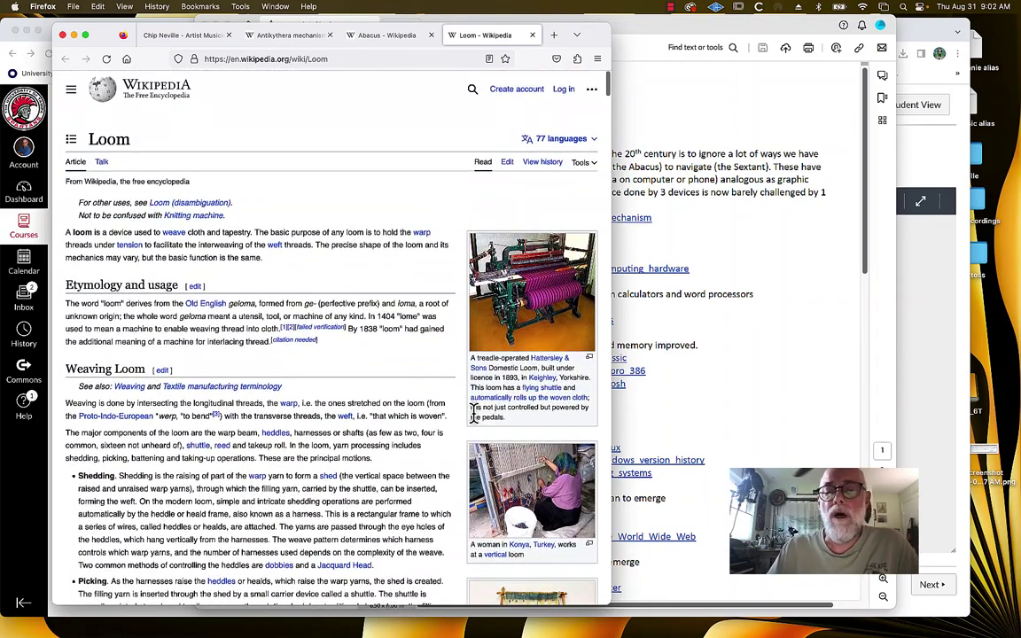
pyautogui.click(751, 259)
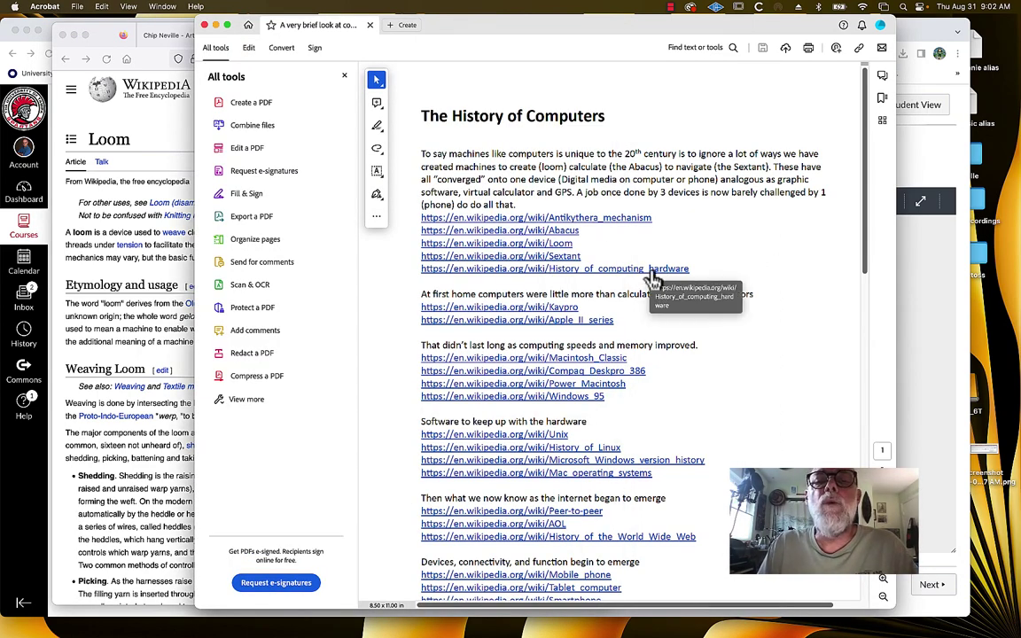
# - Open the History of computing hardware article and view the modern slide rule photo full-size
pyautogui.click(651, 272)
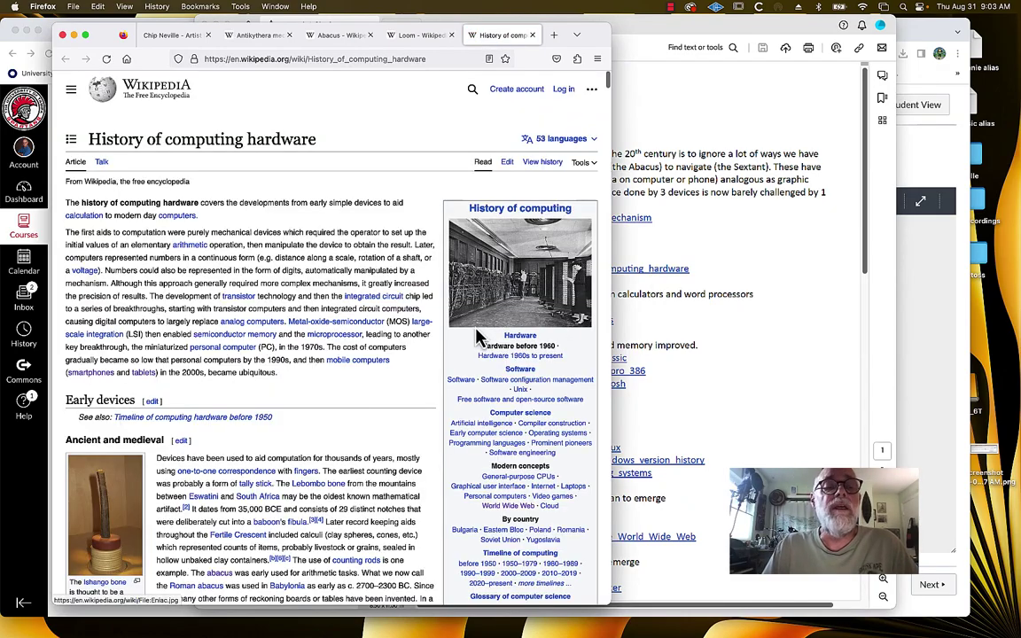
pyautogui.scroll(-1, 376, 441)
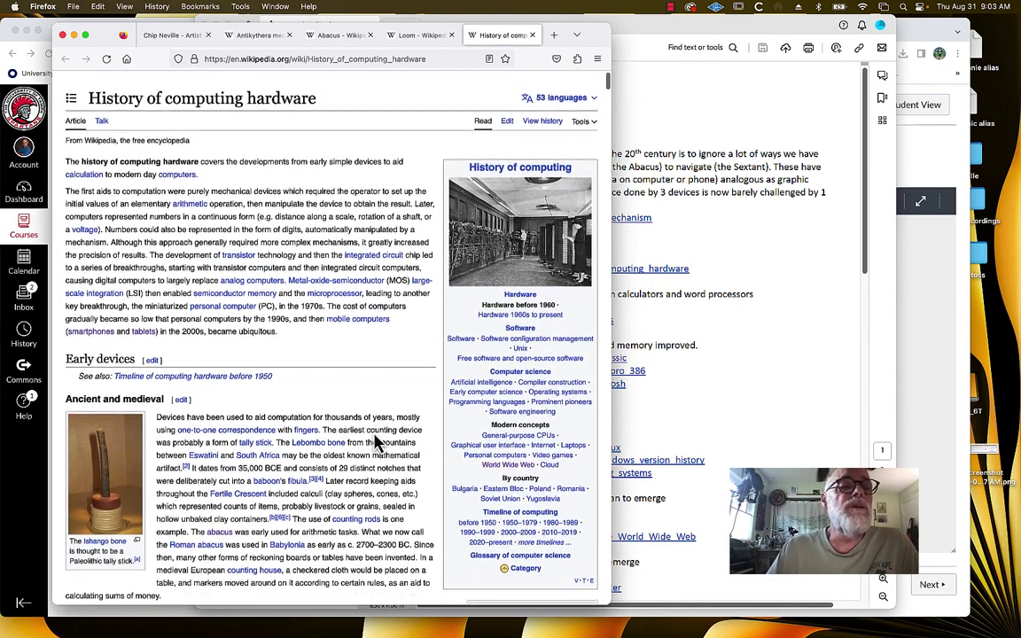
pyautogui.scroll(1, 377, 441)
pyautogui.scroll(-5, 347, 394)
pyautogui.scroll(-1, 344, 381)
pyautogui.scroll(-2, 344, 379)
pyautogui.scroll(-2, 328, 363)
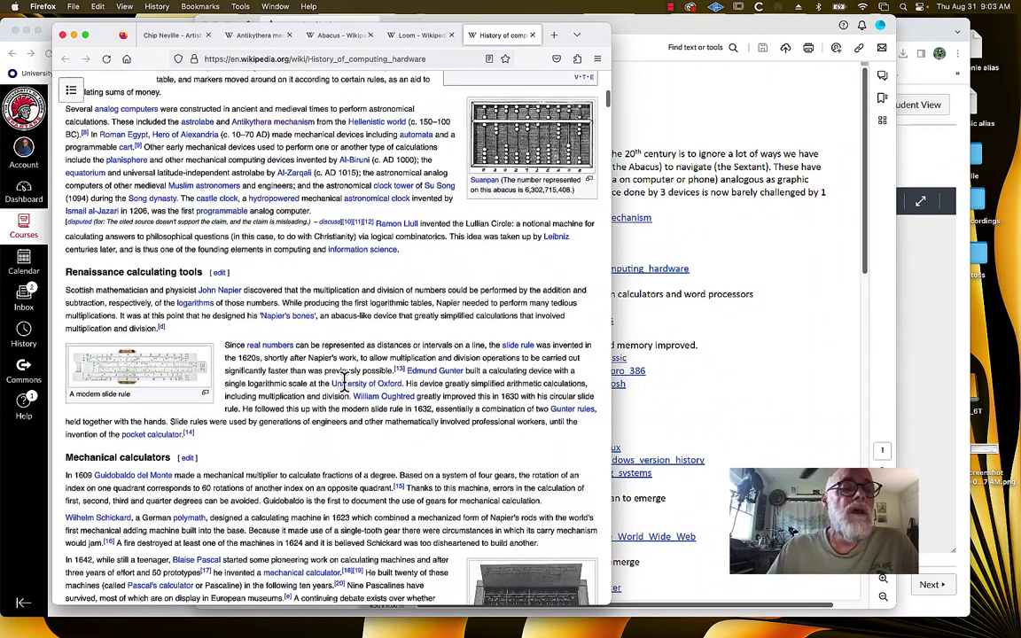
pyautogui.click(166, 378)
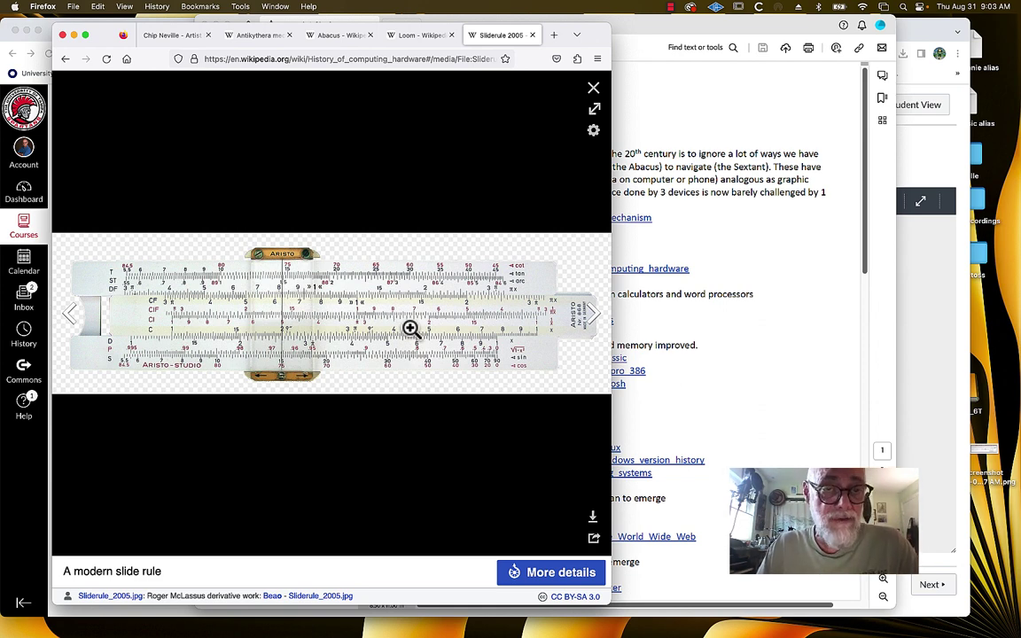
pyautogui.click(533, 36)
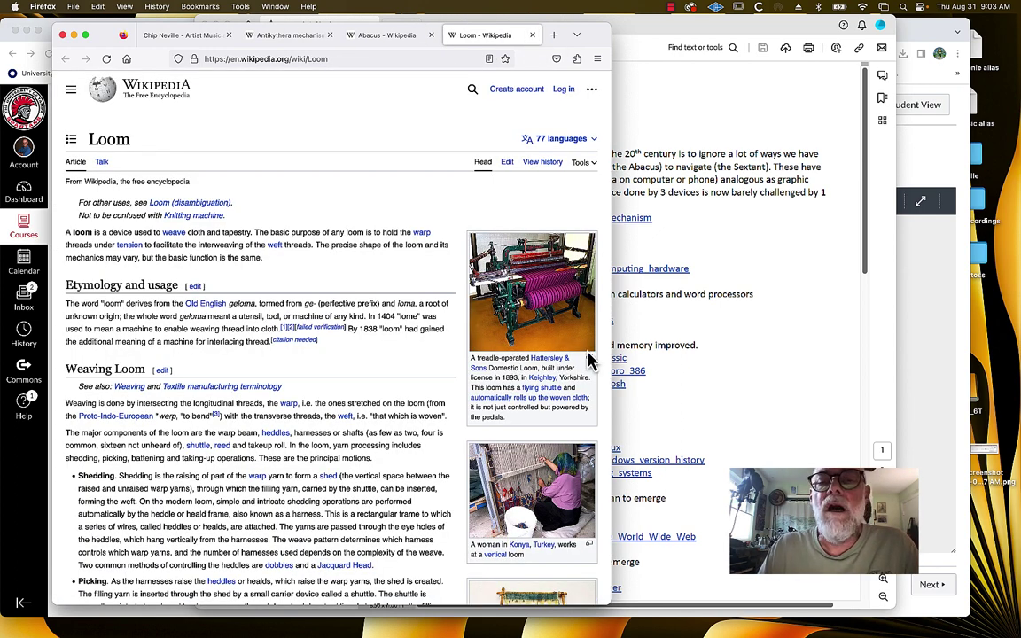
# - Reopen History of computing hardware from the PDF and read down to its Calculators section
pyautogui.click(780, 346)
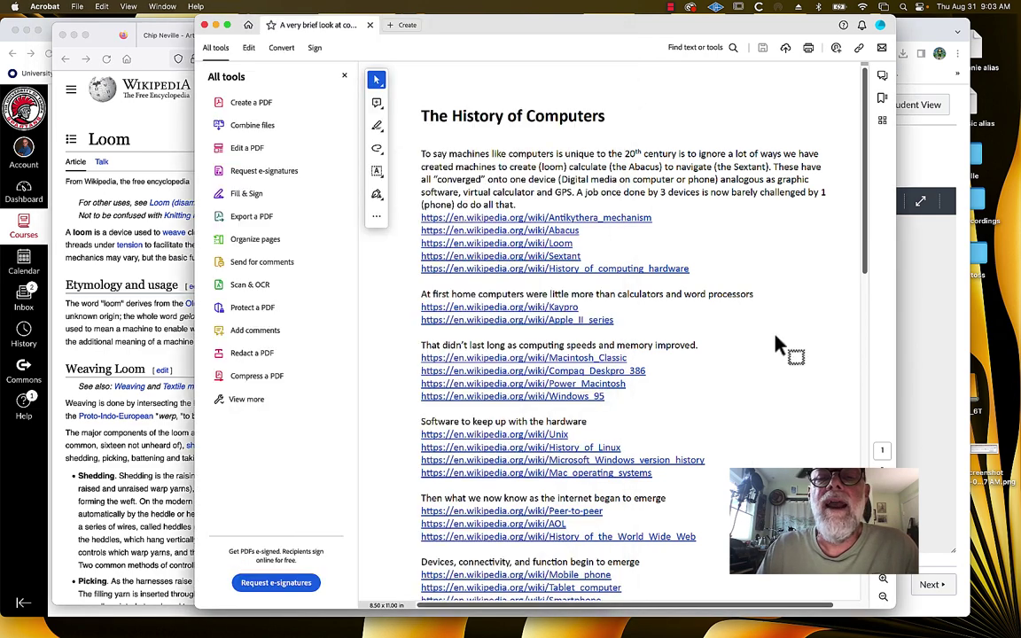
pyautogui.click(627, 271)
pyautogui.scroll(-5, 412, 416)
pyautogui.scroll(-4, 404, 417)
pyautogui.scroll(-4, 403, 416)
pyautogui.scroll(-4, 404, 416)
pyautogui.scroll(-4, 403, 417)
pyautogui.scroll(3, 403, 416)
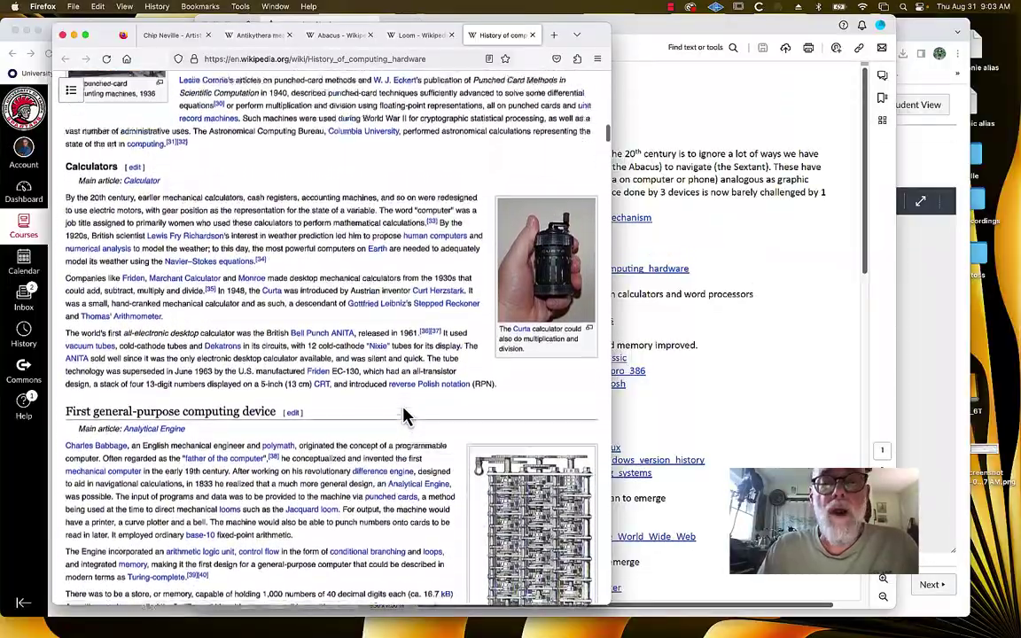
pyautogui.scroll(2, 403, 417)
pyautogui.scroll(1, 403, 416)
pyautogui.scroll(1, 403, 416)
pyautogui.scroll(1, 404, 417)
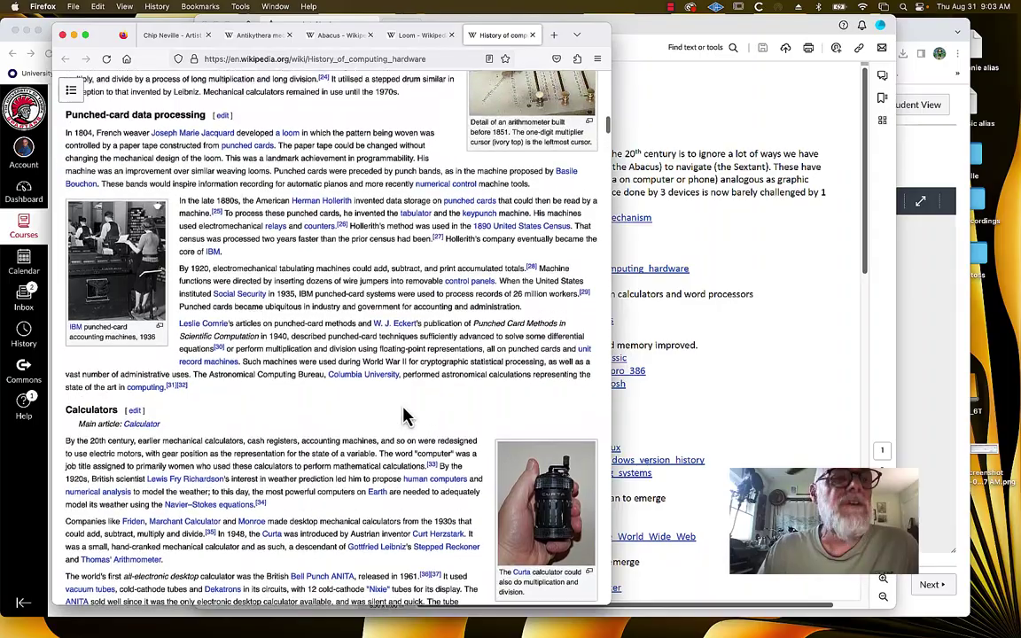
pyautogui.scroll(1, 403, 417)
pyautogui.scroll(1, 403, 416)
pyautogui.scroll(2, 403, 416)
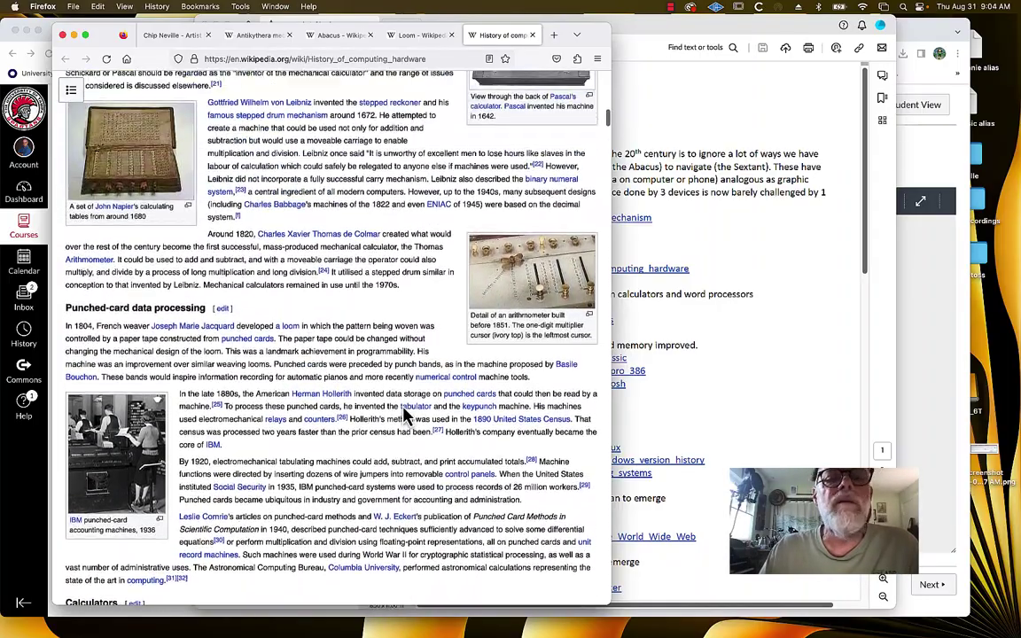
pyautogui.scroll(1, 403, 413)
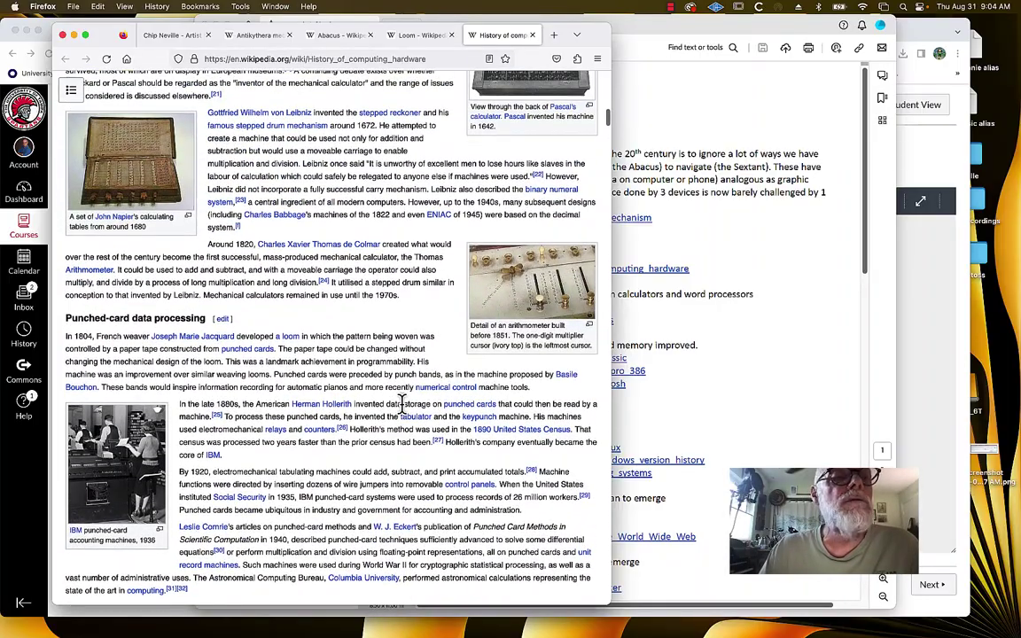
pyautogui.scroll(-1, 403, 404)
pyautogui.scroll(-1, 403, 405)
pyautogui.scroll(-1, 403, 410)
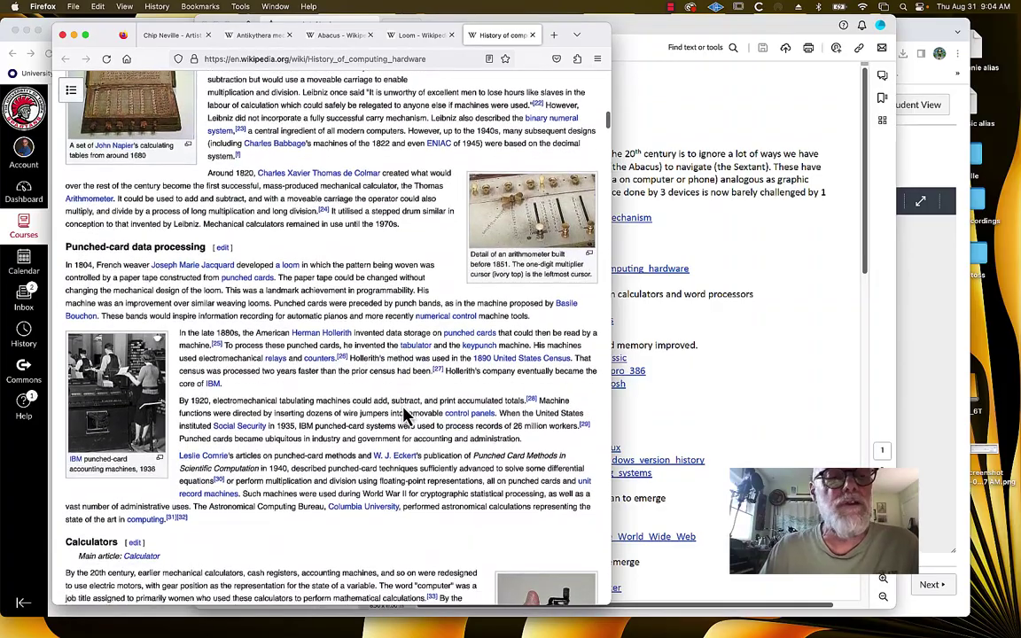
pyautogui.scroll(-2, 403, 415)
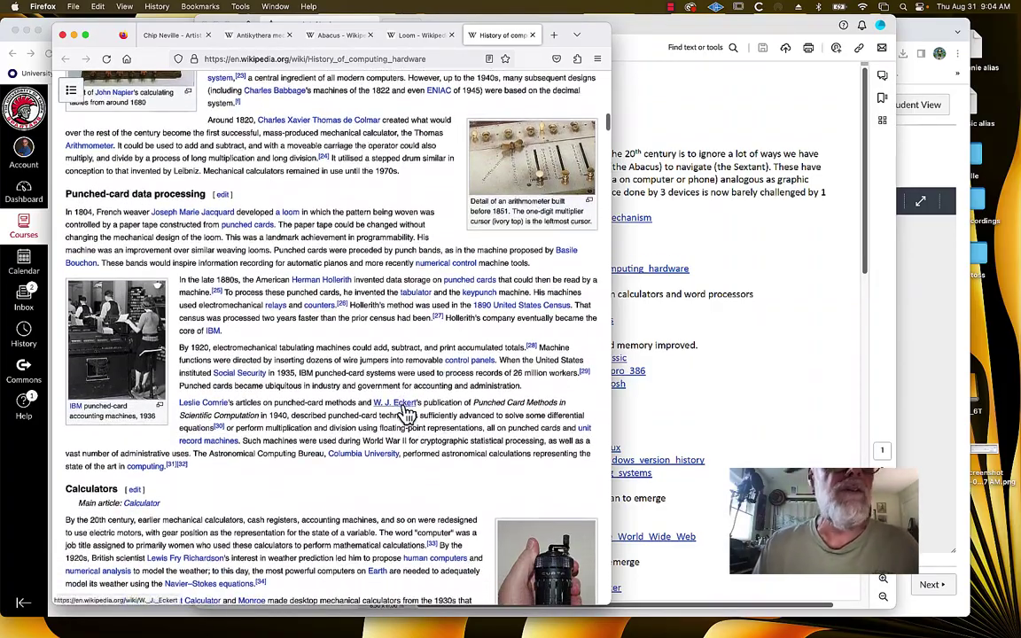
pyautogui.scroll(-1, 387, 426)
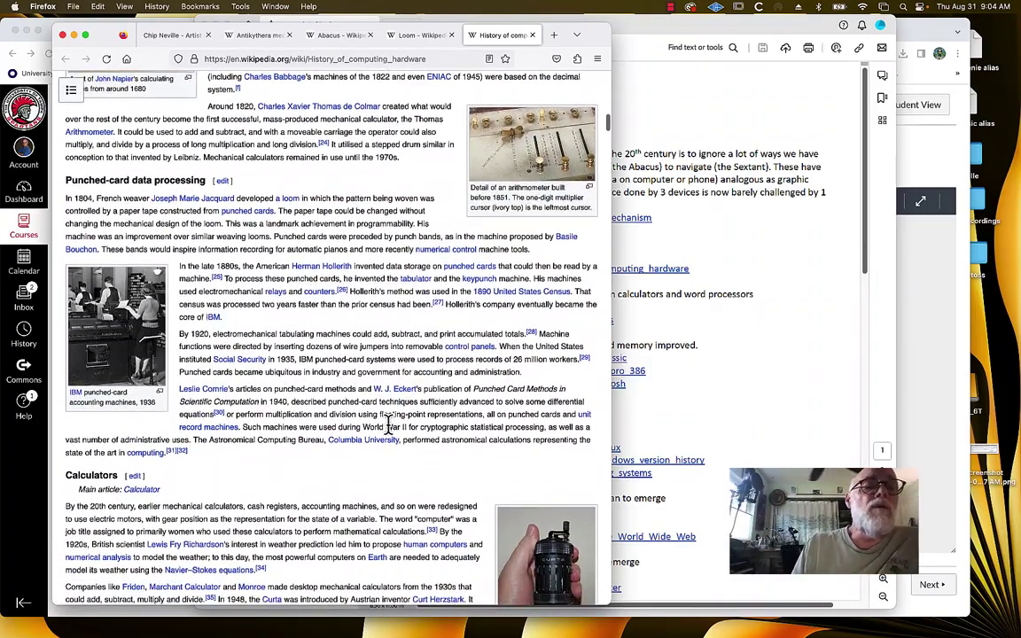
pyautogui.scroll(-1, 390, 431)
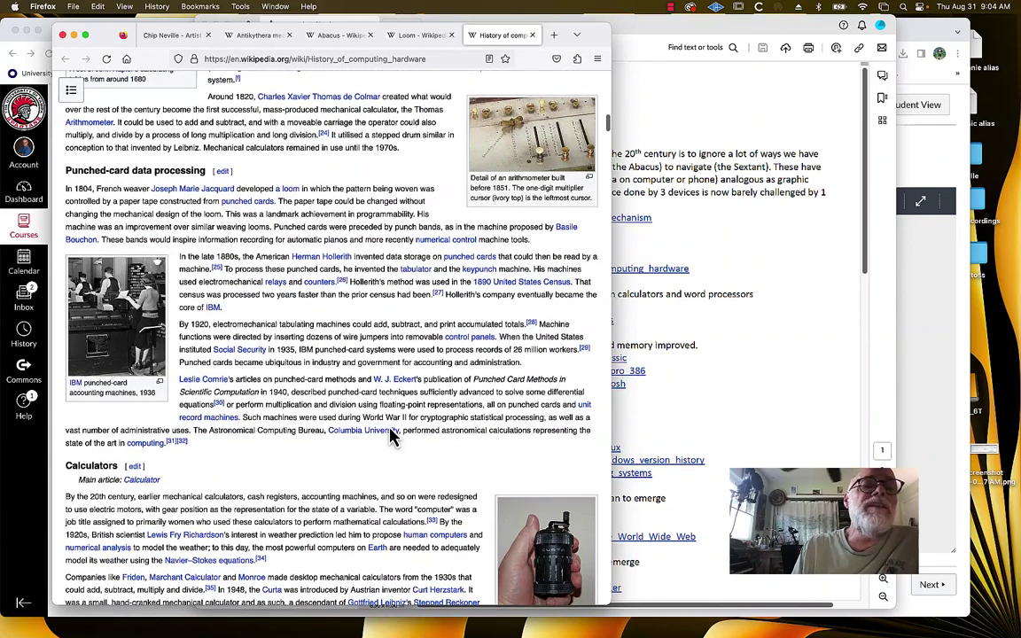
pyautogui.scroll(-1, 390, 432)
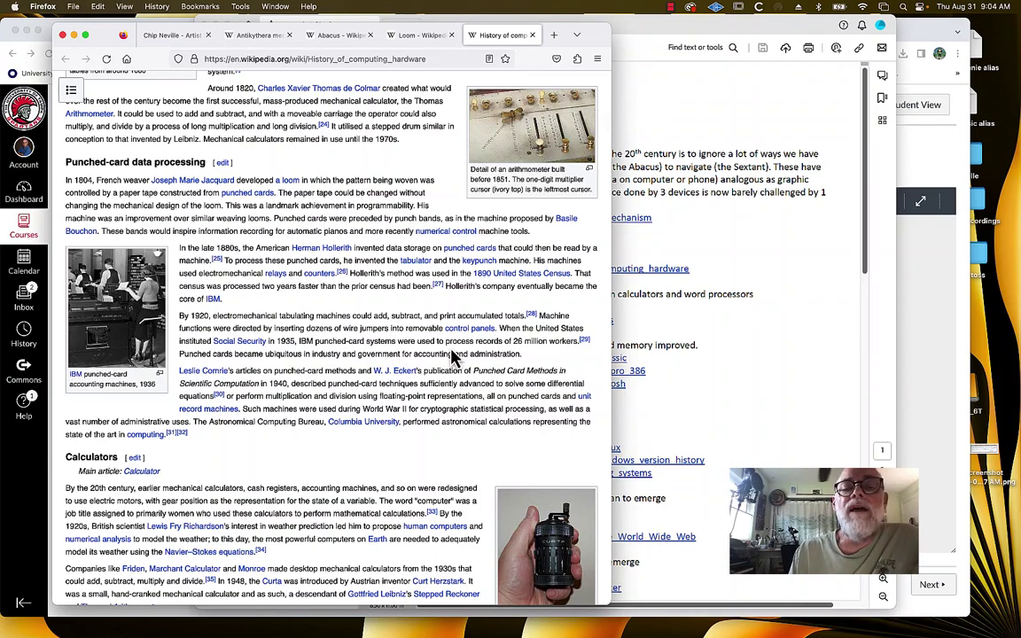
pyautogui.scroll(-1, 452, 357)
pyautogui.scroll(-2, 452, 356)
pyautogui.scroll(-1, 452, 356)
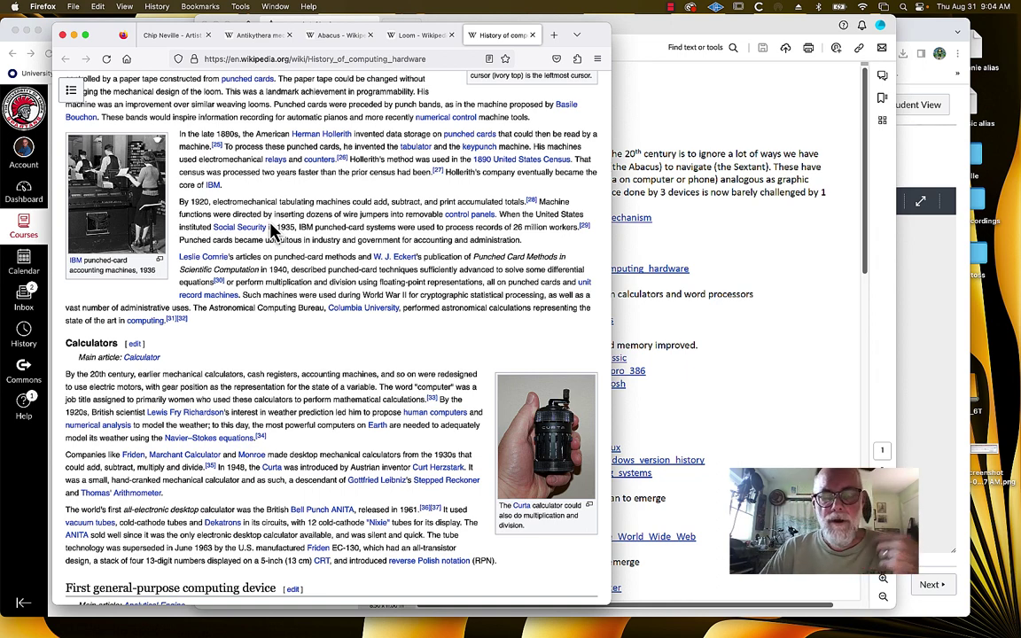
pyautogui.scroll(-1, 273, 229)
pyautogui.scroll(-1, 271, 227)
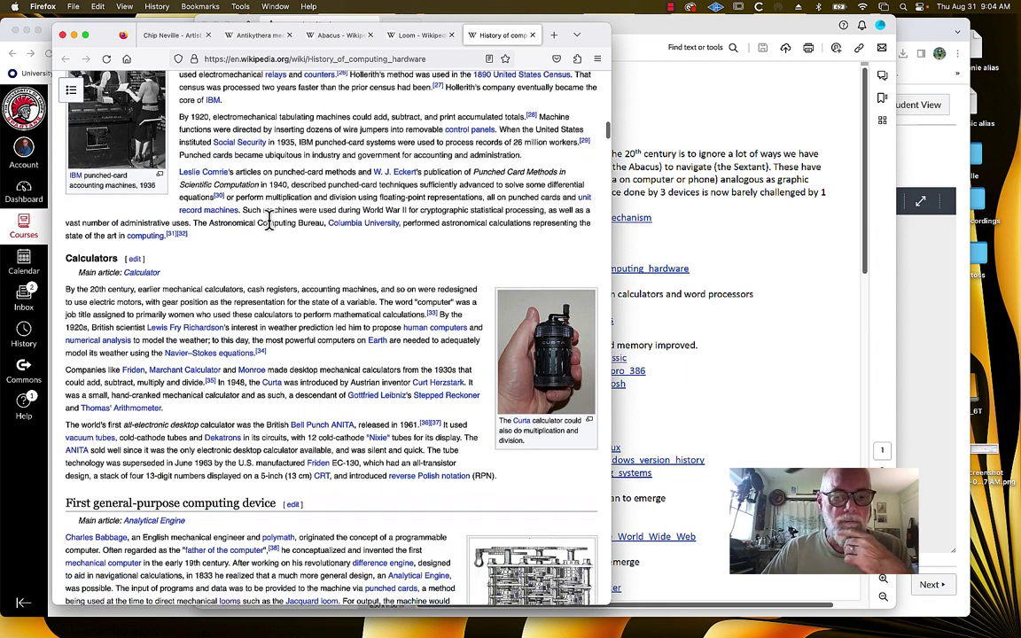
pyautogui.scroll(-1, 268, 221)
pyautogui.scroll(-1, 268, 219)
pyautogui.scroll(-1, 268, 219)
pyautogui.scroll(-1, 268, 219)
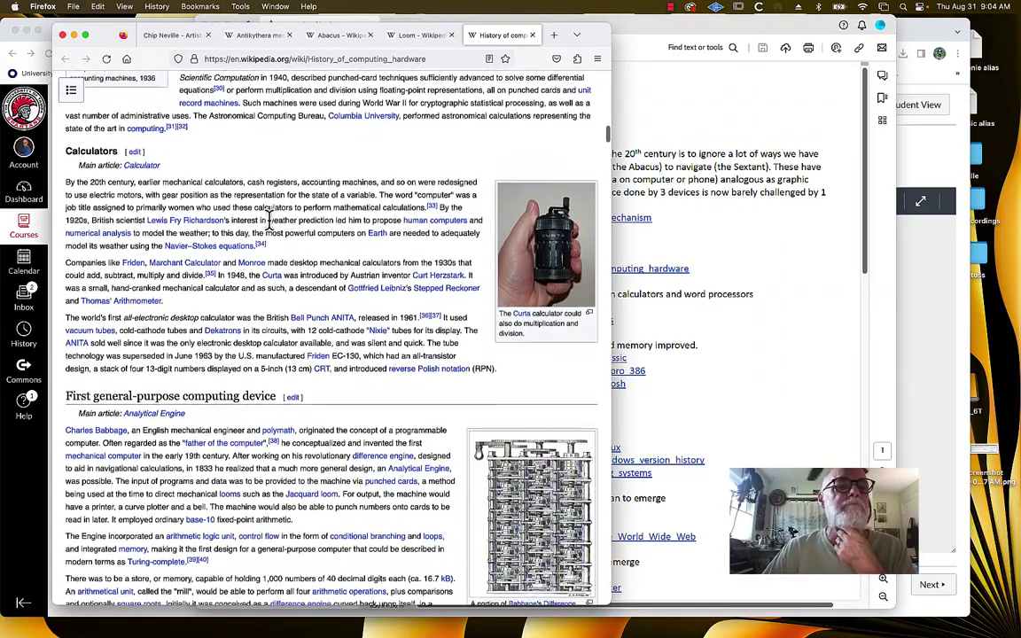
pyautogui.scroll(-1, 269, 219)
pyautogui.scroll(-1, 268, 220)
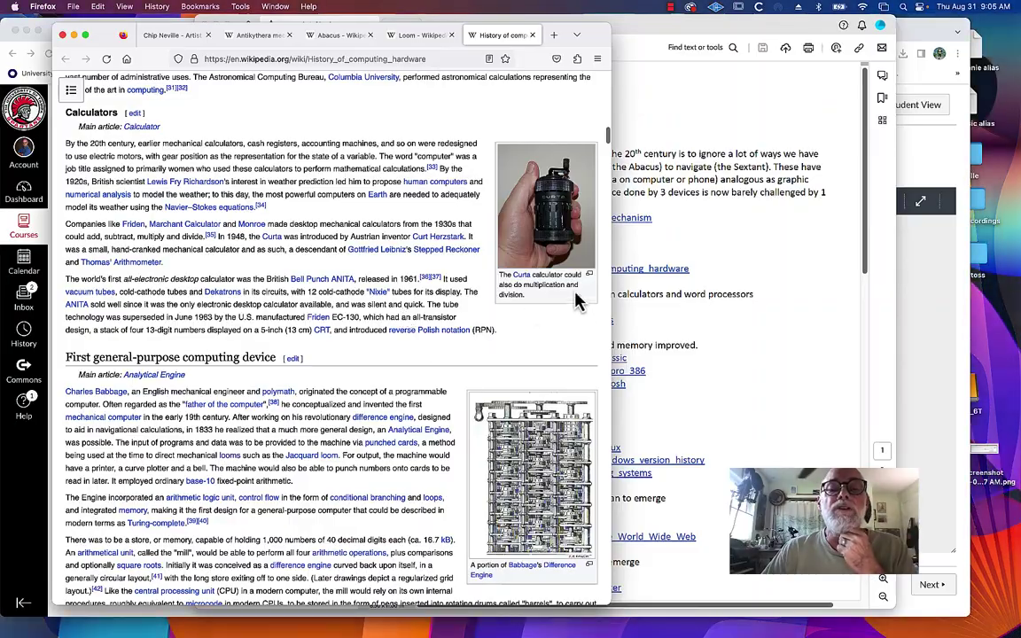
pyautogui.scroll(-2, 354, 319)
pyautogui.scroll(-2, 353, 319)
pyautogui.scroll(-8, 354, 319)
pyautogui.scroll(-3, 354, 320)
pyautogui.scroll(-4, 354, 319)
pyautogui.scroll(-3, 353, 319)
pyautogui.scroll(-3, 353, 319)
pyautogui.scroll(-4, 358, 331)
pyautogui.scroll(-1, 358, 331)
pyautogui.scroll(-3, 358, 330)
pyautogui.scroll(-3, 358, 331)
pyautogui.scroll(-4, 358, 331)
pyautogui.scroll(-1, 358, 330)
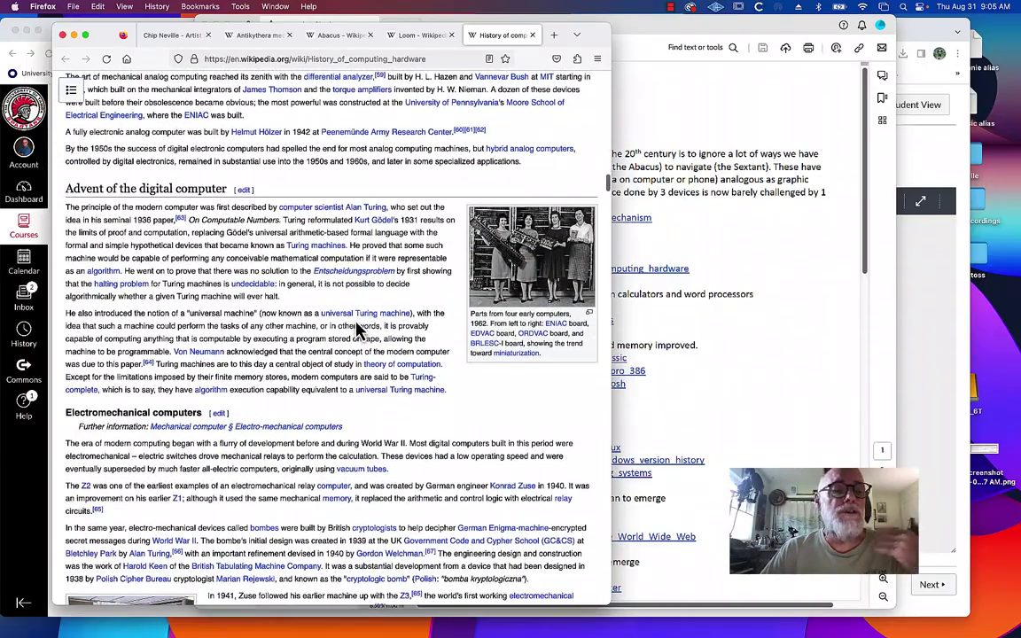
pyautogui.scroll(-1, 358, 331)
pyautogui.scroll(-2, 358, 330)
pyautogui.scroll(-2, 358, 330)
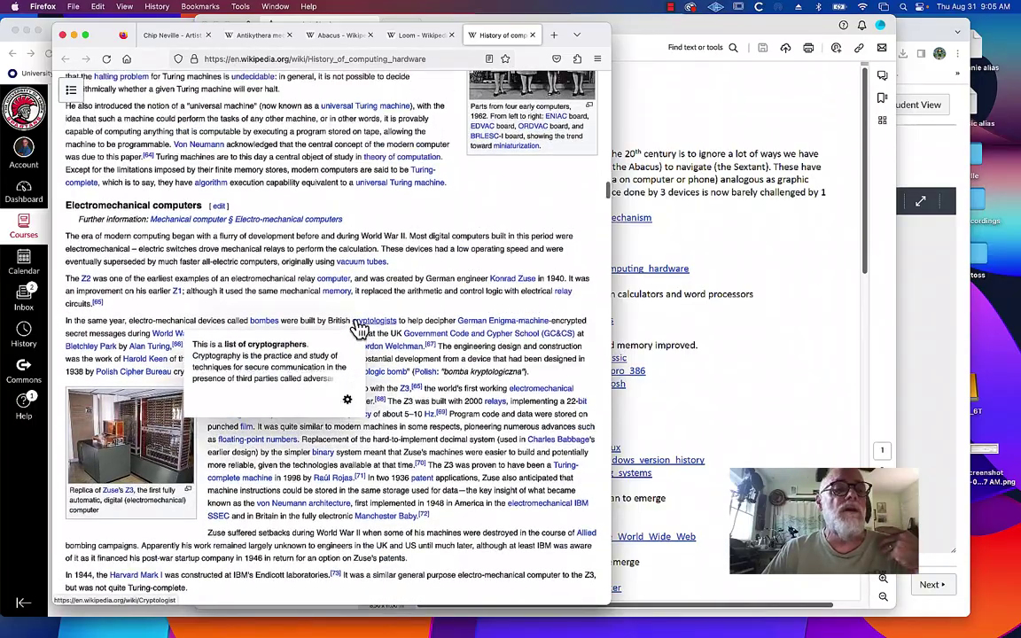
pyautogui.scroll(3, 358, 328)
pyautogui.scroll(4, 354, 319)
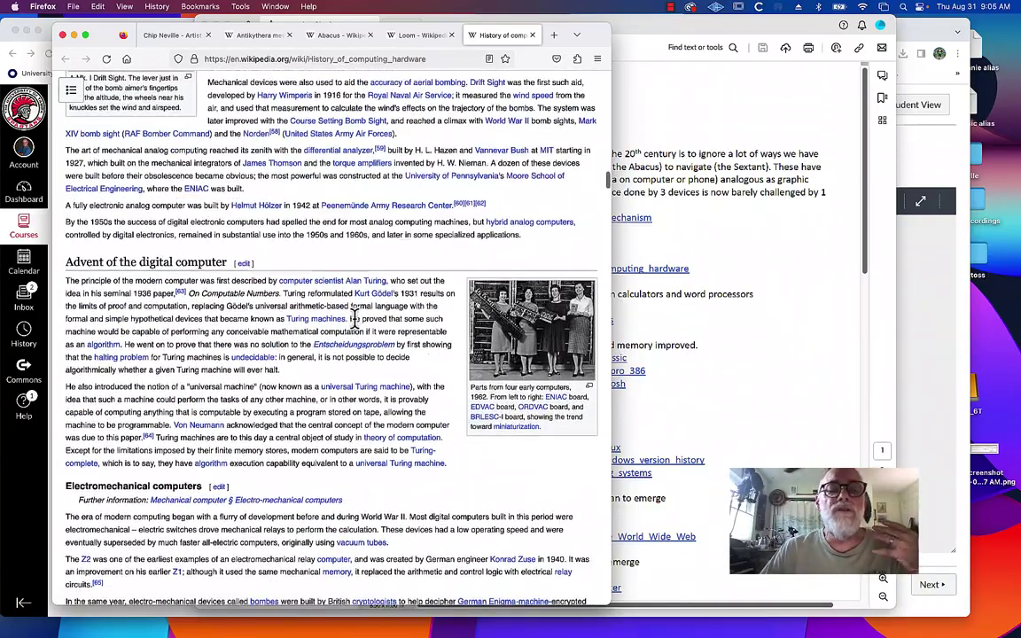
pyautogui.scroll(-1, 354, 319)
pyautogui.scroll(-4, 354, 319)
pyautogui.scroll(-5, 355, 319)
pyautogui.scroll(-2, 354, 319)
pyautogui.scroll(-5, 355, 319)
pyautogui.scroll(-1, 354, 319)
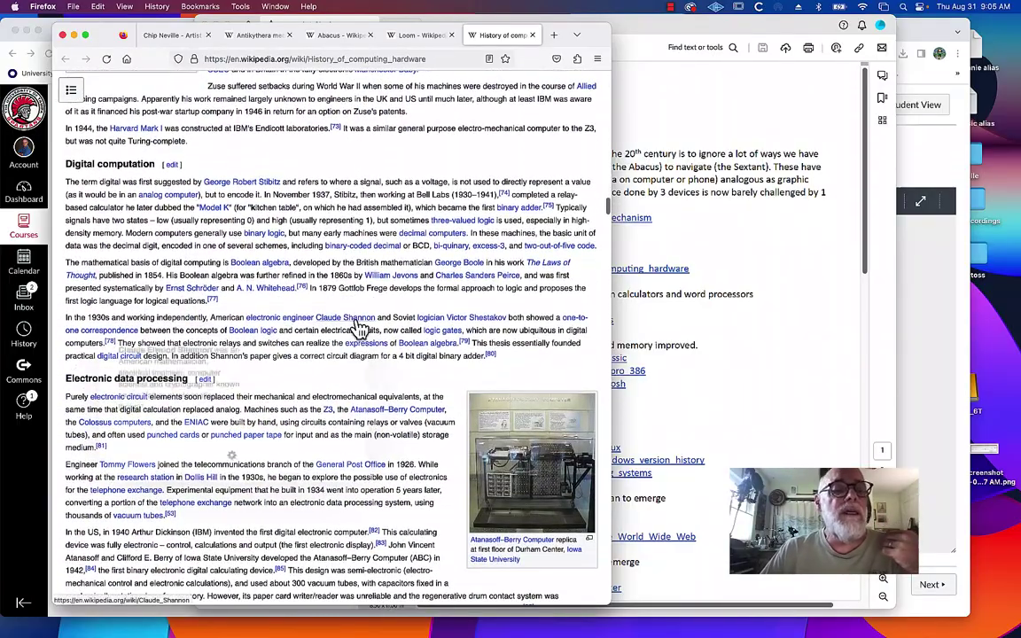
pyautogui.scroll(-1, 357, 323)
pyautogui.scroll(-5, 359, 330)
pyautogui.scroll(-2, 359, 329)
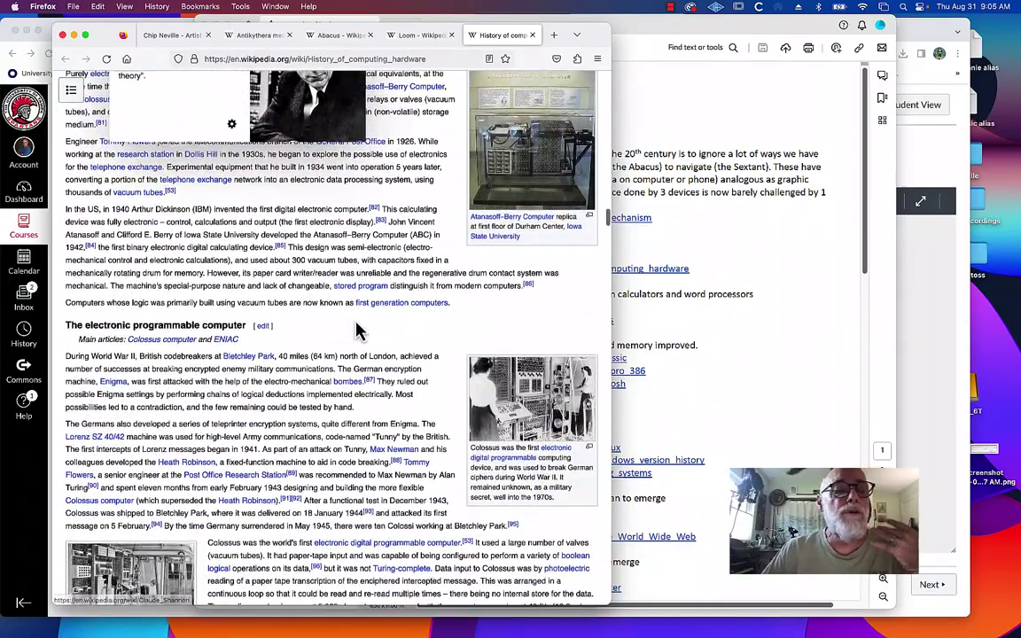
pyautogui.scroll(-1, 359, 329)
pyautogui.scroll(-1, 359, 330)
pyautogui.scroll(-3, 359, 330)
pyautogui.scroll(-3, 359, 330)
pyautogui.scroll(-3, 359, 330)
pyautogui.scroll(-2, 359, 329)
pyautogui.scroll(-10, 358, 329)
pyautogui.scroll(-2, 359, 330)
pyautogui.scroll(-1, 359, 330)
pyautogui.scroll(-1, 359, 329)
pyautogui.scroll(-3, 359, 330)
pyautogui.scroll(-2, 359, 329)
pyautogui.scroll(-4, 358, 329)
pyautogui.scroll(-3, 359, 330)
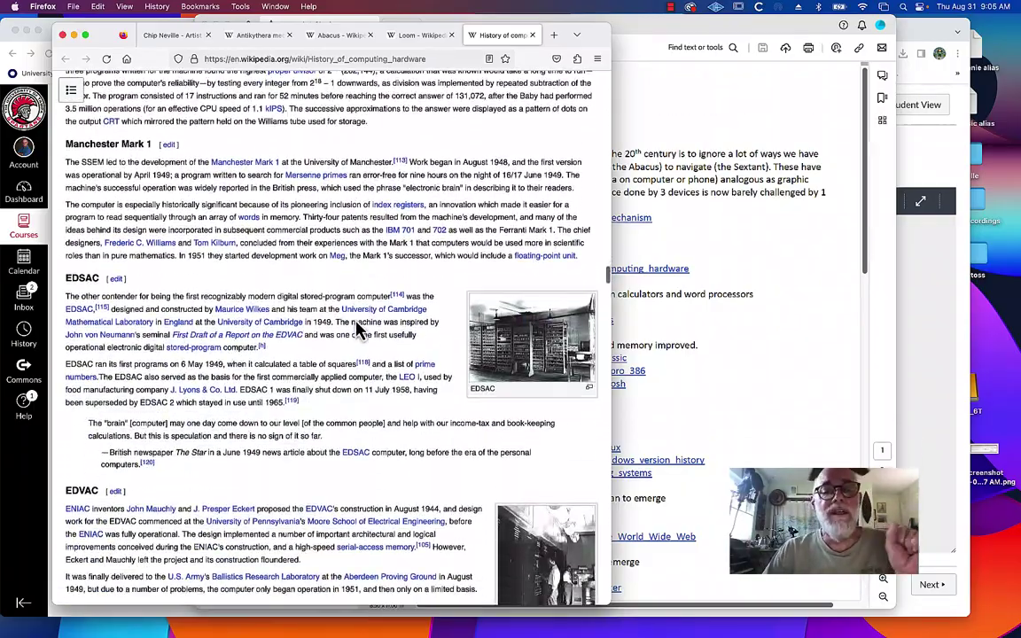
pyautogui.scroll(-1, 357, 326)
pyautogui.scroll(-1, 356, 323)
pyautogui.scroll(-2, 353, 319)
pyautogui.scroll(-1, 357, 324)
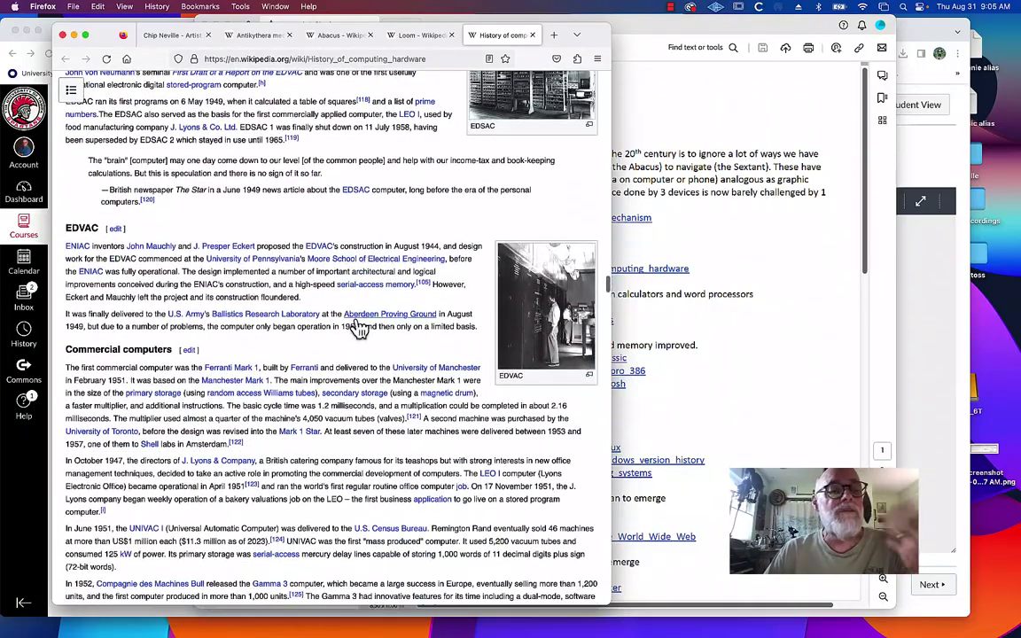
pyautogui.scroll(-1, 359, 328)
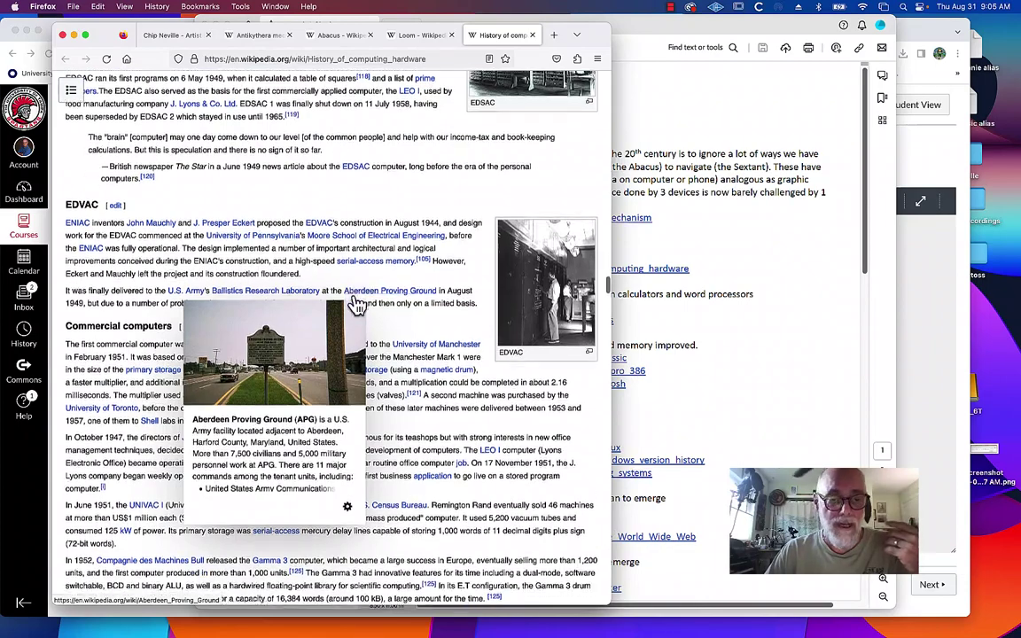
pyautogui.scroll(-2, 358, 319)
pyautogui.scroll(-1, 357, 310)
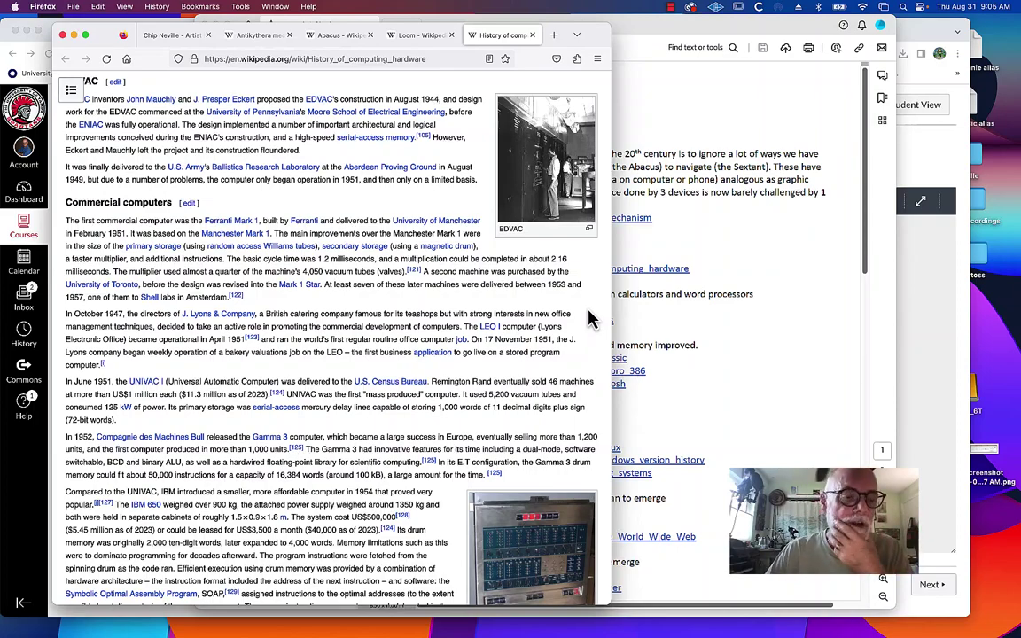
pyautogui.scroll(-1, 592, 319)
pyautogui.scroll(-7, 592, 319)
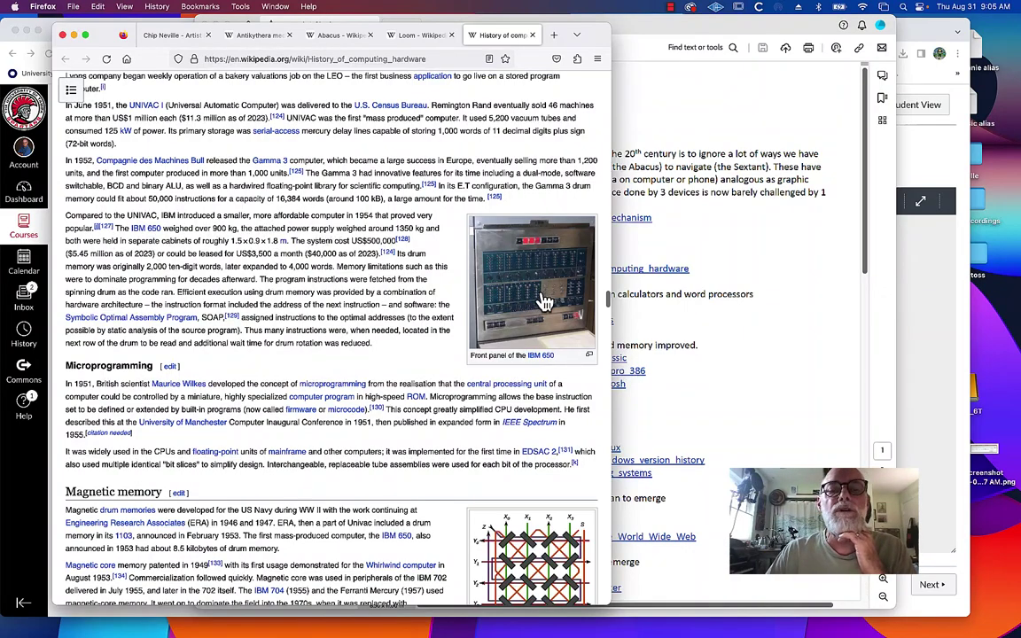
pyautogui.scroll(-4, 358, 454)
pyautogui.scroll(-4, 357, 461)
pyautogui.scroll(-1, 359, 470)
pyautogui.scroll(-6, 357, 476)
pyautogui.scroll(-5, 355, 473)
pyautogui.scroll(-5, 357, 469)
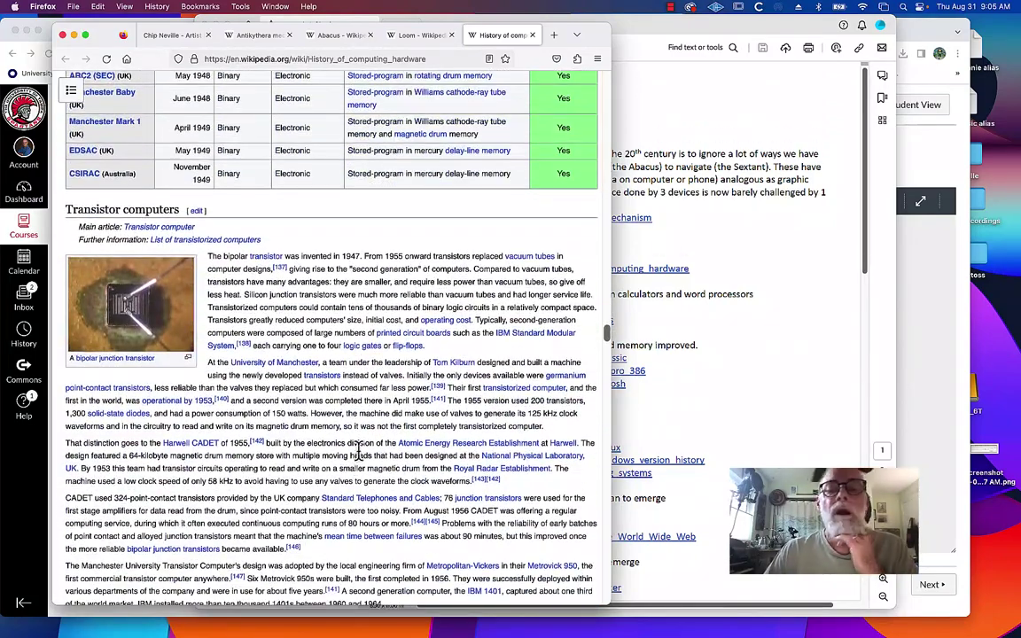
# - Open the Kaypro article from the PDF and view the 'Boy with Kaypro II, 1984' photo
pyautogui.click(685, 75)
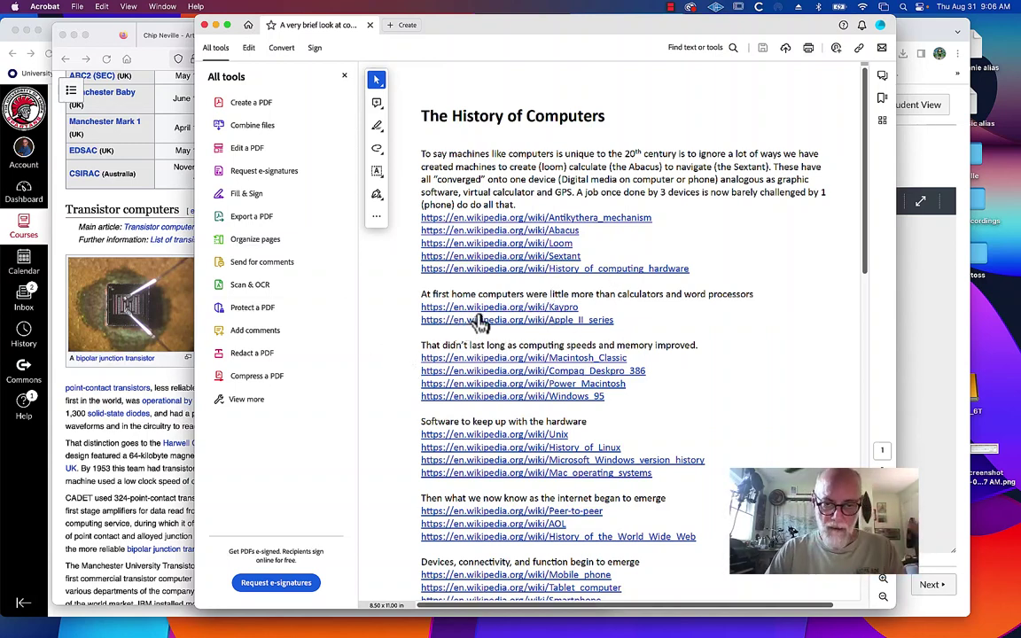
pyautogui.click(535, 309)
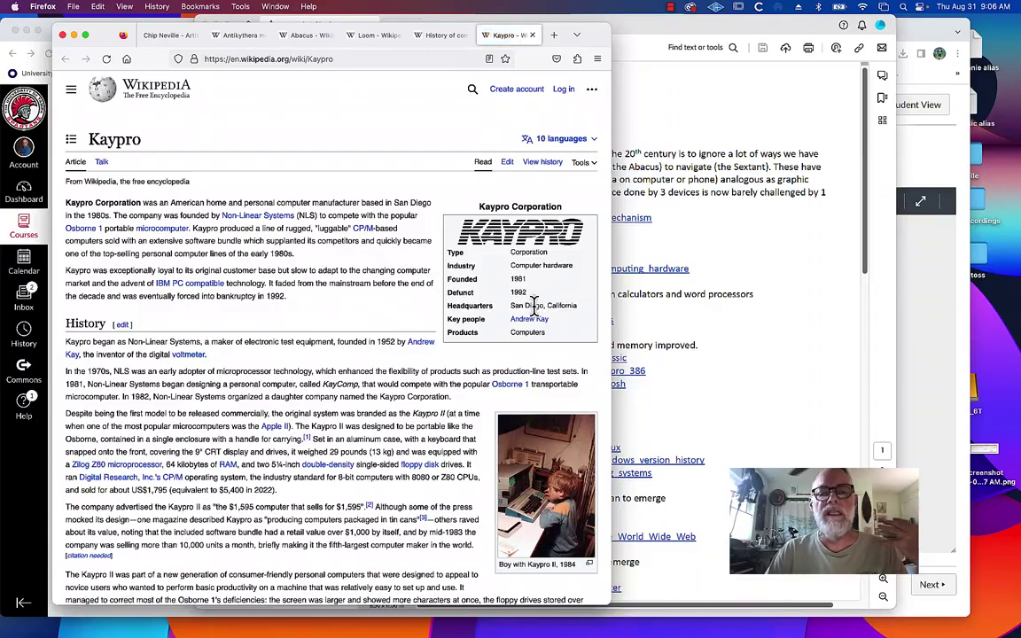
pyautogui.scroll(-10, 501, 458)
pyautogui.scroll(-2, 496, 455)
pyautogui.scroll(5, 496, 455)
pyautogui.scroll(5, 497, 443)
pyautogui.click(549, 350)
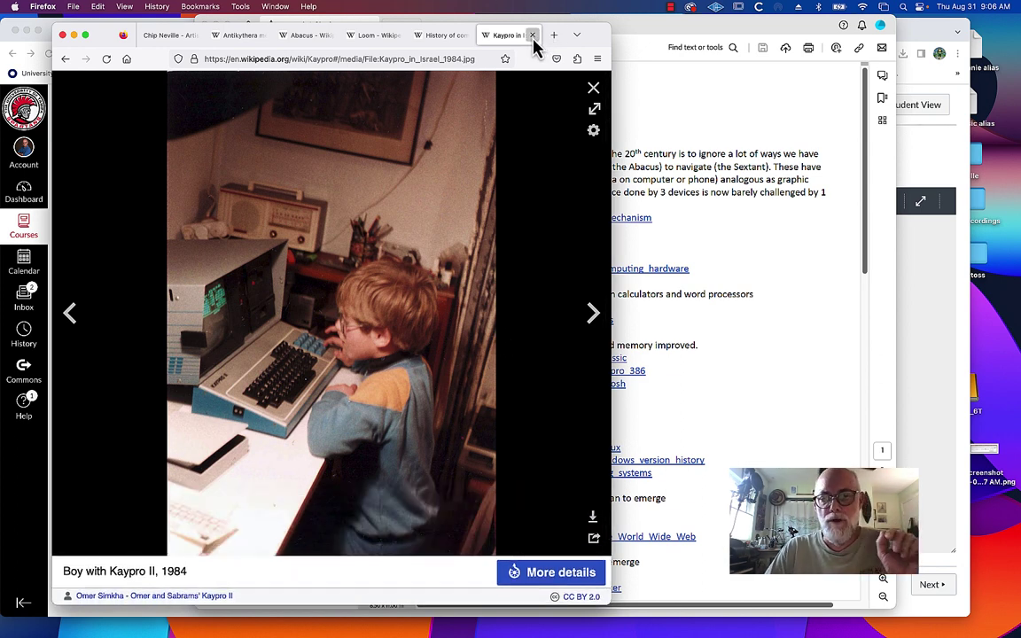
# - Close the Kaypro tab and read the Apple II series article down to Apple IIGS and IIc Plus
pyautogui.click(533, 36)
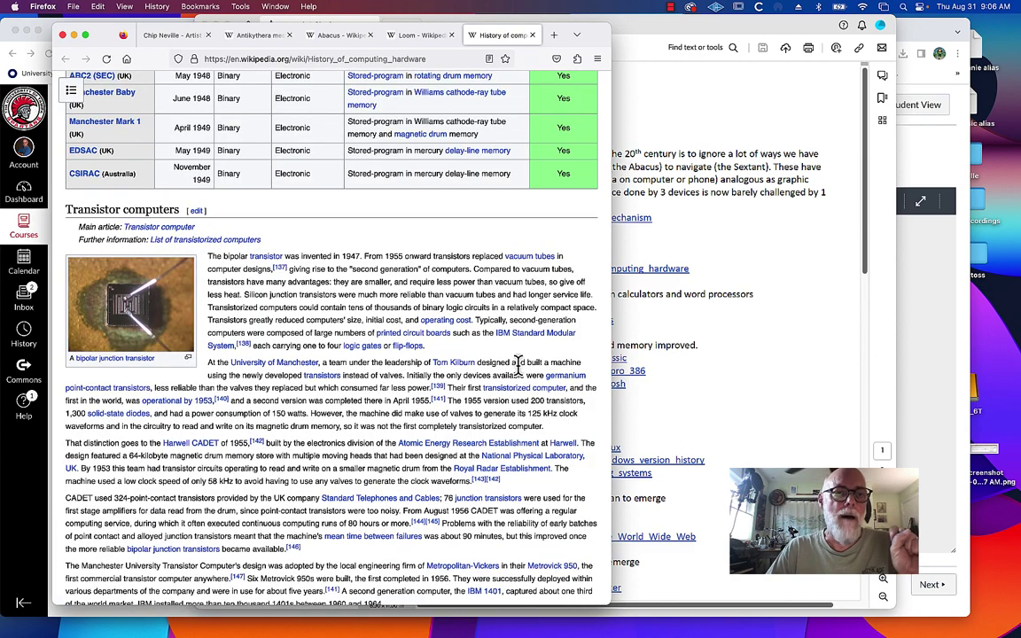
pyautogui.click(851, 232)
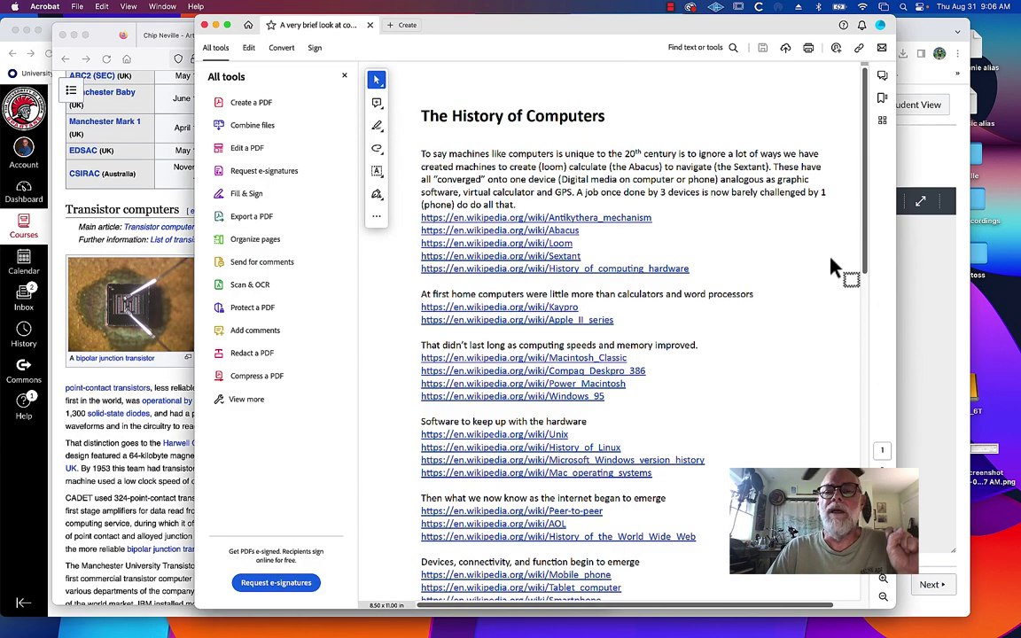
pyautogui.click(591, 328)
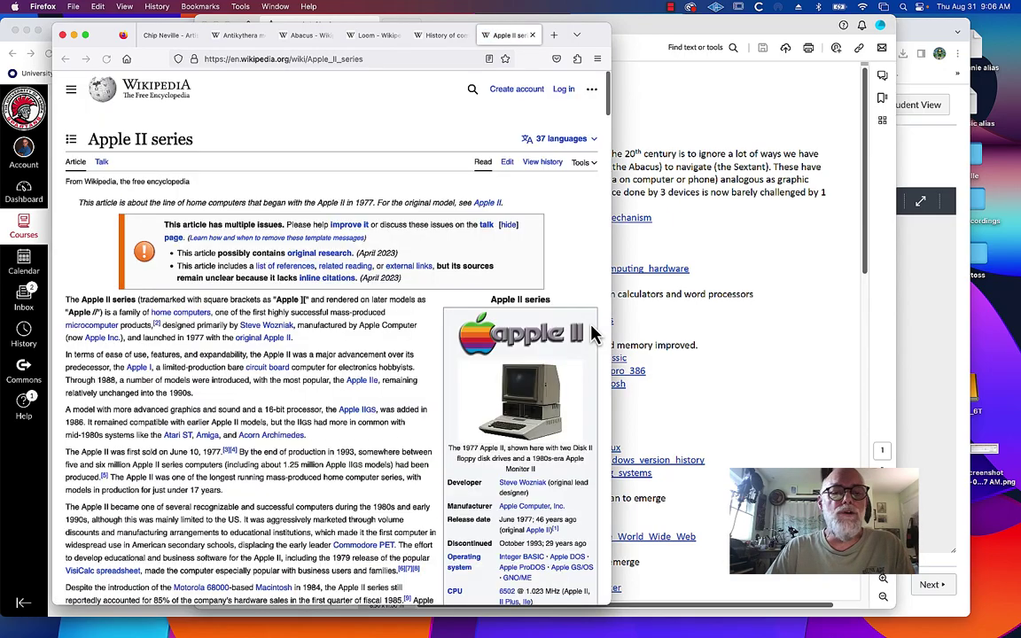
pyautogui.scroll(-1, 495, 485)
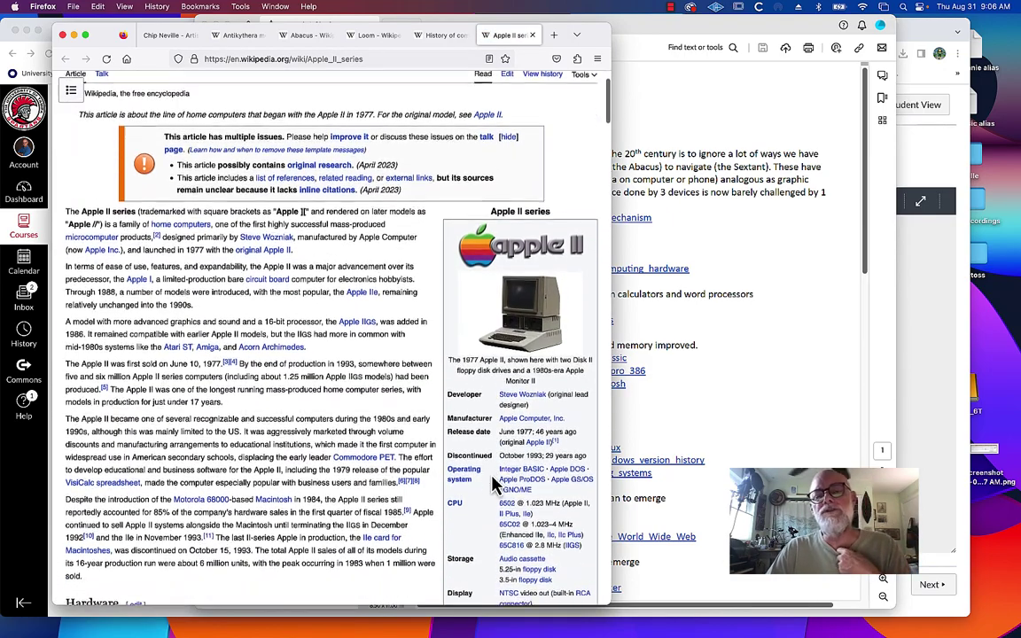
pyautogui.scroll(-1, 495, 485)
pyautogui.scroll(-1, 494, 485)
pyautogui.scroll(-4, 494, 485)
pyautogui.scroll(-3, 494, 485)
pyautogui.scroll(-3, 494, 485)
pyautogui.scroll(-1, 494, 485)
pyautogui.scroll(-2, 495, 485)
pyautogui.scroll(-3, 494, 485)
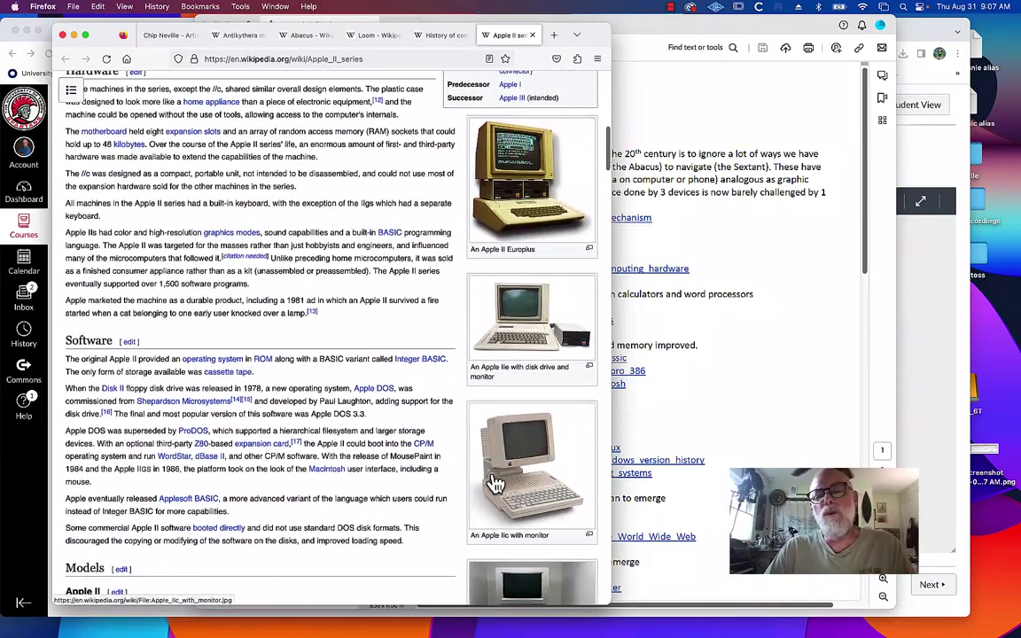
pyautogui.scroll(-2, 494, 485)
pyautogui.scroll(-3, 495, 485)
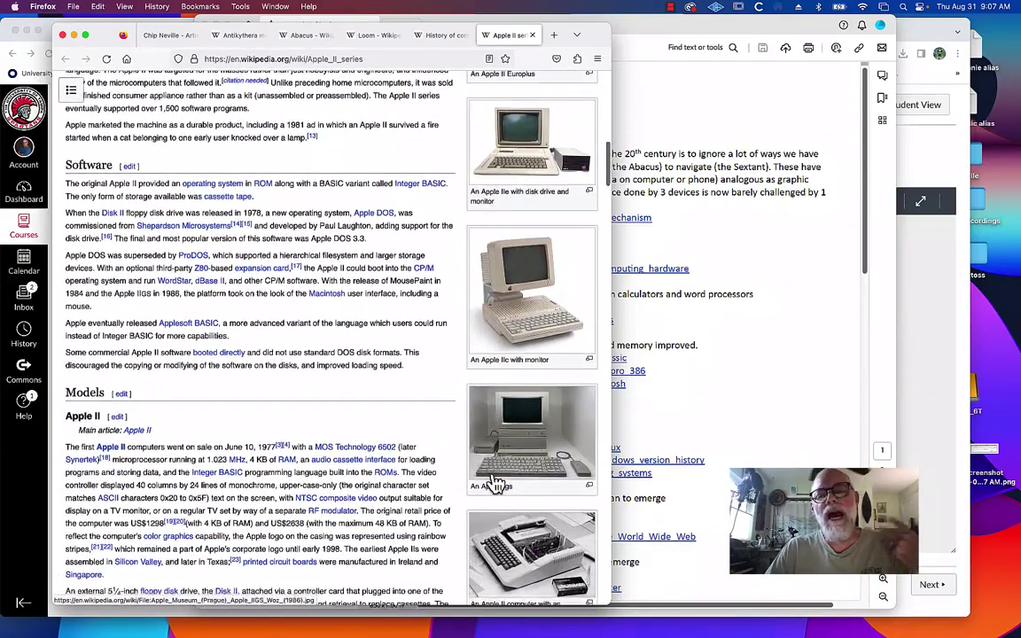
pyautogui.scroll(-1, 495, 485)
pyautogui.scroll(-2, 494, 485)
pyautogui.scroll(-2, 495, 485)
pyautogui.scroll(-3, 495, 485)
pyautogui.scroll(-4, 495, 484)
pyautogui.scroll(-4, 495, 484)
pyautogui.scroll(-1, 494, 485)
pyautogui.scroll(-4, 495, 485)
pyautogui.scroll(-3, 494, 485)
pyautogui.scroll(2, 495, 479)
pyautogui.scroll(-1, 495, 480)
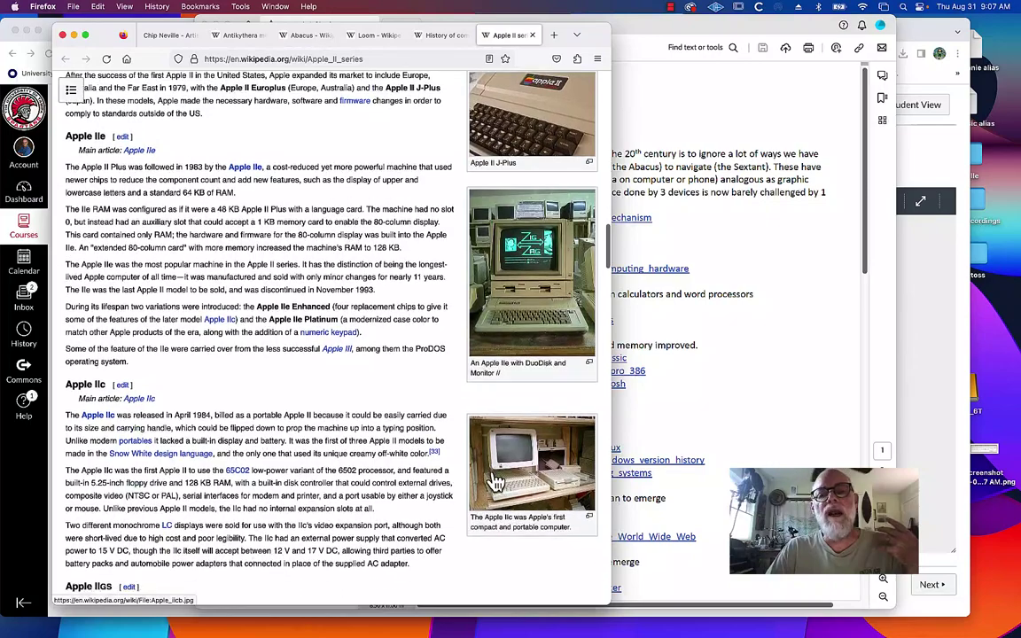
pyautogui.scroll(-4, 494, 480)
pyautogui.scroll(-2, 494, 481)
pyautogui.scroll(-1, 495, 481)
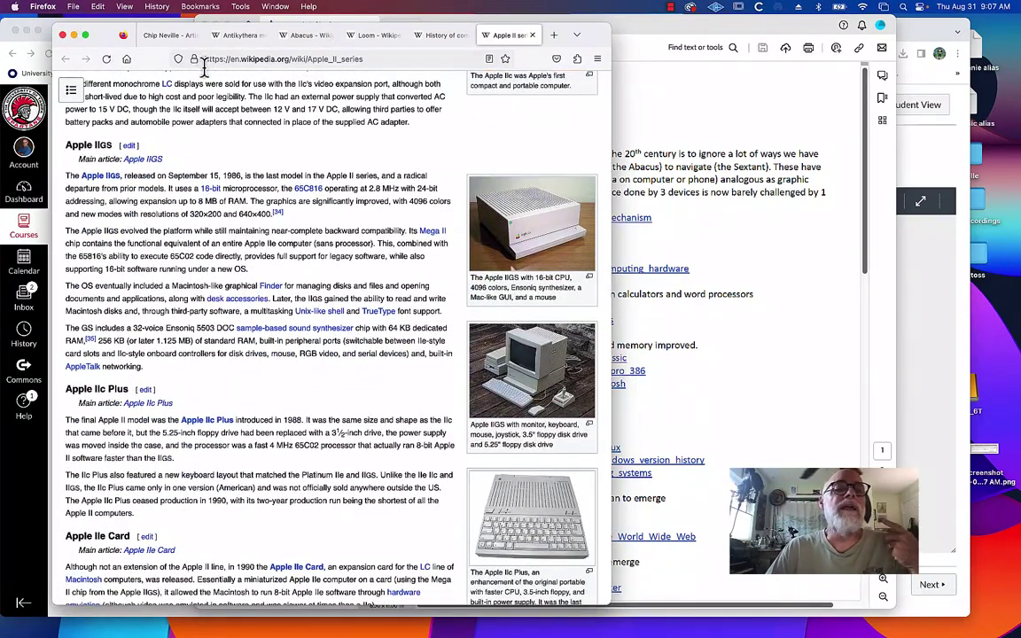
# - Close the Apple II window and read the Macintosh Classic article down to its Specifications table
pyautogui.click(62, 35)
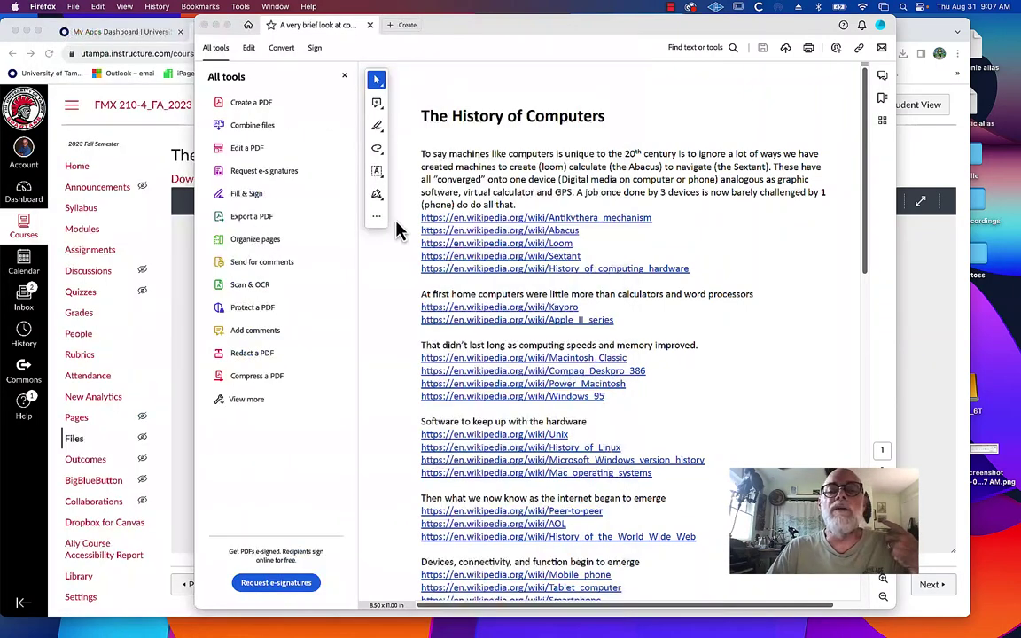
pyautogui.click(606, 359)
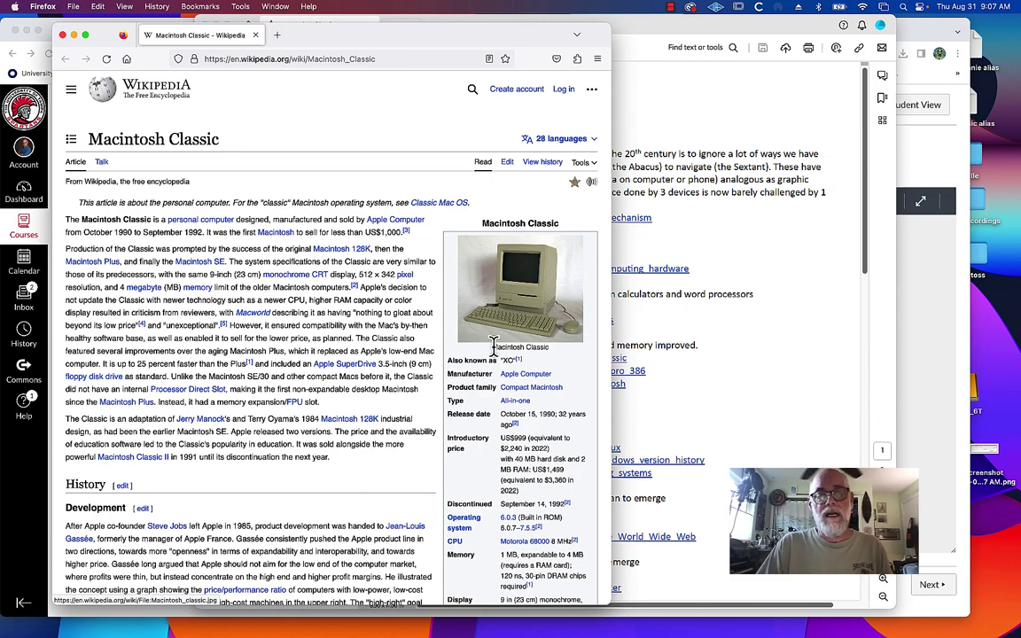
pyautogui.scroll(-2, 502, 373)
pyautogui.scroll(-1, 501, 371)
pyautogui.scroll(-5, 500, 367)
pyautogui.scroll(-4, 498, 361)
pyautogui.scroll(-3, 497, 359)
pyautogui.scroll(-5, 497, 358)
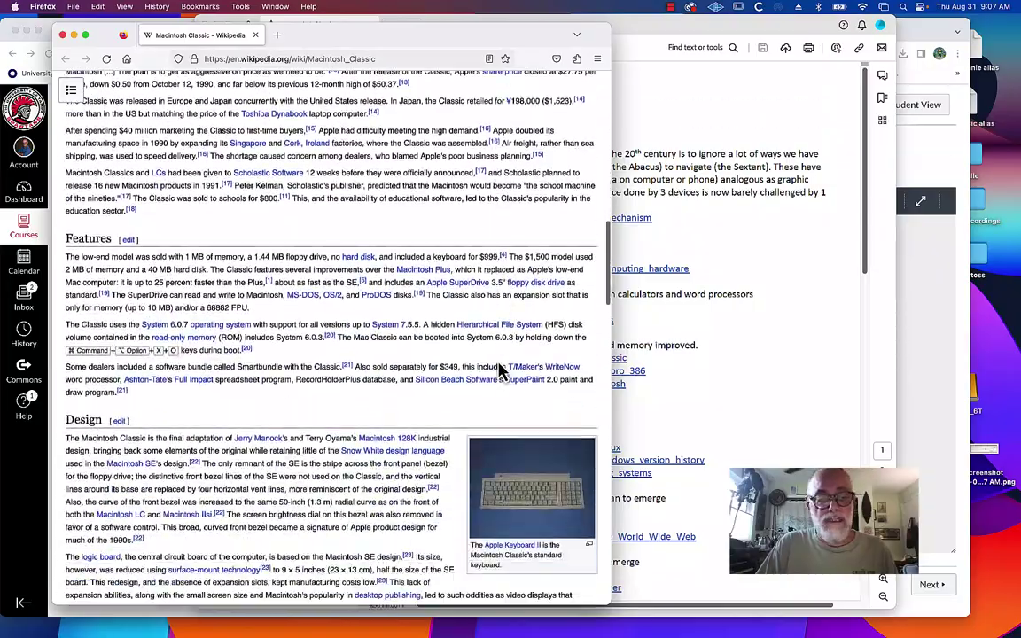
pyautogui.scroll(-1, 497, 357)
pyautogui.scroll(-1, 498, 356)
pyautogui.scroll(-4, 499, 363)
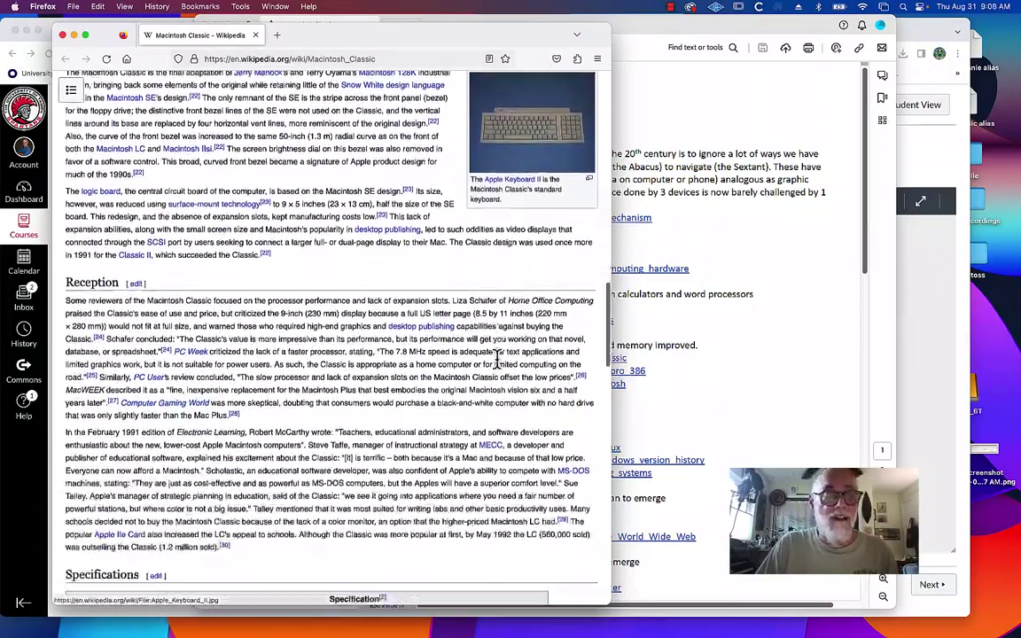
pyautogui.scroll(-3, 497, 358)
pyautogui.scroll(-1, 497, 358)
pyautogui.scroll(-1, 497, 358)
pyautogui.scroll(-1, 497, 358)
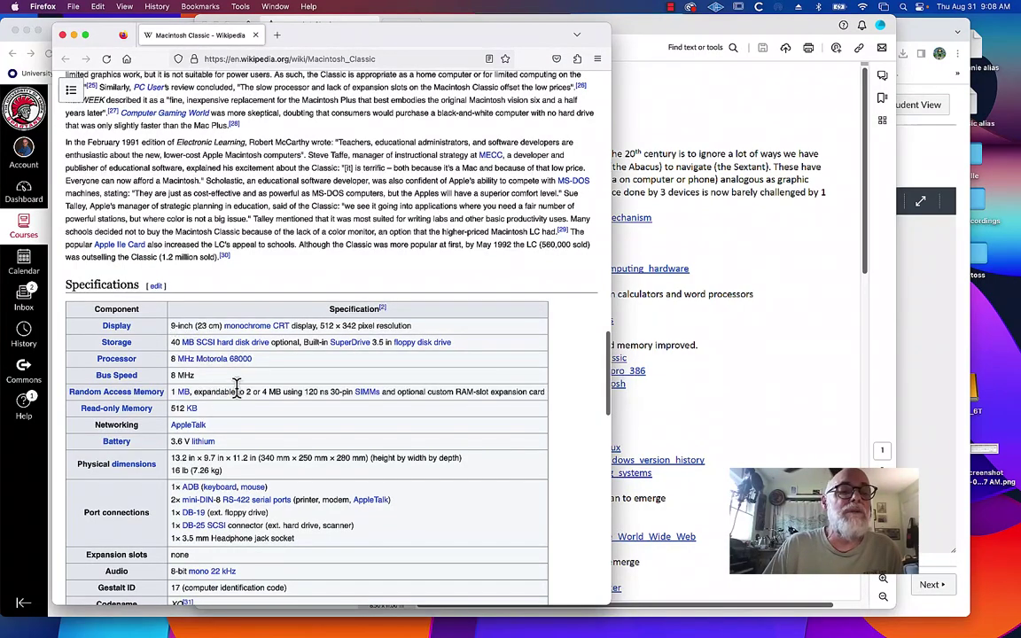
pyautogui.scroll(-1, 346, 439)
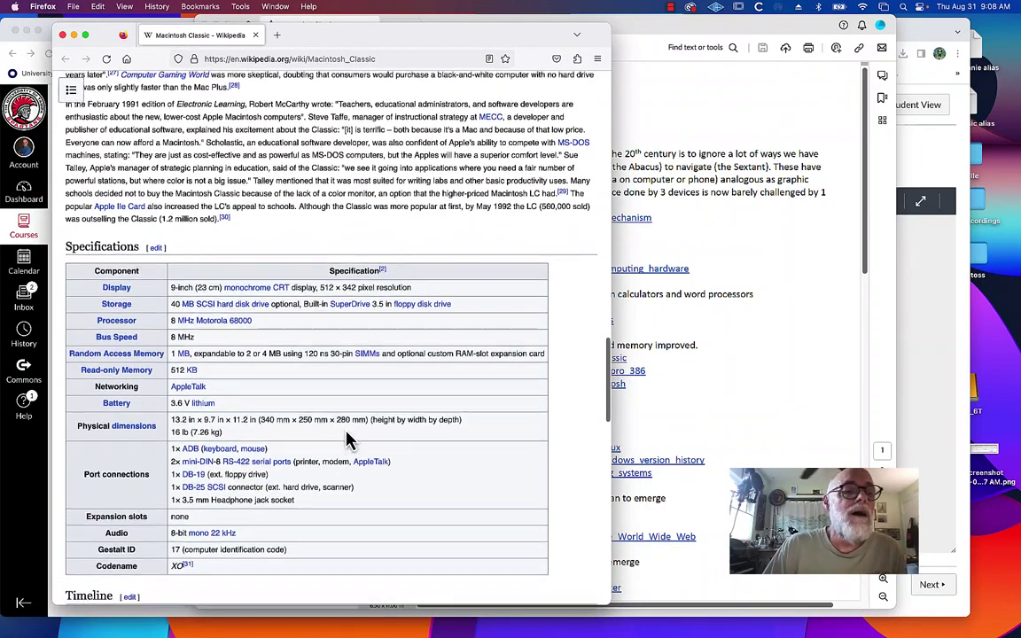
pyautogui.scroll(-1, 347, 439)
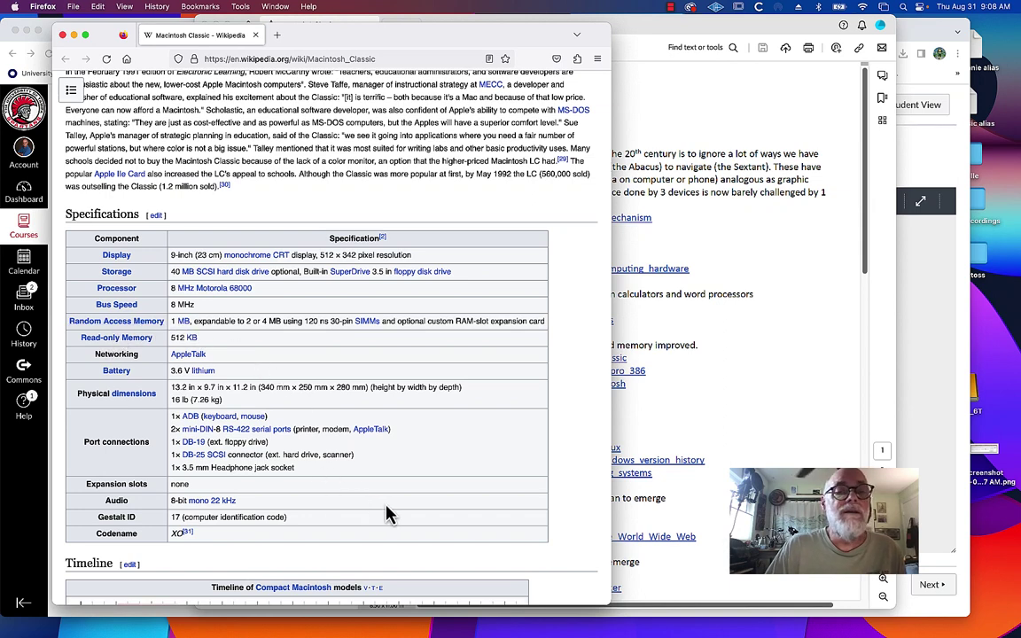
# - Close the Macintosh Classic window and open the Compaq Deskpro 386 article from the PDF
pyautogui.click(63, 35)
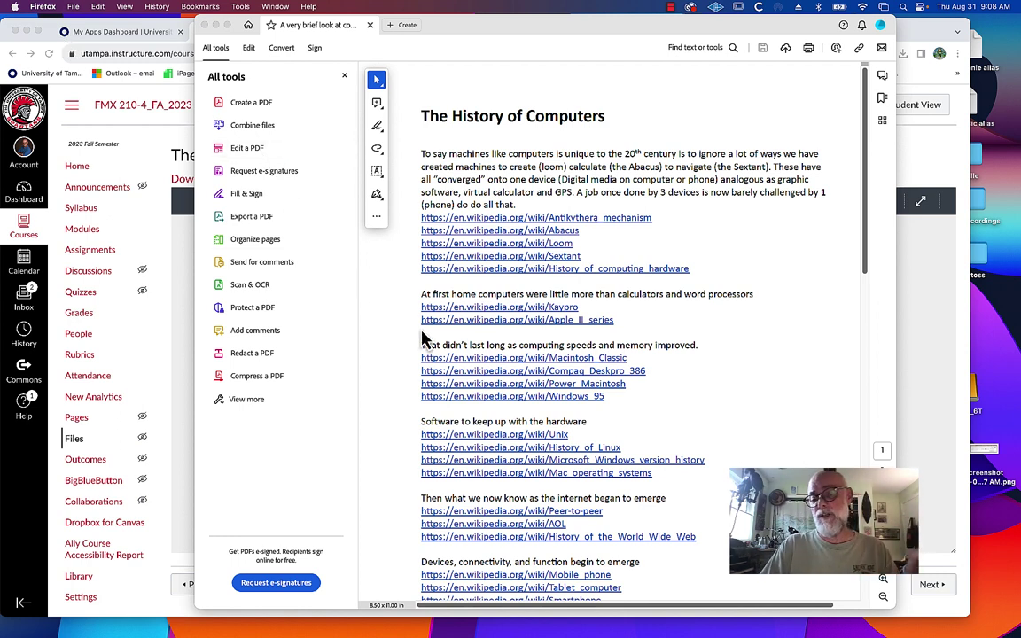
pyautogui.click(636, 377)
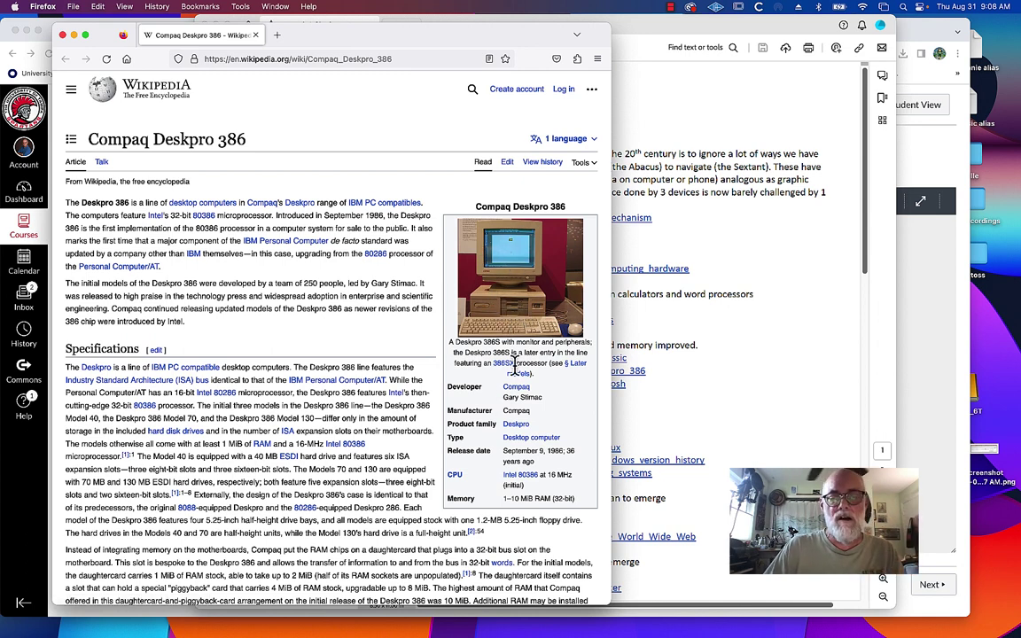
pyautogui.scroll(-3, 524, 377)
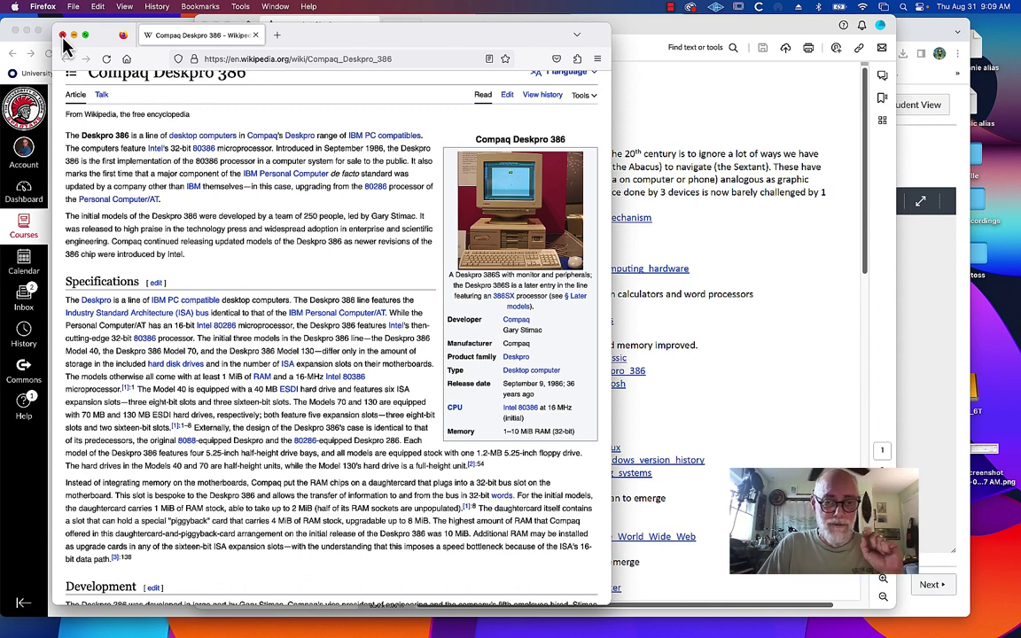
pyautogui.click(779, 124)
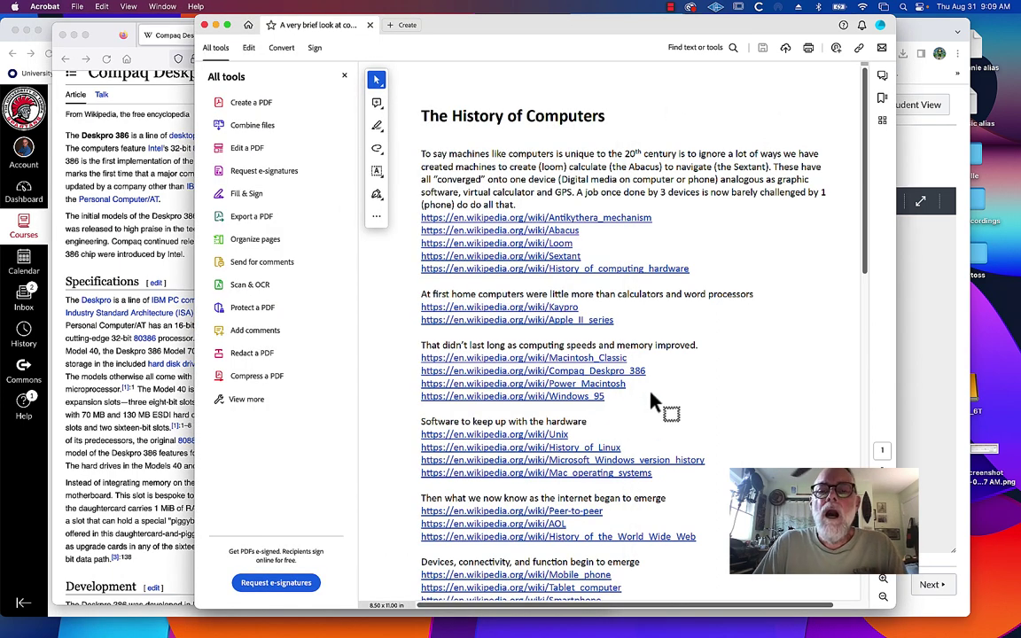
pyautogui.scroll(-2, 656, 417)
pyautogui.scroll(-2, 620, 372)
# - Open the Power Macintosh Wikipedia article from the PDF and read its opening sections
pyautogui.click(610, 331)
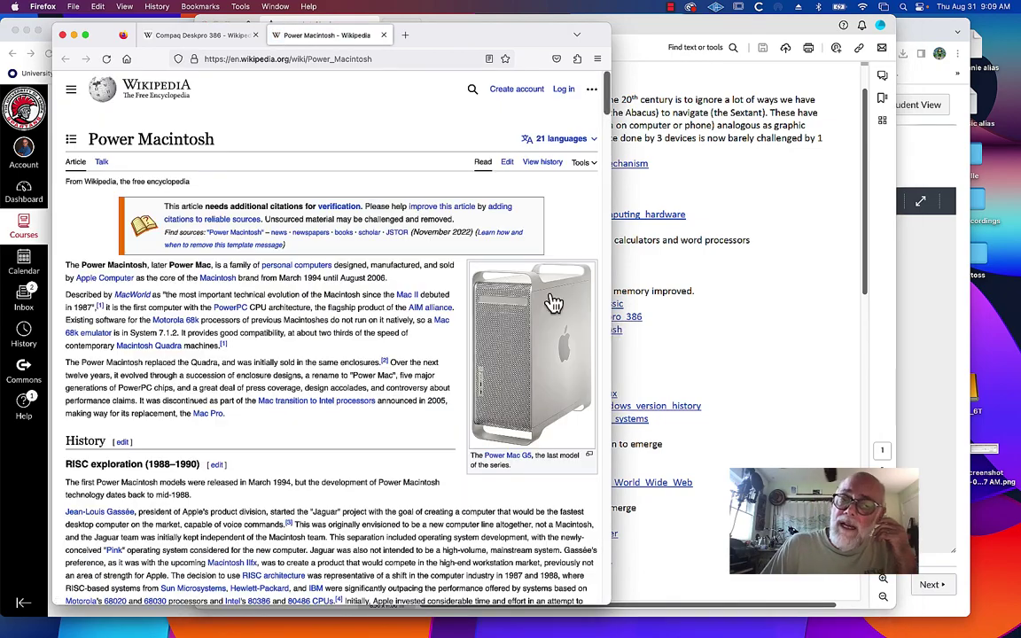
pyautogui.scroll(-3, 519, 354)
pyautogui.scroll(-3, 515, 348)
pyautogui.scroll(-5, 517, 344)
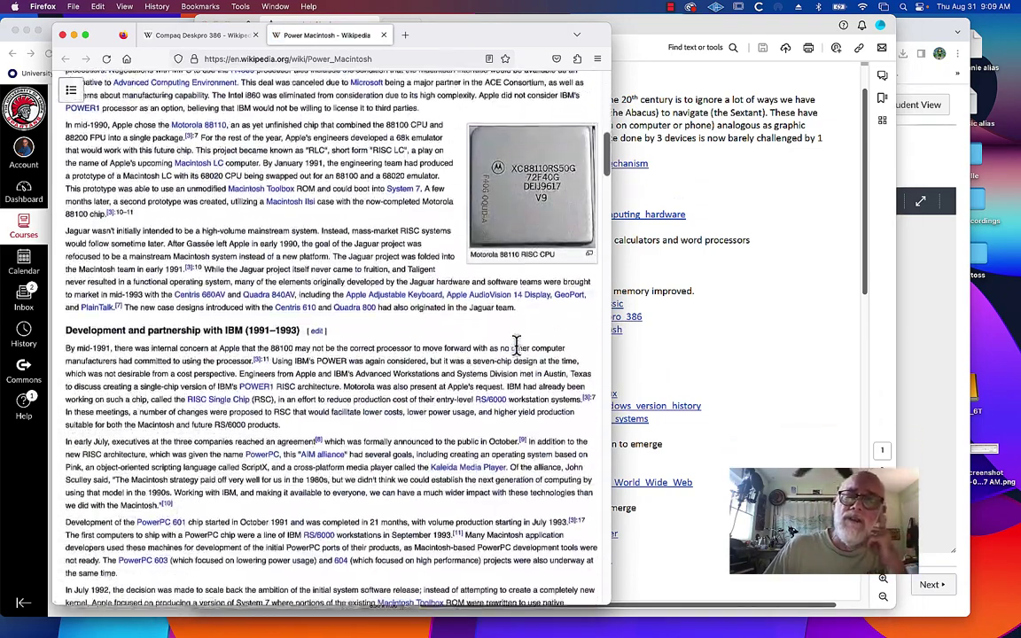
pyautogui.scroll(-3, 516, 345)
pyautogui.scroll(15, 520, 353)
pyautogui.scroll(-3, 520, 353)
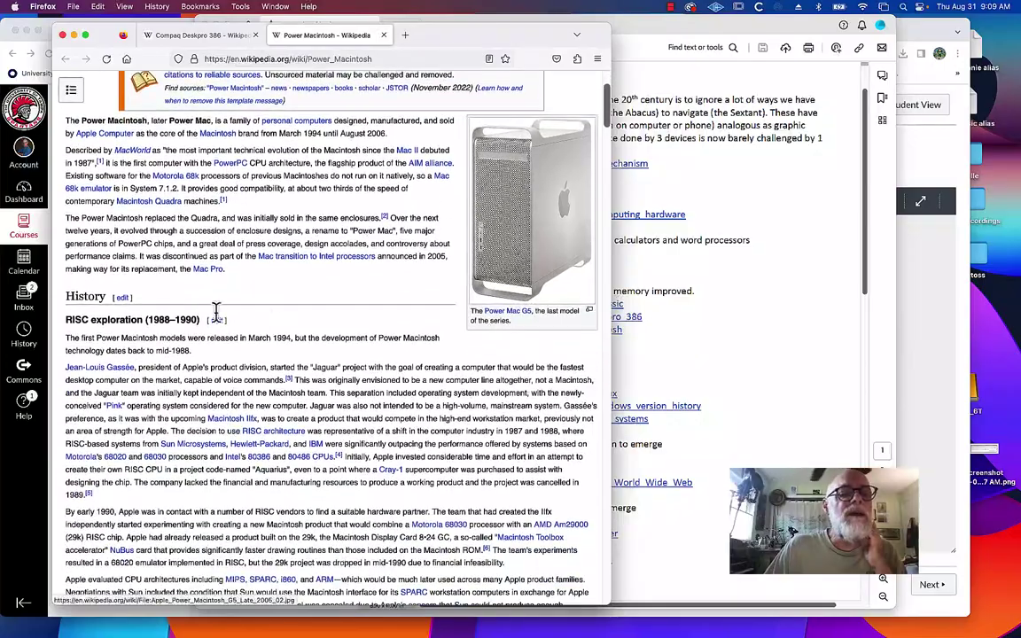
pyautogui.scroll(-2, 264, 434)
pyautogui.scroll(-5, 259, 427)
pyautogui.scroll(-5, 260, 426)
pyautogui.scroll(-3, 257, 422)
pyautogui.scroll(2, 228, 392)
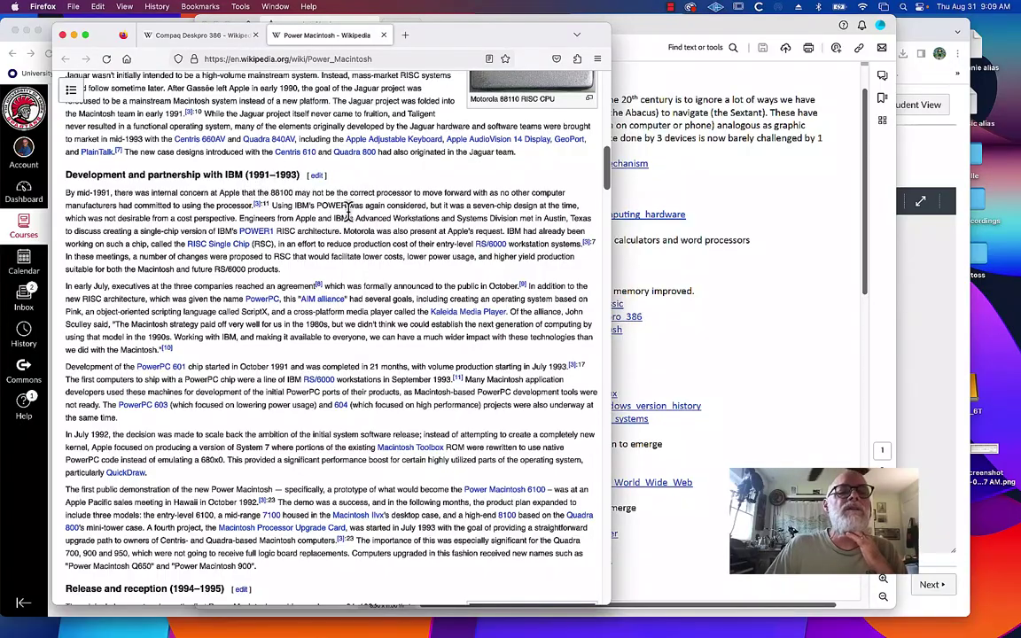
# - Read on to the Industrial design section, then bring the History of Computers PDF forward
pyautogui.scroll(-1, 344, 399)
pyautogui.scroll(-4, 345, 399)
pyautogui.scroll(-1, 346, 395)
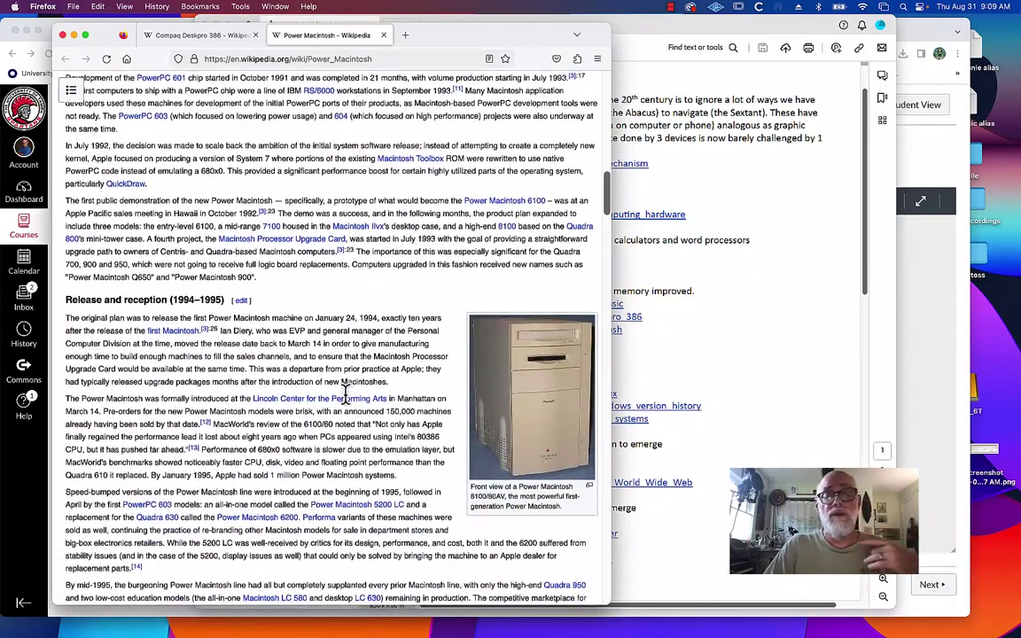
pyautogui.scroll(-1, 344, 399)
pyautogui.scroll(-1, 407, 404)
pyautogui.scroll(-2, 469, 293)
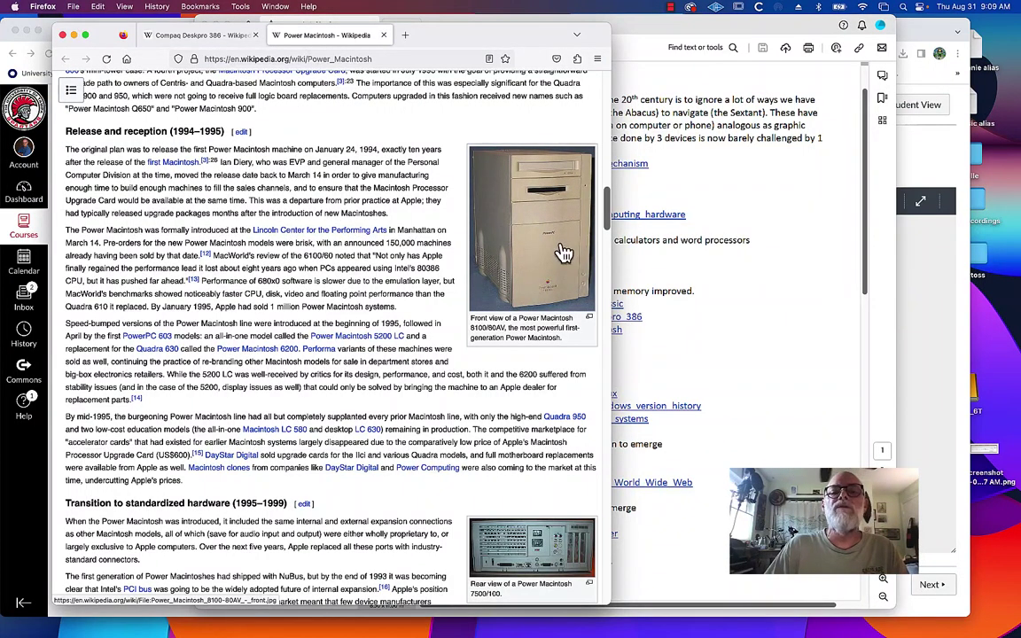
pyautogui.scroll(-5, 400, 280)
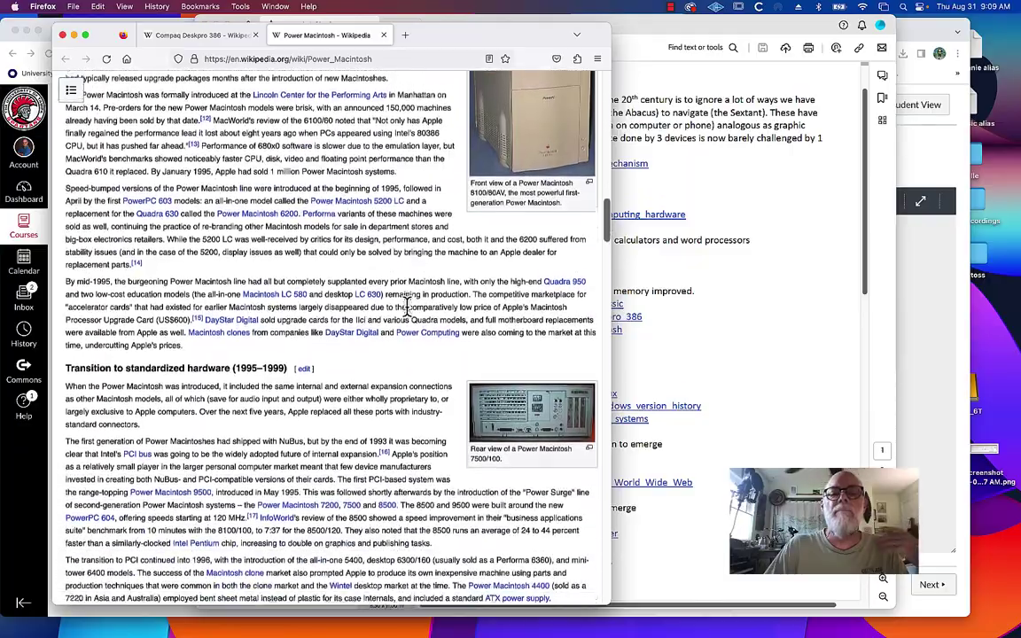
pyautogui.scroll(-3, 409, 317)
pyautogui.scroll(-3, 409, 318)
pyautogui.scroll(-2, 410, 317)
pyautogui.scroll(-3, 409, 317)
pyautogui.scroll(-3, 410, 318)
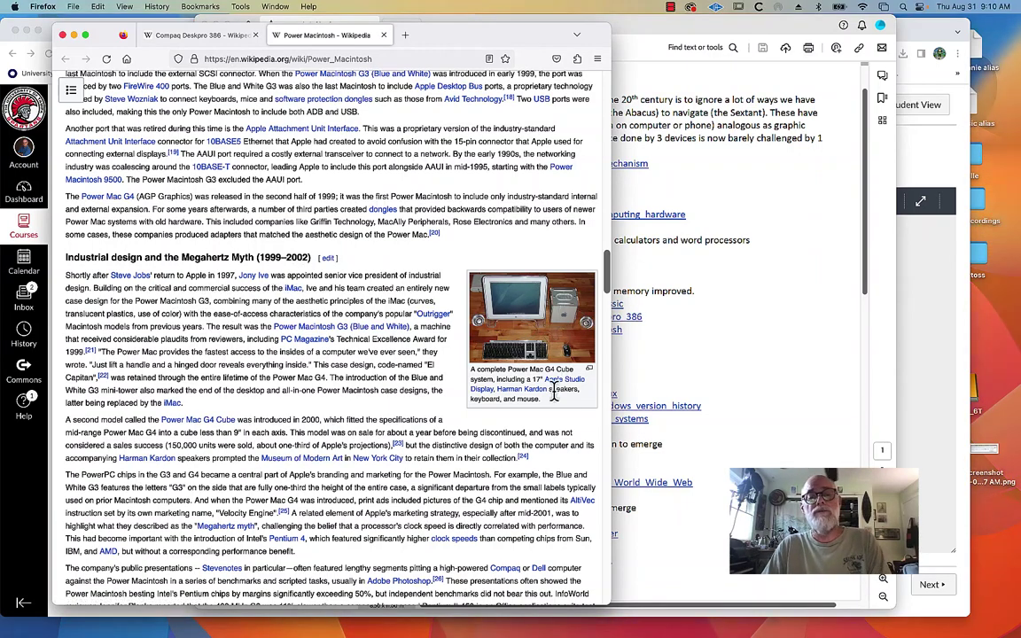
pyautogui.click(805, 378)
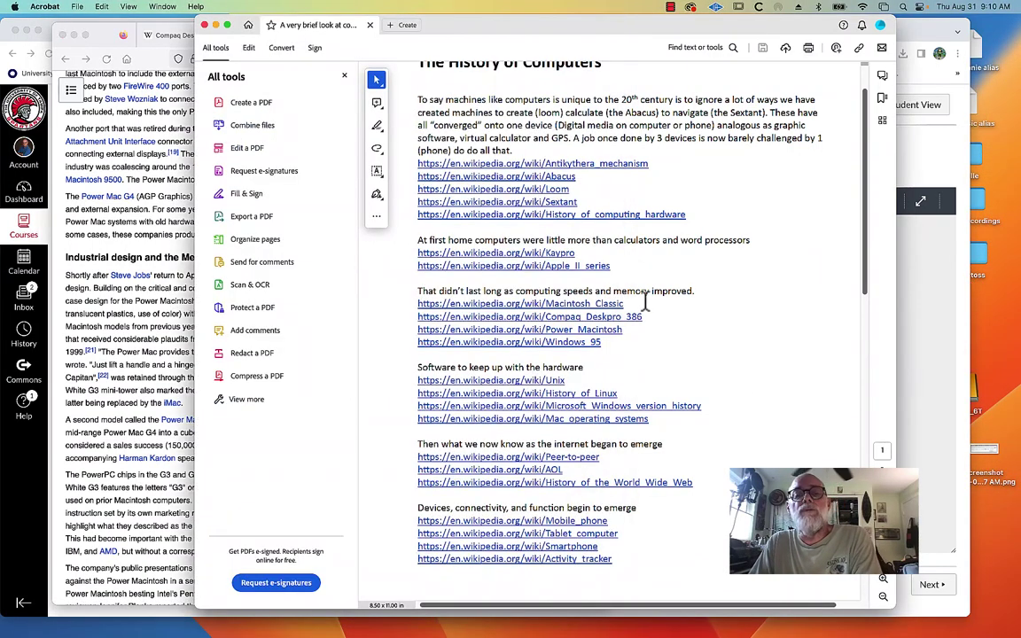
# - Open the Windows 95 article, widen Firefox to show its contents list, then return to the PDF
pyautogui.click(591, 344)
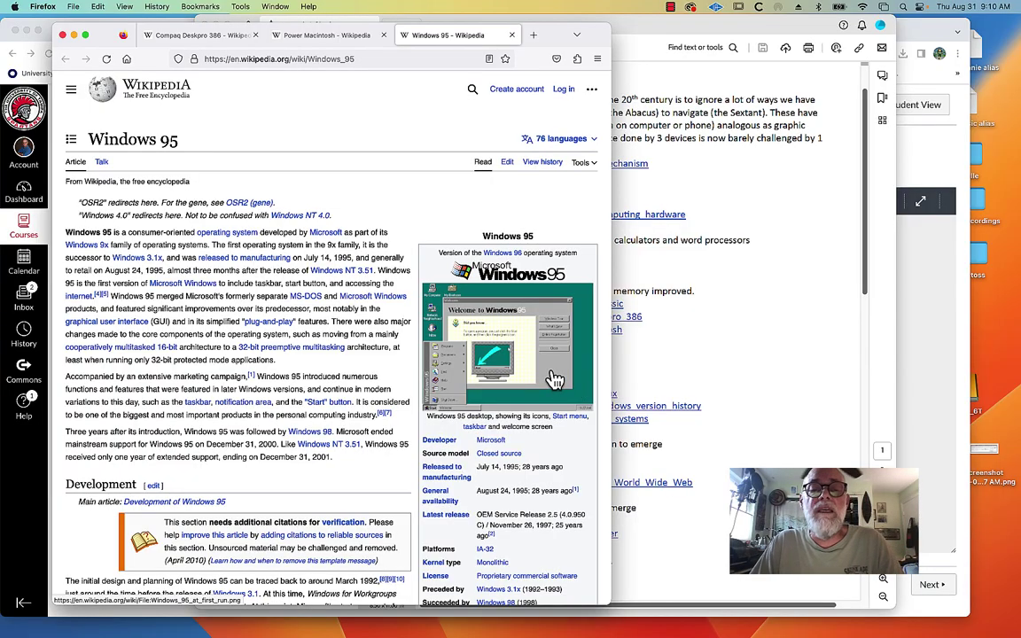
pyautogui.scroll(-3, 555, 381)
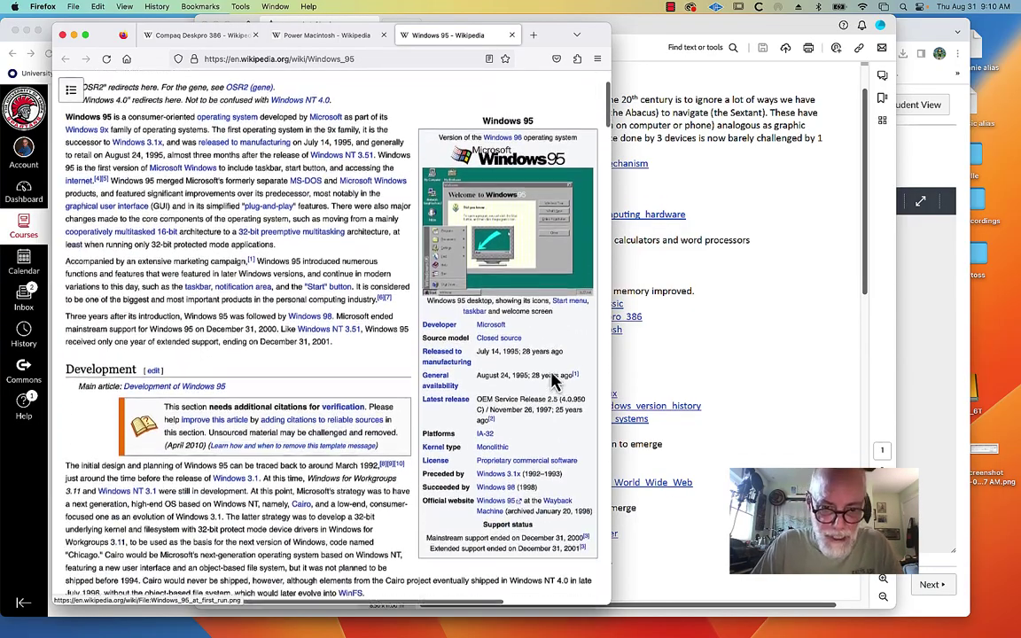
pyautogui.scroll(-1, 551, 381)
pyautogui.scroll(-1, 551, 381)
pyautogui.scroll(-1, 551, 381)
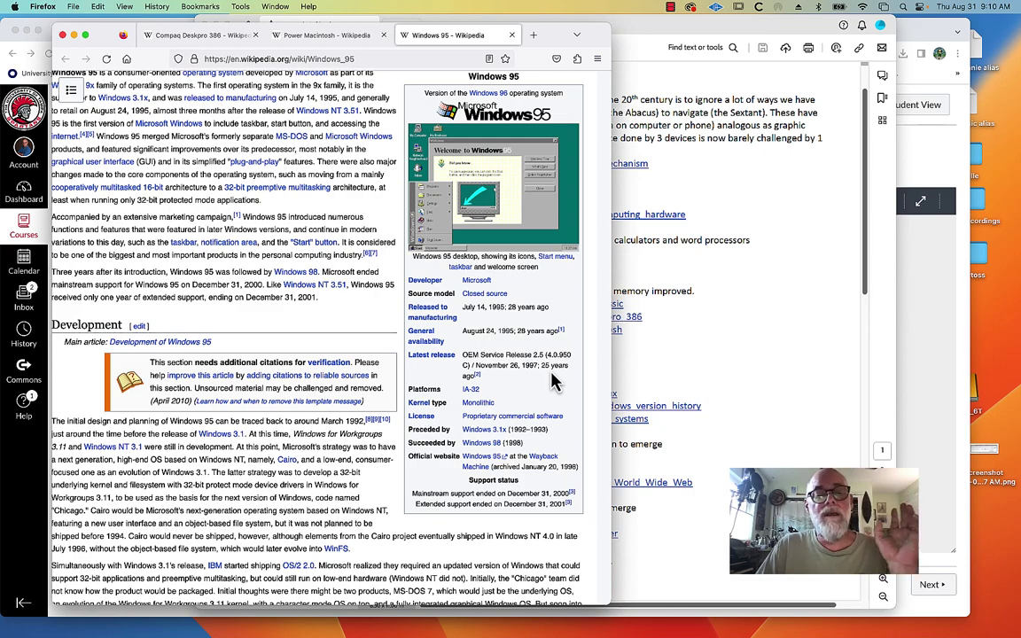
pyautogui.scroll(1, 553, 380)
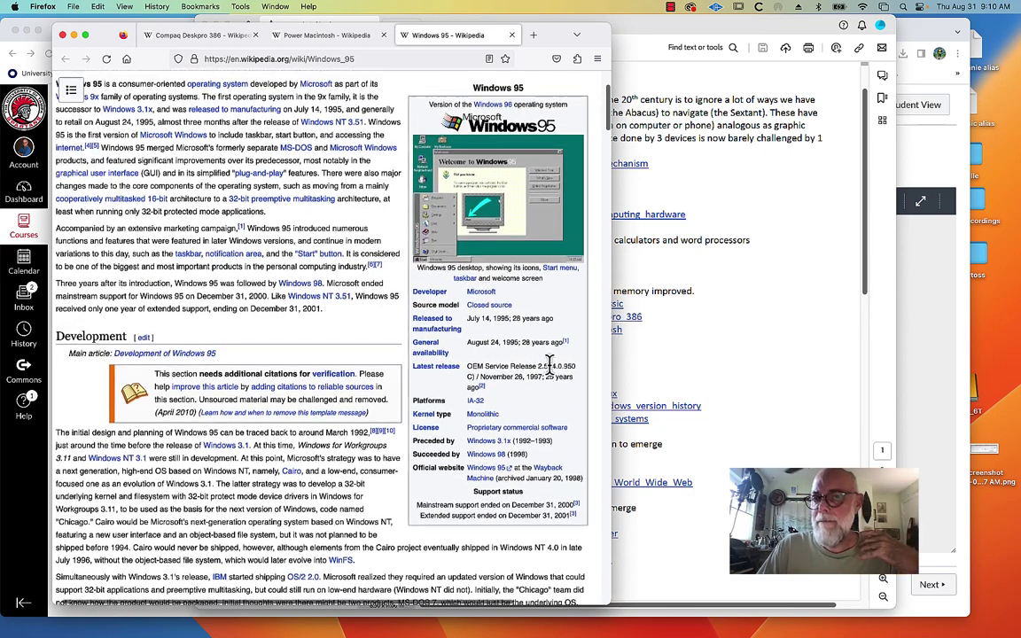
pyautogui.scroll(3, 553, 380)
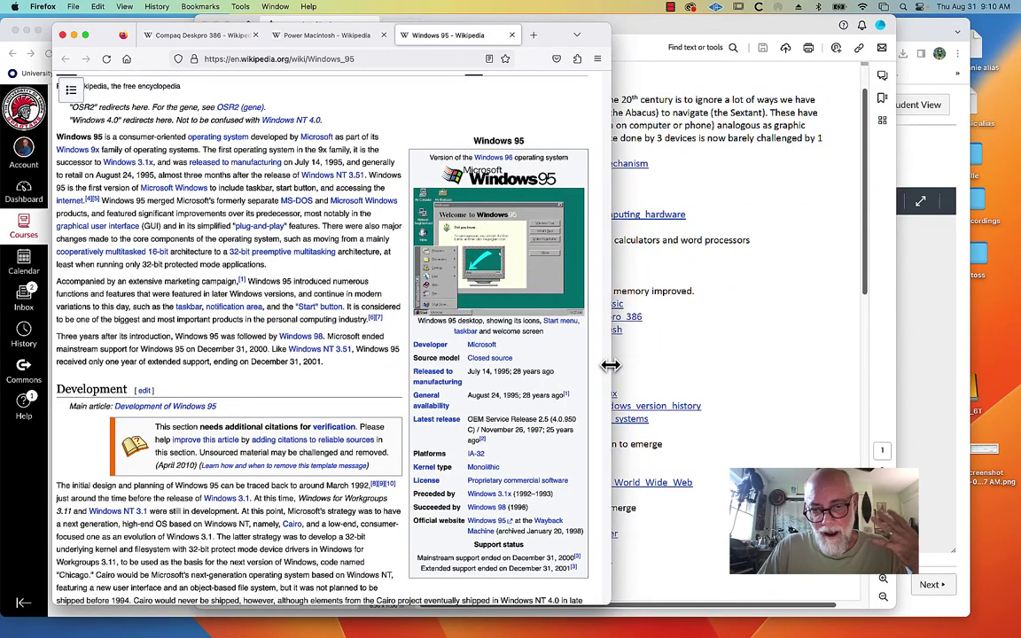
pyautogui.moveTo(611, 364); pyautogui.dragTo(705, 360)
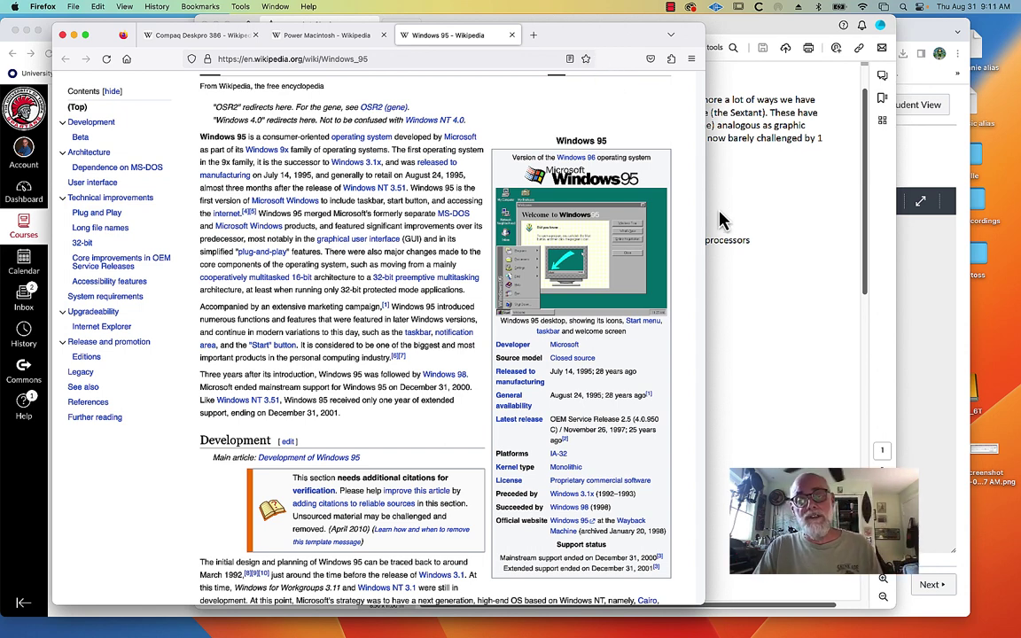
pyautogui.click(813, 246)
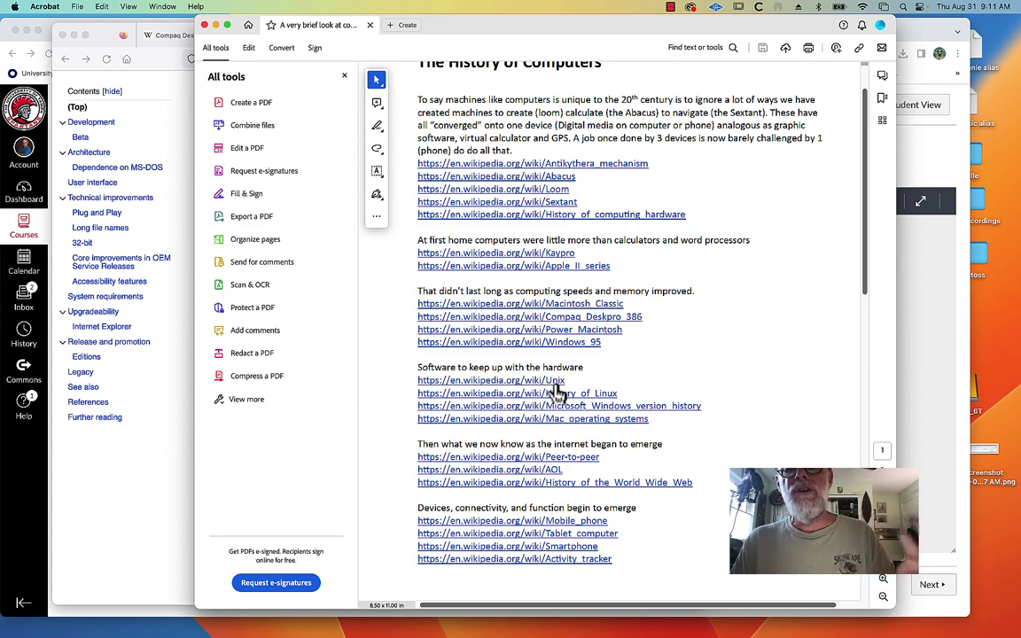
# - Open the Unix article from the PDF, view the Version 7 Unix image, then close that tab
pyautogui.click(556, 383)
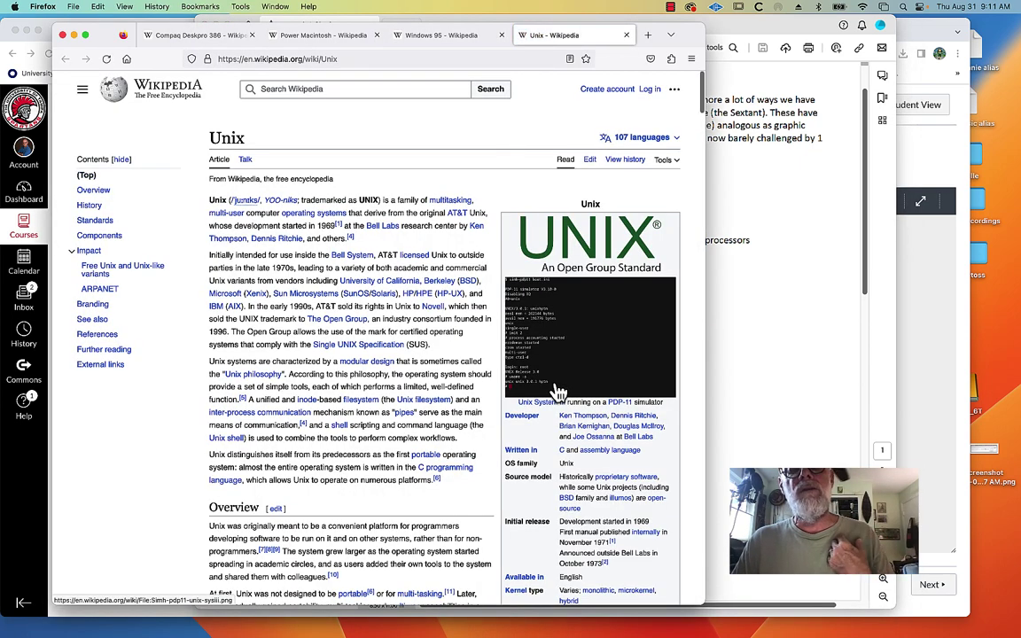
pyautogui.scroll(-2, 558, 392)
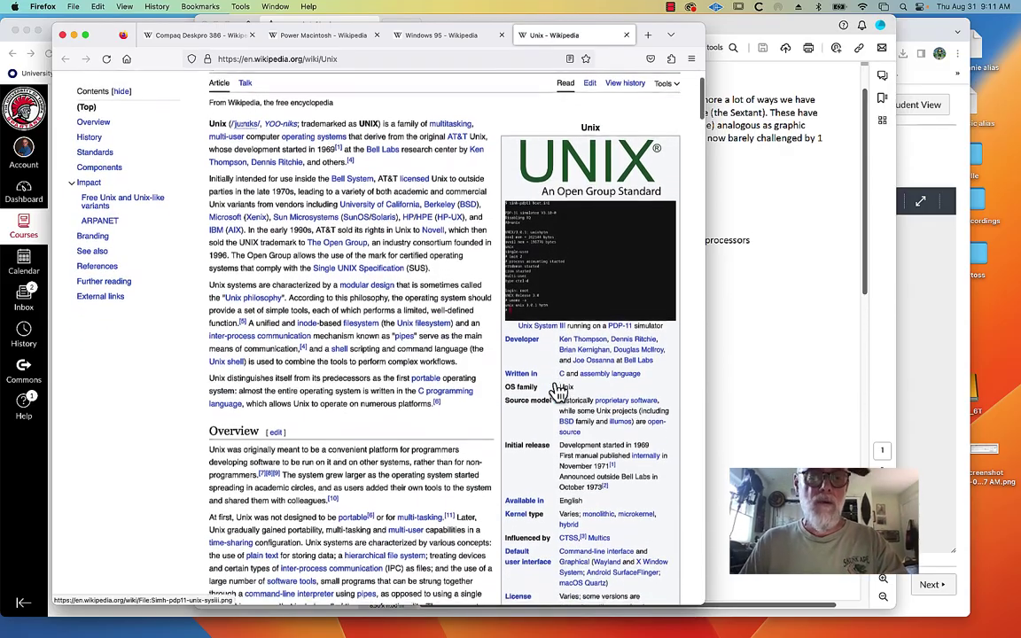
pyautogui.scroll(-2, 558, 392)
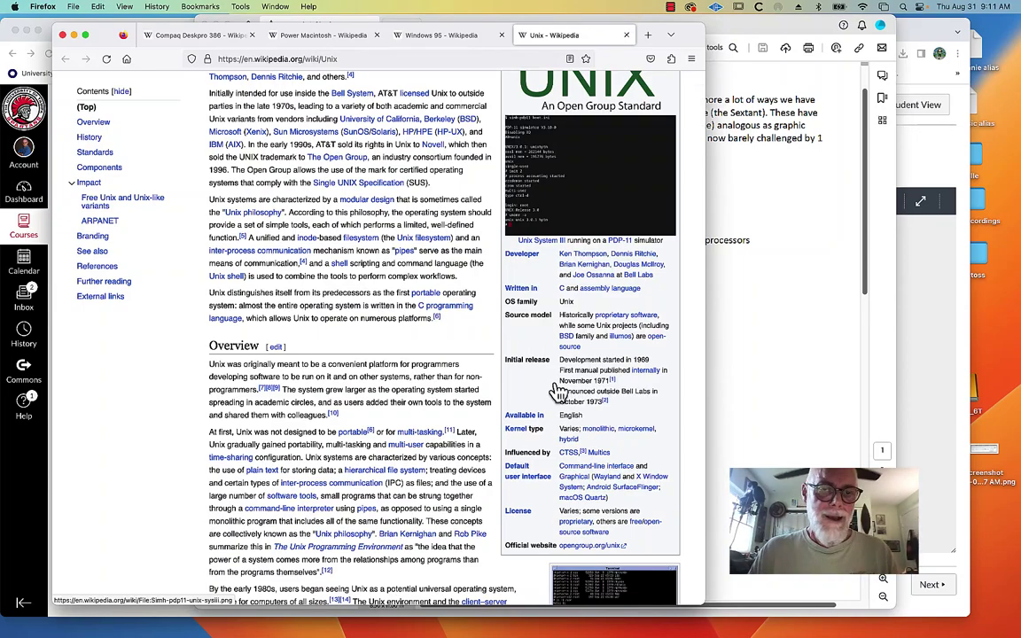
pyautogui.scroll(2, 559, 393)
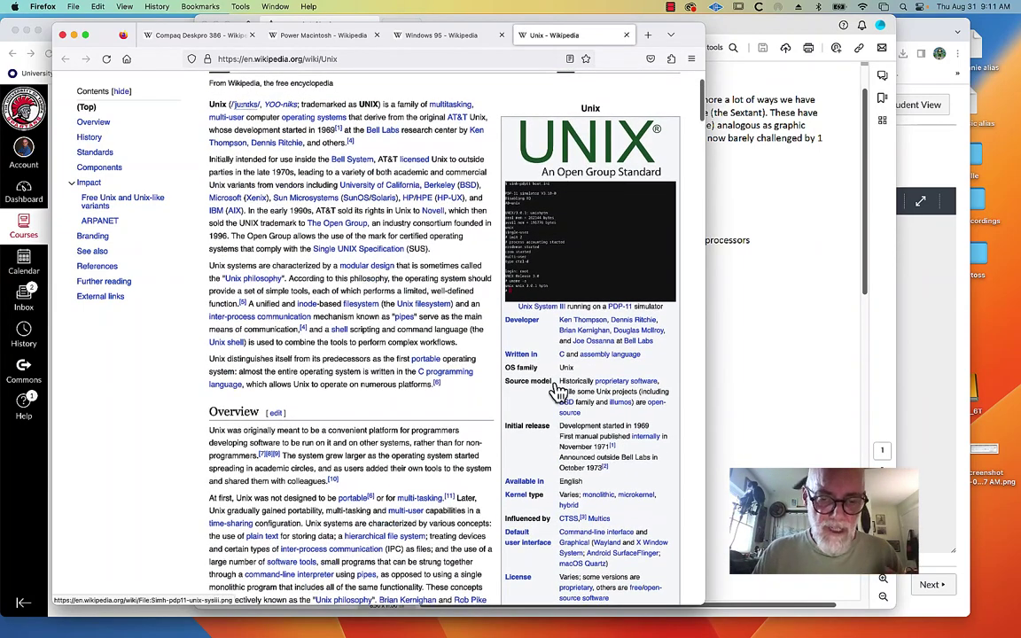
pyautogui.scroll(-1, 558, 393)
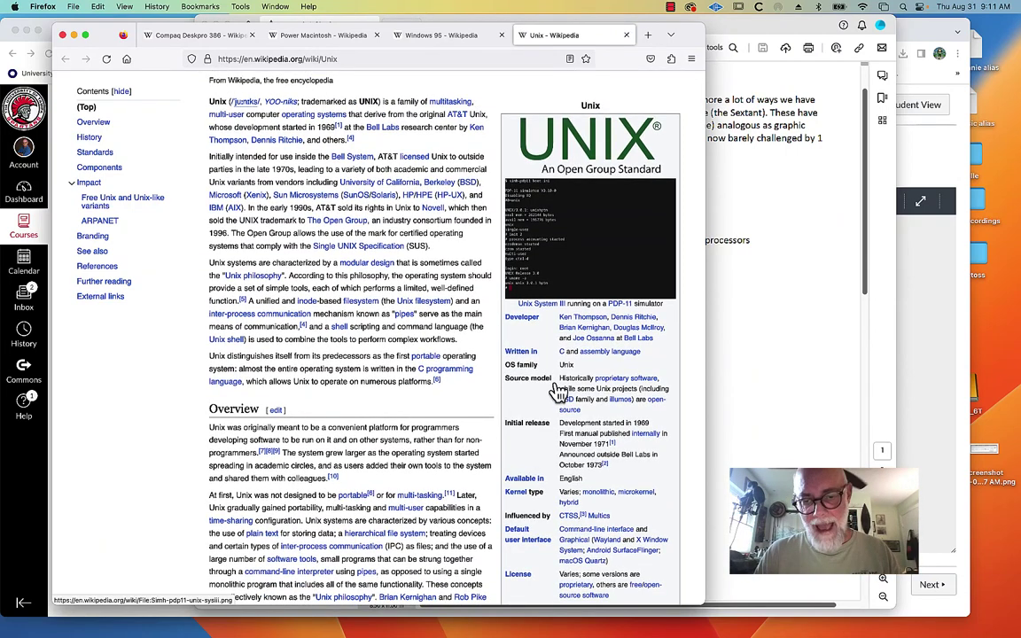
pyautogui.scroll(-3, 558, 393)
pyautogui.scroll(-2, 558, 392)
pyautogui.scroll(-1, 558, 392)
pyautogui.scroll(-4, 558, 393)
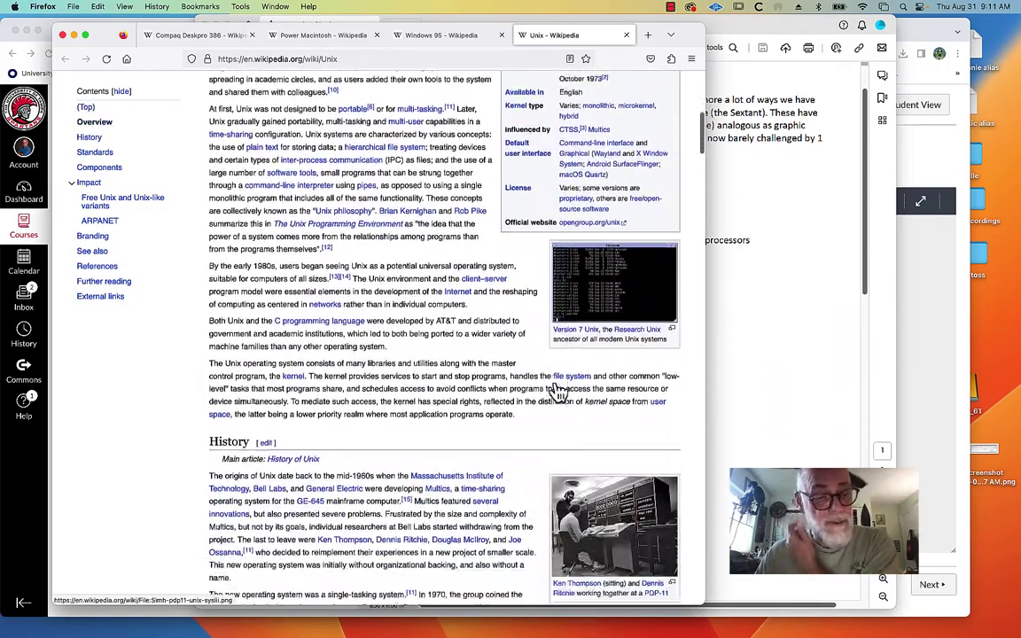
pyautogui.scroll(-1, 558, 392)
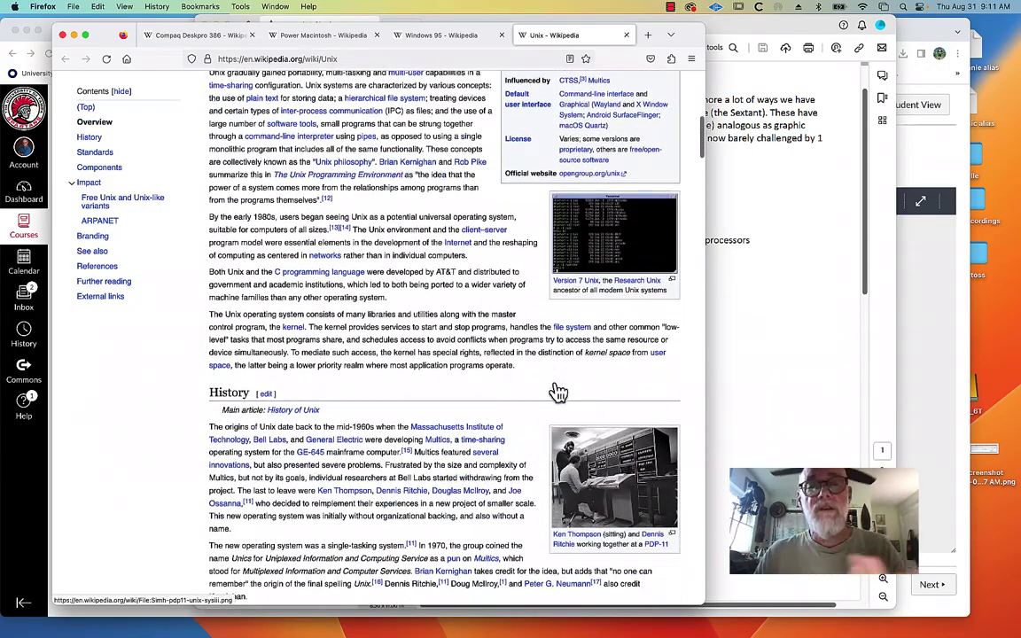
pyautogui.click(623, 257)
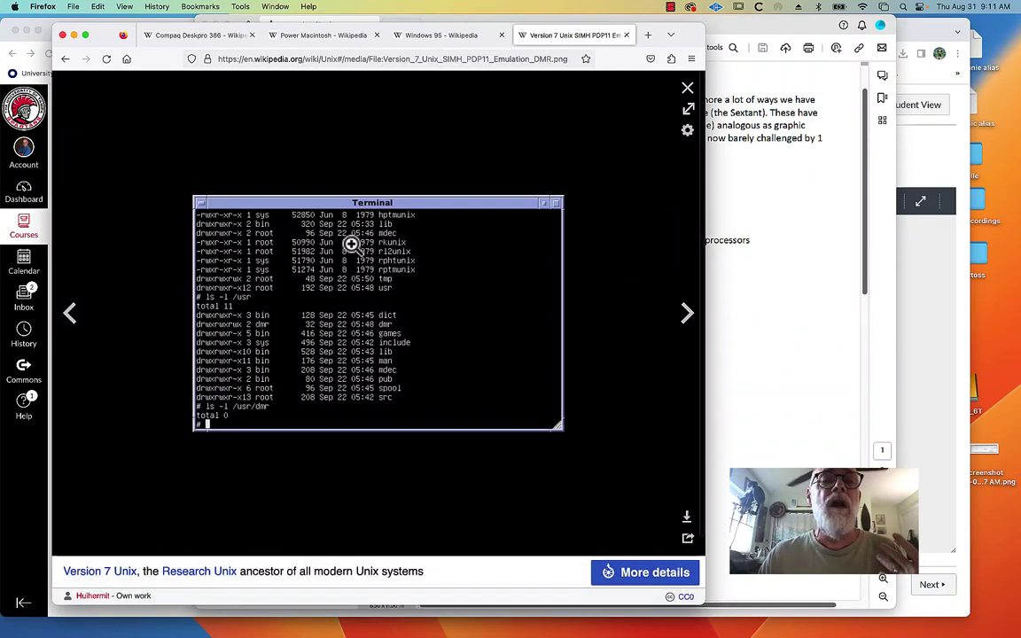
pyautogui.click(626, 35)
# - Read the Windows 95 article down through its Editions table and Legacy section
pyautogui.scroll(-10, 602, 392)
pyautogui.scroll(-5, 603, 393)
pyautogui.scroll(-3, 602, 393)
pyautogui.scroll(-2, 602, 393)
pyautogui.scroll(-2, 603, 393)
pyautogui.scroll(-8, 602, 392)
pyautogui.scroll(-1, 602, 393)
pyautogui.scroll(-1, 603, 393)
pyautogui.scroll(-3, 603, 393)
pyautogui.scroll(-10, 603, 393)
pyautogui.scroll(-2, 602, 392)
pyautogui.scroll(-9, 603, 393)
pyautogui.scroll(-3, 602, 393)
pyautogui.scroll(-10, 601, 383)
pyautogui.scroll(-5, 601, 382)
pyautogui.scroll(-3, 601, 381)
pyautogui.scroll(-5, 601, 381)
pyautogui.scroll(-1, 602, 385)
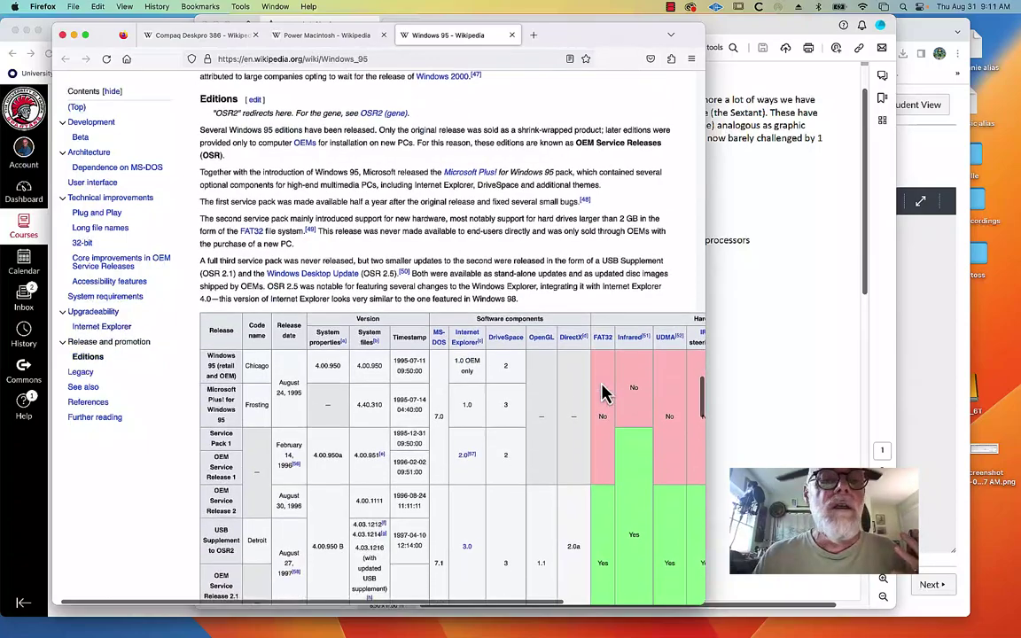
pyautogui.scroll(-1, 602, 390)
pyautogui.scroll(-1, 603, 393)
pyautogui.scroll(-1, 603, 392)
pyautogui.scroll(-3, 603, 393)
pyautogui.scroll(-10, 602, 388)
pyautogui.scroll(1, 601, 383)
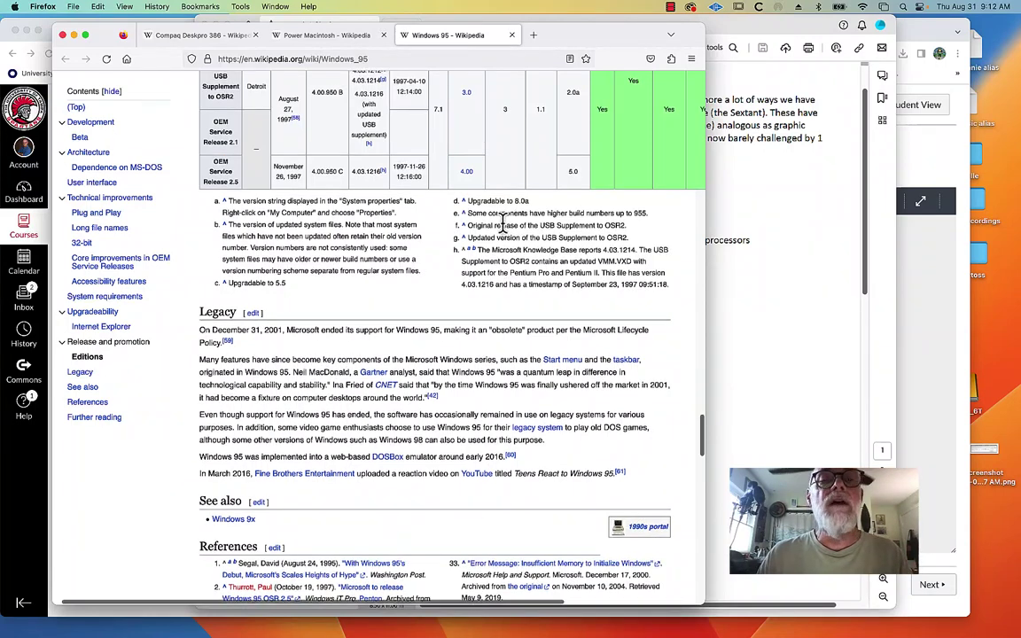
pyautogui.scroll(15, 478, 159)
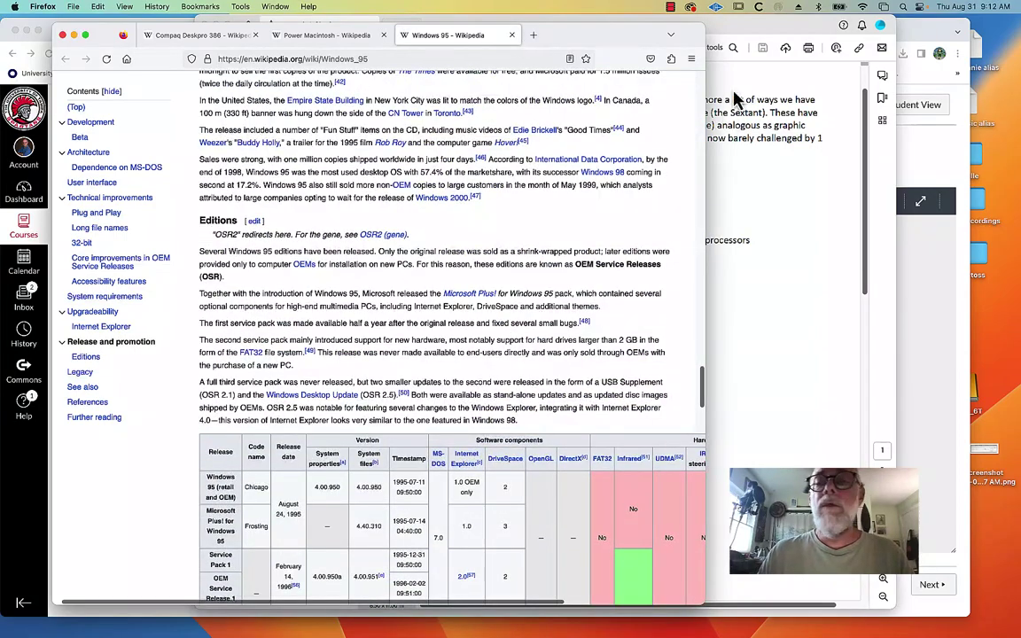
# - Reopen the Unix article from the History of Computers PDF and read down through it
pyautogui.click(824, 390)
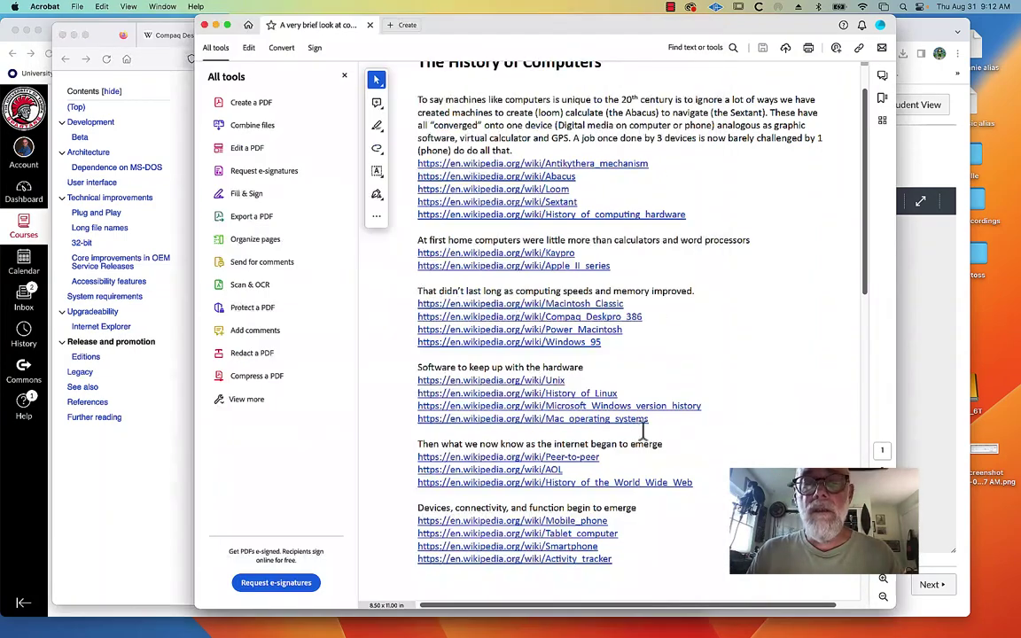
pyautogui.click(554, 382)
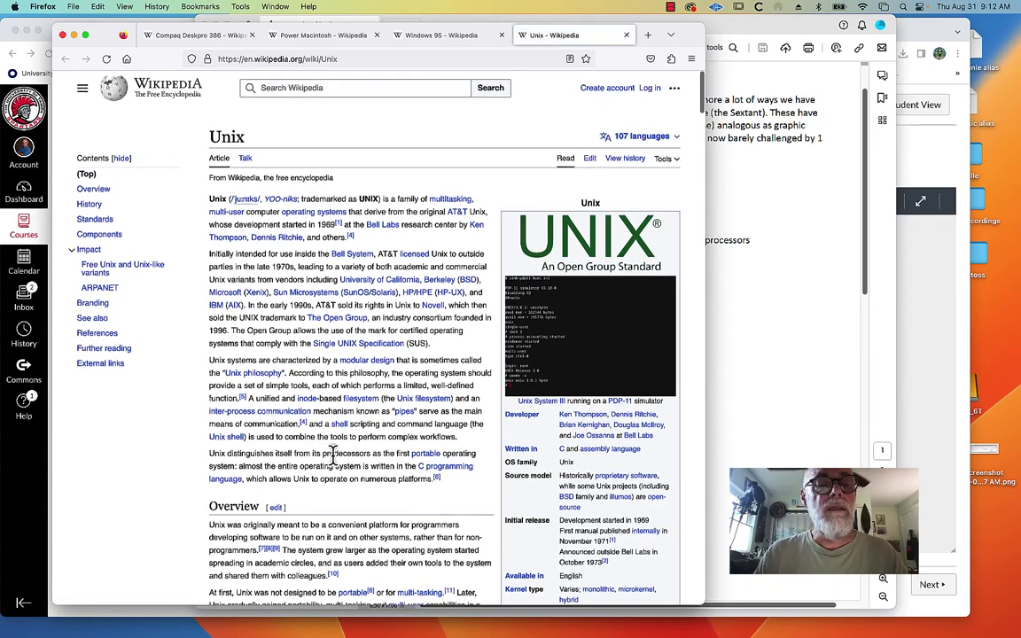
pyautogui.scroll(-4, 336, 467)
pyautogui.scroll(-2, 337, 467)
pyautogui.scroll(-2, 337, 467)
pyautogui.scroll(-10, 339, 465)
pyautogui.scroll(-2, 337, 461)
pyautogui.scroll(-20, 333, 455)
pyautogui.scroll(-5, 332, 455)
# - Scroll back up the Unix article, then bring the History of Computers PDF forward
pyautogui.scroll(1, 299, 411)
pyautogui.scroll(8, 300, 411)
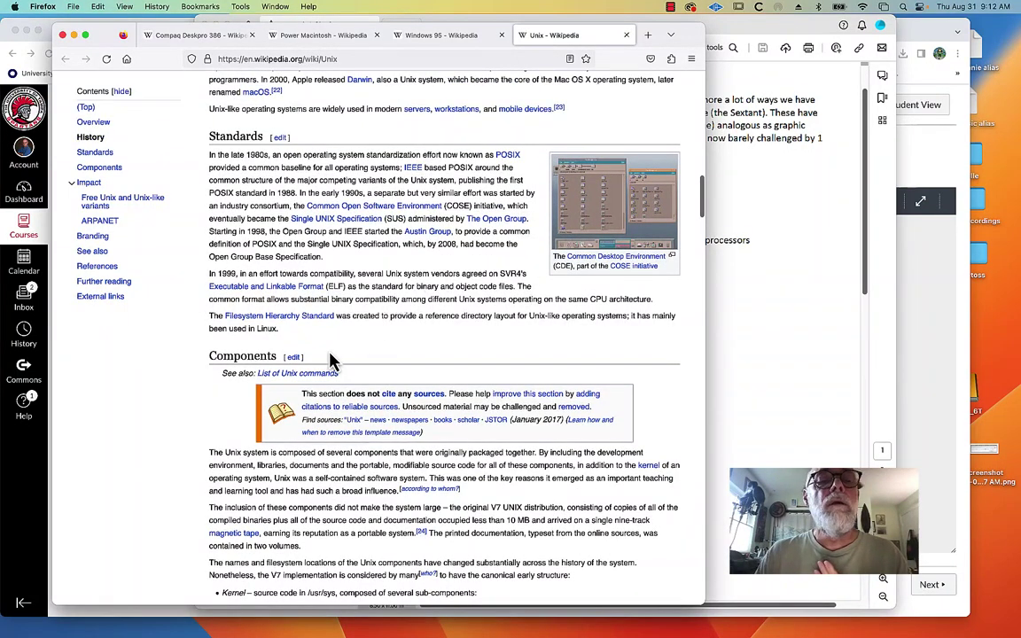
pyautogui.scroll(1, 468, 356)
pyautogui.scroll(2, 468, 356)
pyautogui.scroll(3, 468, 356)
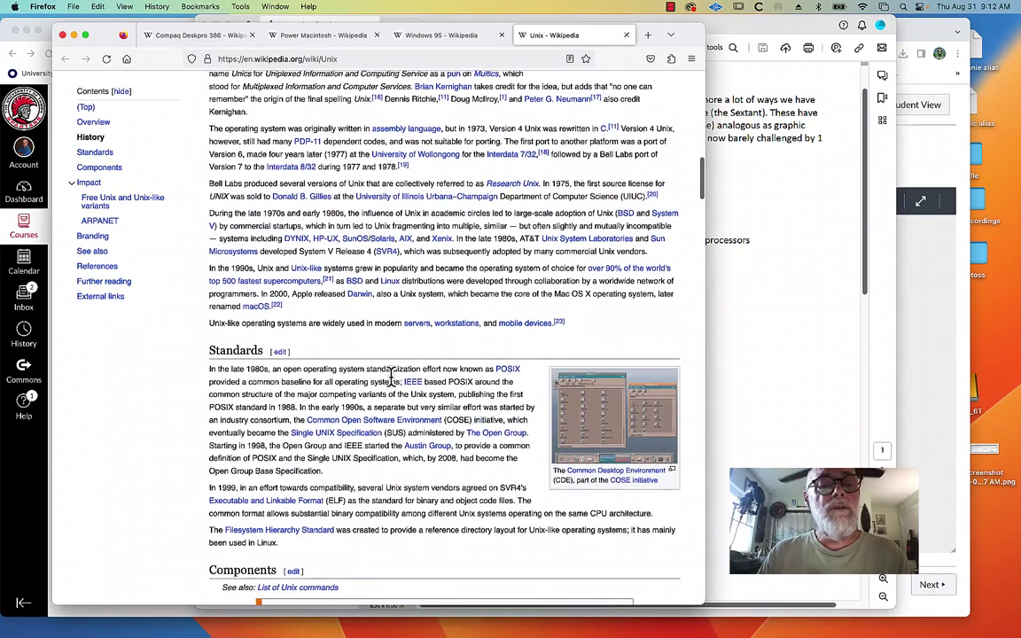
pyautogui.scroll(1, 424, 233)
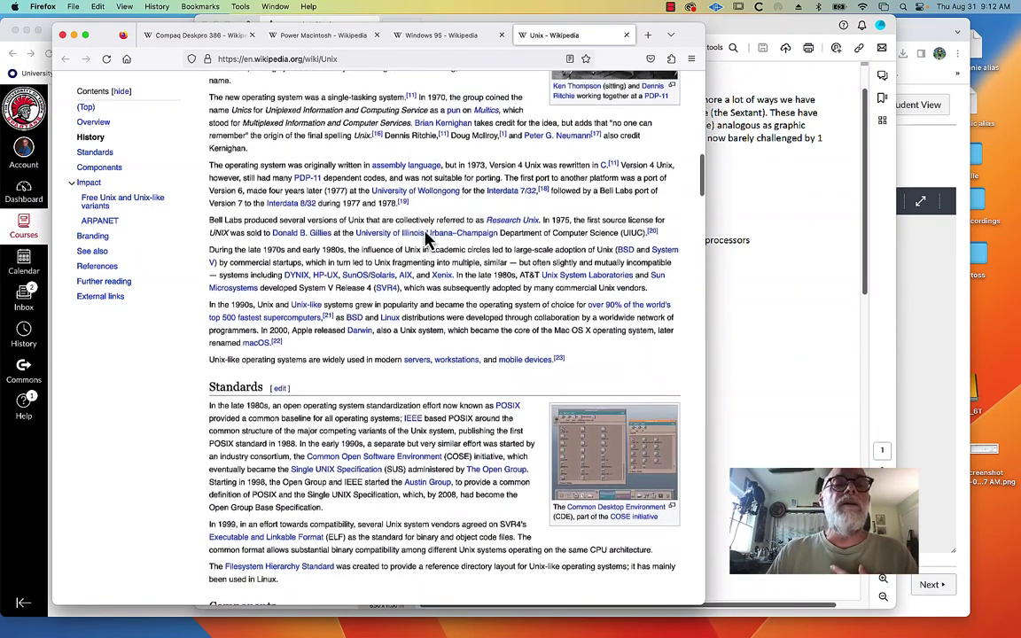
pyautogui.scroll(1, 424, 234)
pyautogui.scroll(1, 427, 239)
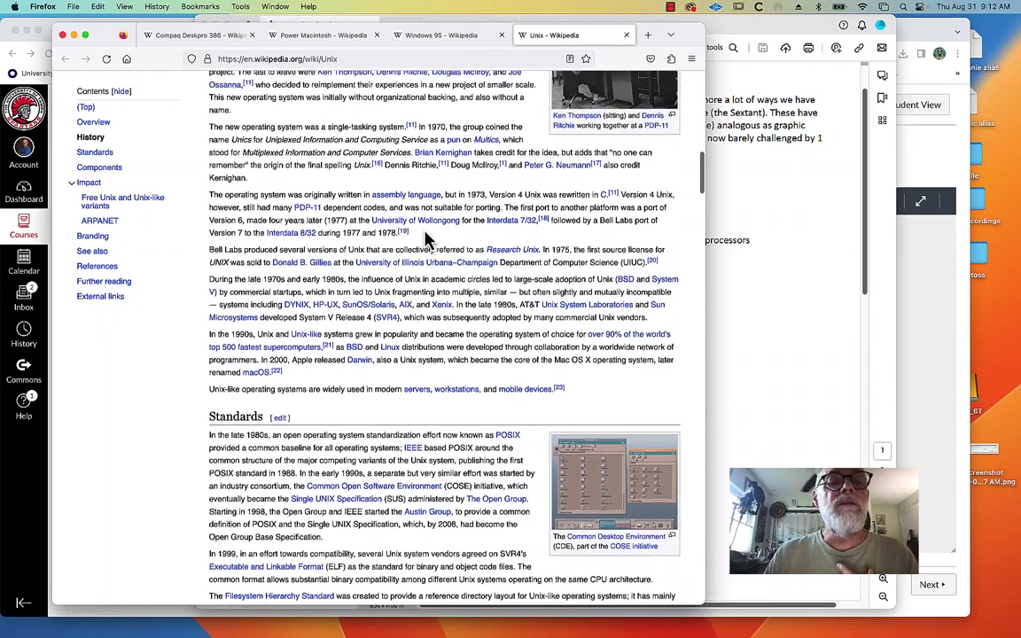
pyautogui.scroll(1, 426, 237)
pyautogui.scroll(4, 403, 221)
pyautogui.scroll(1, 381, 203)
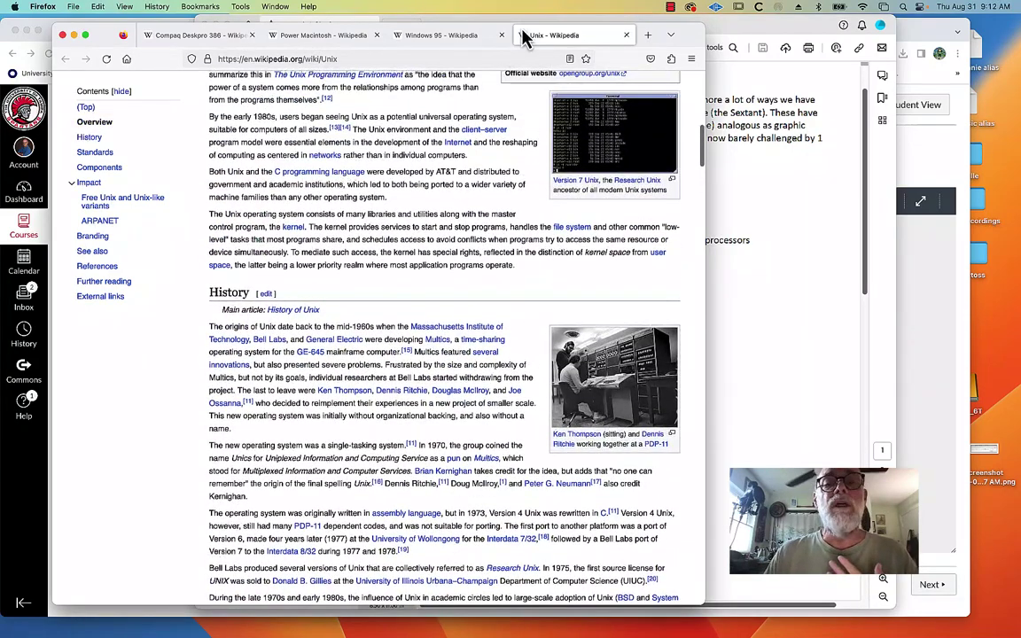
pyautogui.click(864, 228)
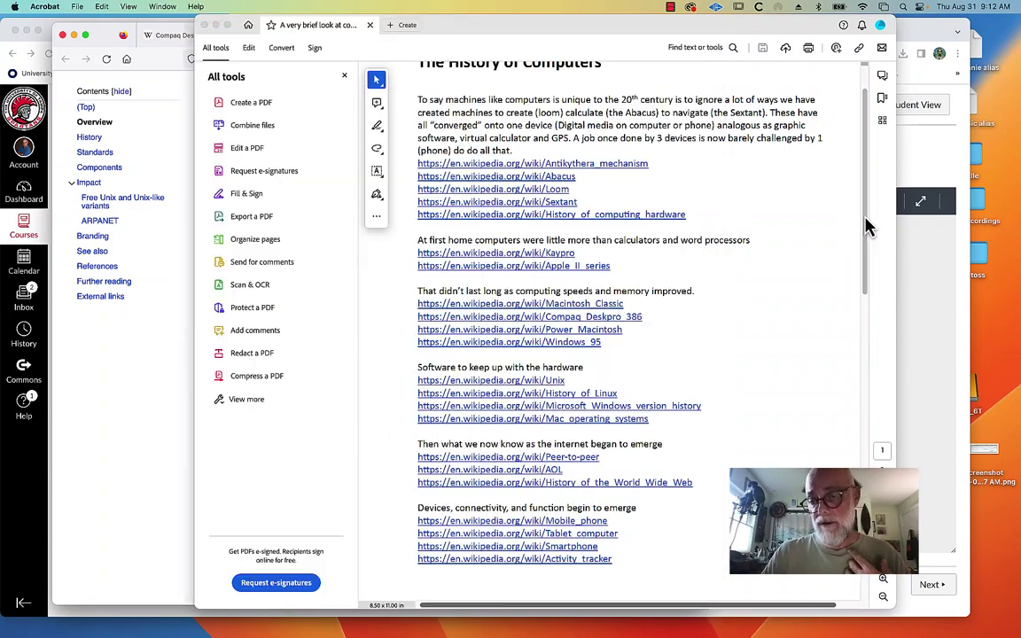
pyautogui.click(608, 394)
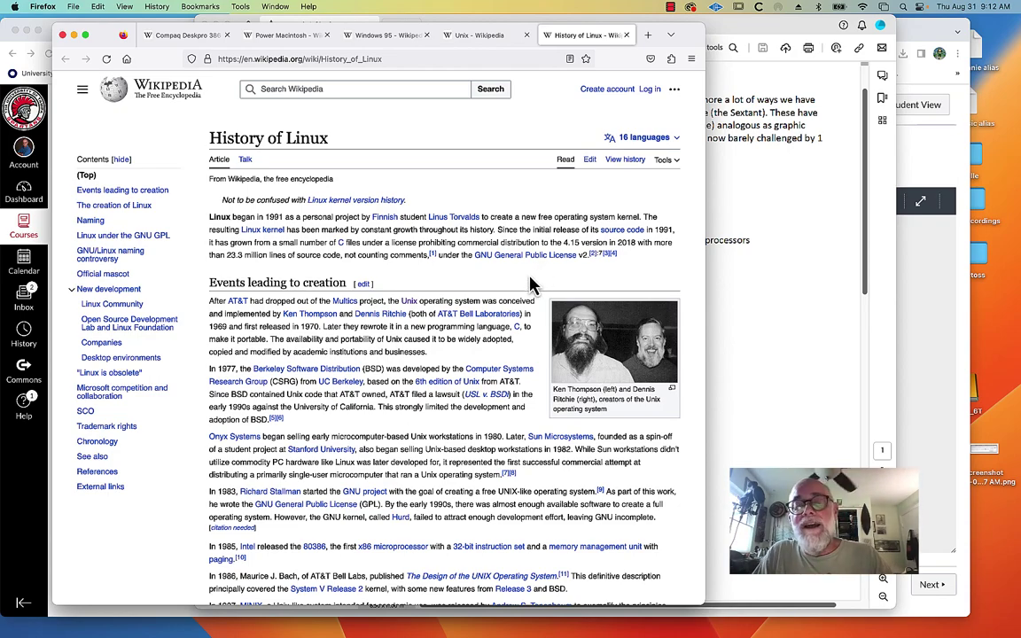
pyautogui.scroll(-1, 532, 284)
pyautogui.scroll(-3, 531, 284)
pyautogui.scroll(-3, 532, 284)
pyautogui.scroll(-2, 532, 284)
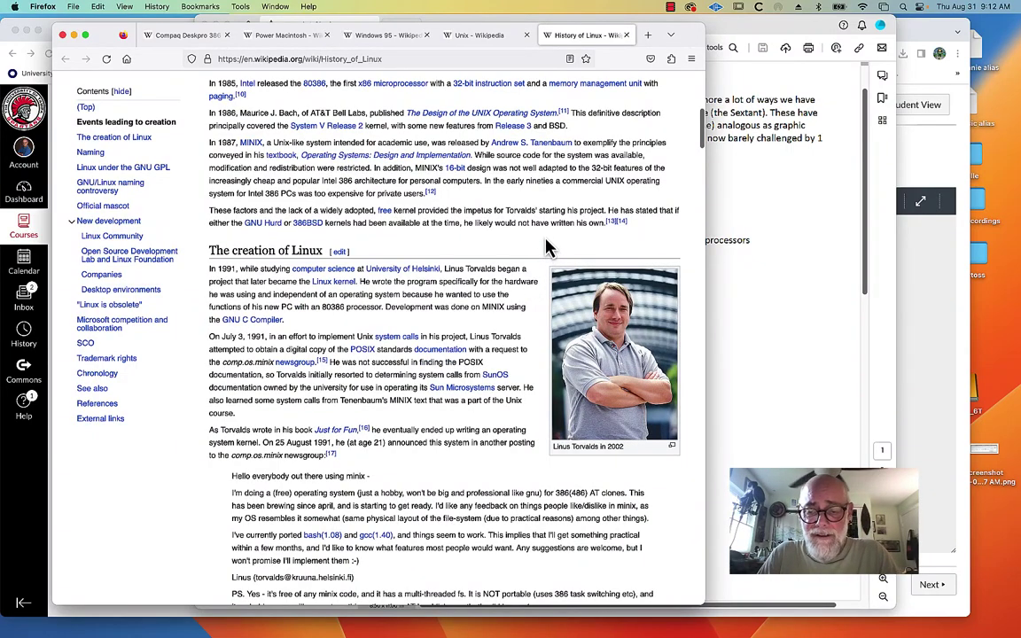
pyautogui.scroll(-1, 547, 247)
pyautogui.scroll(-1, 547, 247)
pyautogui.scroll(-3, 546, 241)
pyautogui.scroll(-1, 545, 234)
pyautogui.scroll(-2, 545, 237)
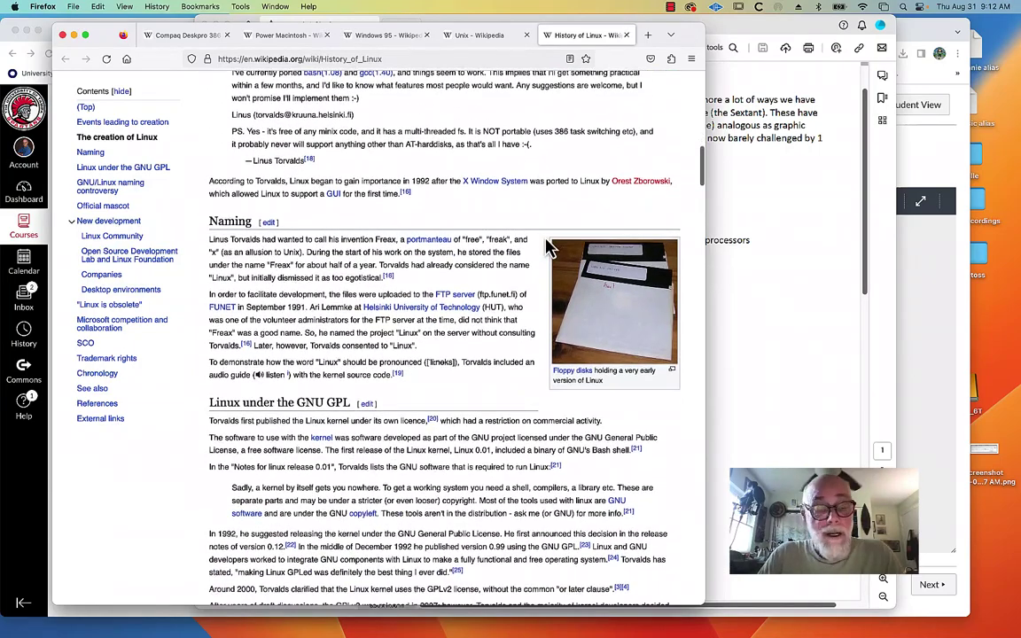
pyautogui.scroll(-1, 547, 248)
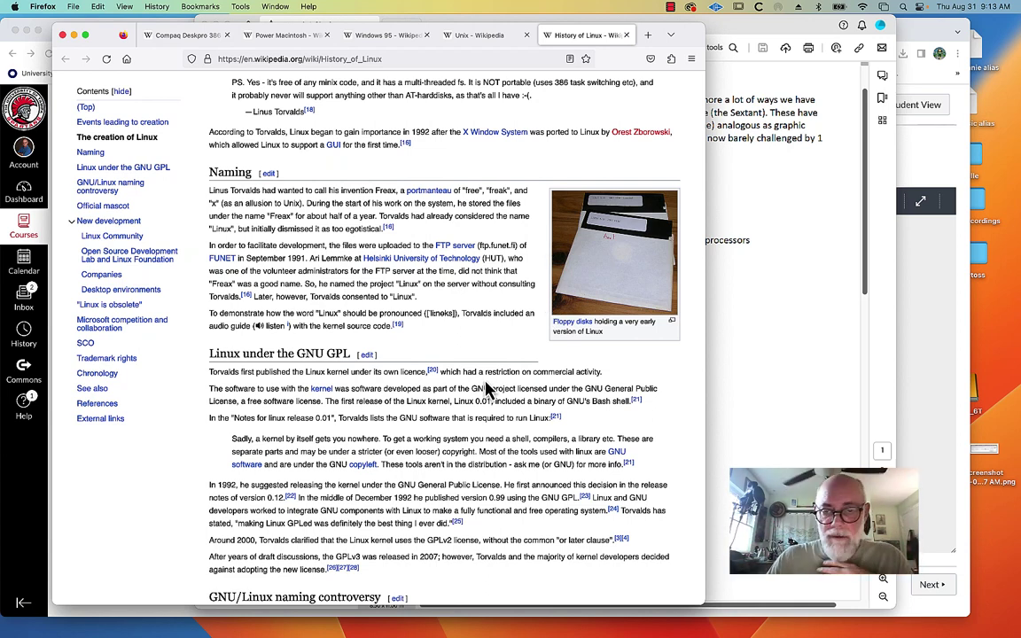
pyautogui.scroll(-1, 485, 390)
pyautogui.scroll(-2, 486, 390)
pyautogui.scroll(-2, 486, 390)
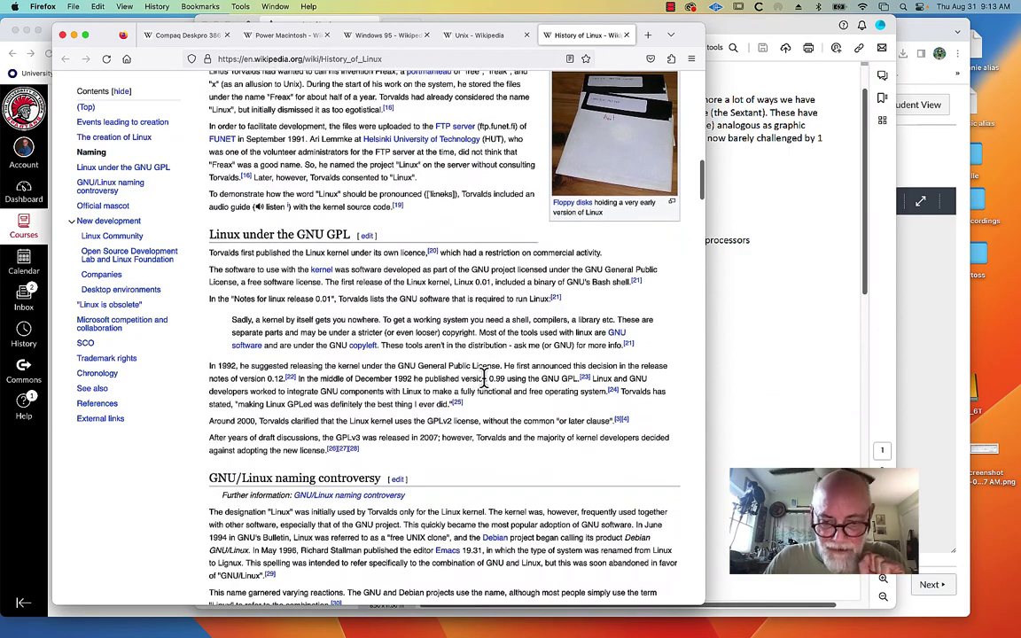
pyautogui.scroll(-2, 485, 390)
pyautogui.scroll(-2, 484, 381)
pyautogui.scroll(-1, 484, 380)
pyautogui.scroll(-1, 484, 381)
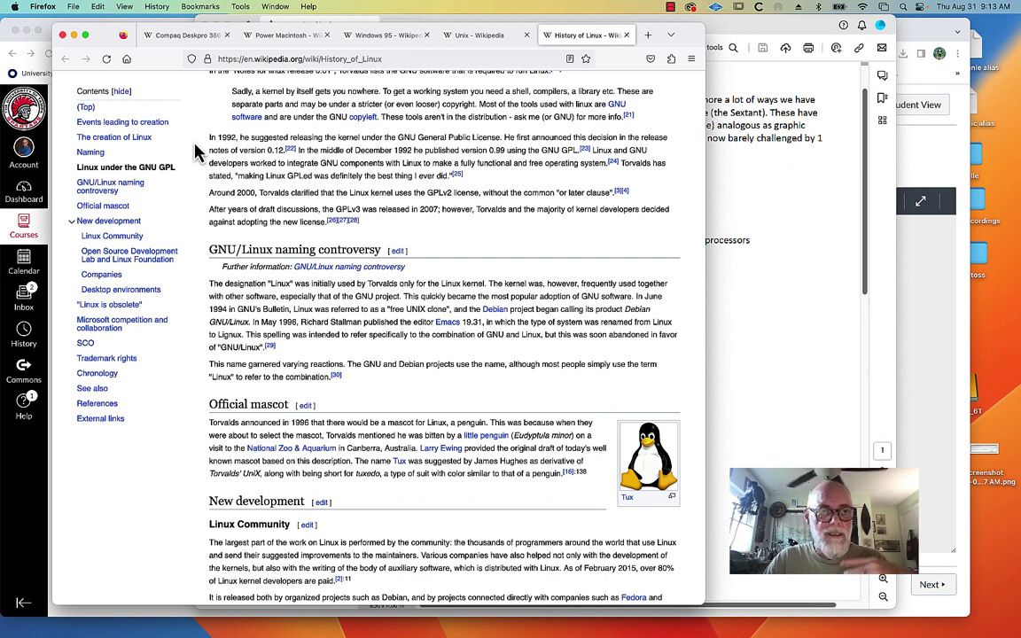
# - Resize Dreamweaver's panels so FlatlanderSongs.html shows more code beneath the cover preview
pyautogui.click(798, 34)
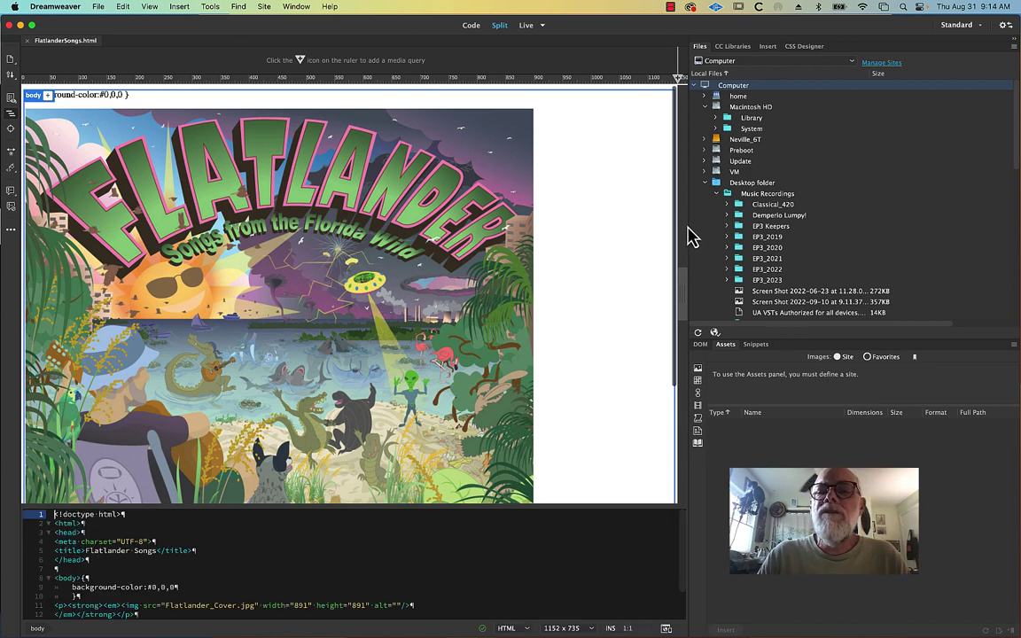
pyautogui.moveTo(654, 226); pyautogui.dragTo(576, 266)
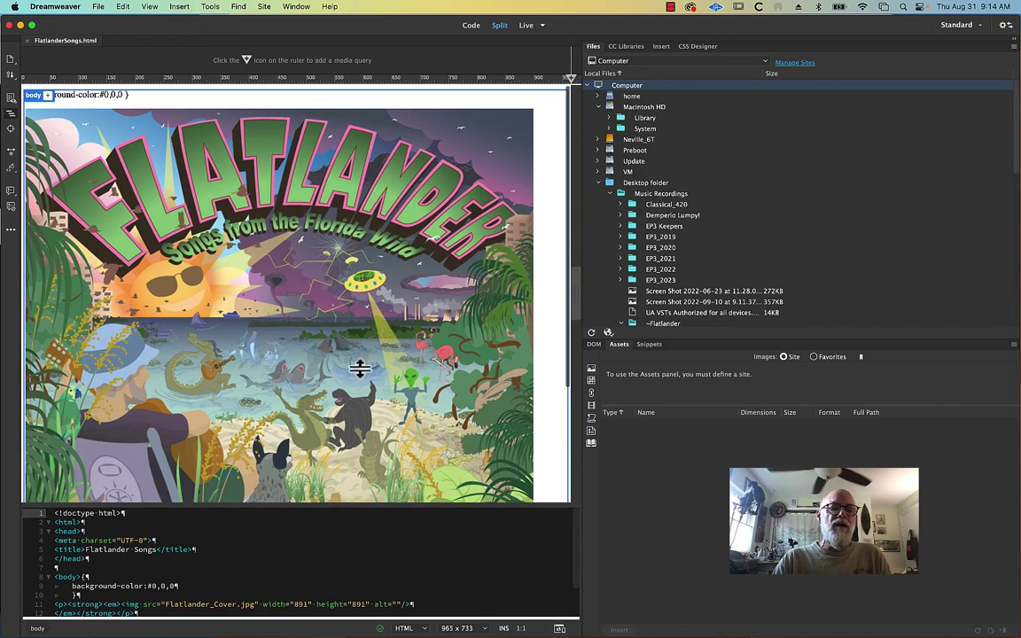
pyautogui.moveTo(361, 357); pyautogui.dragTo(365, 344)
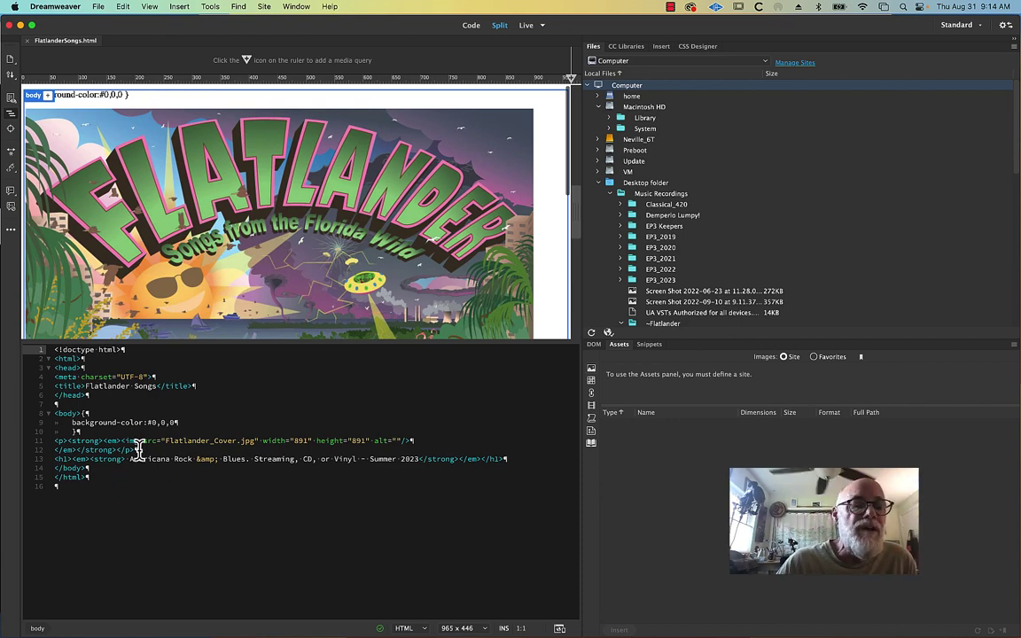
pyautogui.moveTo(165, 440); pyautogui.dragTo(255, 440)
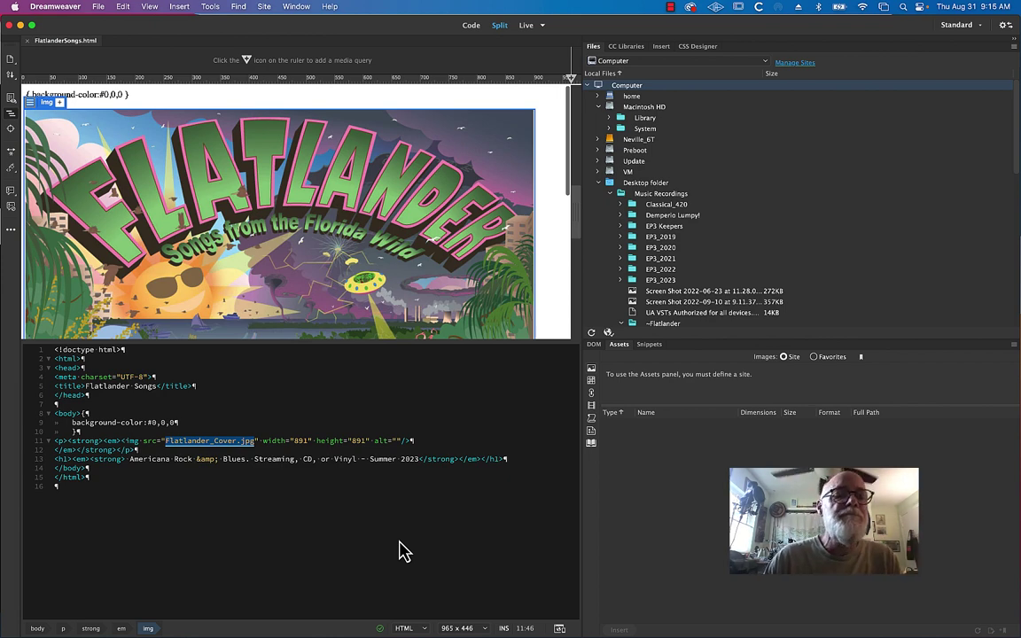
pyautogui.scroll(-2, 361, 228)
pyautogui.scroll(-2, 361, 229)
pyautogui.scroll(-2, 361, 228)
pyautogui.scroll(-2, 362, 229)
pyautogui.scroll(-1, 361, 229)
pyautogui.scroll(-1, 361, 229)
pyautogui.scroll(-2, 361, 229)
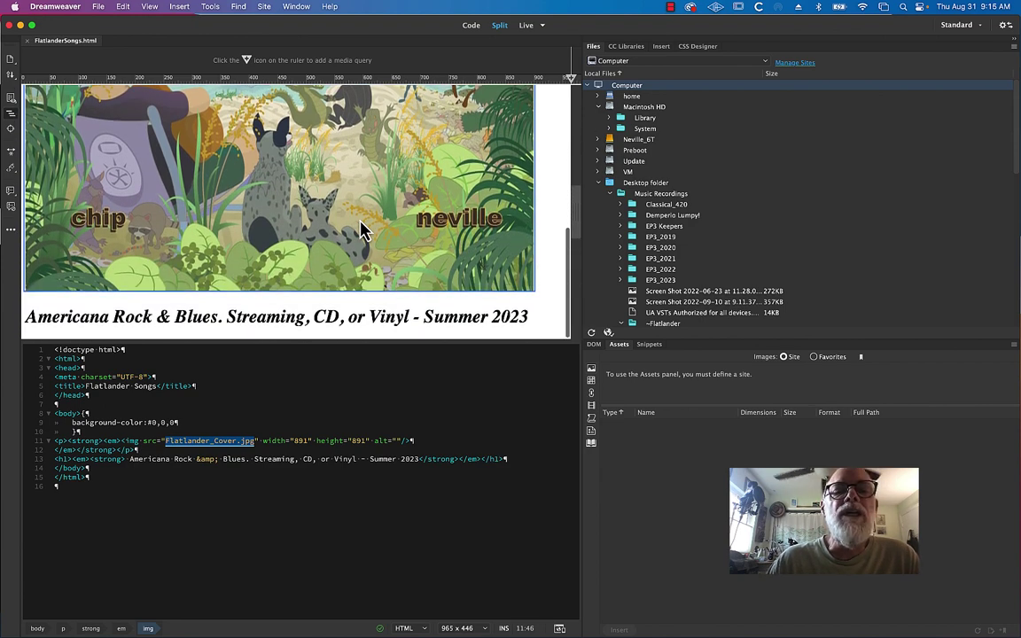
pyautogui.scroll(1, 362, 229)
pyautogui.scroll(1, 361, 229)
pyautogui.scroll(3, 361, 229)
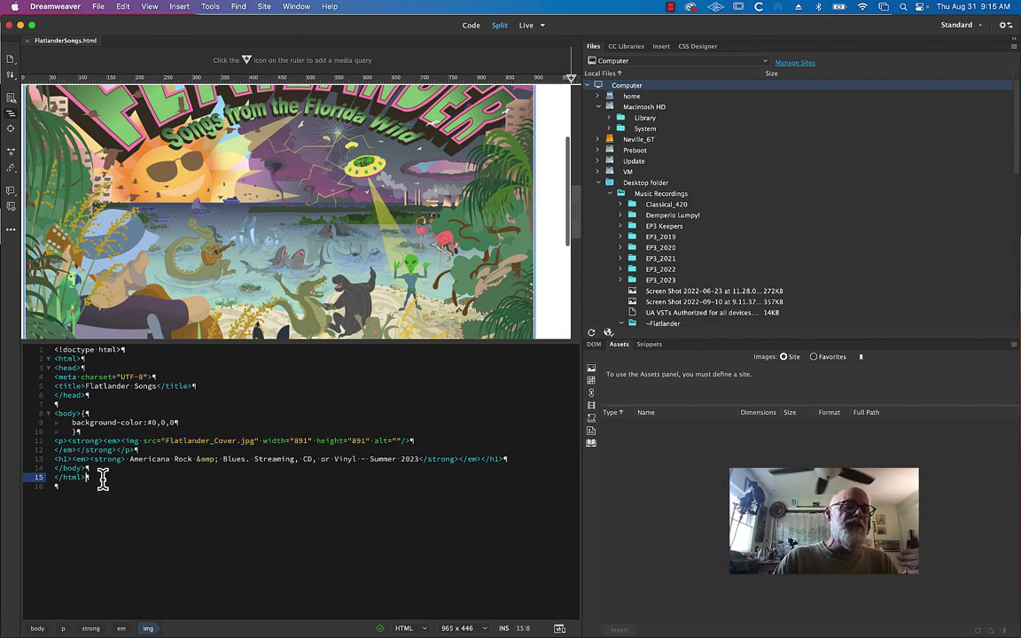
pyautogui.moveTo(90, 480); pyautogui.dragTo(137, 350)
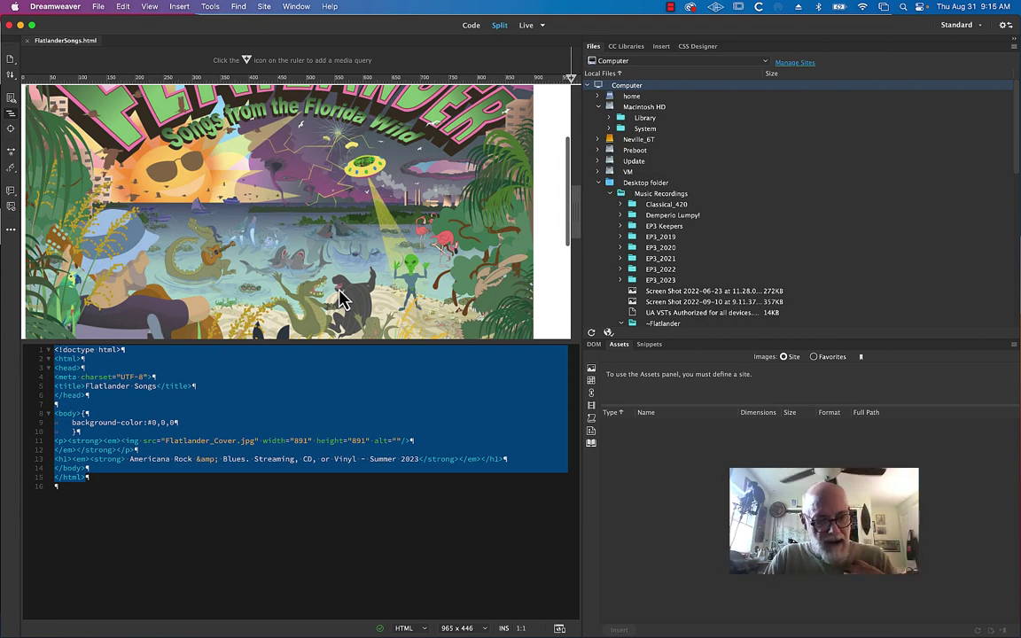
# - Minimize Dreamweaver and open the Microsoft Windows version history link from the PDF
pyautogui.click(21, 26)
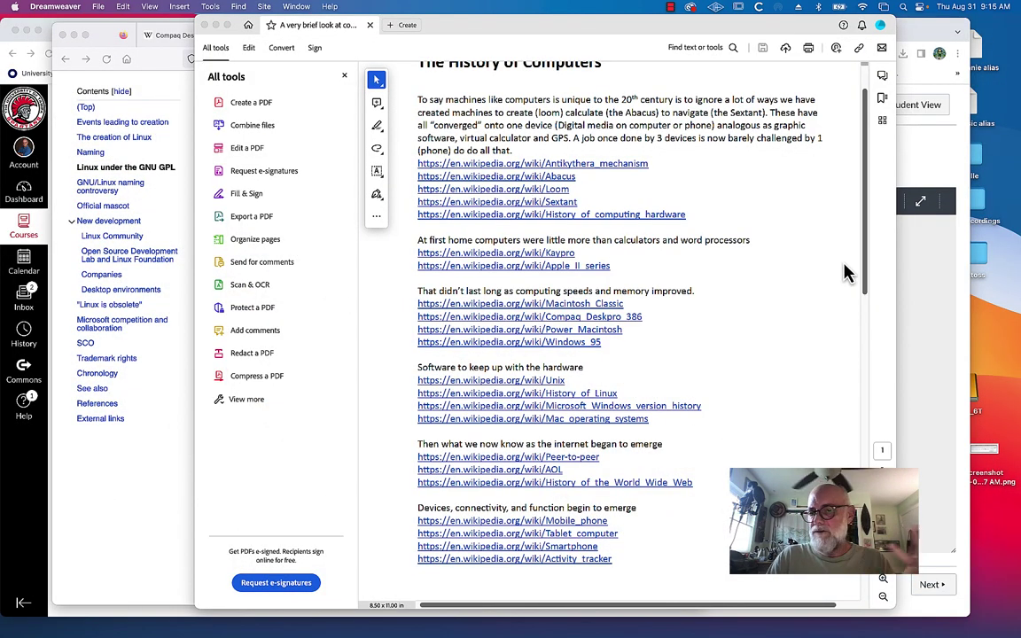
pyautogui.click(869, 270)
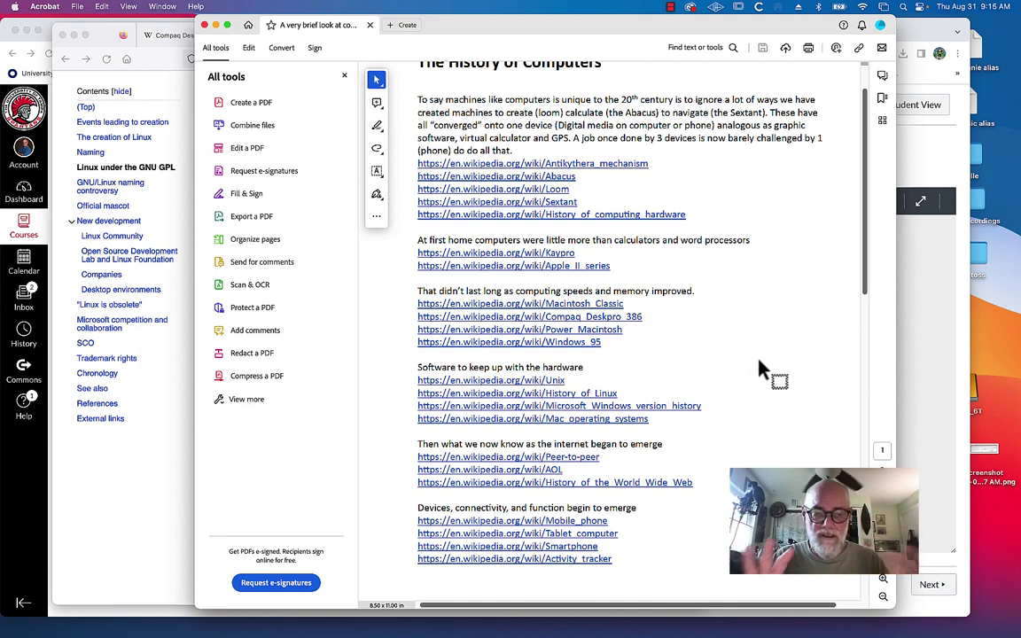
pyautogui.click(685, 409)
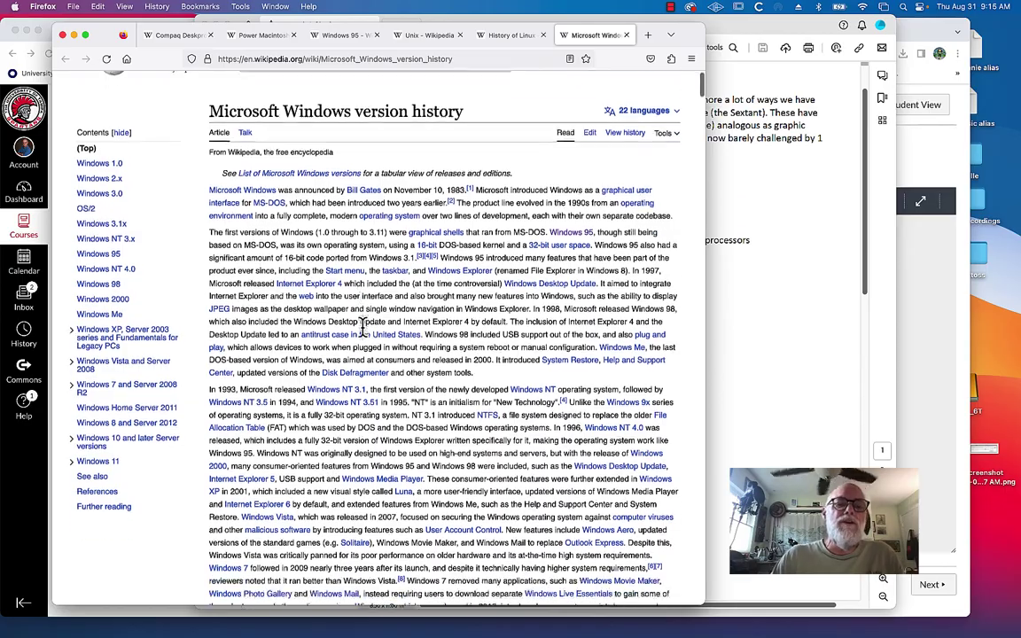
pyautogui.scroll(-5, 363, 333)
pyautogui.scroll(2, 363, 335)
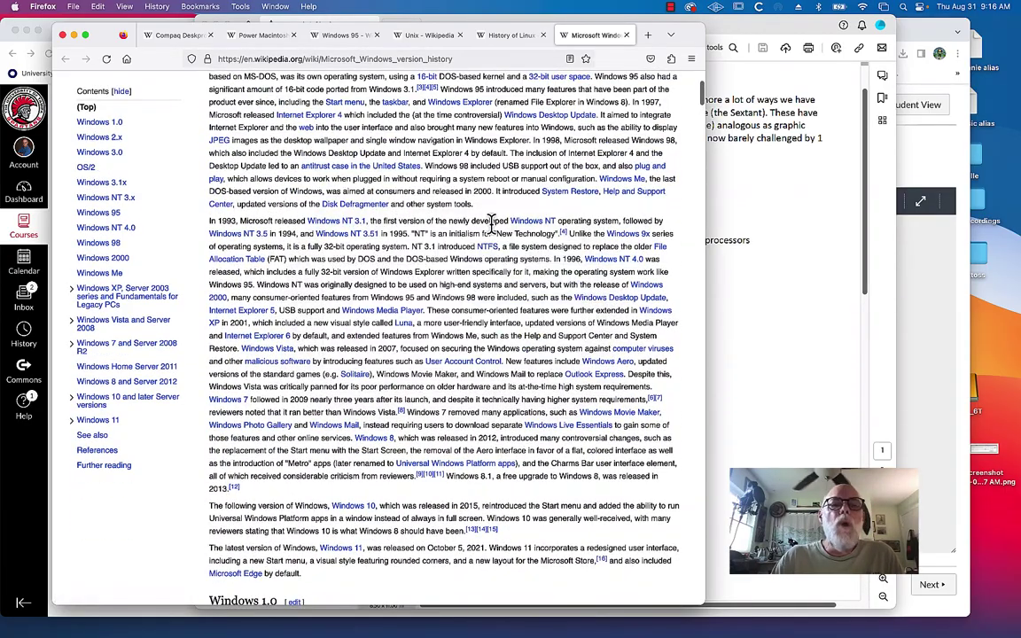
pyautogui.scroll(2, 364, 403)
pyautogui.scroll(2, 364, 403)
pyautogui.scroll(-3, 358, 397)
pyautogui.scroll(-7, 358, 394)
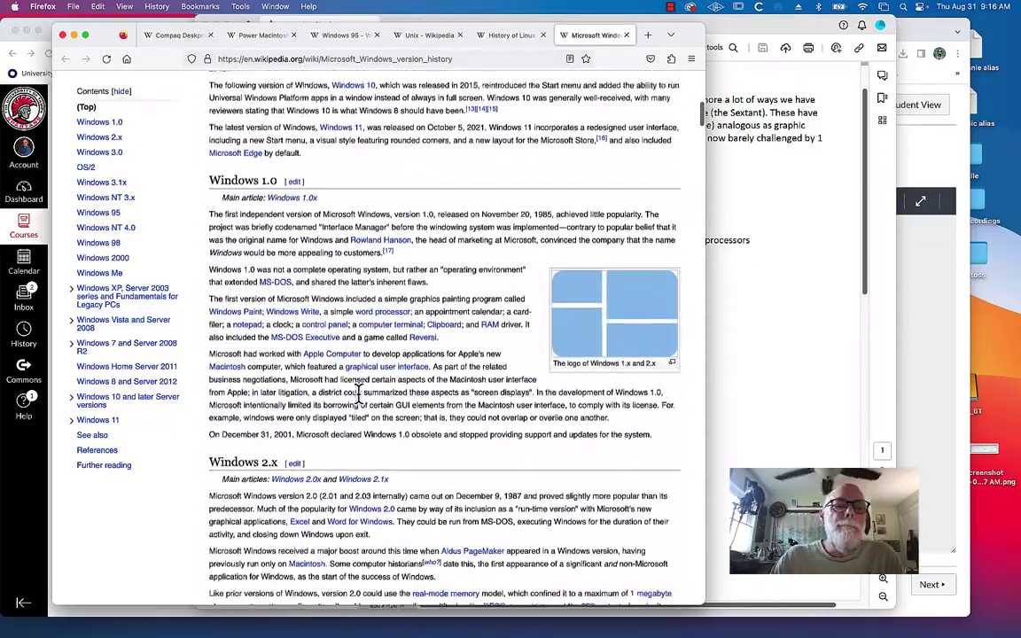
pyautogui.scroll(-2, 358, 393)
pyautogui.scroll(-6, 358, 395)
pyautogui.scroll(-2, 358, 395)
pyautogui.scroll(-3, 359, 401)
pyautogui.scroll(-3, 360, 403)
pyautogui.scroll(-2, 359, 403)
pyautogui.scroll(-5, 359, 403)
pyautogui.scroll(-2, 358, 392)
pyautogui.scroll(-3, 358, 392)
pyautogui.scroll(-3, 358, 392)
pyautogui.scroll(-2, 358, 393)
pyautogui.scroll(-5, 358, 394)
pyautogui.scroll(-3, 358, 393)
pyautogui.scroll(-5, 359, 399)
pyautogui.scroll(-4, 363, 405)
pyautogui.scroll(-3, 360, 403)
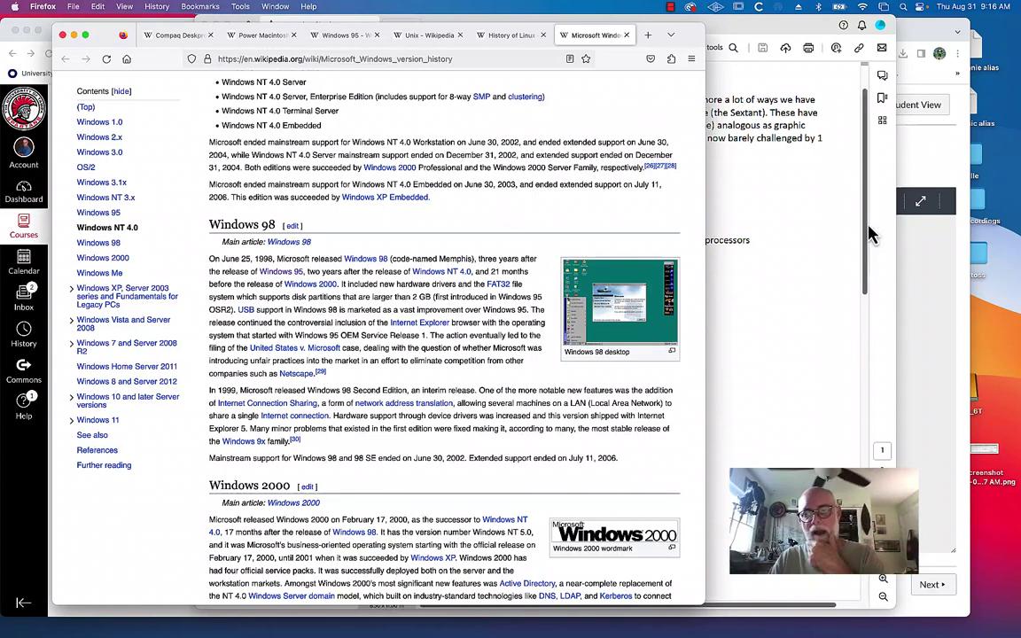
# - Open the Mac operating systems article from the PDF and scroll to the Classic Mac OS releases
pyautogui.click(780, 208)
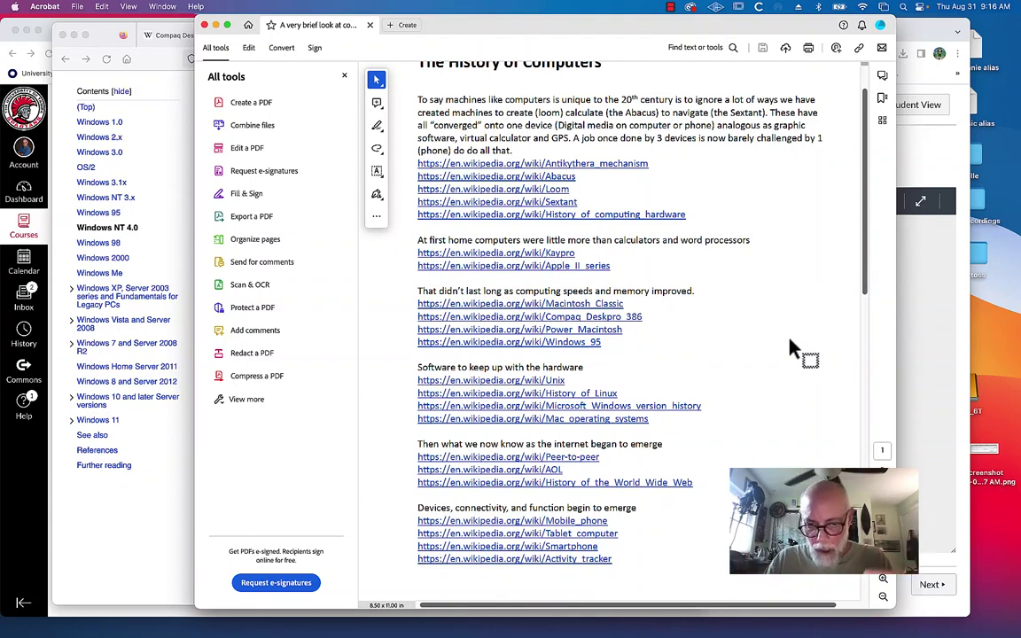
pyautogui.click(616, 422)
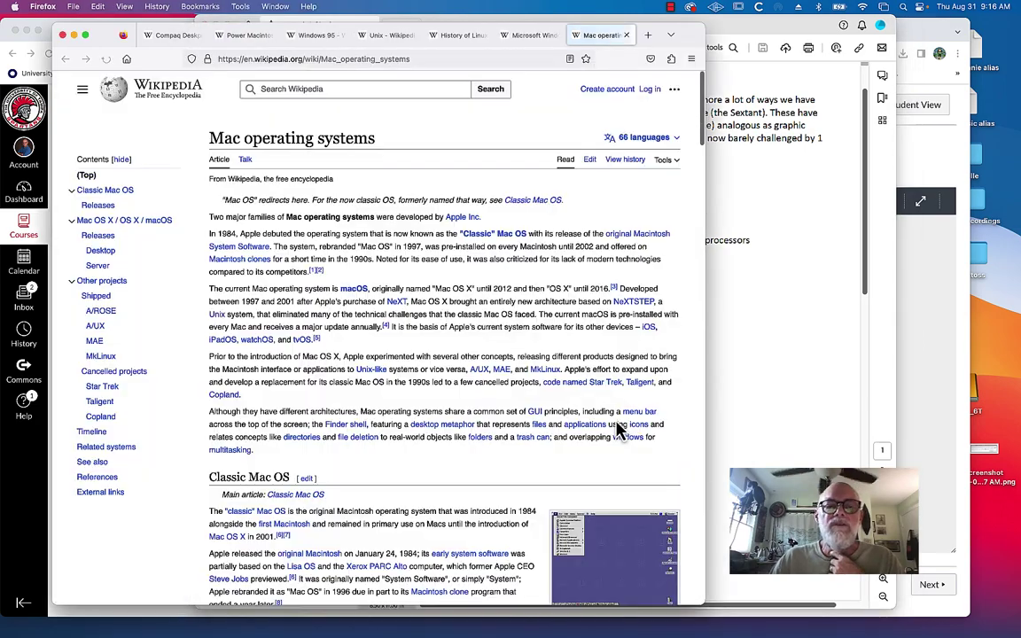
pyautogui.scroll(-3, 476, 425)
pyautogui.scroll(-2, 476, 425)
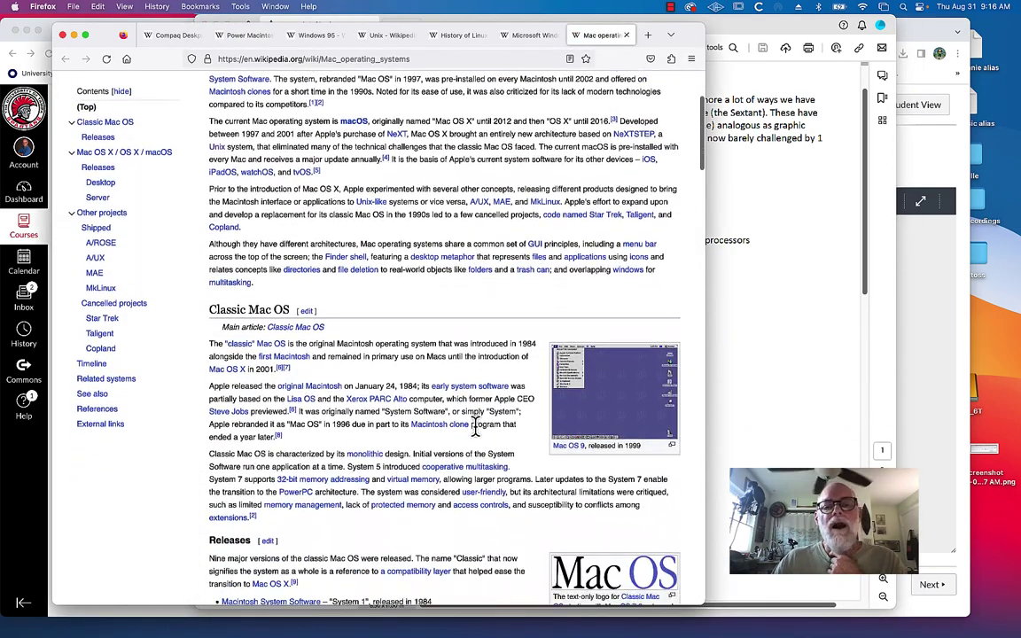
pyautogui.scroll(-6, 476, 435)
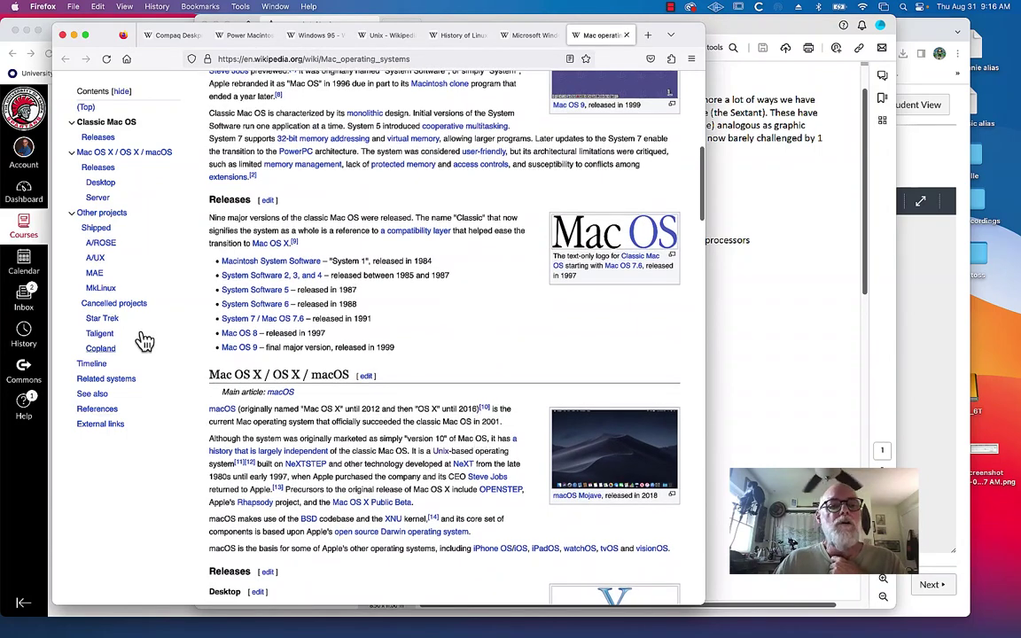
pyautogui.moveTo(263, 318)
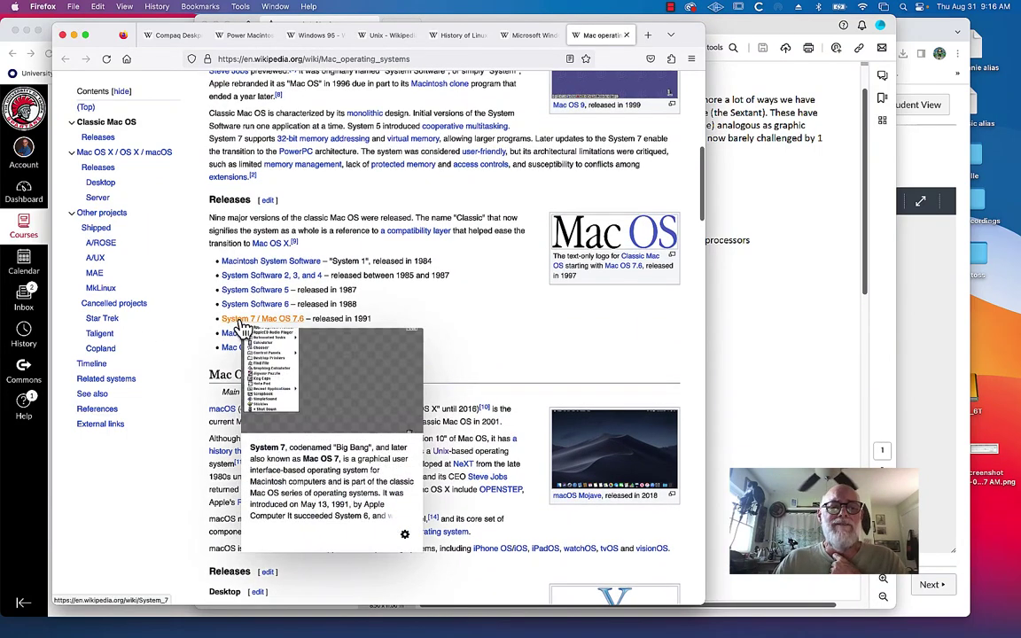
# - Open the System 7 article from the Mac OS releases list and start reading it
pyautogui.click(242, 325)
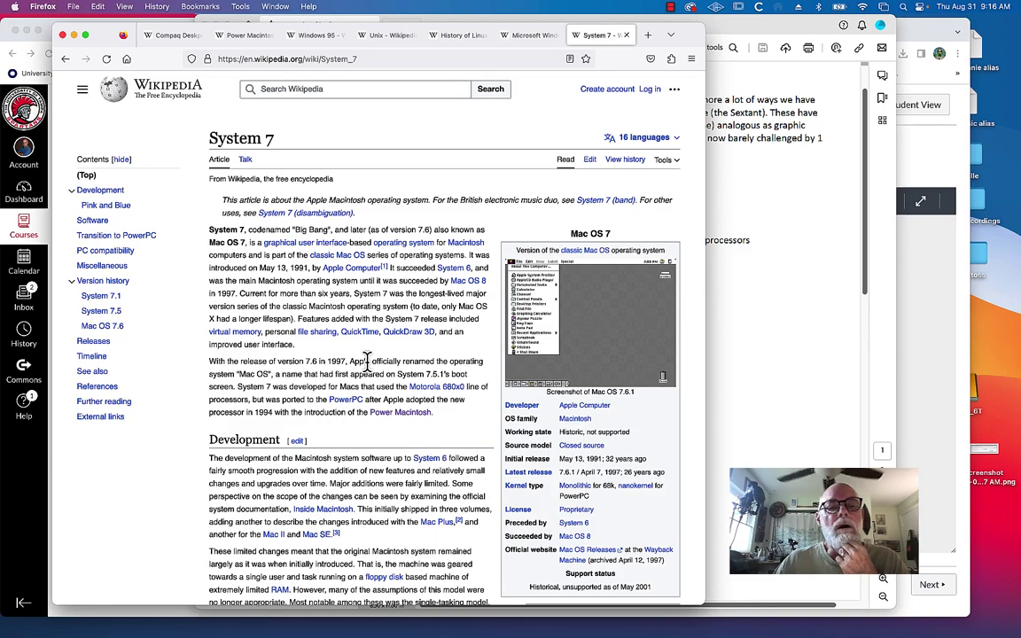
pyautogui.scroll(-1, 367, 361)
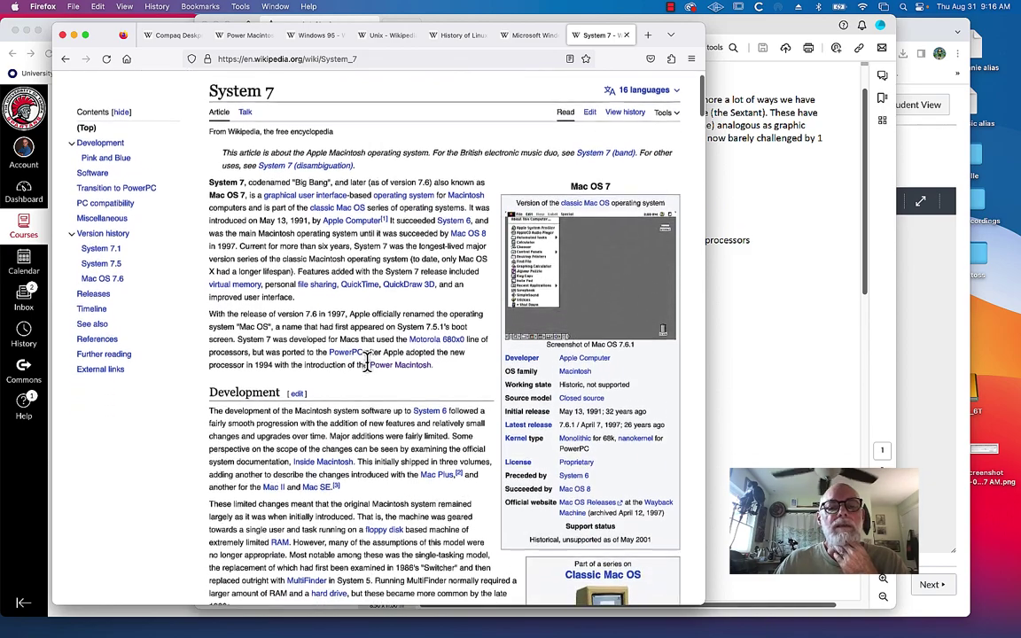
pyautogui.scroll(-2, 367, 362)
pyautogui.scroll(-1, 367, 362)
pyautogui.scroll(-2, 367, 362)
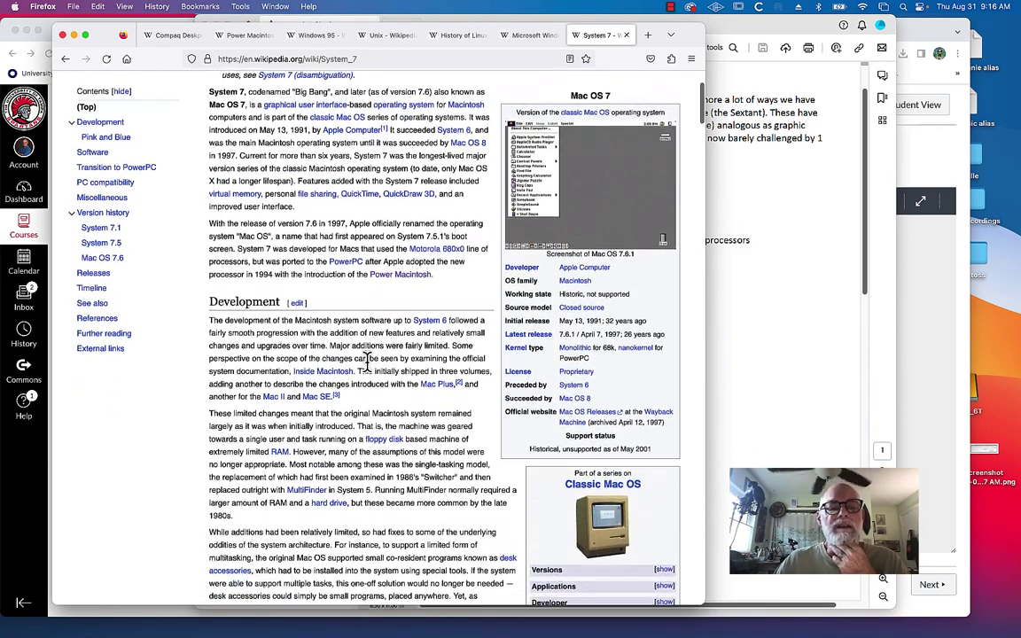
pyautogui.scroll(-1, 367, 362)
pyautogui.scroll(-1, 367, 362)
pyautogui.scroll(-1, 369, 368)
pyautogui.scroll(-1, 371, 374)
pyautogui.scroll(-1, 371, 374)
pyautogui.scroll(-1, 370, 374)
pyautogui.scroll(-1, 370, 374)
# - Finish scrolling the System 7 article, then bring the History of Computers PDF forward
pyautogui.scroll(-2, 370, 374)
pyautogui.scroll(-1, 371, 374)
pyautogui.scroll(-3, 370, 374)
pyautogui.scroll(-3, 370, 374)
pyautogui.scroll(-3, 371, 374)
pyautogui.scroll(-2, 370, 374)
pyautogui.scroll(-3, 370, 374)
pyautogui.scroll(-1, 370, 374)
pyautogui.scroll(-2, 366, 363)
pyautogui.scroll(-1, 366, 363)
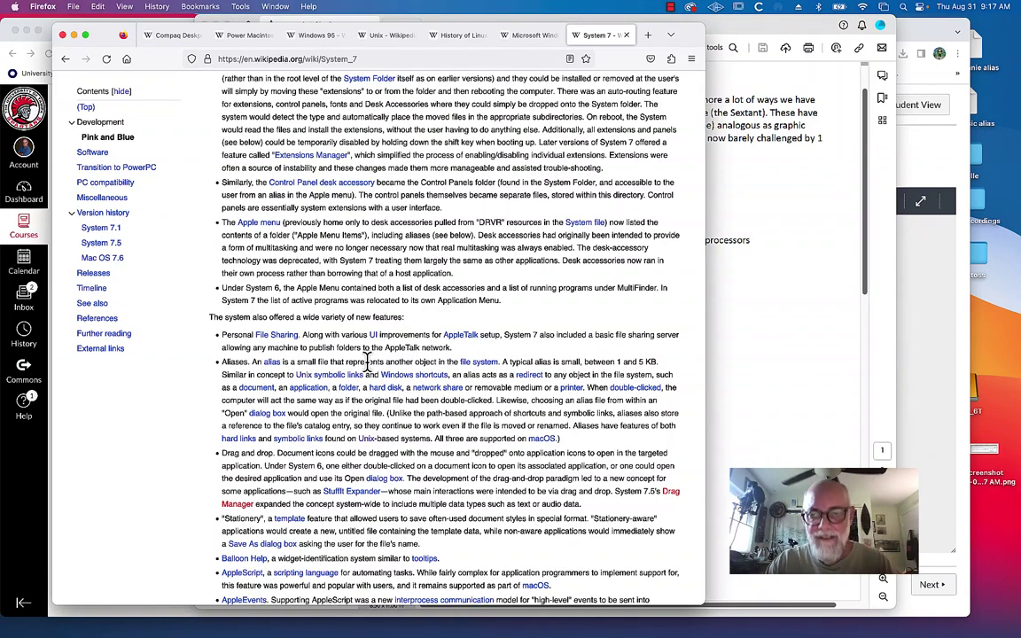
pyautogui.click(866, 266)
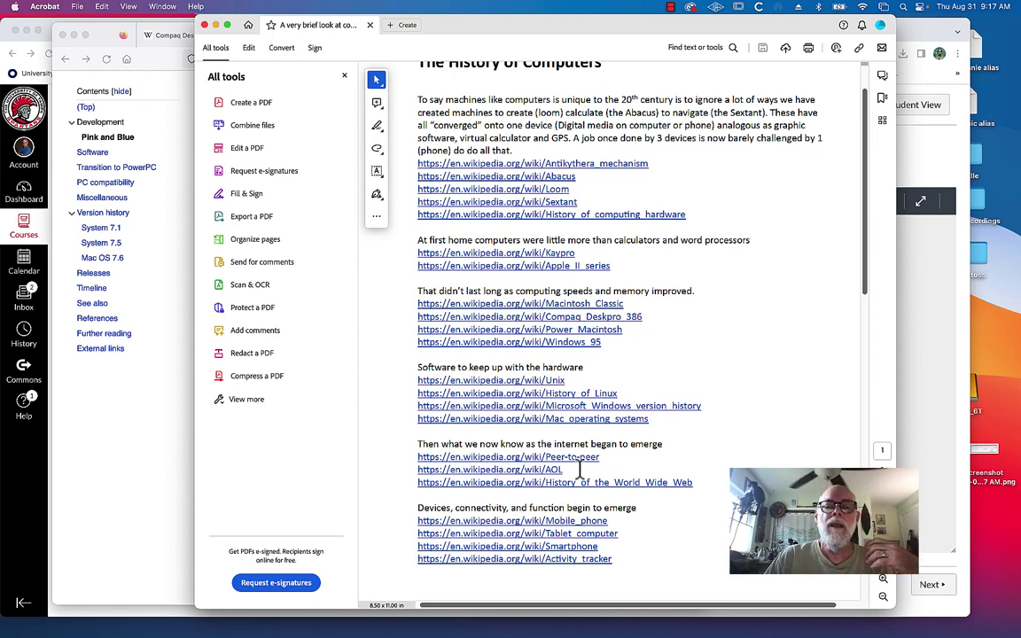
pyautogui.click(587, 459)
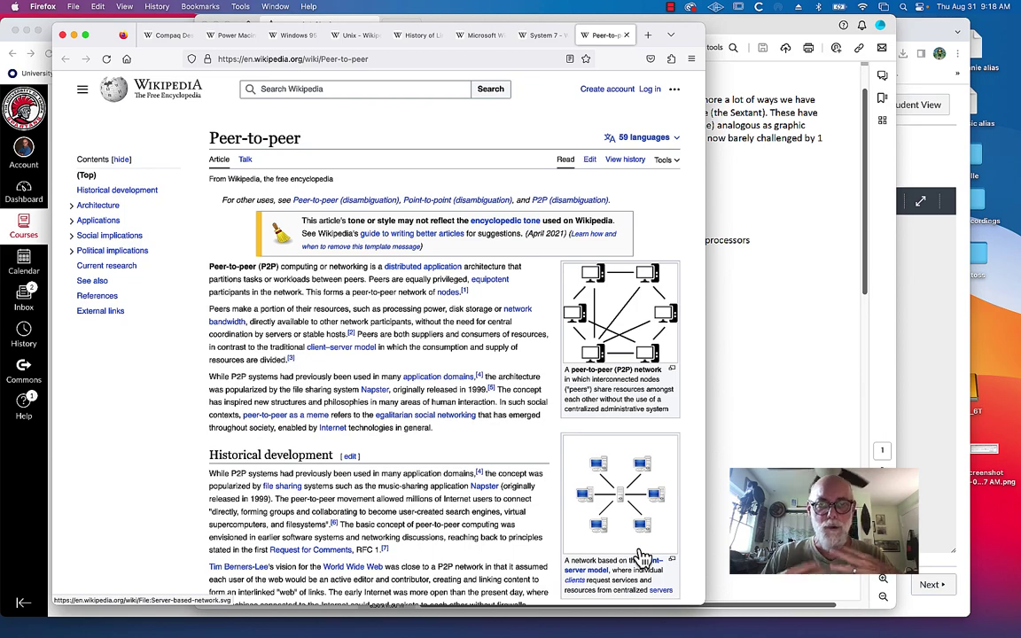
pyautogui.scroll(-1, 553, 448)
pyautogui.scroll(-1, 553, 448)
pyautogui.scroll(-2, 553, 447)
pyautogui.scroll(-1, 553, 447)
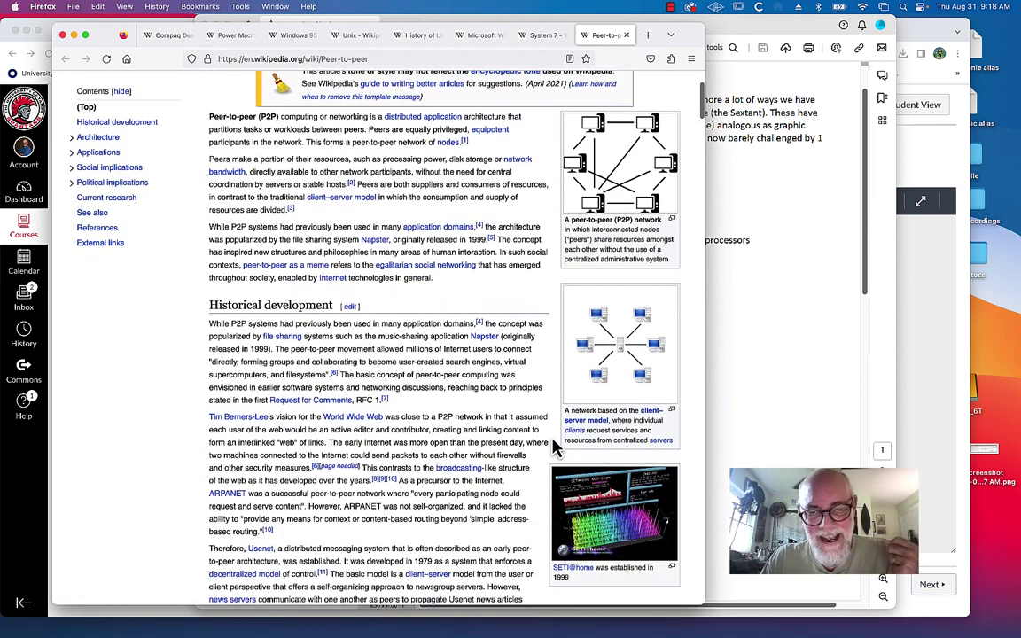
pyautogui.scroll(4, 549, 399)
pyautogui.scroll(-1, 544, 344)
pyautogui.scroll(-2, 544, 346)
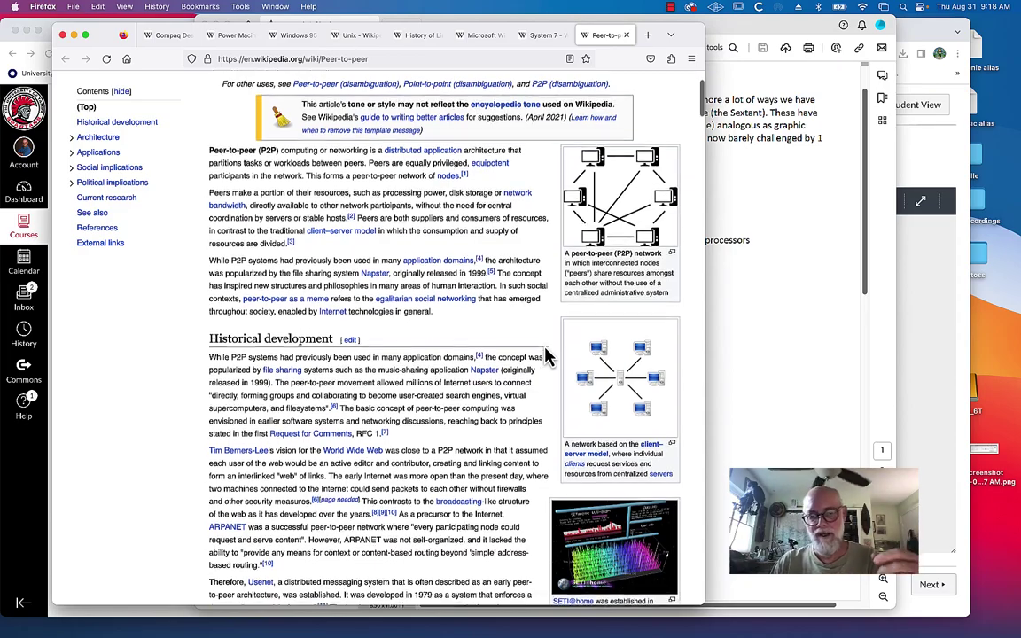
pyautogui.scroll(-3, 546, 355)
pyautogui.scroll(-2, 546, 356)
pyautogui.scroll(-1, 546, 356)
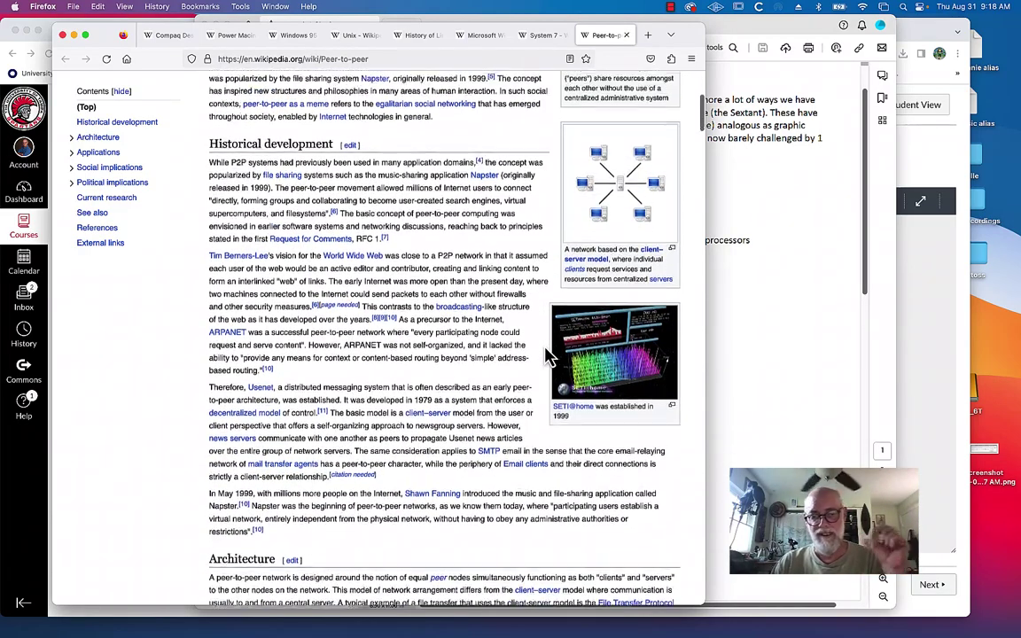
pyautogui.scroll(-2, 546, 355)
pyautogui.scroll(4, 546, 356)
pyautogui.scroll(3, 546, 356)
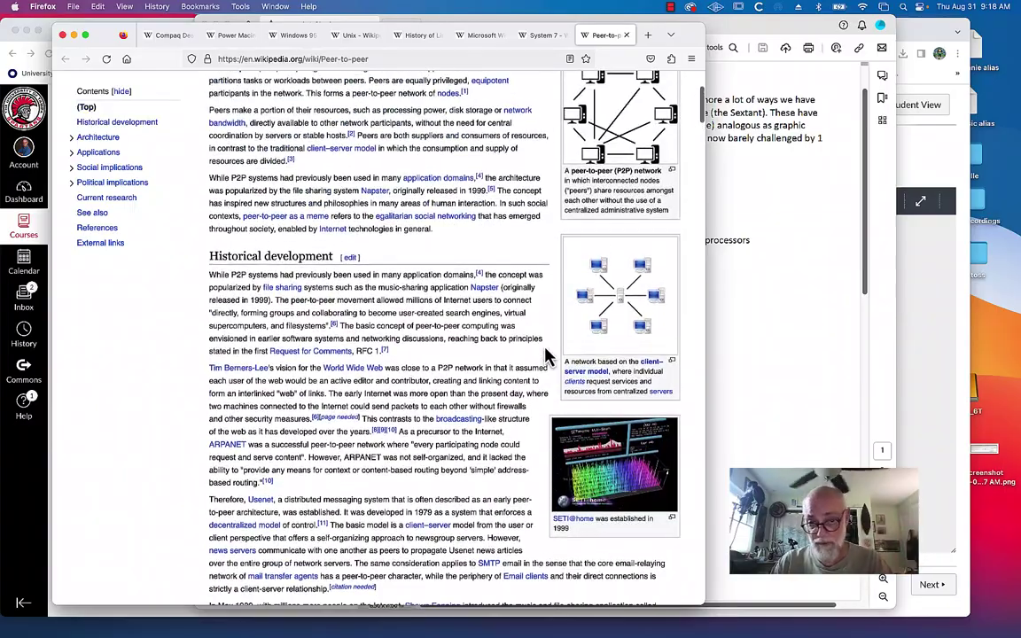
pyautogui.scroll(4, 546, 355)
pyautogui.scroll(-2, 545, 355)
pyautogui.scroll(-3, 546, 345)
pyautogui.scroll(-1, 546, 350)
pyautogui.scroll(-2, 545, 353)
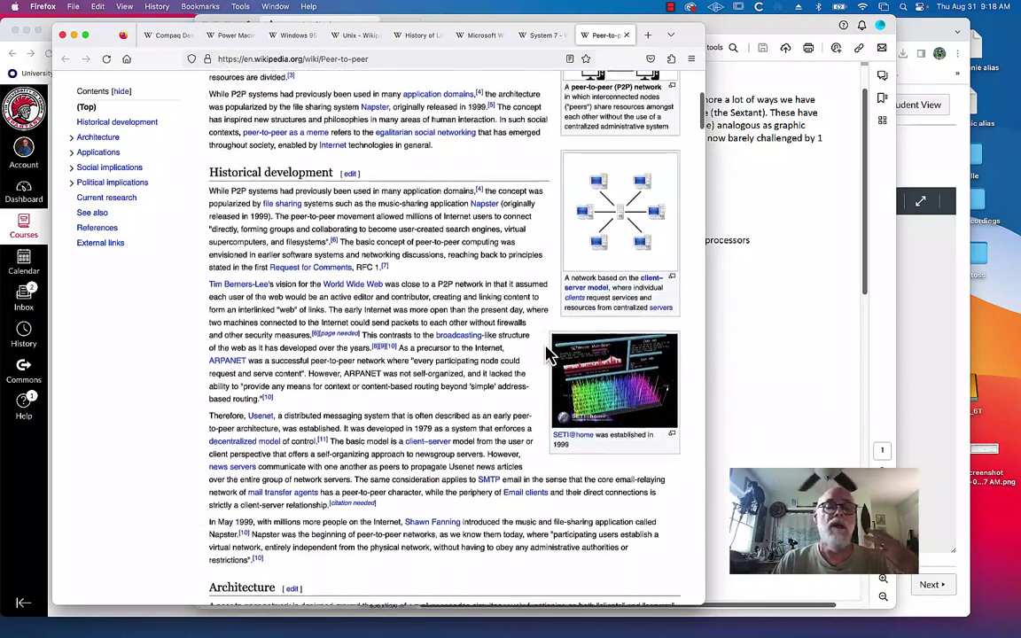
pyautogui.scroll(-1, 546, 353)
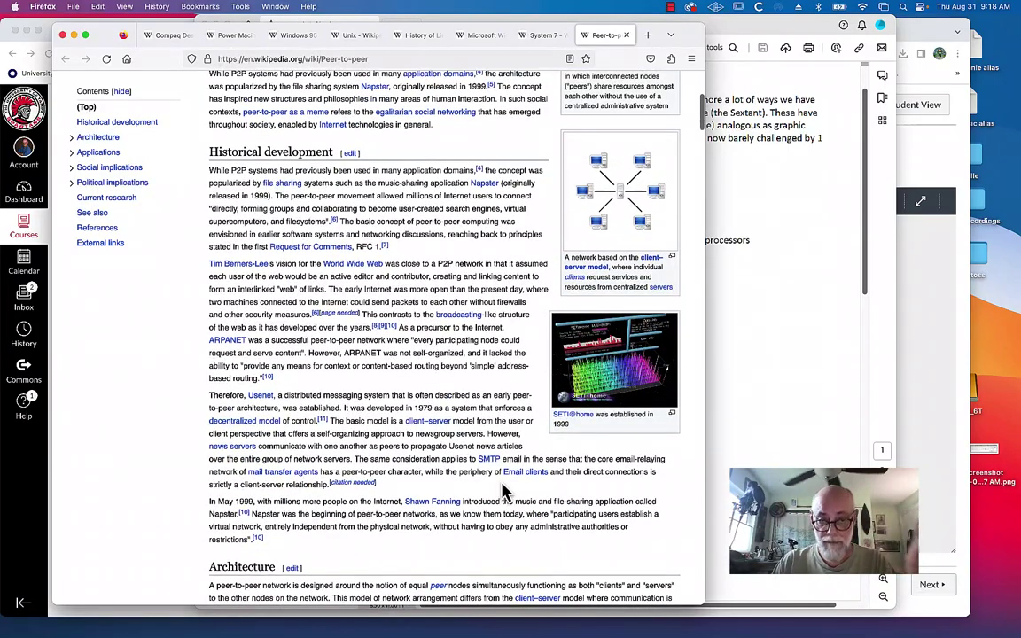
pyautogui.scroll(-1, 503, 490)
pyautogui.scroll(-1, 502, 488)
pyautogui.scroll(-1, 501, 483)
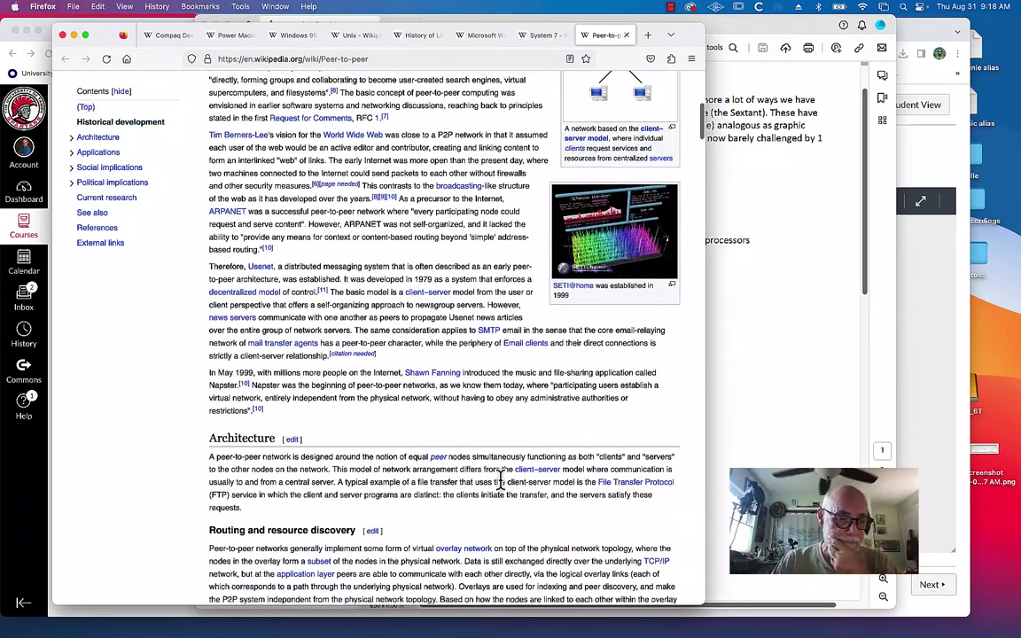
pyautogui.scroll(-1, 501, 479)
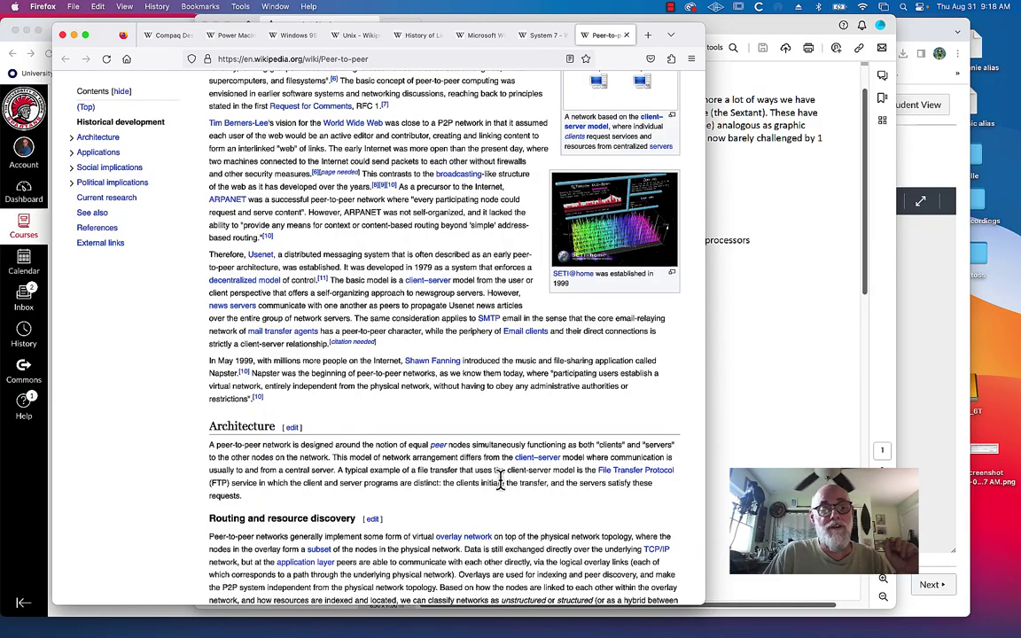
# - Read the Peer-to-peer article through Unstructured networks, then bring the PDF forward
pyautogui.scroll(-2, 501, 479)
pyautogui.scroll(-1, 502, 483)
pyautogui.scroll(-1, 504, 487)
pyautogui.scroll(-1, 505, 492)
pyautogui.scroll(-5, 503, 490)
pyautogui.scroll(-2, 503, 487)
pyautogui.scroll(-1, 503, 485)
pyautogui.scroll(-1, 514, 474)
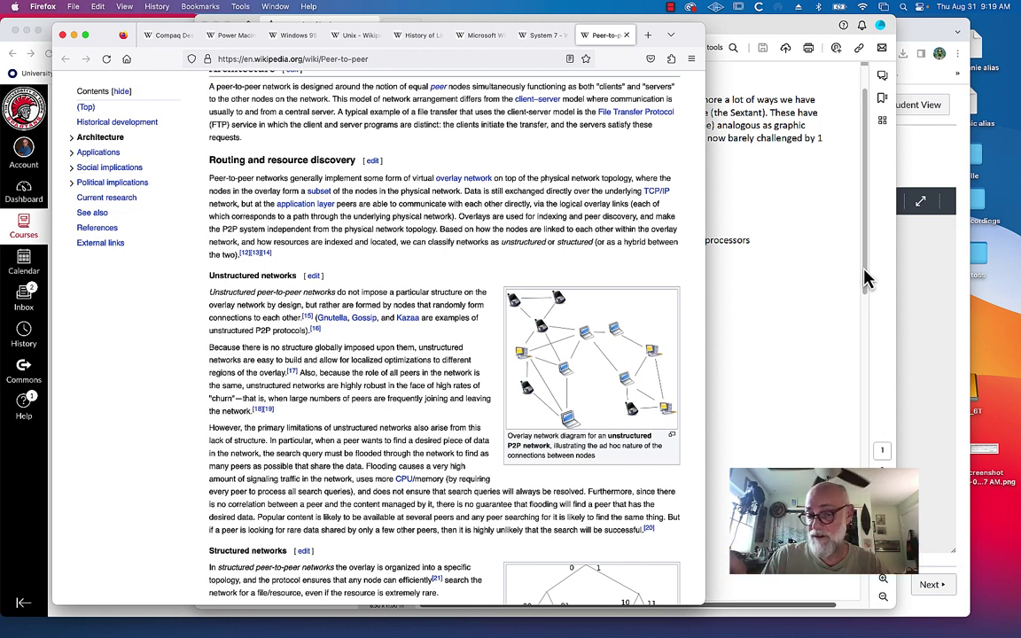
pyautogui.moveTo(867, 279); pyautogui.dragTo(824, 372)
# - Open the AOL Wikipedia article from the PDF of article links
pyautogui.click(821, 341)
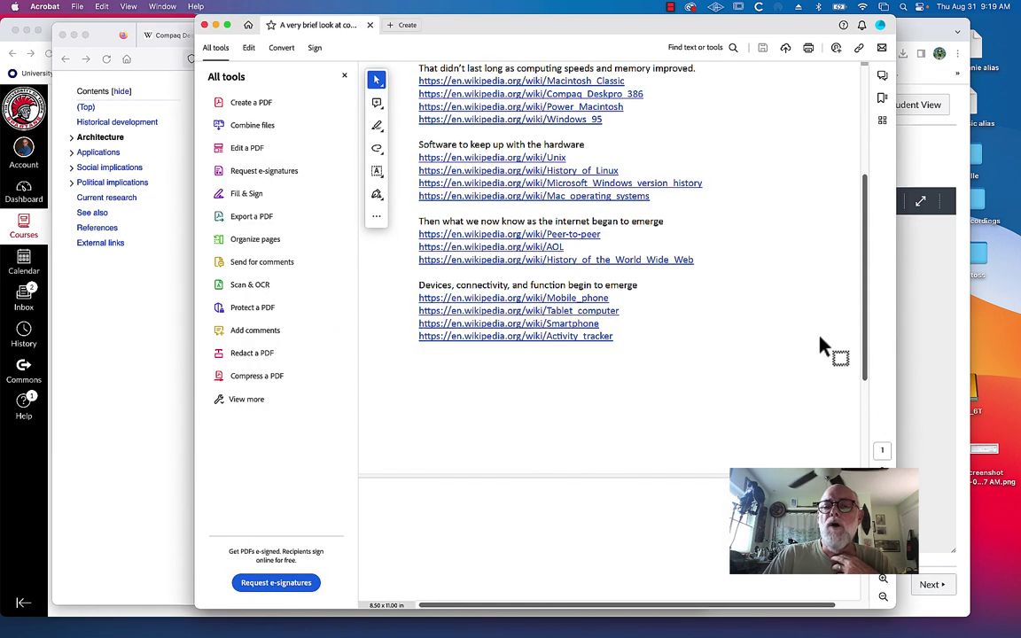
pyautogui.scroll(2, 821, 345)
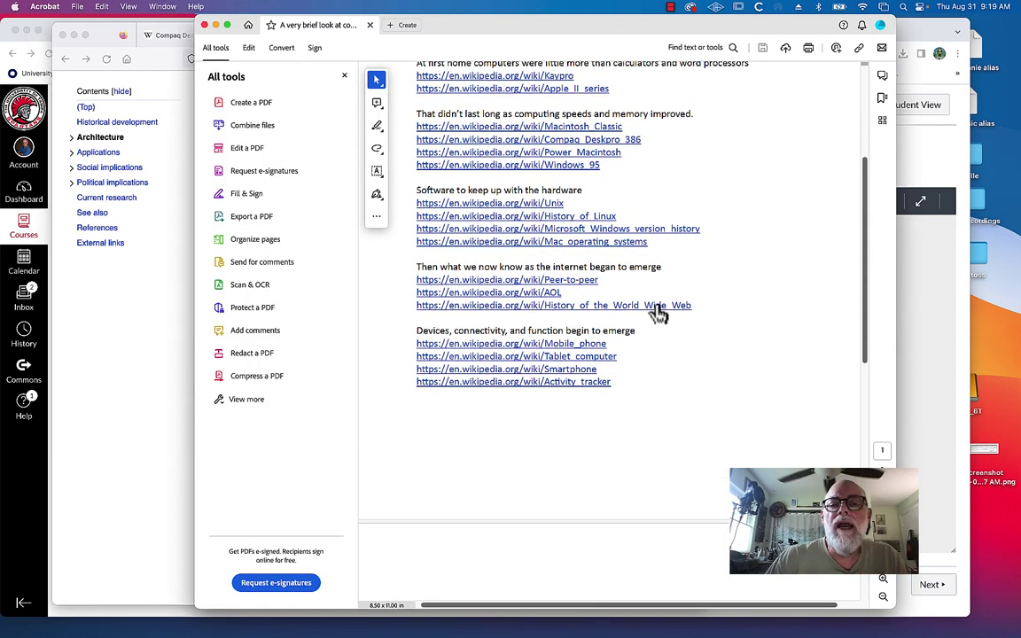
pyautogui.click(549, 294)
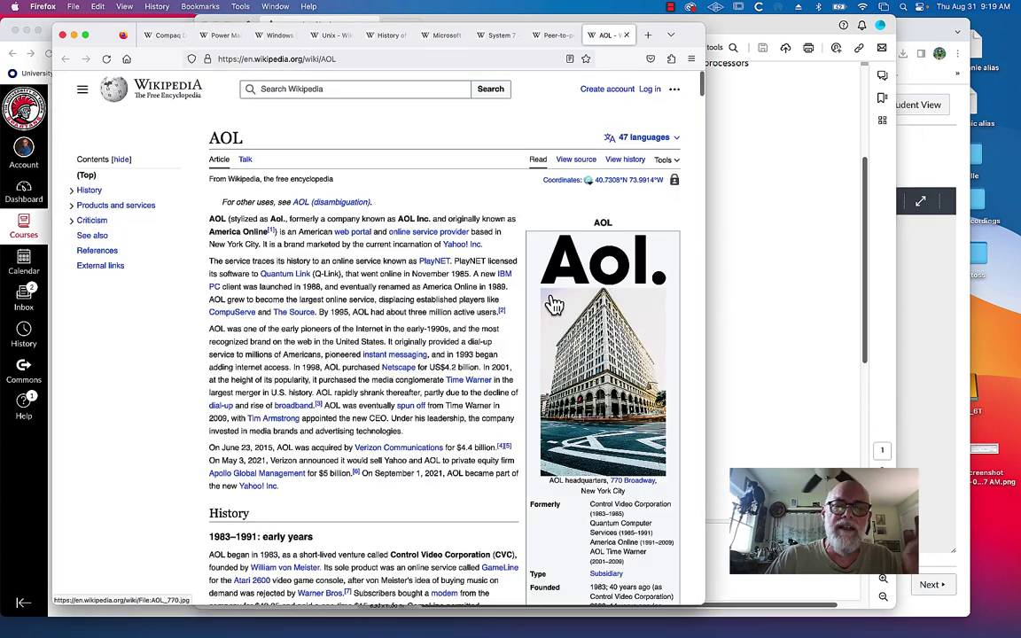
# - Read the AOL article into its 2006–2008 history, then bring the link PDF back in front
pyautogui.scroll(-2, 470, 387)
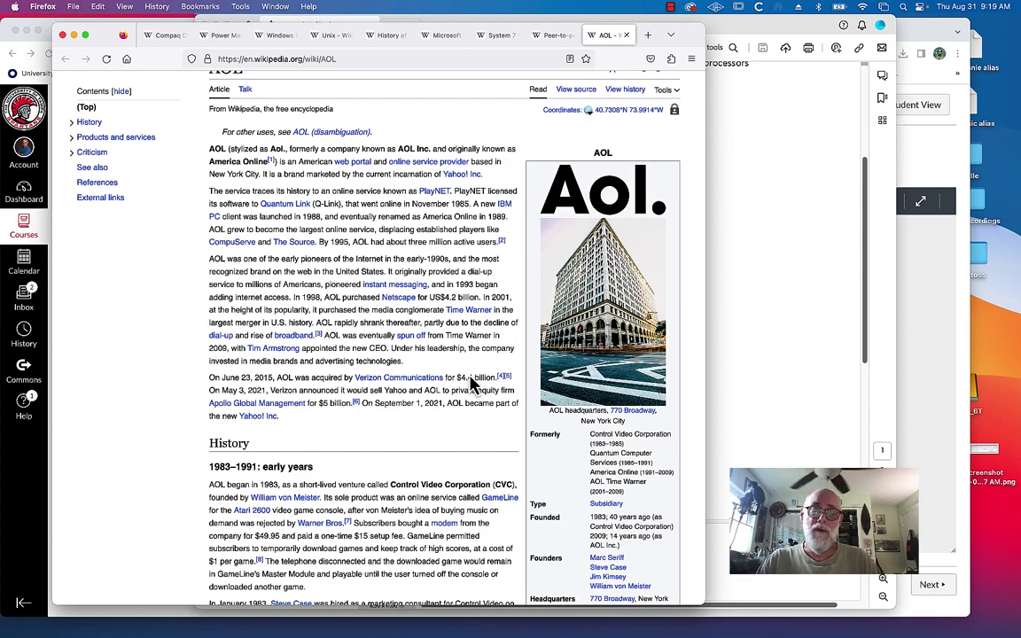
pyautogui.scroll(-4, 472, 383)
pyautogui.scroll(-4, 473, 383)
pyautogui.scroll(-4, 470, 377)
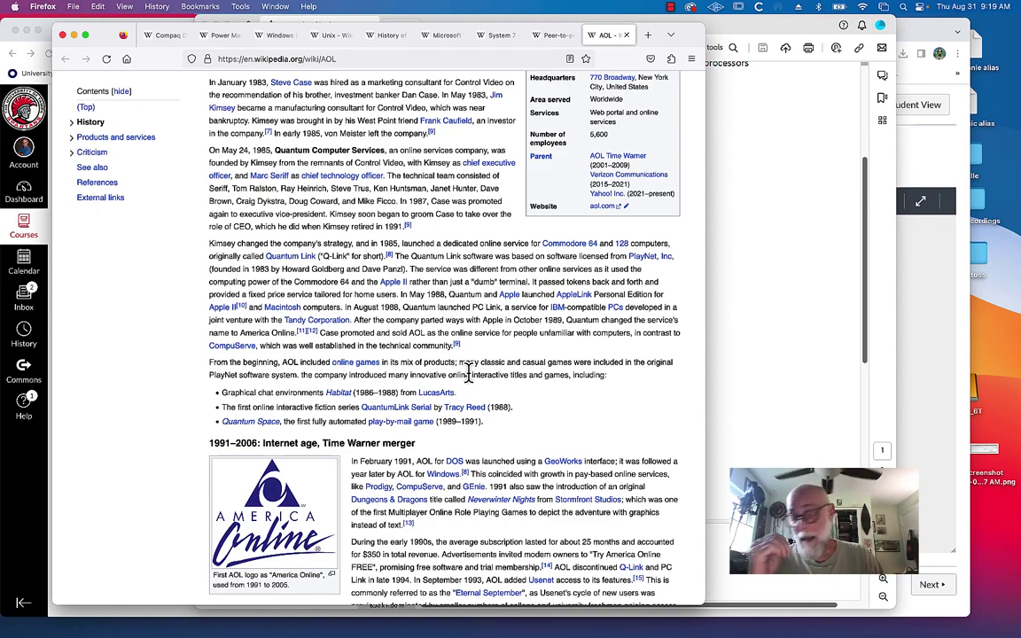
pyautogui.scroll(-2, 469, 372)
pyautogui.scroll(-2, 469, 372)
pyautogui.scroll(-1, 468, 372)
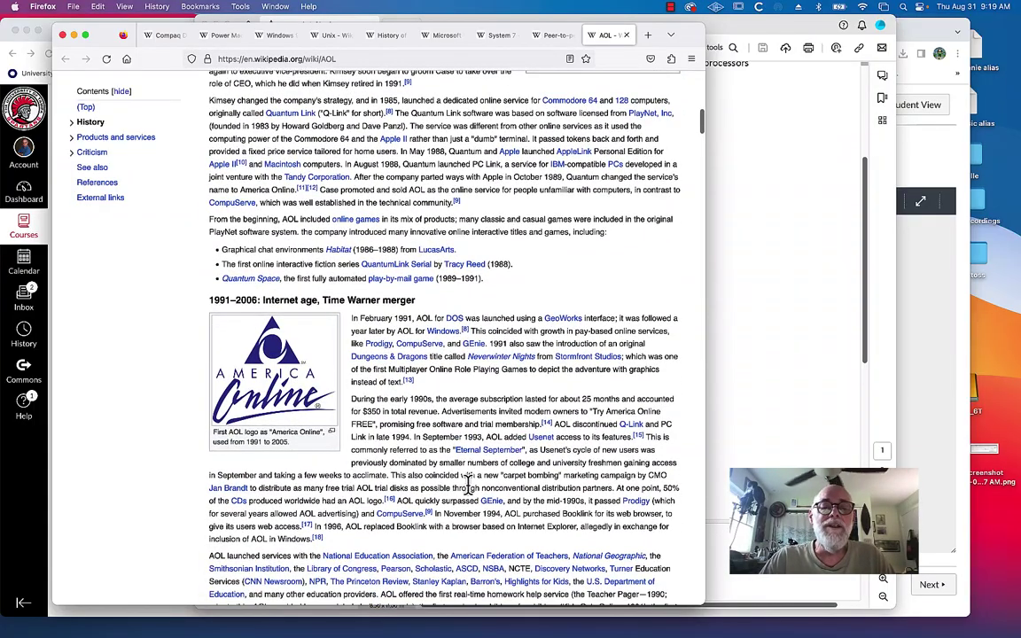
pyautogui.scroll(-2, 483, 551)
pyautogui.scroll(-2, 483, 551)
pyautogui.scroll(-1, 483, 551)
pyautogui.scroll(-1, 483, 552)
pyautogui.scroll(-1, 483, 551)
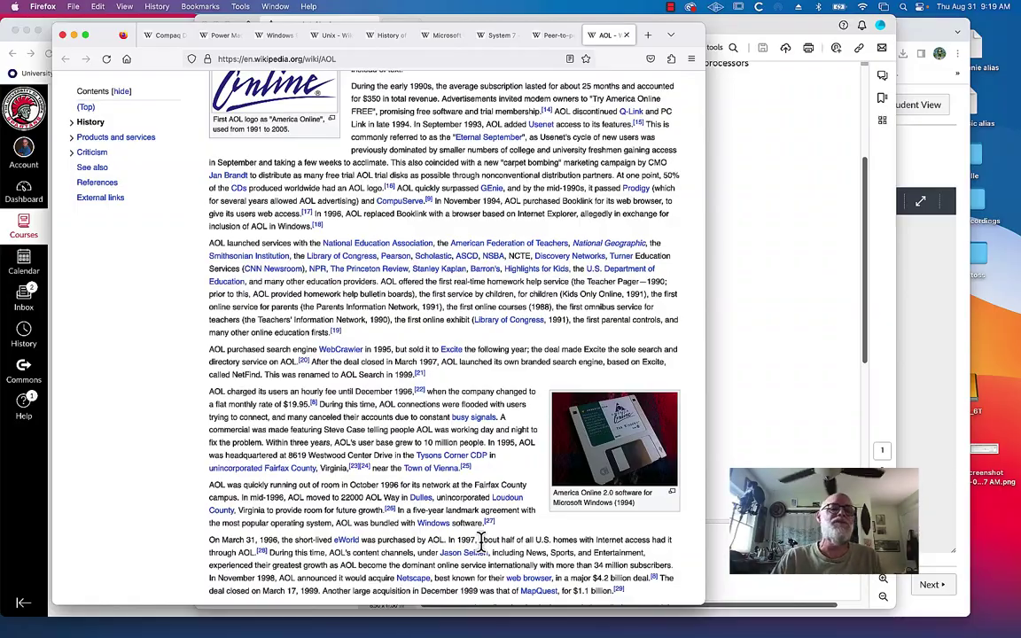
pyautogui.scroll(-1, 481, 542)
pyautogui.scroll(-2, 481, 542)
pyautogui.scroll(-1, 481, 543)
pyautogui.scroll(-3, 481, 542)
pyautogui.scroll(-2, 481, 542)
pyautogui.scroll(-4, 481, 542)
pyautogui.scroll(-3, 481, 543)
pyautogui.scroll(-2, 481, 543)
pyautogui.scroll(-1, 482, 543)
pyautogui.scroll(-1, 481, 543)
pyautogui.scroll(-2, 481, 542)
pyautogui.scroll(-2, 481, 543)
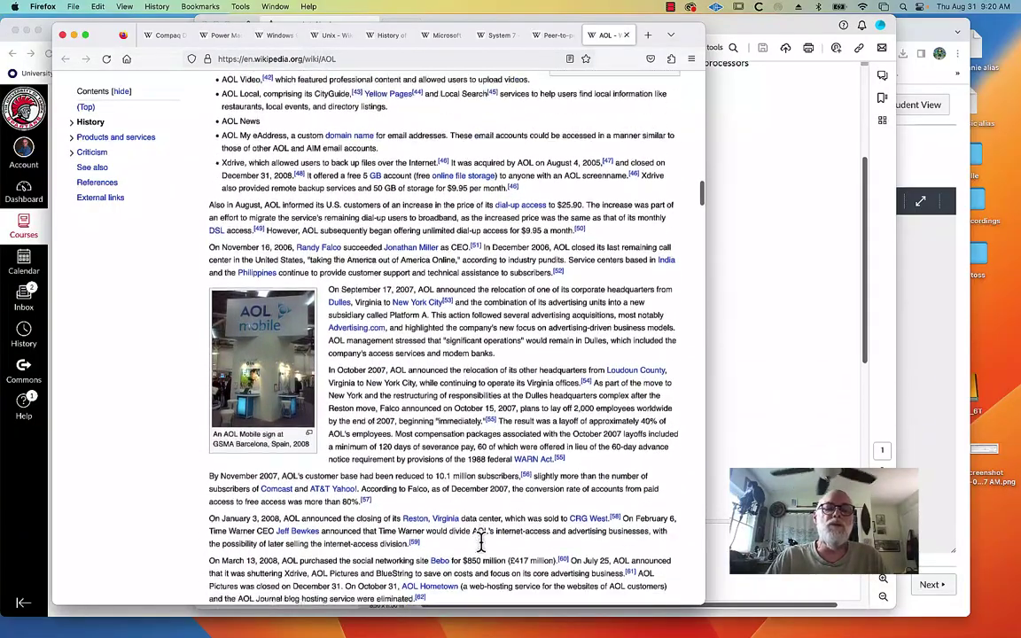
pyautogui.scroll(-3, 481, 543)
pyautogui.scroll(-4, 482, 542)
pyautogui.scroll(-5, 482, 551)
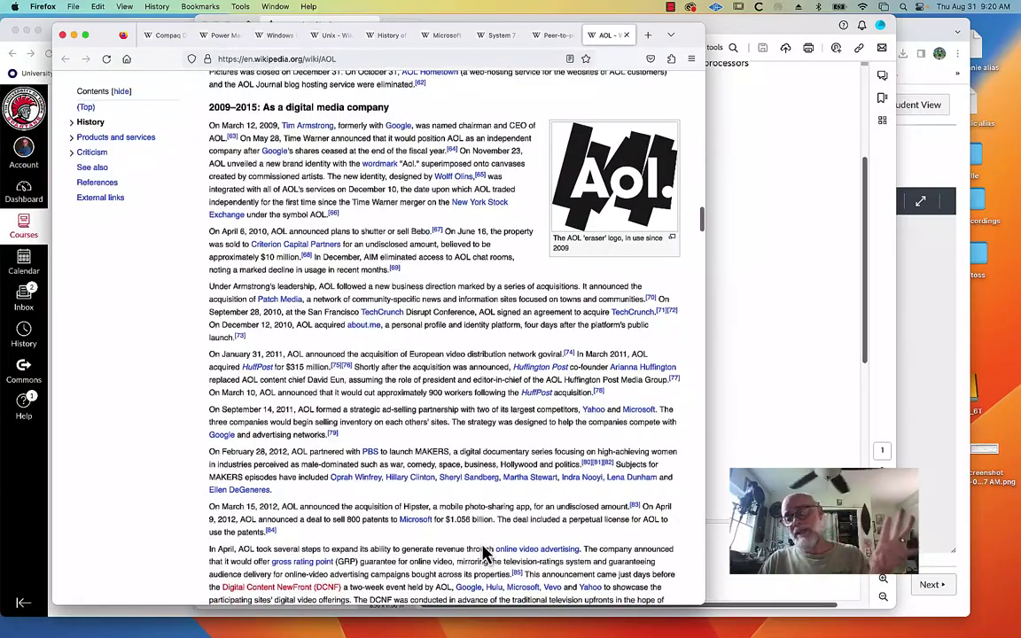
pyautogui.scroll(-2, 483, 551)
pyautogui.scroll(-3, 484, 553)
pyautogui.scroll(-1, 484, 551)
pyautogui.scroll(-3, 483, 545)
pyautogui.scroll(-2, 481, 537)
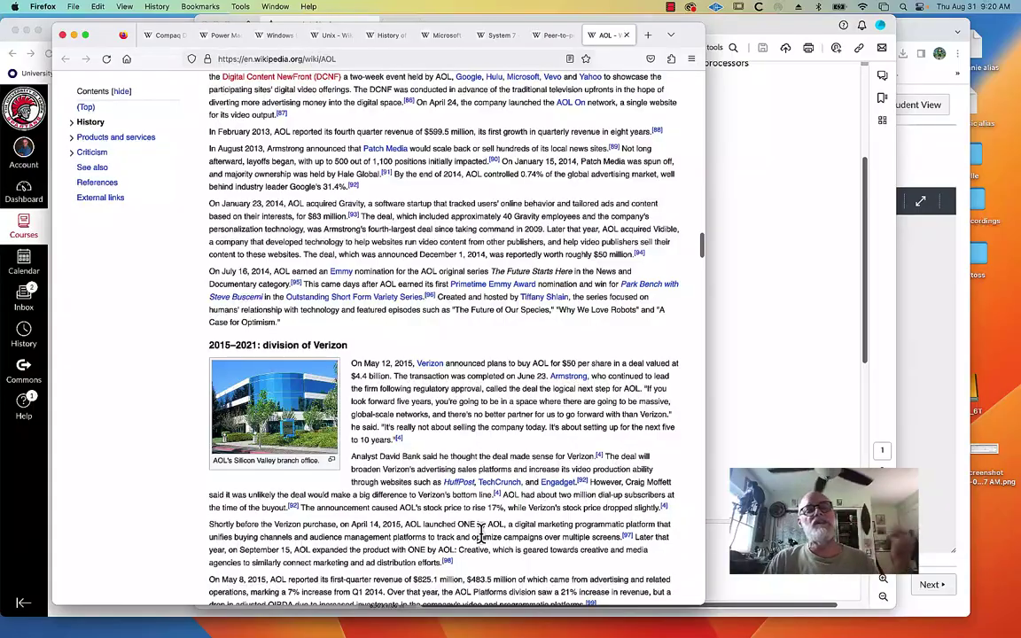
pyautogui.scroll(-1, 481, 536)
pyautogui.scroll(-6, 481, 534)
pyautogui.scroll(-2, 481, 536)
pyautogui.scroll(-2, 484, 544)
pyautogui.scroll(-1, 484, 545)
pyautogui.scroll(-3, 484, 545)
pyautogui.scroll(8, 484, 545)
pyautogui.scroll(7, 484, 543)
pyautogui.scroll(1, 485, 542)
pyautogui.scroll(1, 482, 522)
pyautogui.scroll(8, 480, 505)
pyautogui.scroll(2, 479, 505)
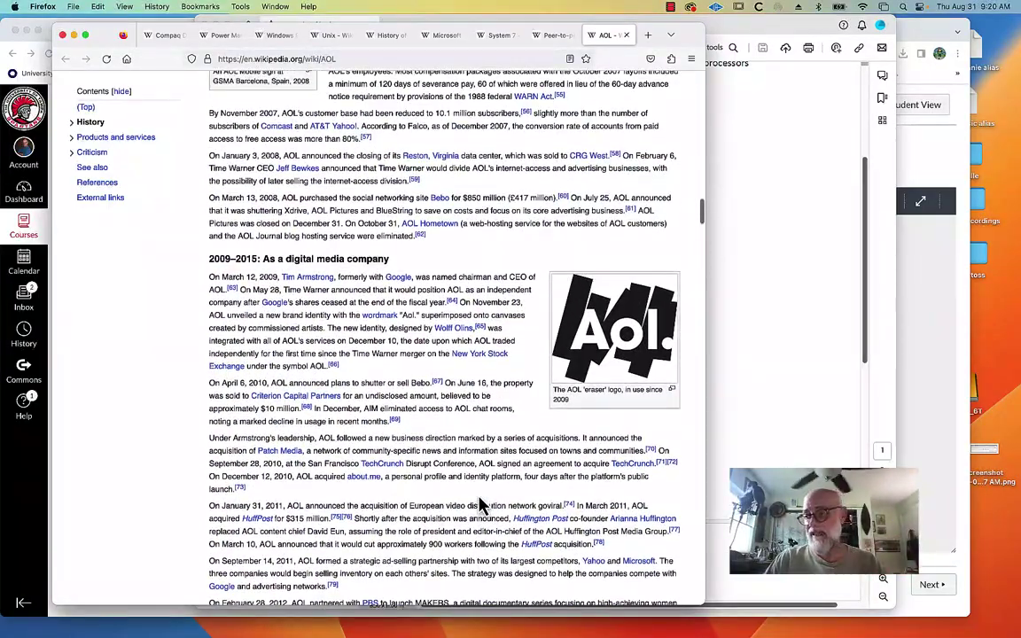
pyautogui.scroll(1, 479, 505)
pyautogui.scroll(7, 479, 505)
pyautogui.scroll(1, 479, 505)
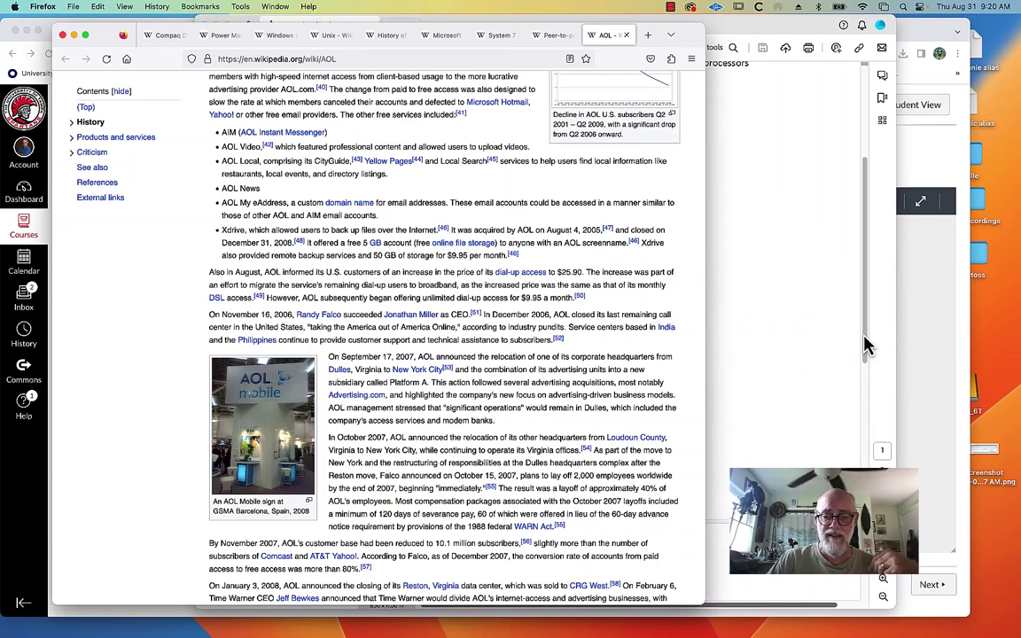
pyautogui.click(840, 373)
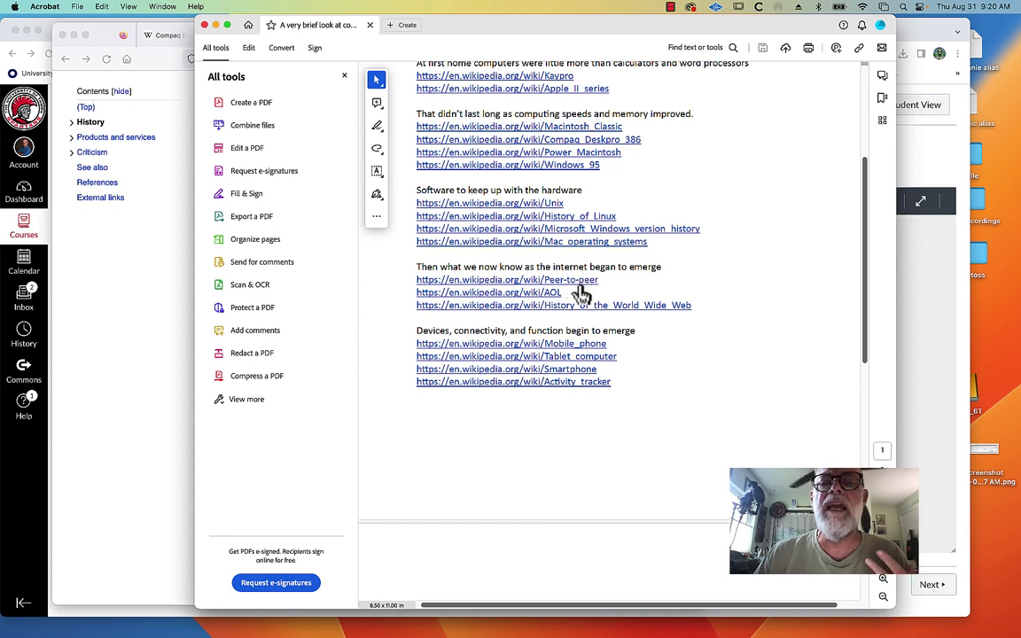
# - Open the History of the World Wide Web article from the PDF link list
pyautogui.click(626, 305)
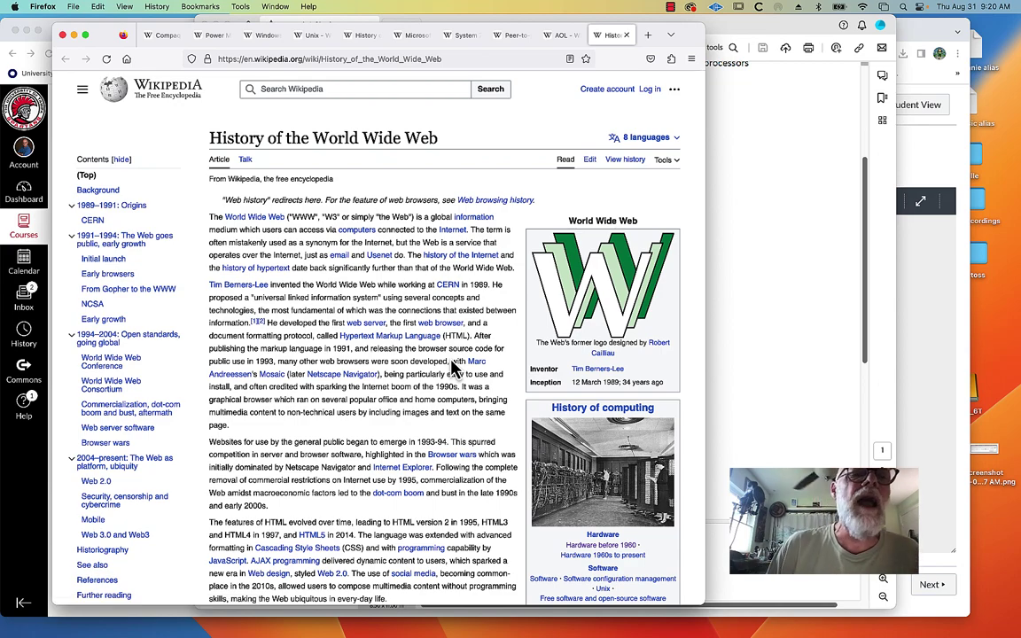
pyautogui.scroll(-5, 454, 366)
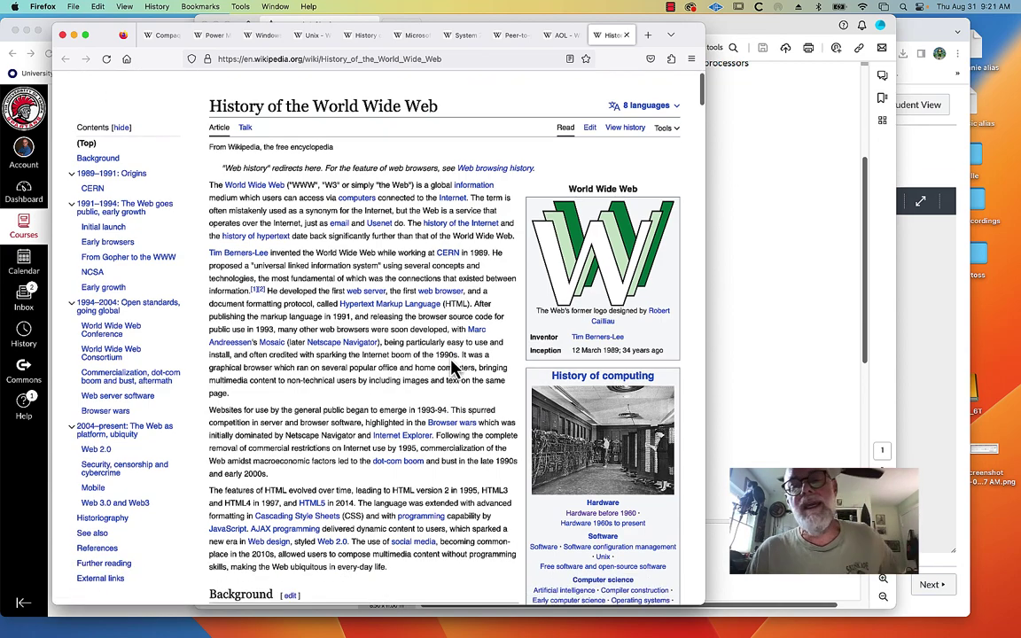
pyautogui.scroll(-4, 454, 370)
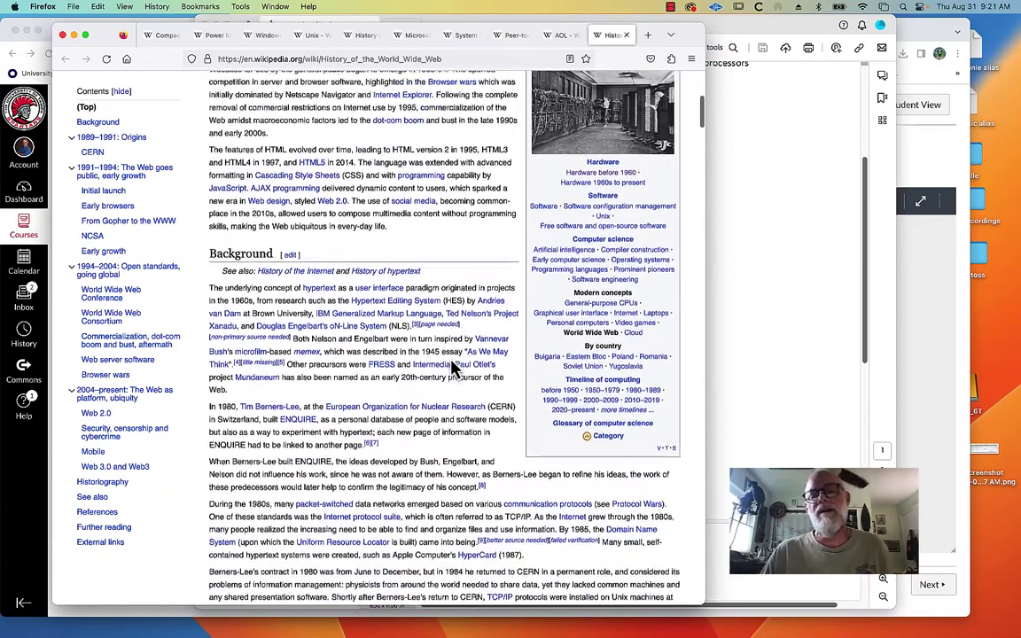
pyautogui.scroll(1, 454, 370)
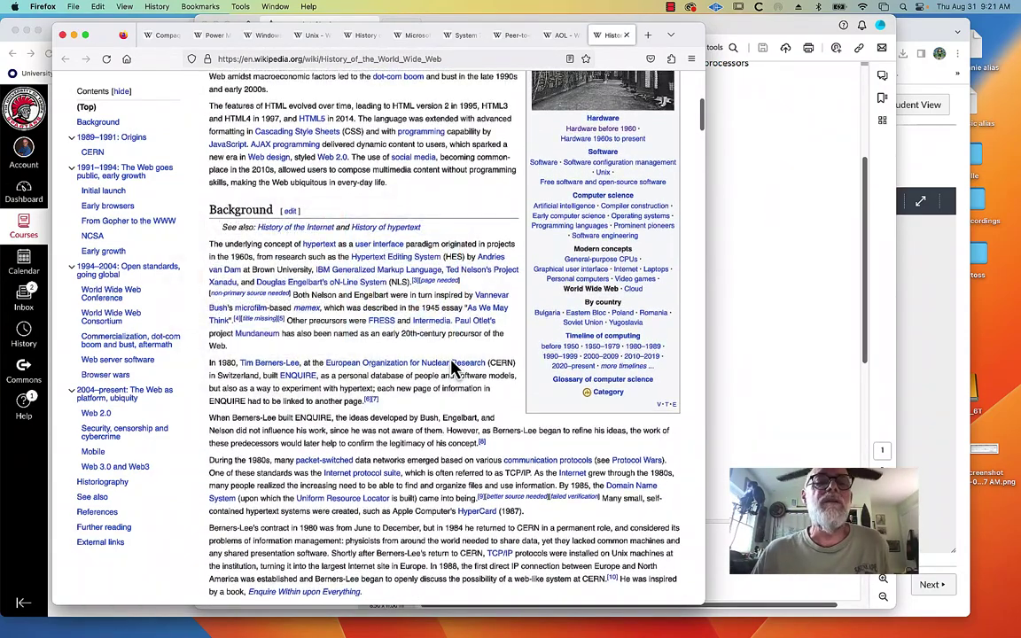
# - Read the History of the World Wide Web article down to NCSA and Early growth
pyautogui.scroll(-3, 454, 366)
pyautogui.scroll(-2, 453, 359)
pyautogui.scroll(-3, 451, 350)
pyautogui.scroll(-2, 450, 348)
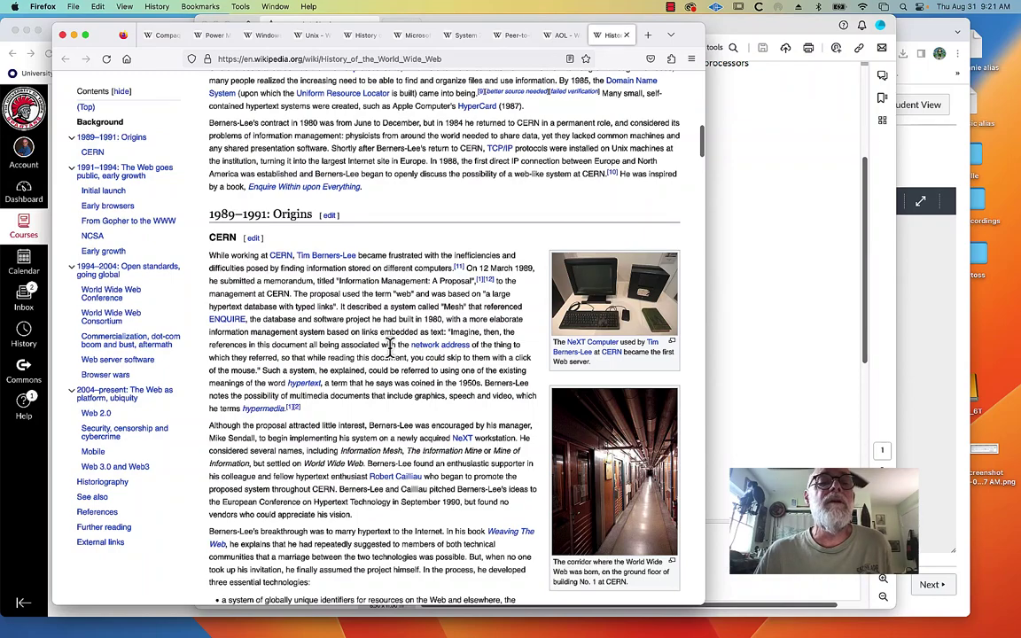
pyautogui.scroll(-1, 378, 370)
pyautogui.scroll(-1, 379, 371)
pyautogui.scroll(-2, 378, 371)
pyautogui.scroll(-1, 378, 370)
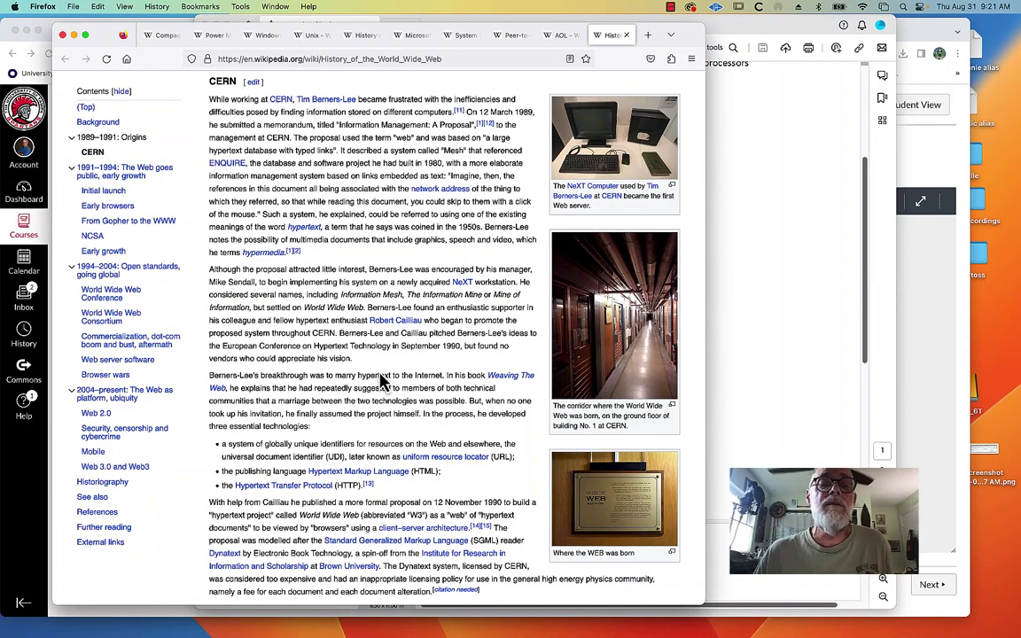
pyautogui.scroll(-5, 382, 381)
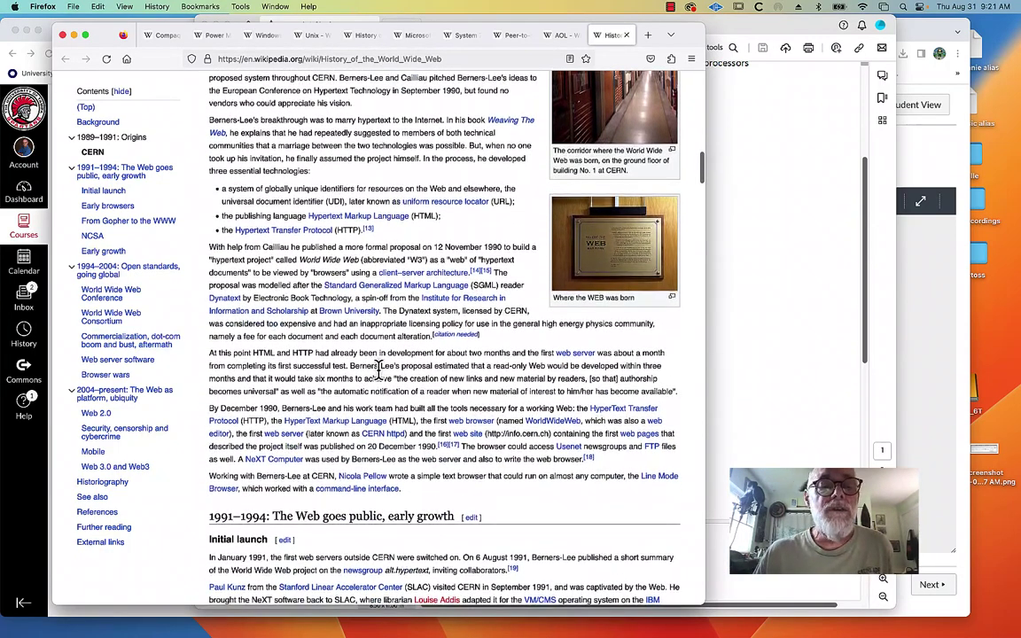
pyautogui.scroll(-1, 379, 368)
pyautogui.scroll(-3, 381, 377)
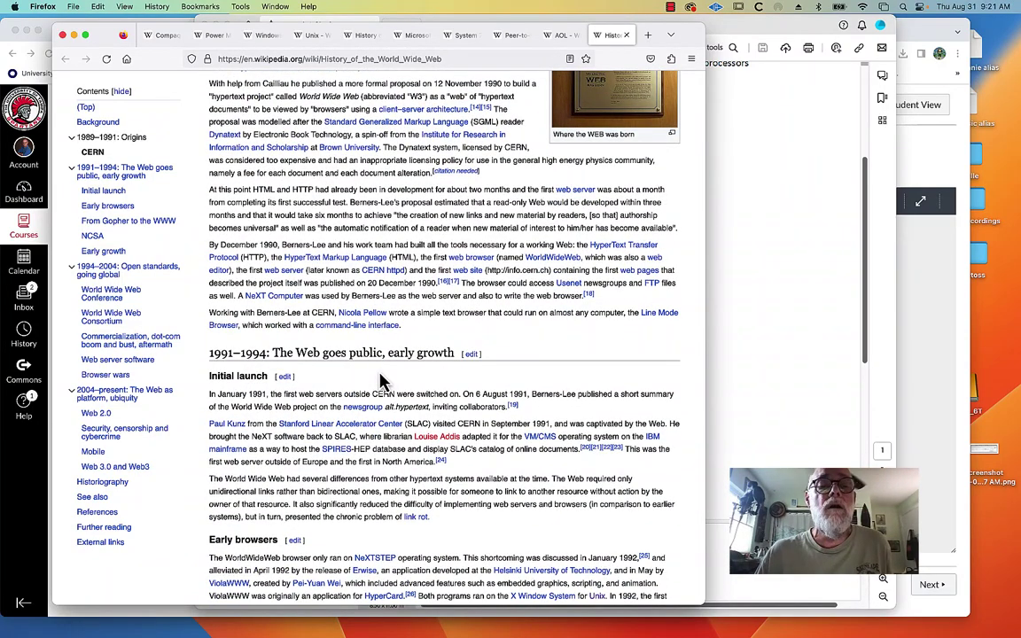
pyautogui.scroll(-4, 383, 381)
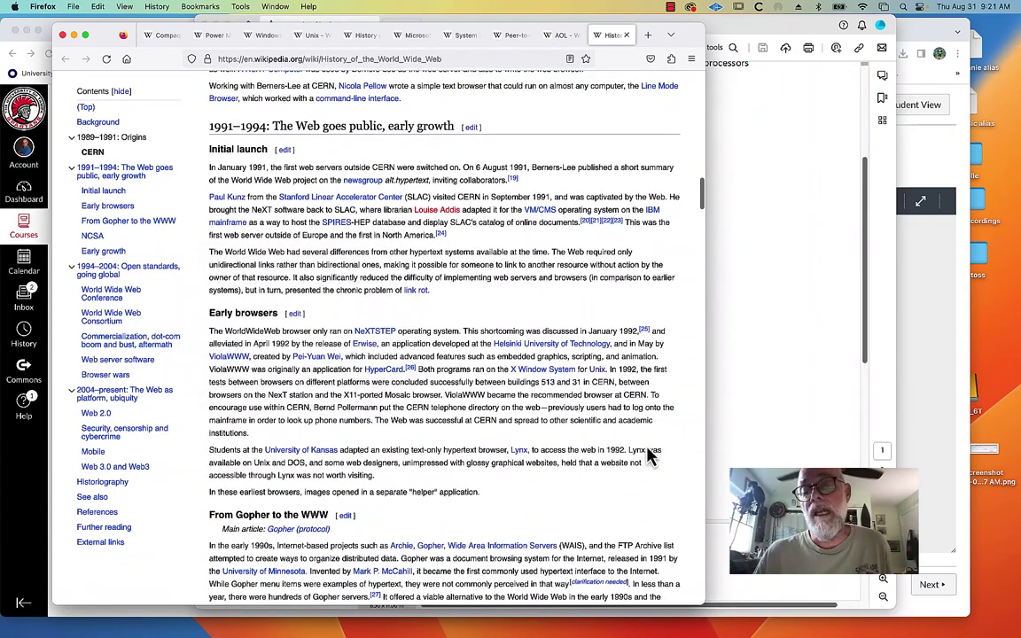
pyautogui.scroll(-3, 657, 441)
pyautogui.scroll(-2, 658, 440)
pyautogui.scroll(-3, 655, 428)
pyautogui.scroll(-2, 656, 428)
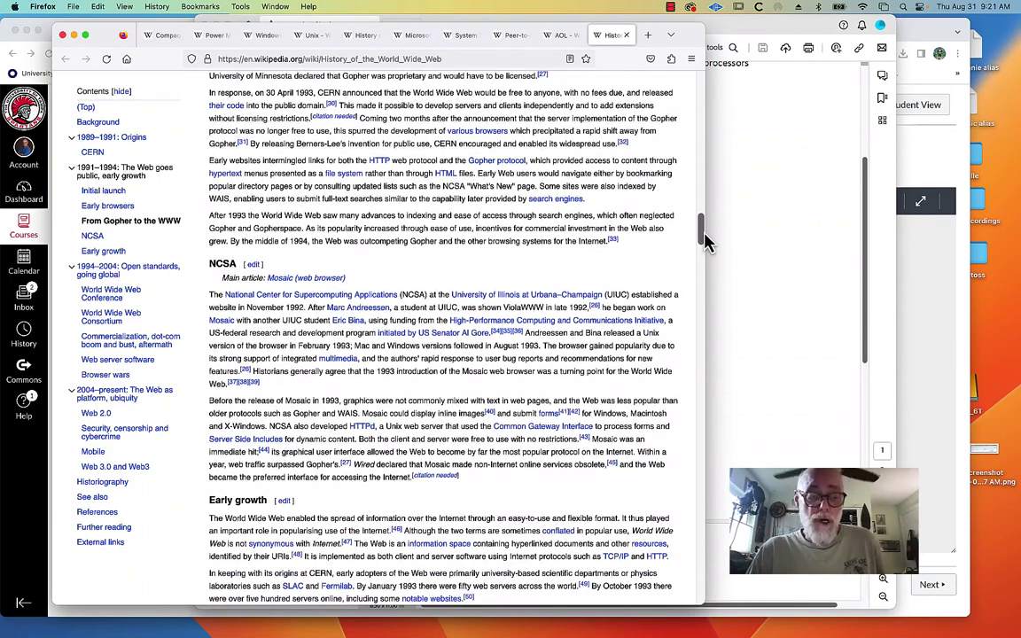
# - Bring the Acrobat link-list PDF in front of the World Wide Web history article
pyautogui.moveTo(702, 232); pyautogui.dragTo(705, 248)
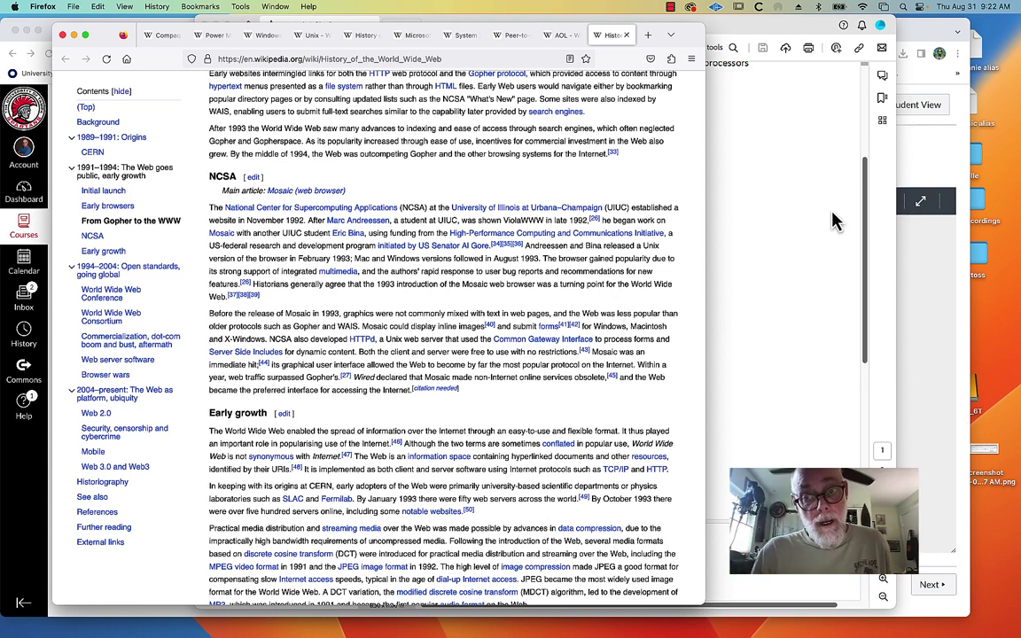
# - Open the Mobile phone Wikipedia article from the PDF of article links
pyautogui.click(867, 248)
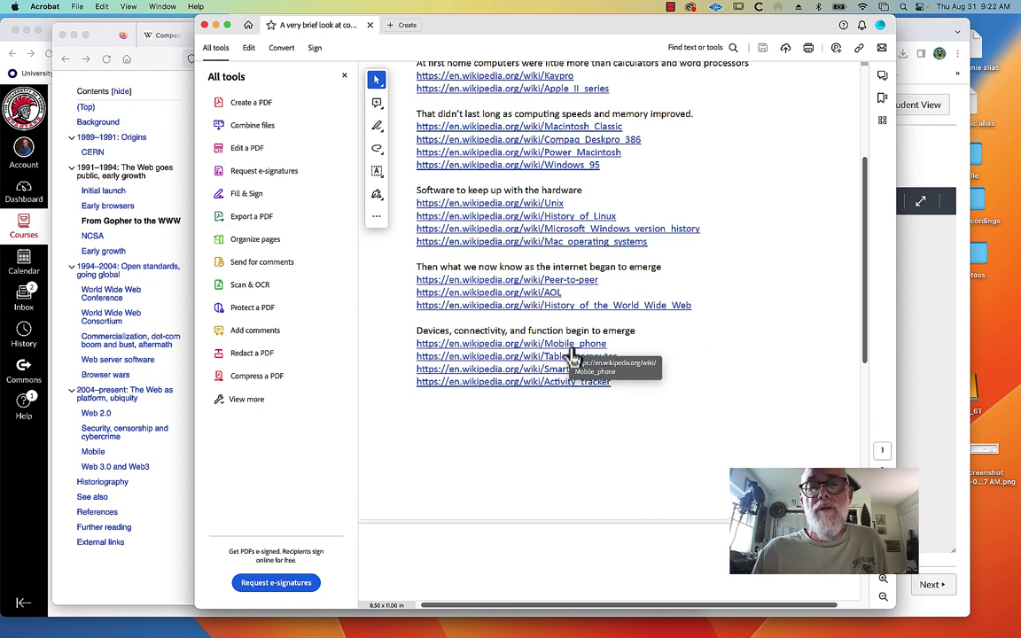
pyautogui.click(571, 353)
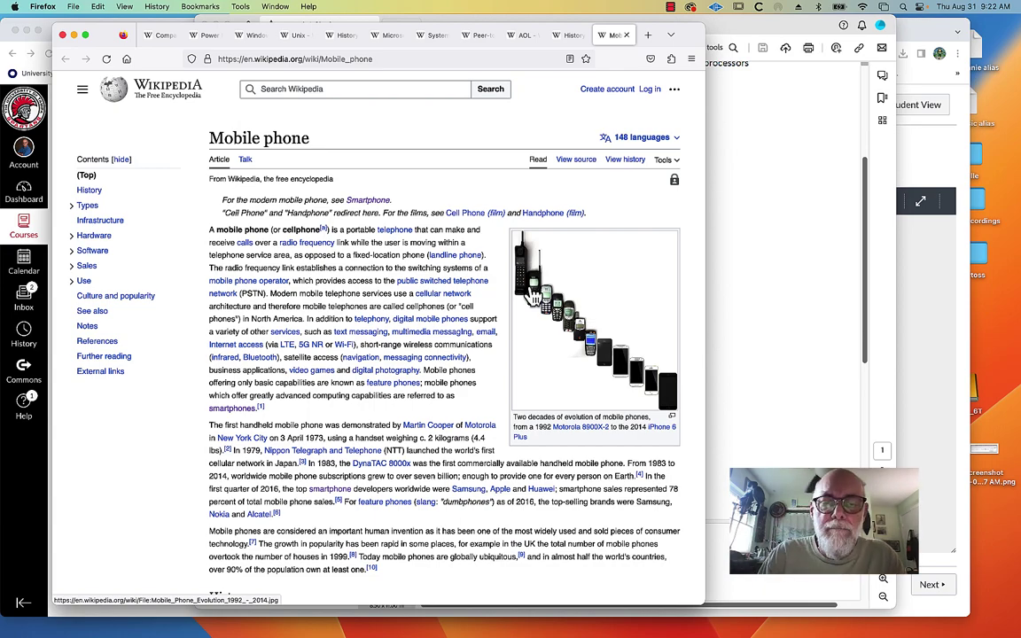
pyautogui.scroll(-1, 461, 381)
pyautogui.scroll(-2, 462, 385)
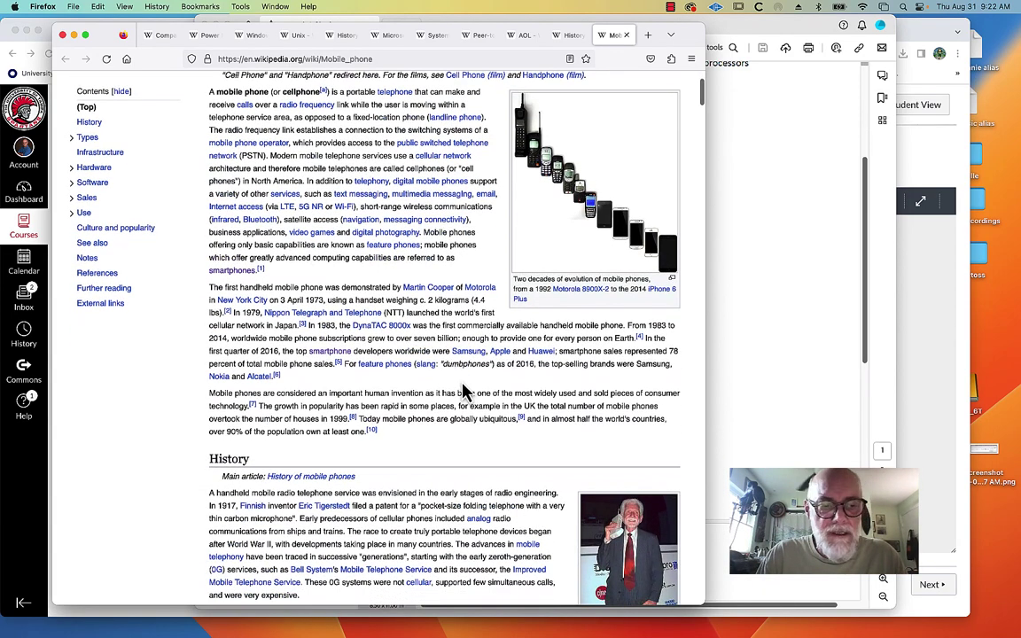
pyautogui.scroll(3, 464, 390)
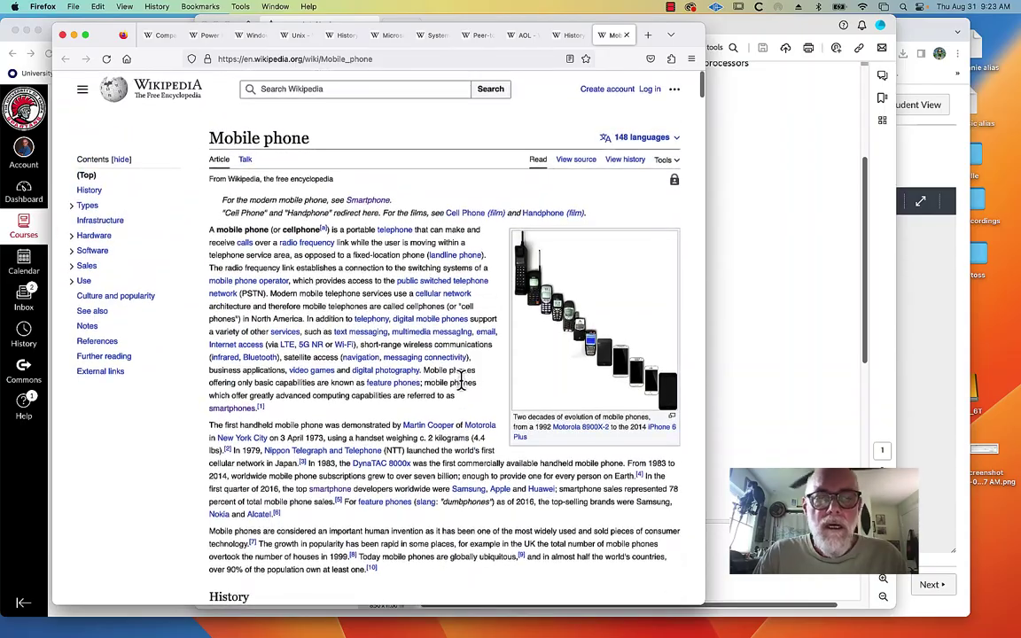
# - Read the Mobile phone article's 2G–5G history down toward the Types section
pyautogui.scroll(-1, 460, 381)
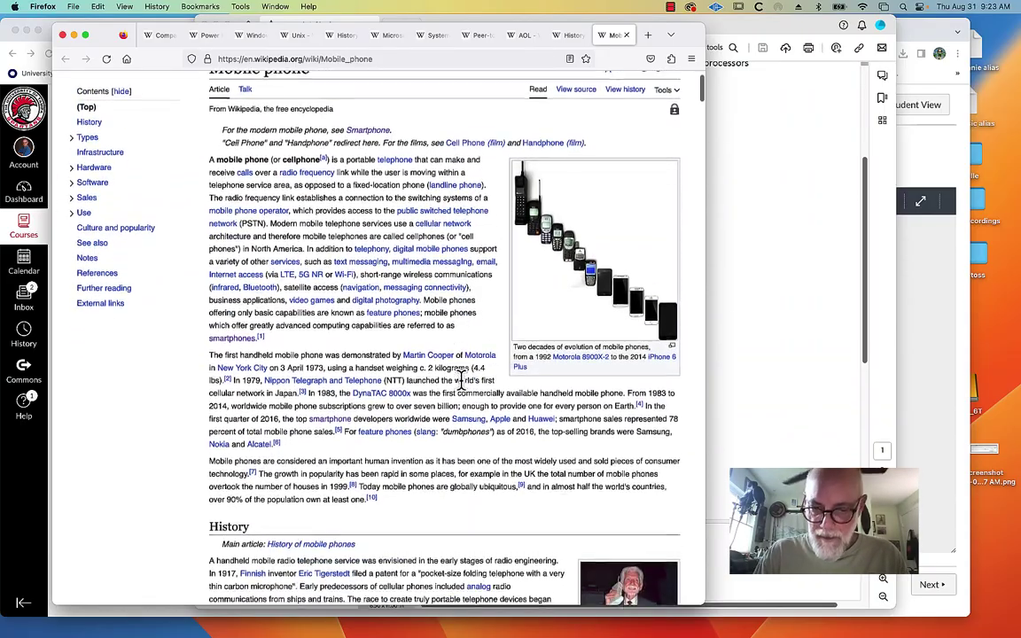
pyautogui.scroll(-2, 460, 381)
pyautogui.scroll(-2, 461, 381)
pyautogui.scroll(-1, 461, 381)
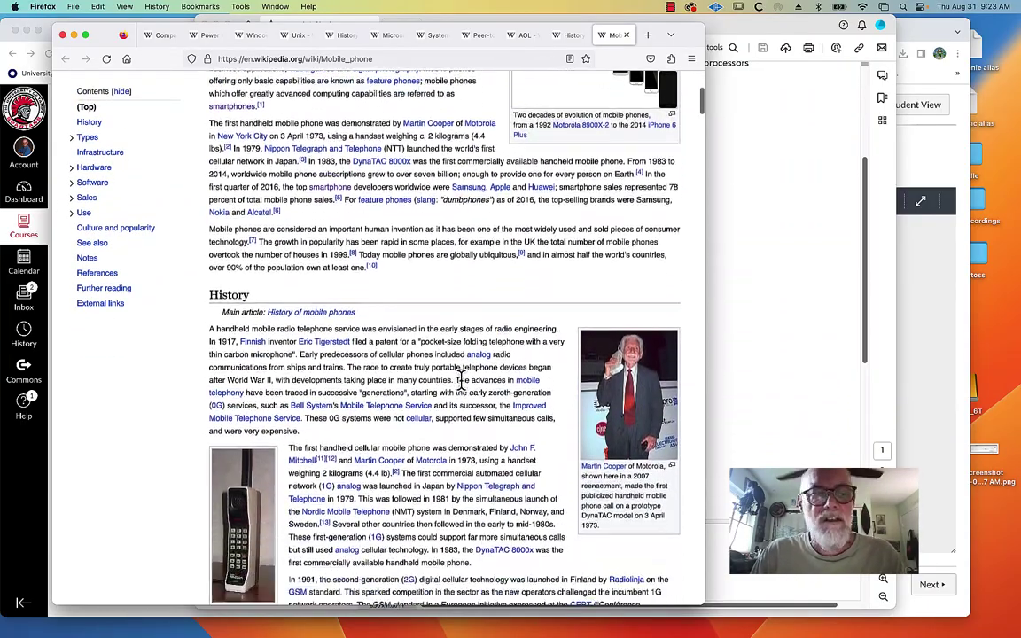
pyautogui.scroll(-1, 461, 381)
pyautogui.scroll(-1, 461, 381)
pyautogui.scroll(-1, 461, 381)
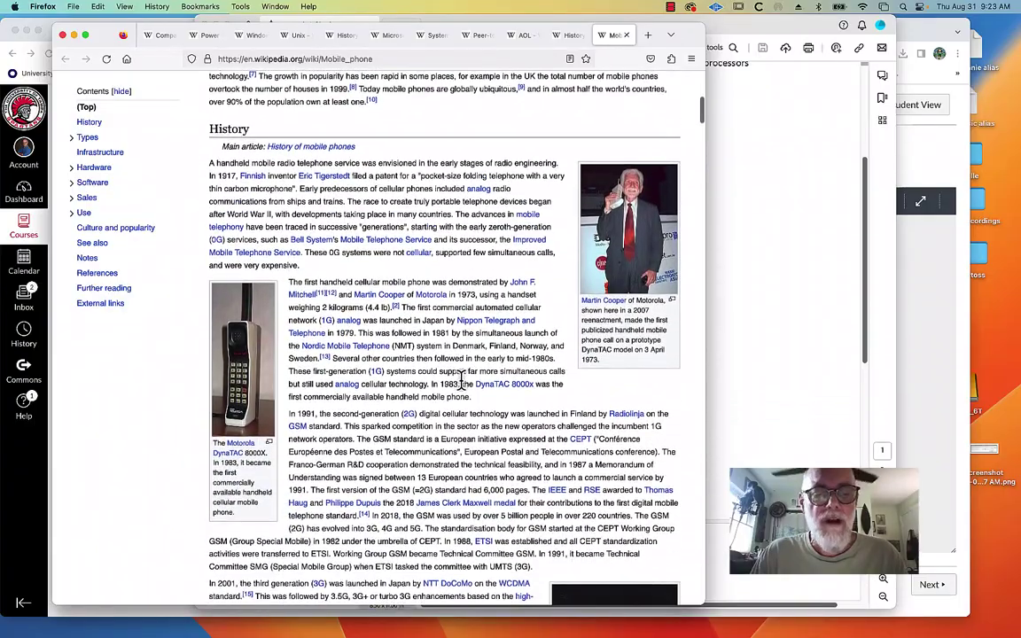
pyautogui.scroll(-1, 460, 381)
pyautogui.scroll(-1, 461, 381)
pyautogui.scroll(-1, 461, 381)
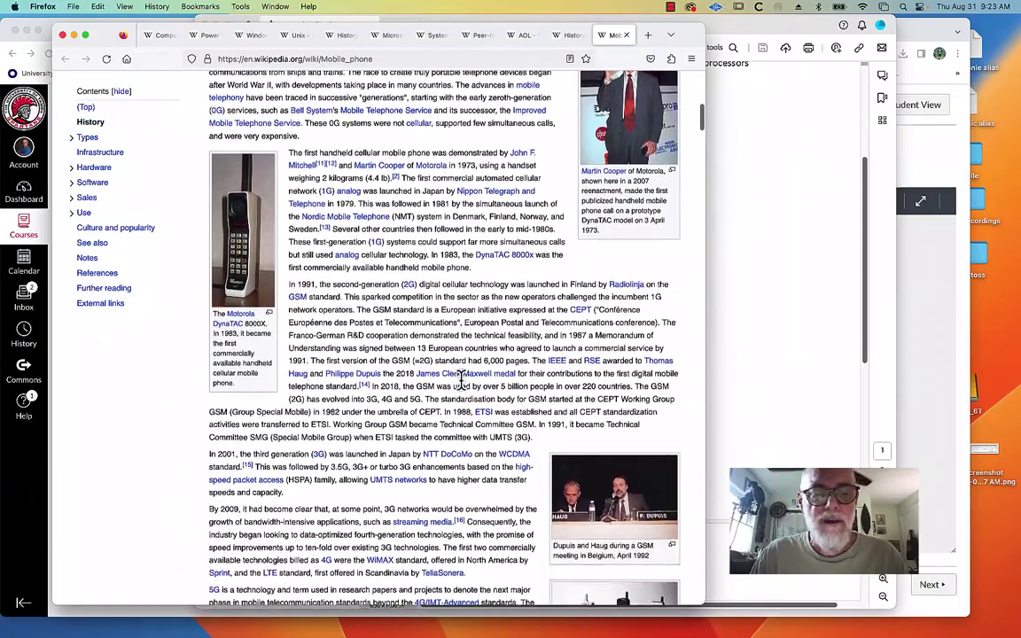
pyautogui.scroll(-1, 461, 381)
pyautogui.scroll(-1, 460, 380)
pyautogui.scroll(-1, 461, 383)
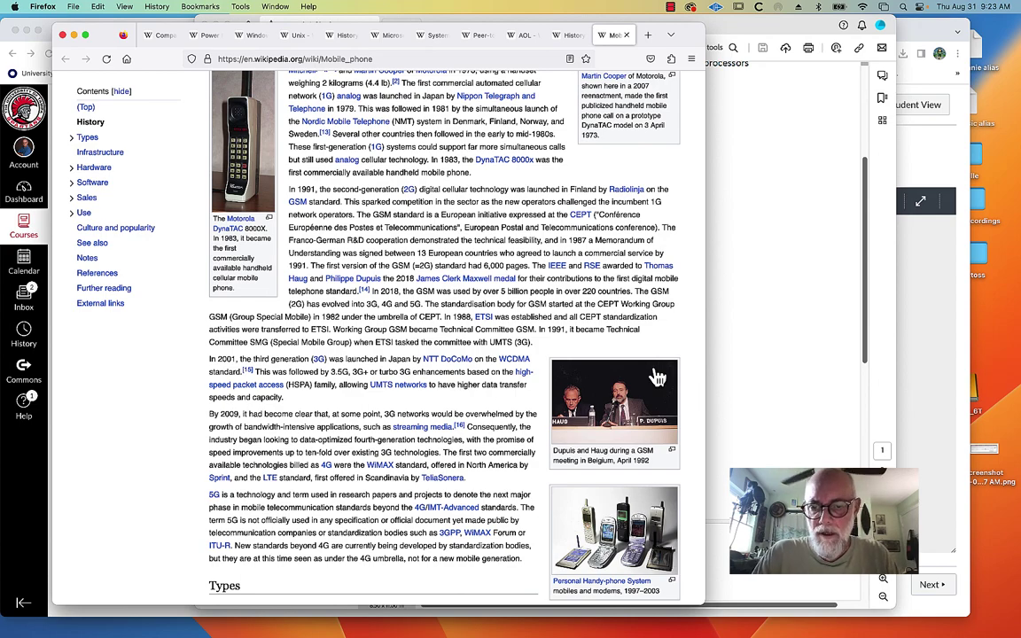
pyautogui.scroll(-2, 652, 337)
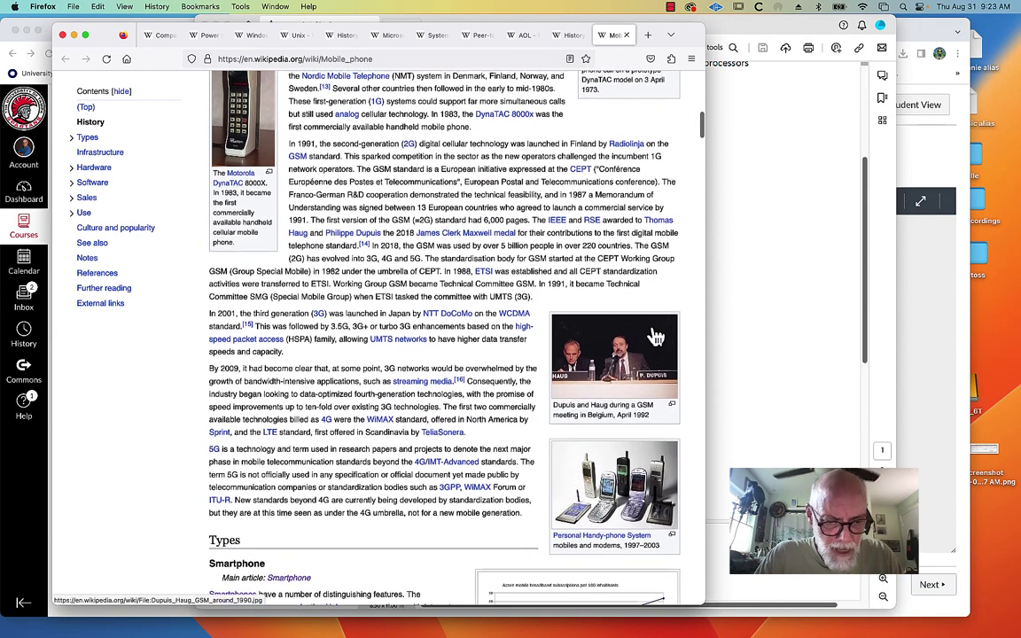
pyautogui.scroll(3, 651, 337)
pyautogui.scroll(2, 654, 336)
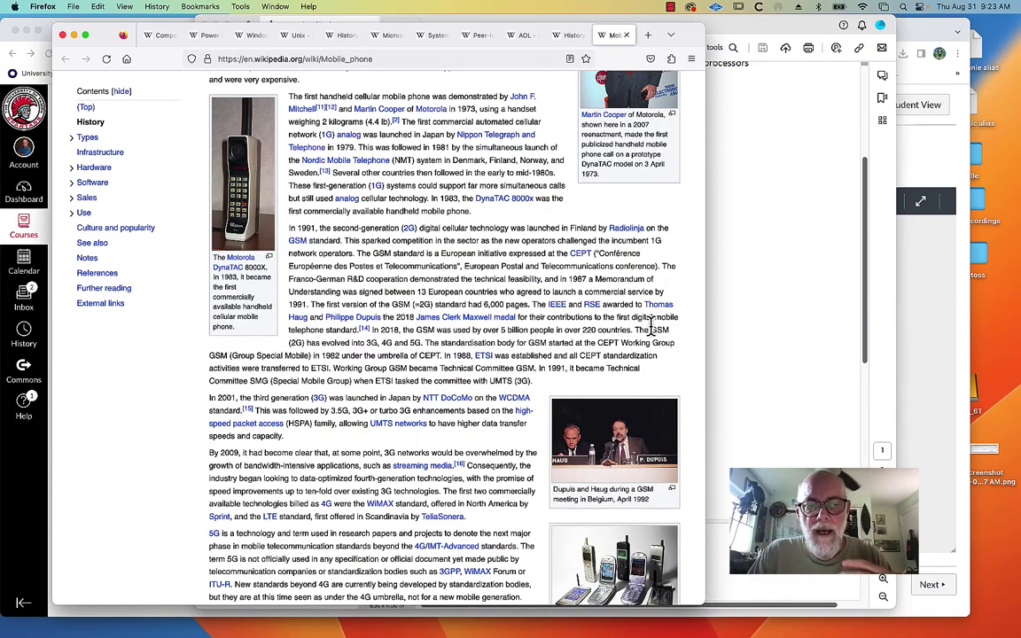
pyautogui.scroll(-4, 653, 327)
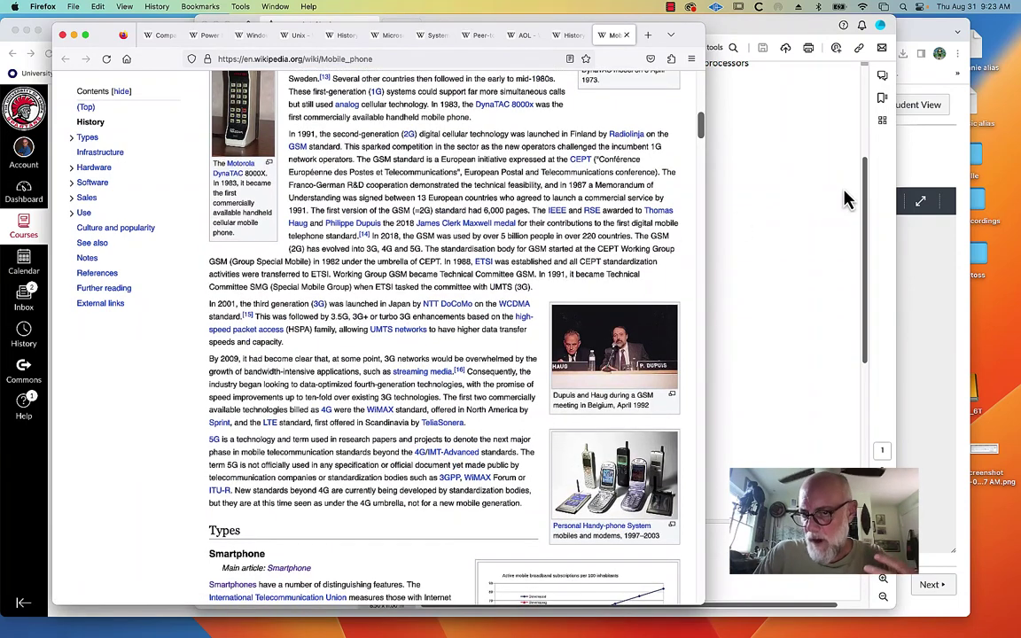
# - View the 1992–2014 mobile phone evolution photo full-size, then bring the link PDF forward
pyautogui.click(866, 209)
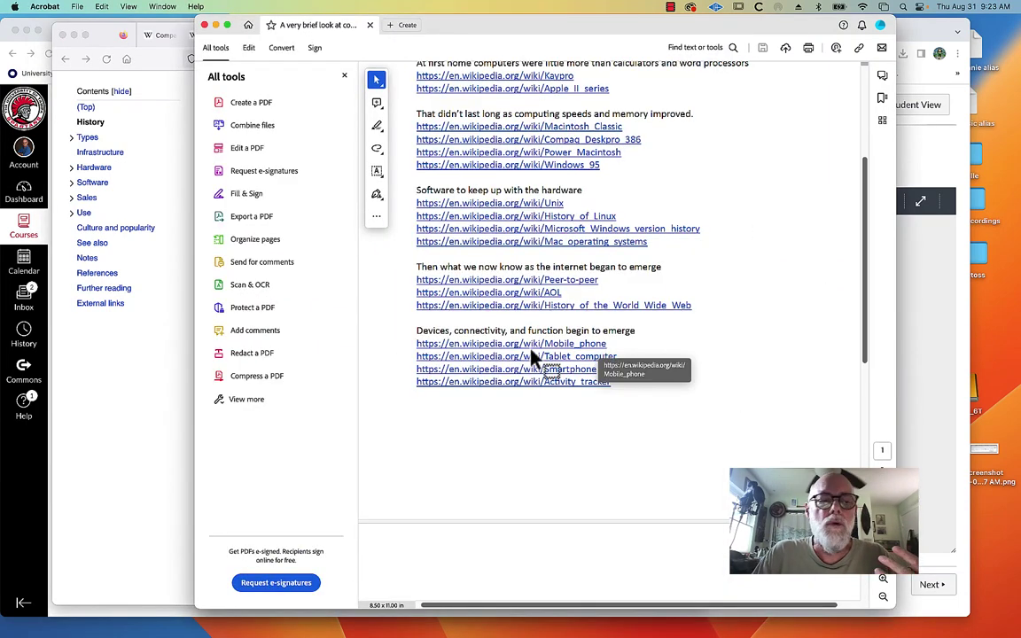
pyautogui.click(122, 390)
pyautogui.scroll(10, 642, 118)
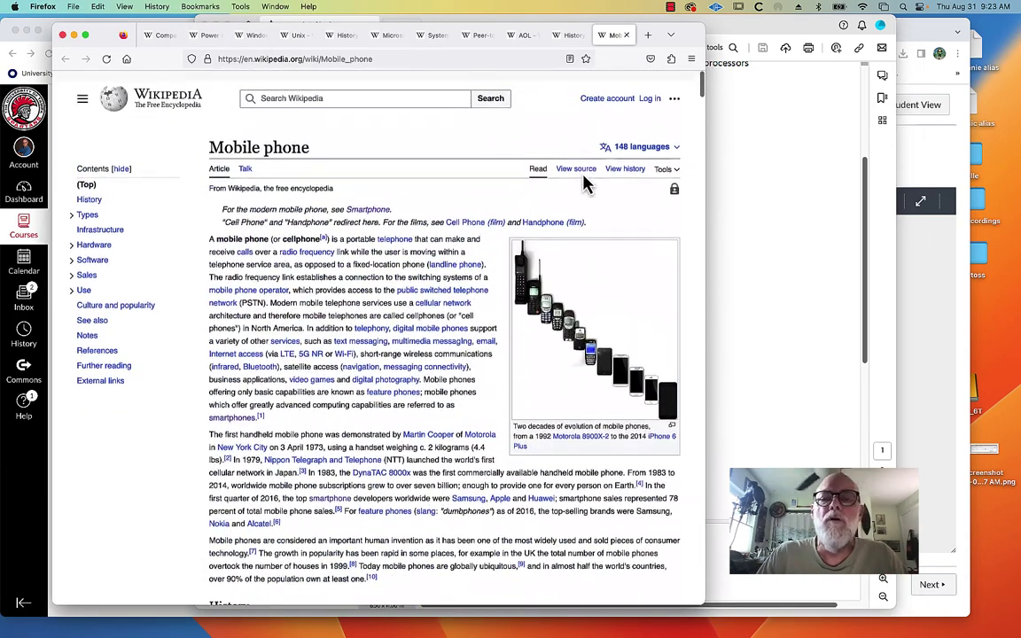
pyautogui.click(522, 267)
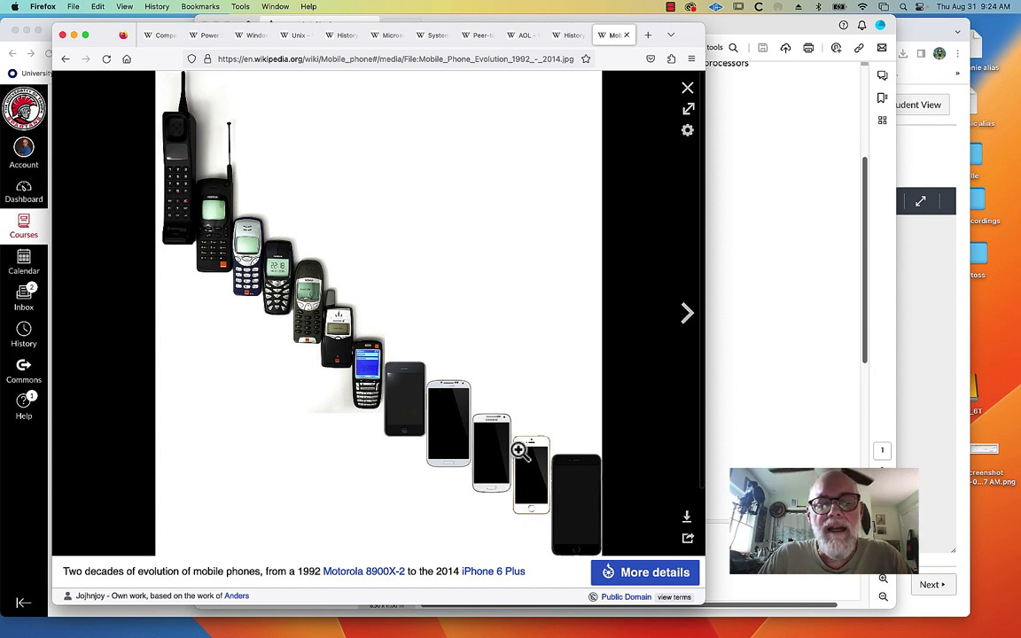
pyautogui.scroll(-3, 505, 289)
pyautogui.scroll(3, 505, 290)
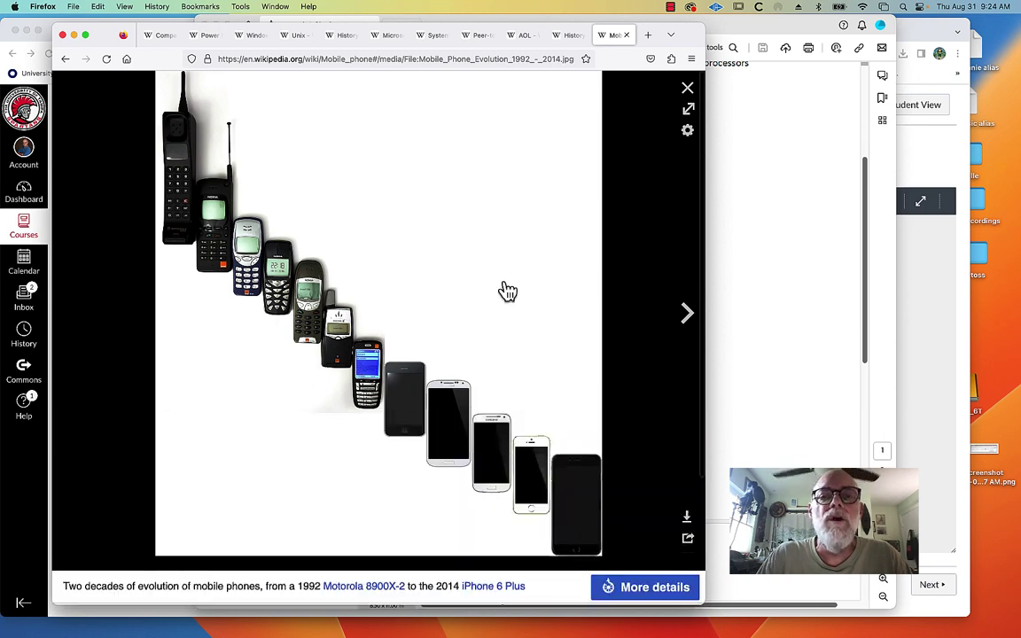
pyautogui.click(867, 247)
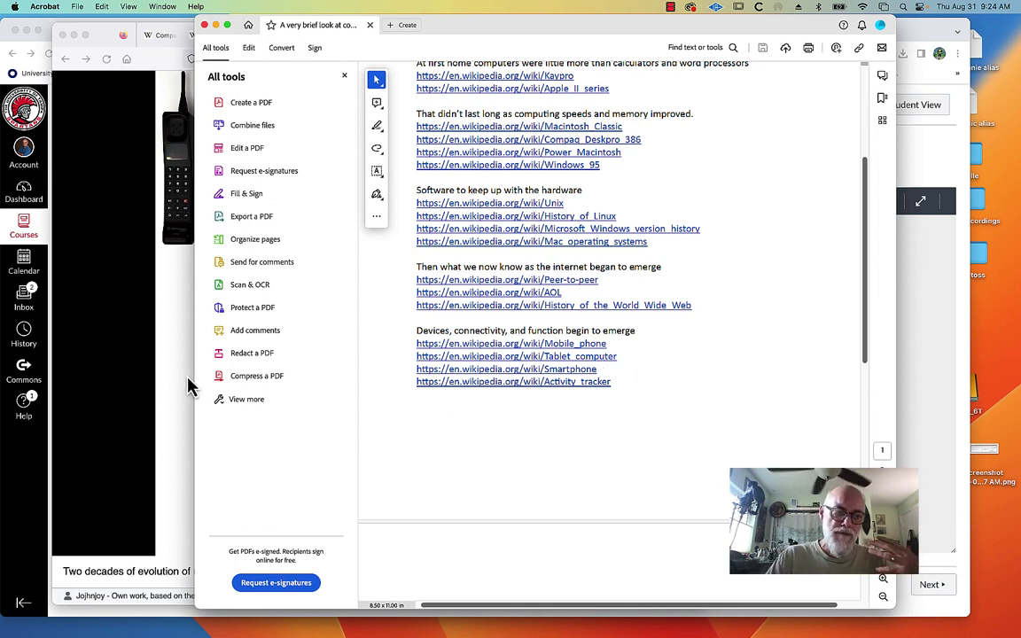
pyautogui.click(168, 344)
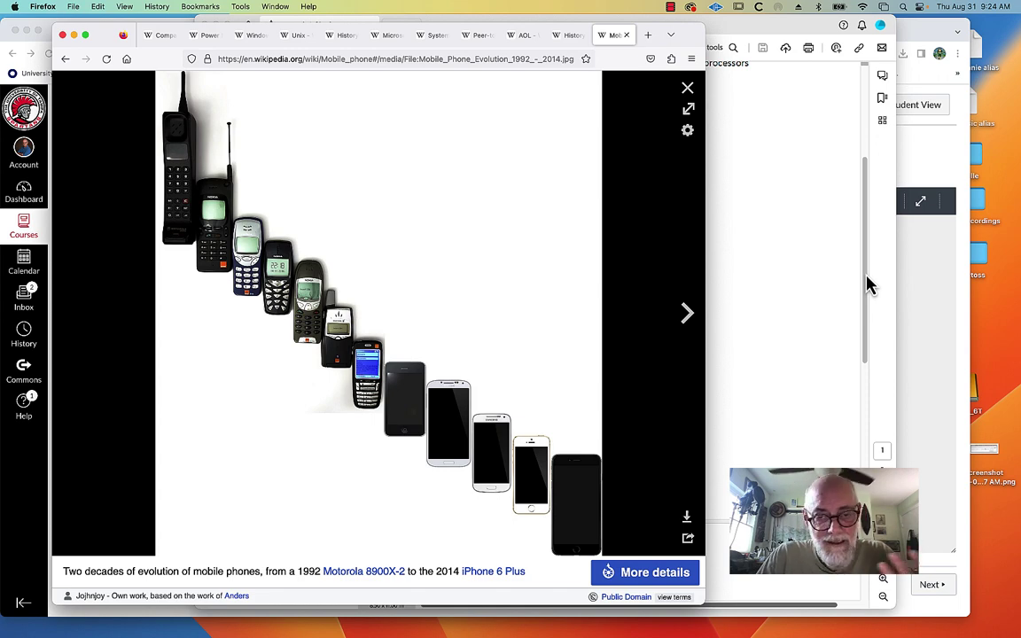
pyautogui.click(868, 284)
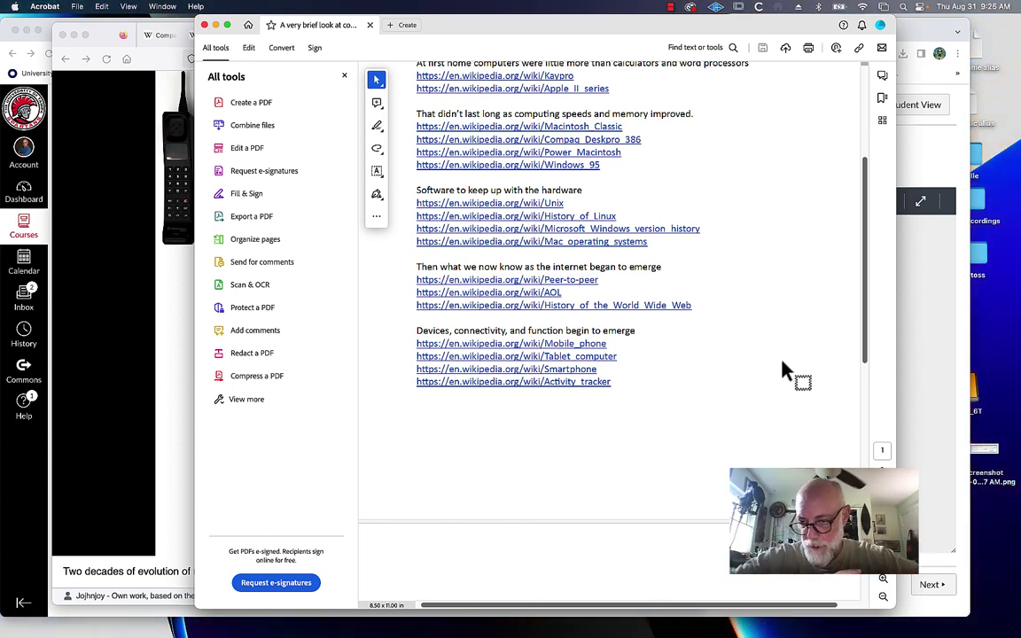
# - Open the Tablet computer Wikipedia article from the PDF and start reading its History
pyautogui.click(572, 358)
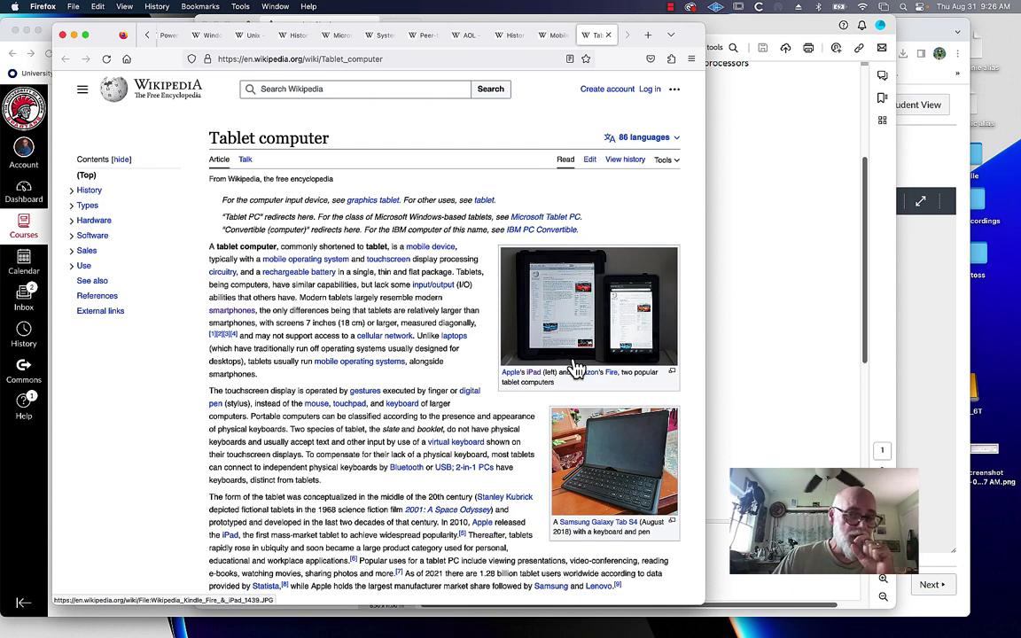
pyautogui.scroll(-3, 576, 368)
pyautogui.scroll(-1, 576, 368)
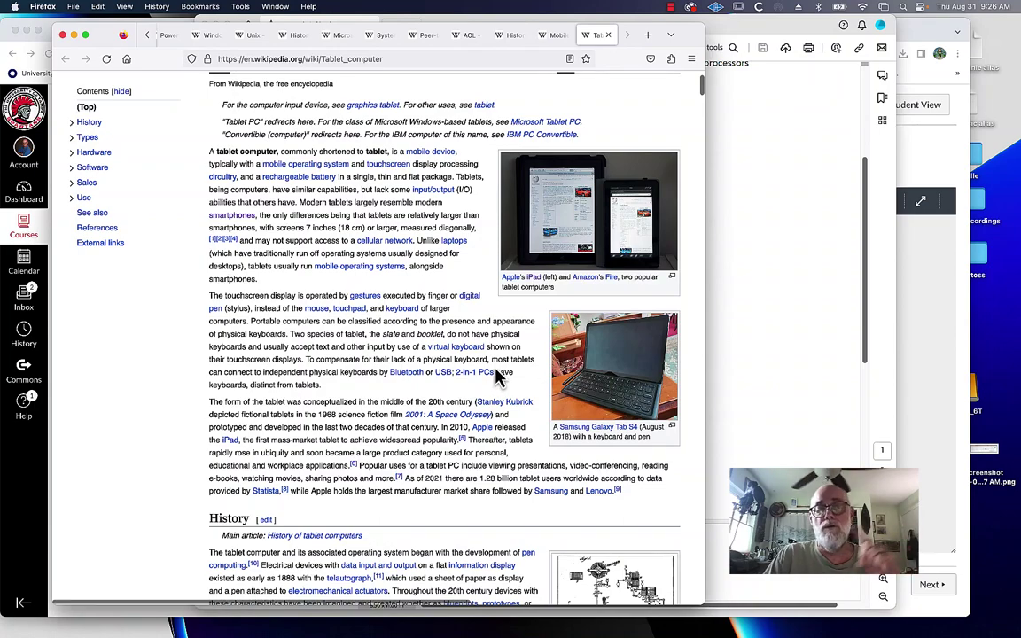
pyautogui.scroll(-4, 502, 378)
pyautogui.scroll(-5, 499, 379)
pyautogui.scroll(-2, 498, 378)
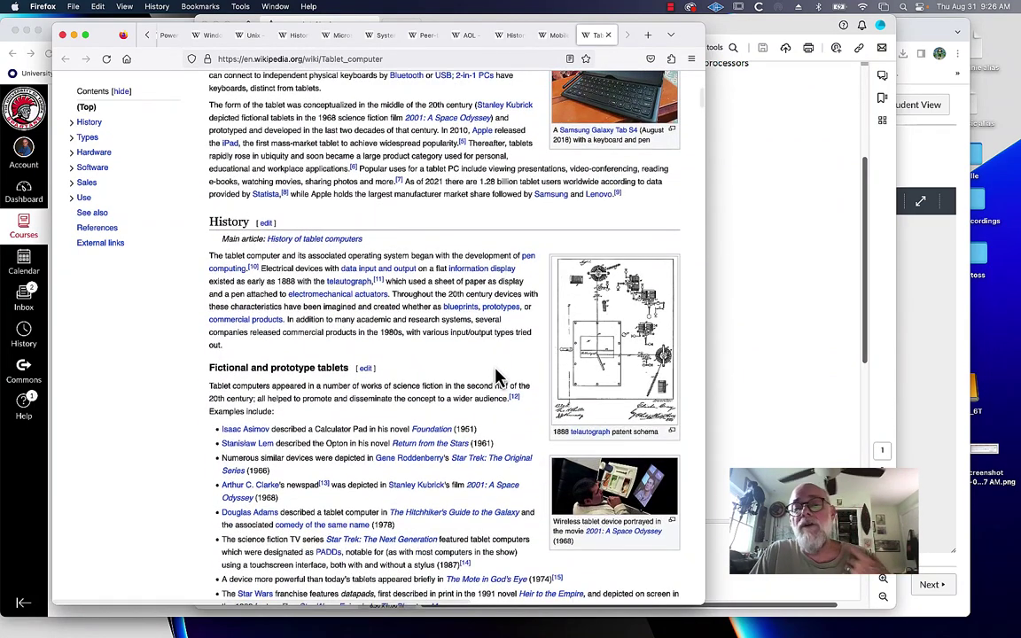
# - Read the Tablet computer article through its Modern tablets and Types sections
pyautogui.scroll(-5, 497, 378)
pyautogui.scroll(-5, 496, 378)
pyautogui.scroll(-3, 496, 376)
pyautogui.scroll(-3, 496, 375)
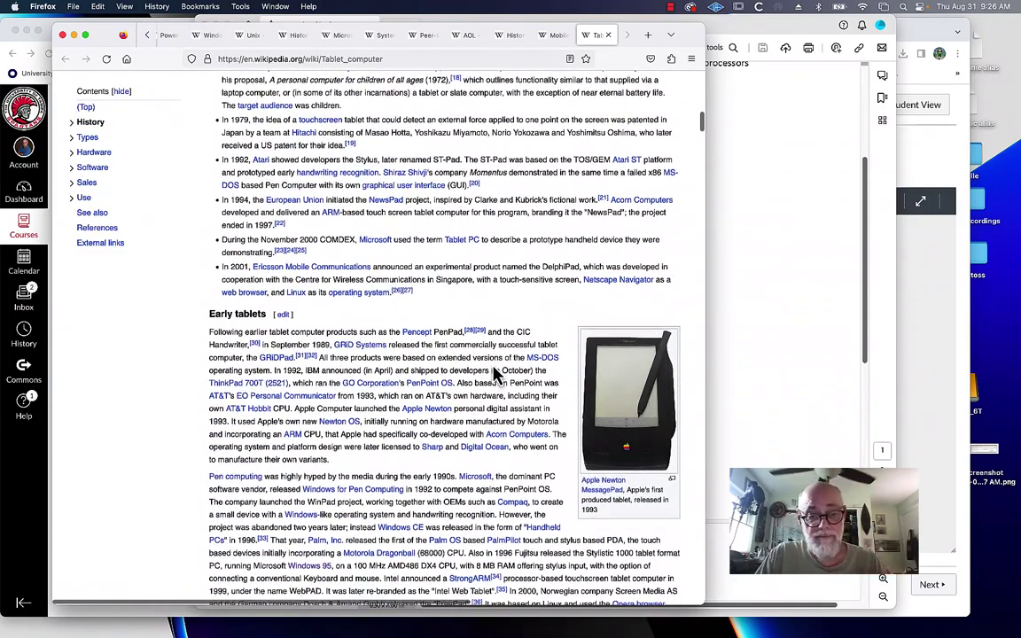
pyautogui.scroll(-2, 496, 376)
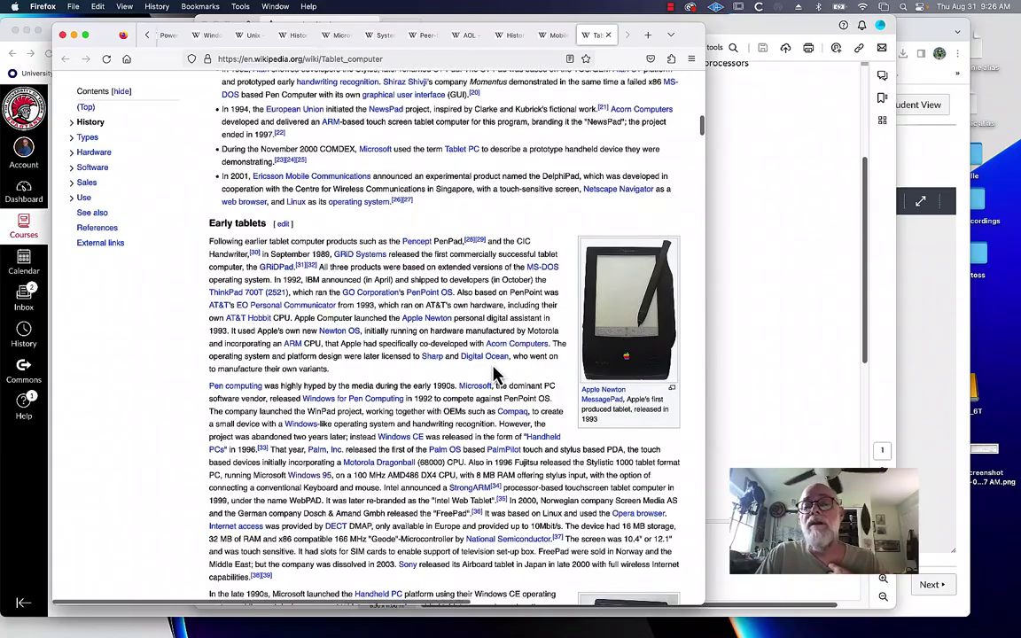
pyautogui.scroll(-2, 368, 348)
pyautogui.scroll(-3, 376, 336)
pyautogui.scroll(1, 371, 330)
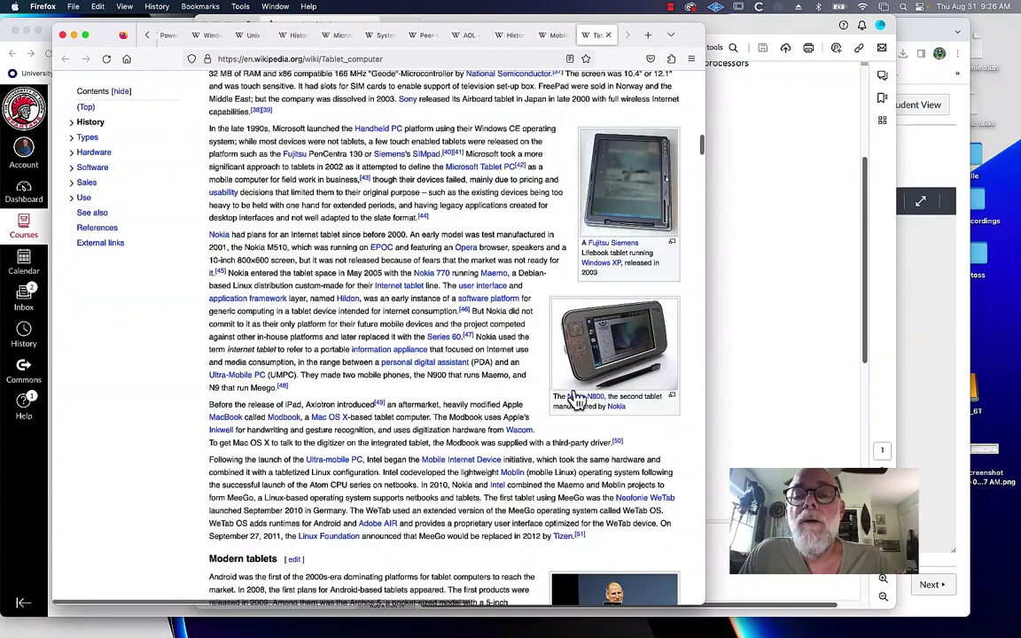
pyautogui.scroll(-1, 502, 406)
pyautogui.scroll(-2, 499, 400)
pyautogui.scroll(-1, 498, 399)
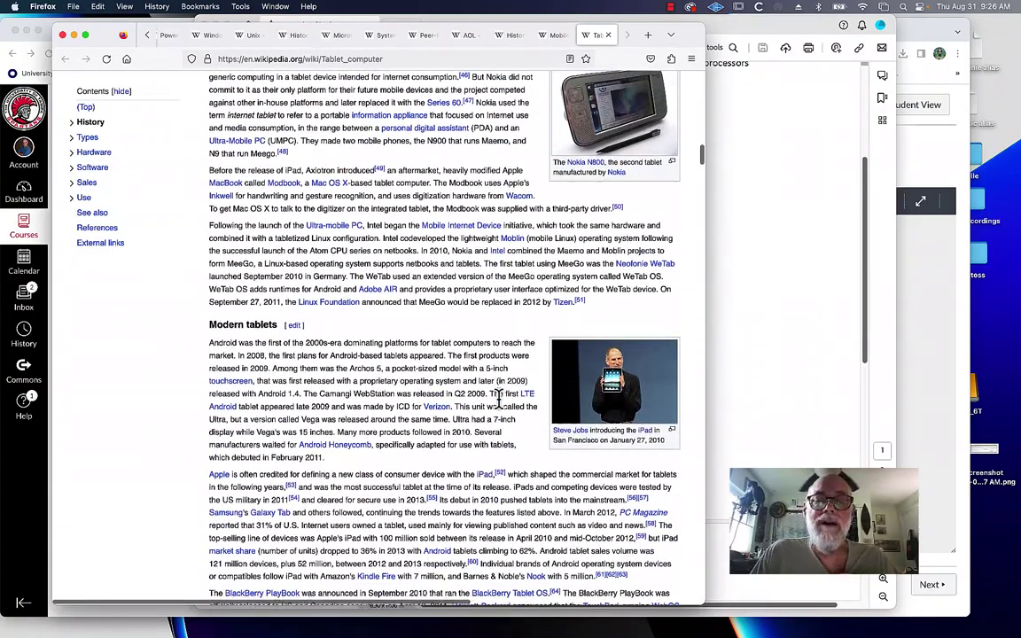
pyautogui.scroll(-3, 498, 399)
pyautogui.scroll(-1, 499, 399)
pyautogui.scroll(-2, 500, 403)
pyautogui.scroll(-1, 501, 406)
pyautogui.scroll(-1, 502, 410)
pyautogui.scroll(-4, 502, 409)
pyautogui.scroll(-1, 500, 407)
pyautogui.scroll(-2, 500, 405)
pyautogui.scroll(-3, 498, 399)
pyautogui.scroll(10, 501, 410)
pyautogui.scroll(5, 461, 354)
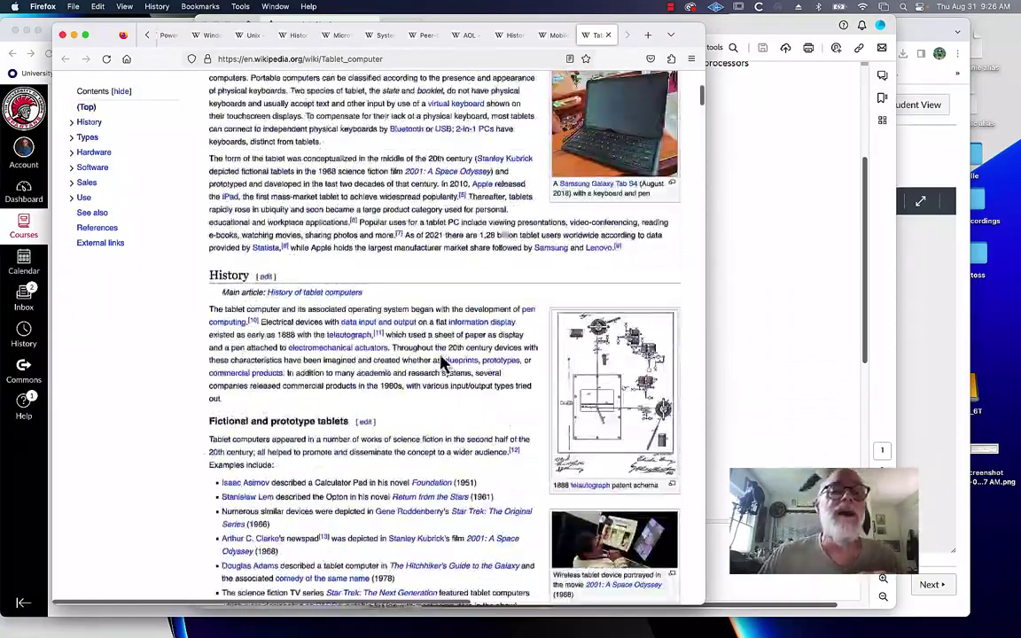
# - Search the web for 'Handspring hand held' from the address bar
pyautogui.click(443, 59)
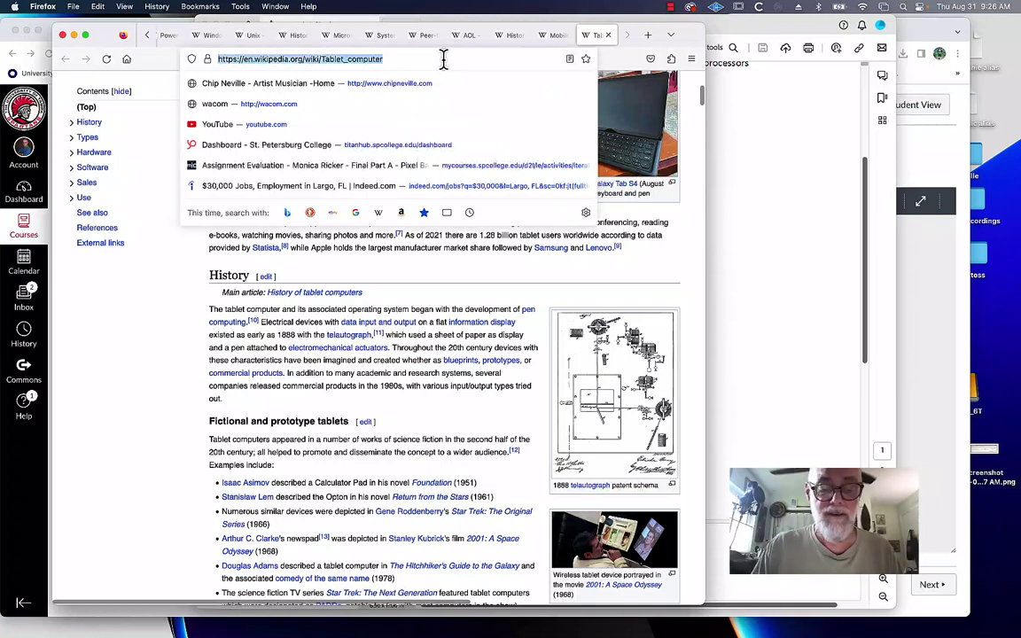
pyautogui.write('Handspring hand held')
pyautogui.press('Return')
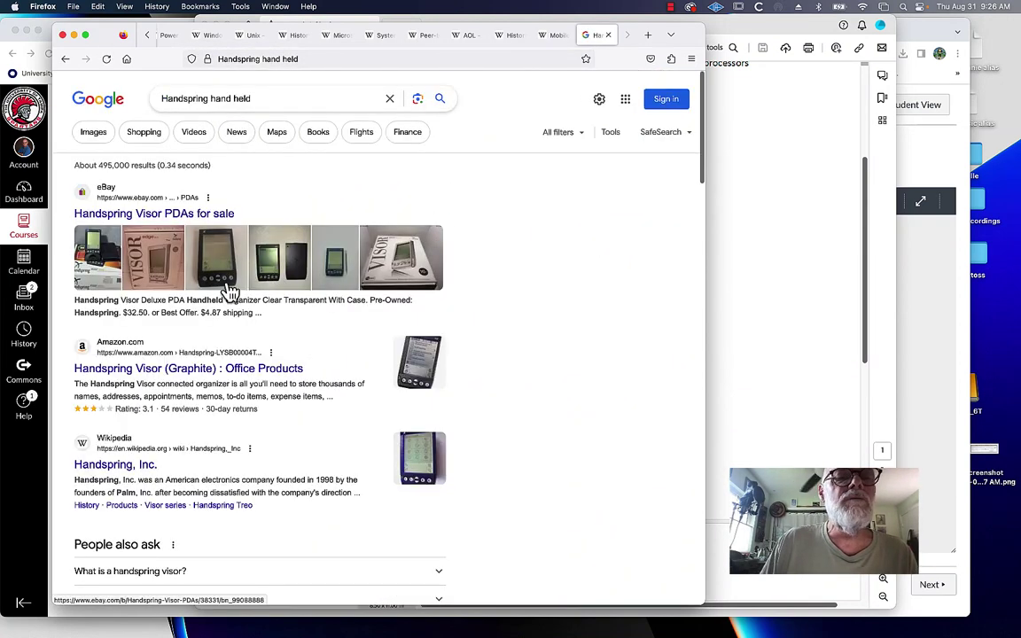
# - View an eBay listing for a Palm OS Handspring Visor, then close the eBay pages
pyautogui.click(226, 286)
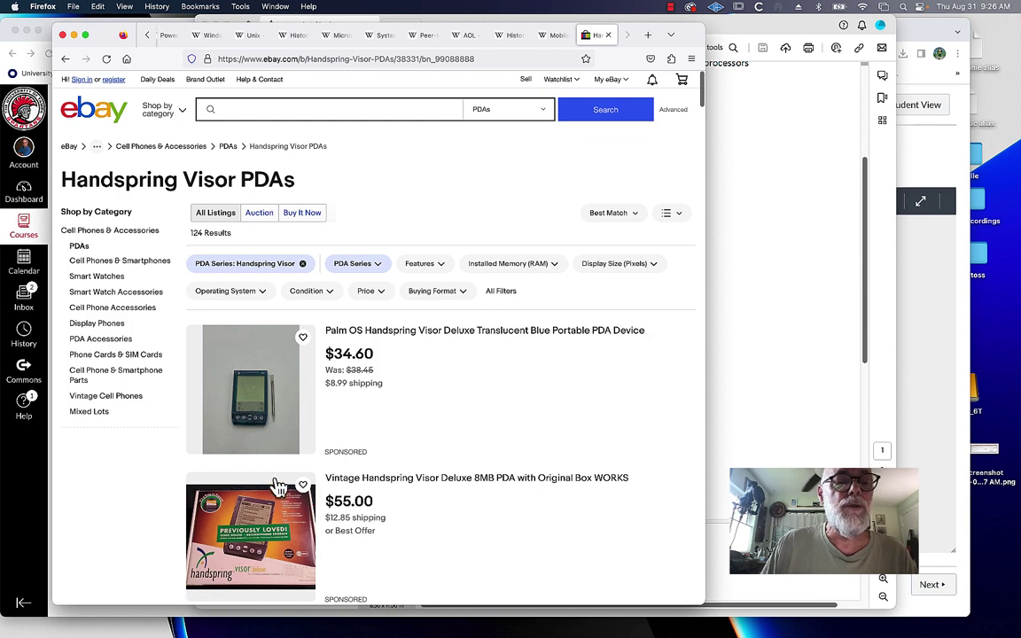
pyautogui.click(263, 412)
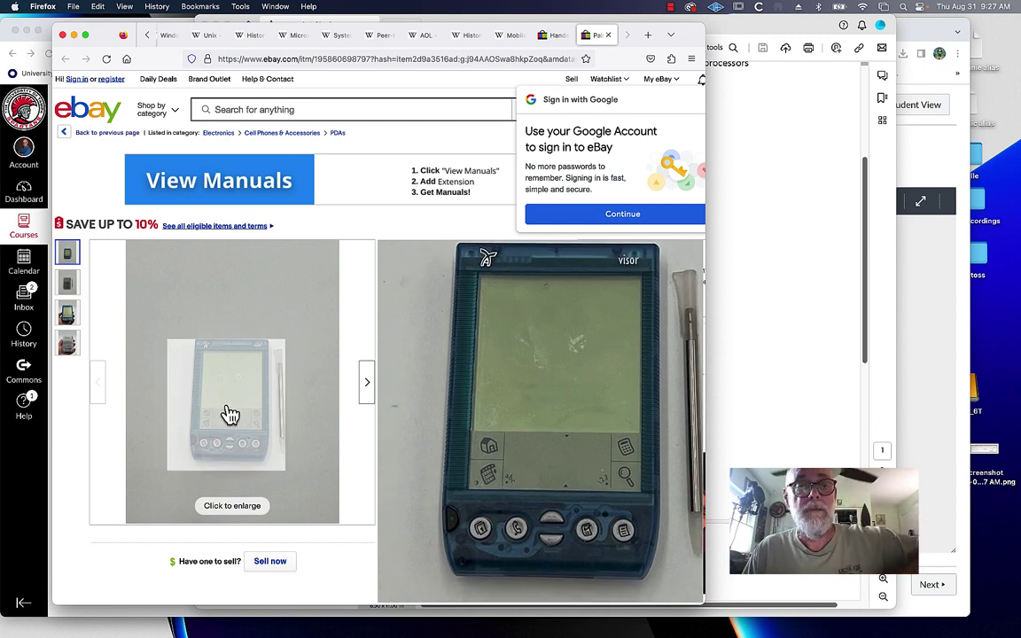
pyautogui.click(608, 36)
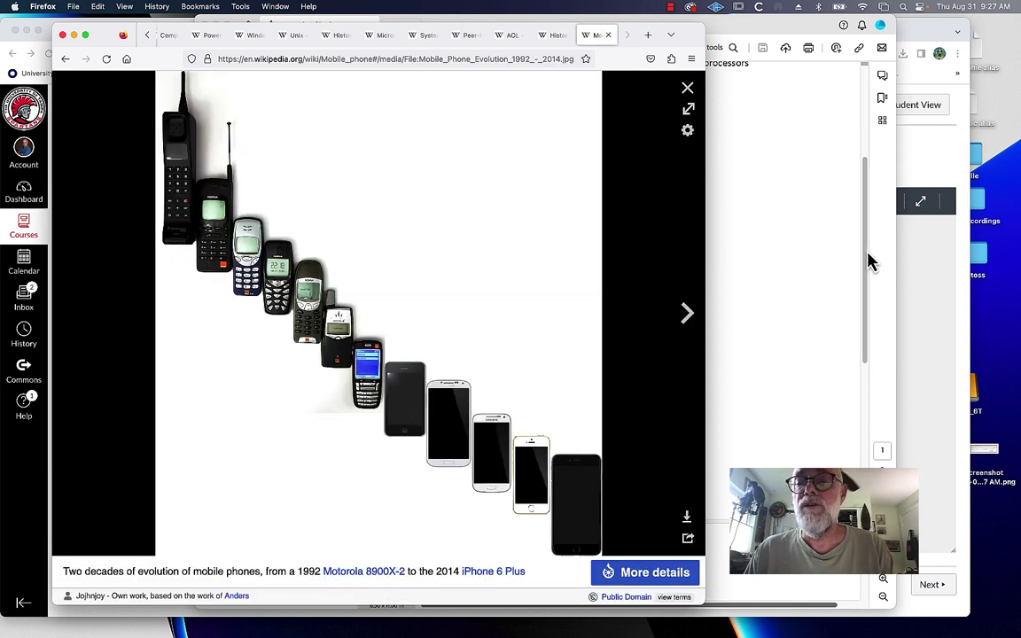
# - Open the Smartphone Wikipedia article from the PDF link list and read down its History sections
pyautogui.click(869, 261)
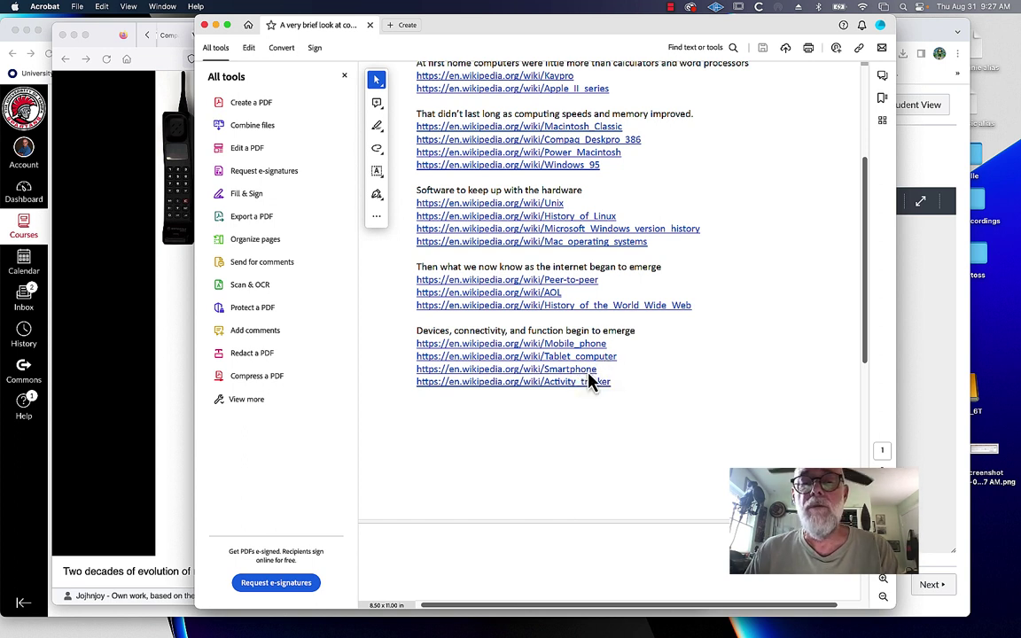
pyautogui.click(586, 370)
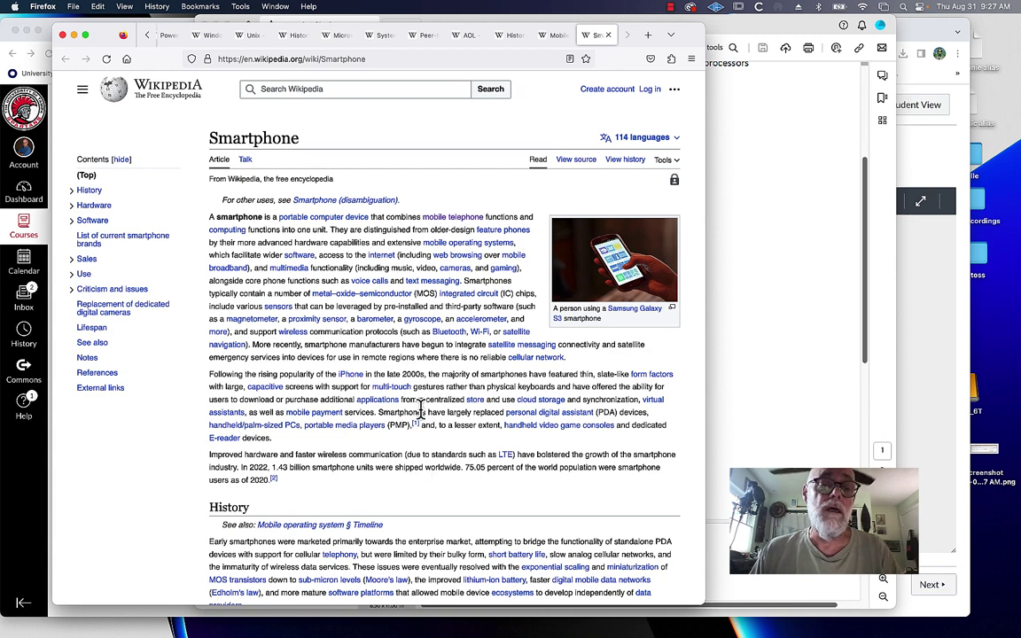
pyautogui.scroll(-3, 421, 407)
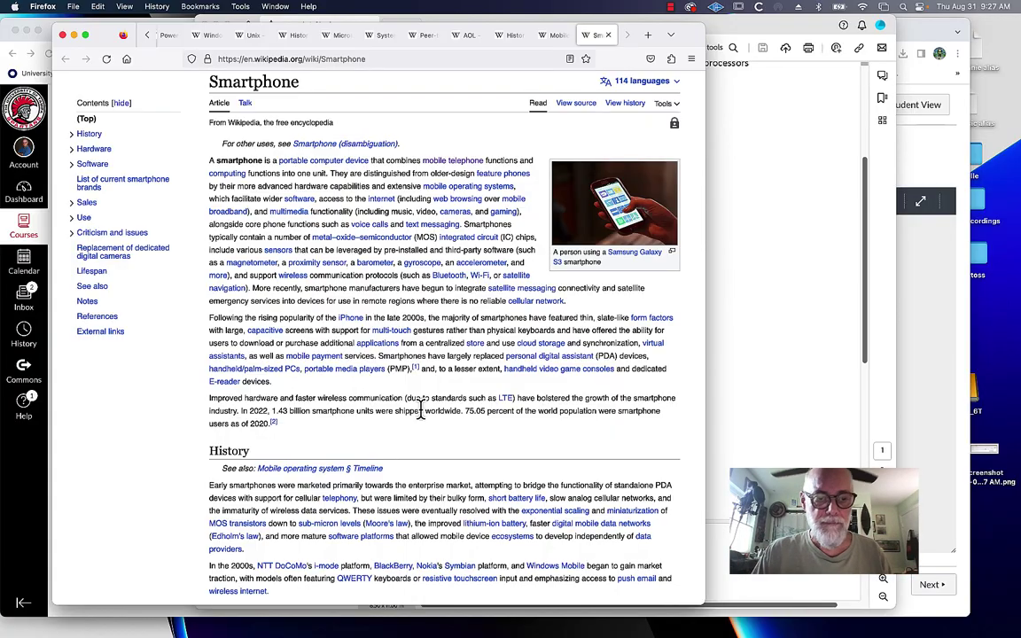
pyautogui.scroll(-2, 421, 409)
pyautogui.scroll(-3, 421, 410)
pyautogui.scroll(-2, 421, 408)
pyautogui.scroll(-3, 421, 407)
pyautogui.scroll(-1, 421, 408)
pyautogui.scroll(-5, 420, 408)
pyautogui.scroll(-1, 421, 408)
pyautogui.scroll(-3, 420, 403)
pyautogui.scroll(-1, 421, 407)
pyautogui.scroll(-1, 423, 414)
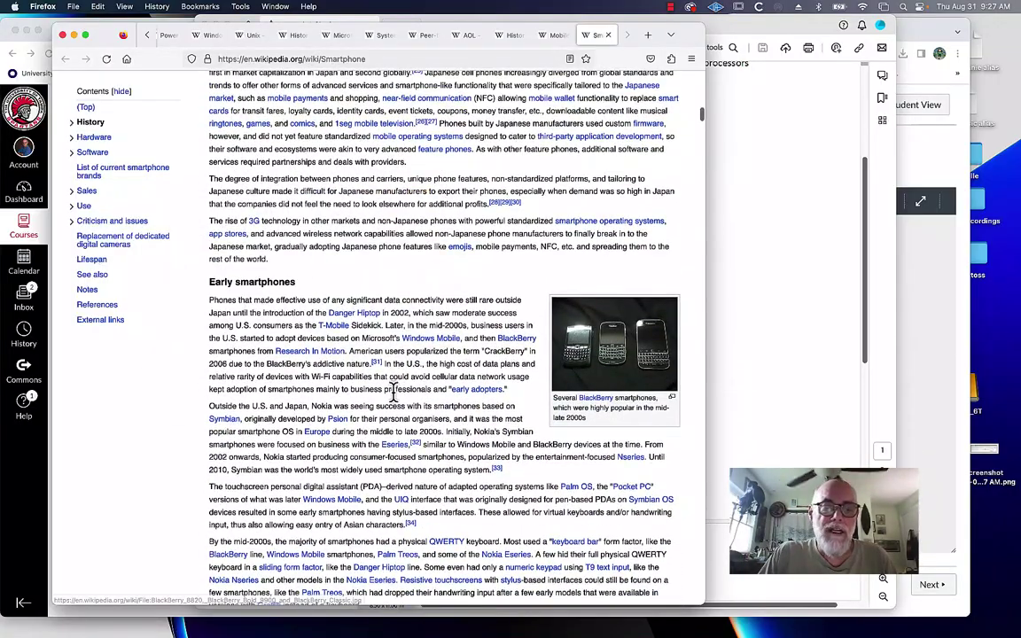
pyautogui.scroll(-3, 394, 390)
pyautogui.scroll(-2, 395, 394)
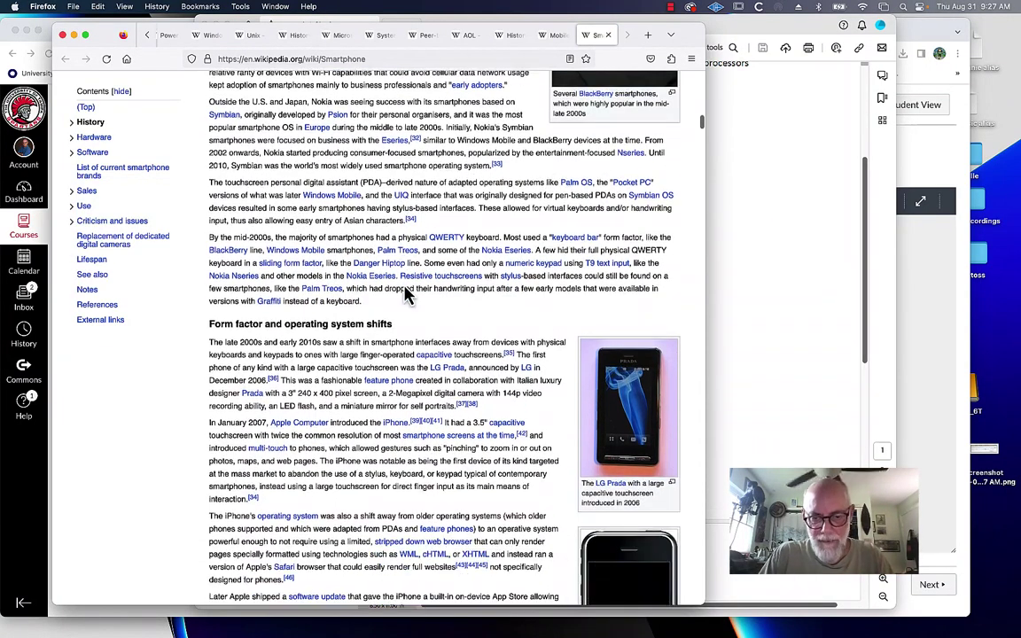
# - Read on into Camera advancements, then return to the PDF of Wikipedia links
pyautogui.scroll(2, 405, 288)
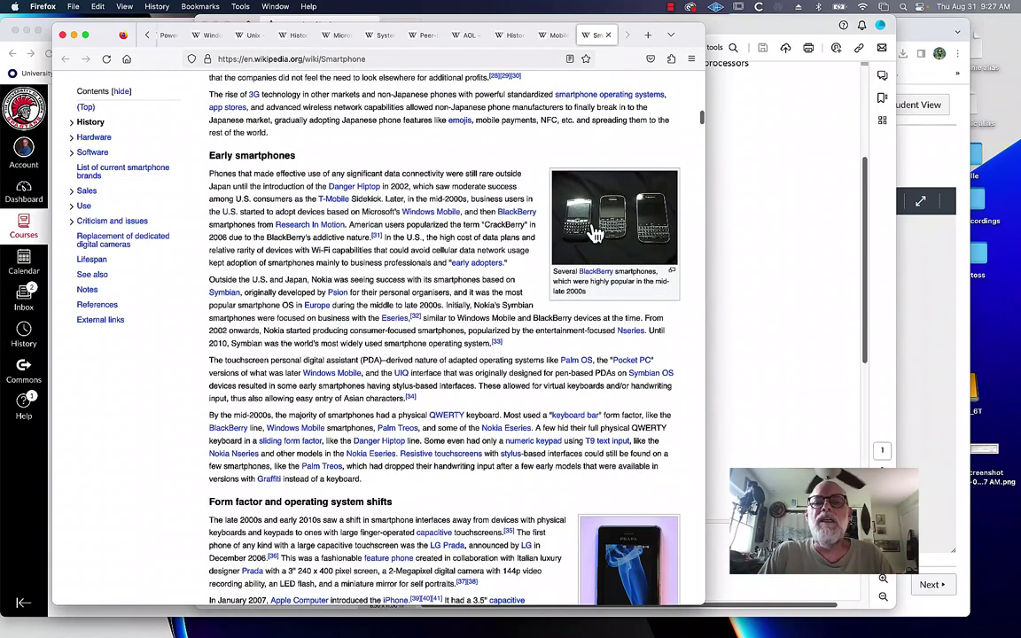
pyautogui.scroll(1, 433, 280)
pyautogui.scroll(-2, 431, 275)
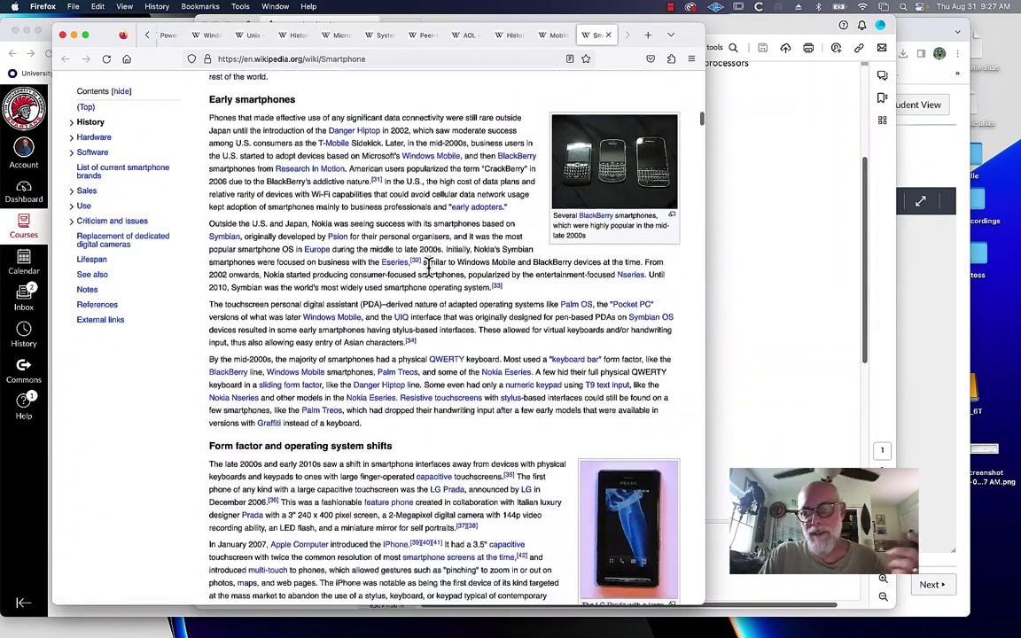
pyautogui.scroll(-2, 428, 268)
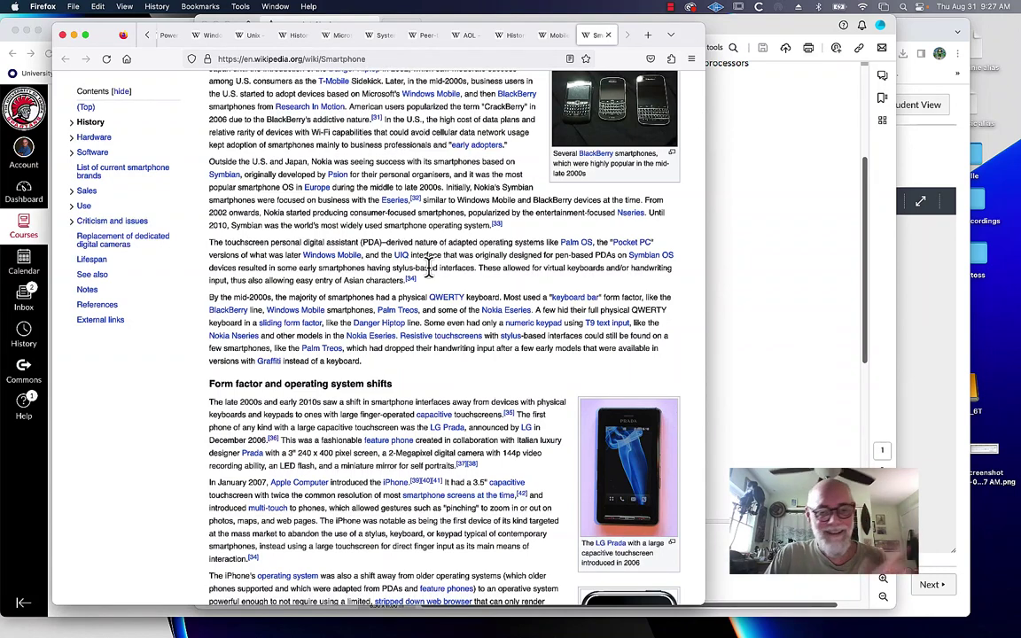
pyautogui.scroll(-1, 429, 266)
pyautogui.scroll(-2, 429, 266)
pyautogui.scroll(-1, 429, 266)
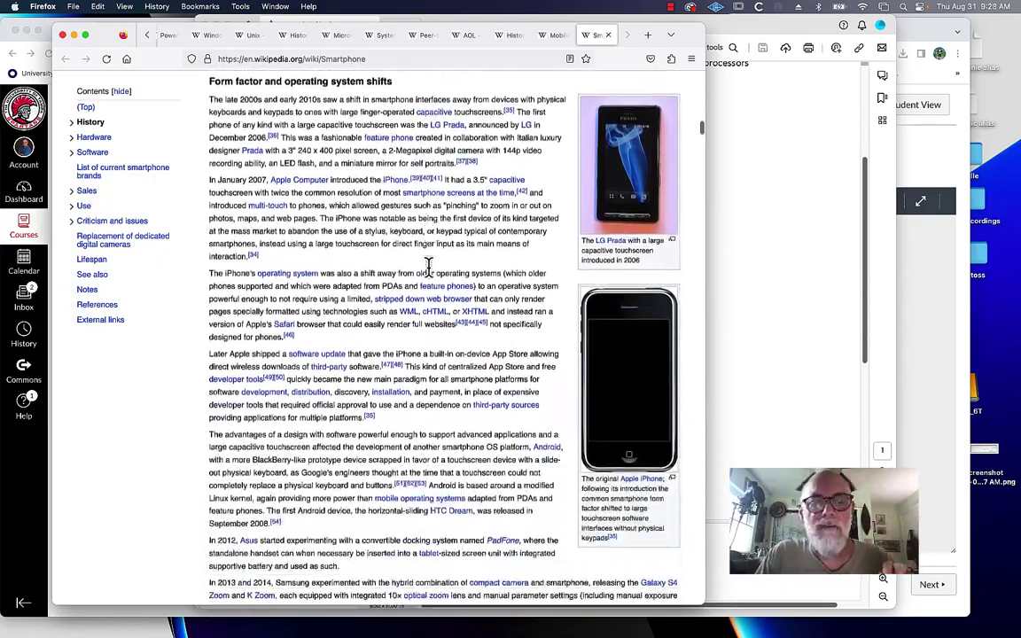
pyautogui.scroll(-3, 429, 268)
pyautogui.scroll(-3, 429, 269)
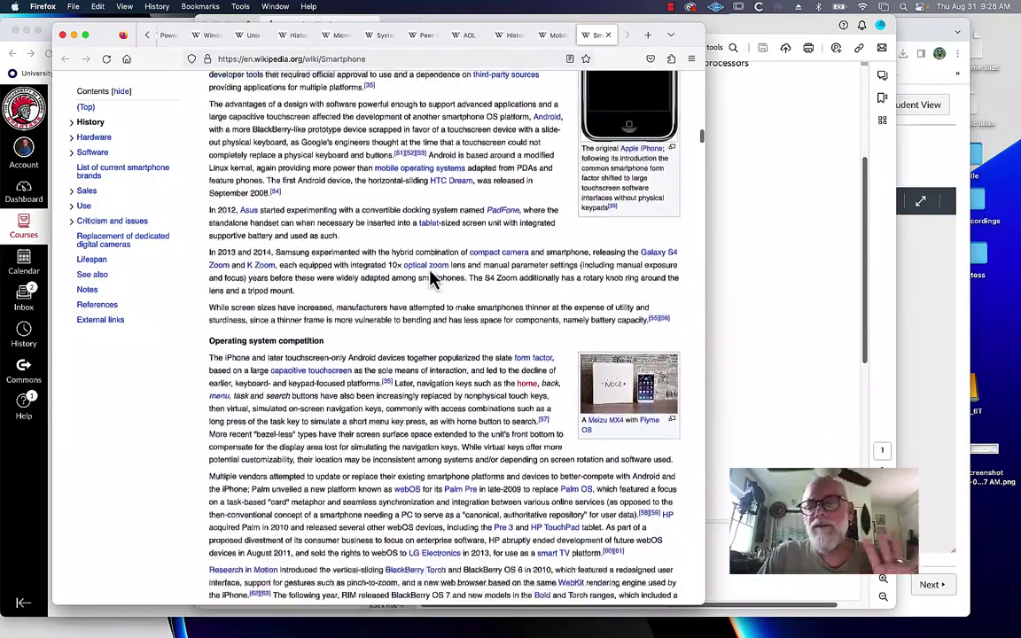
pyautogui.scroll(-3, 428, 280)
pyautogui.scroll(-4, 429, 266)
pyautogui.scroll(-5, 429, 268)
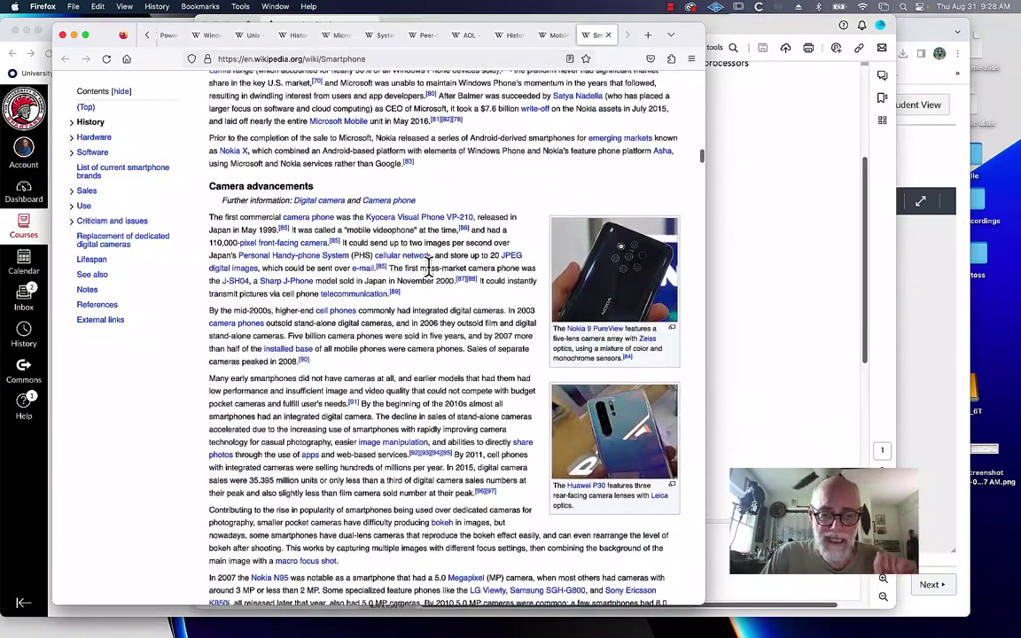
pyautogui.scroll(-2, 431, 265)
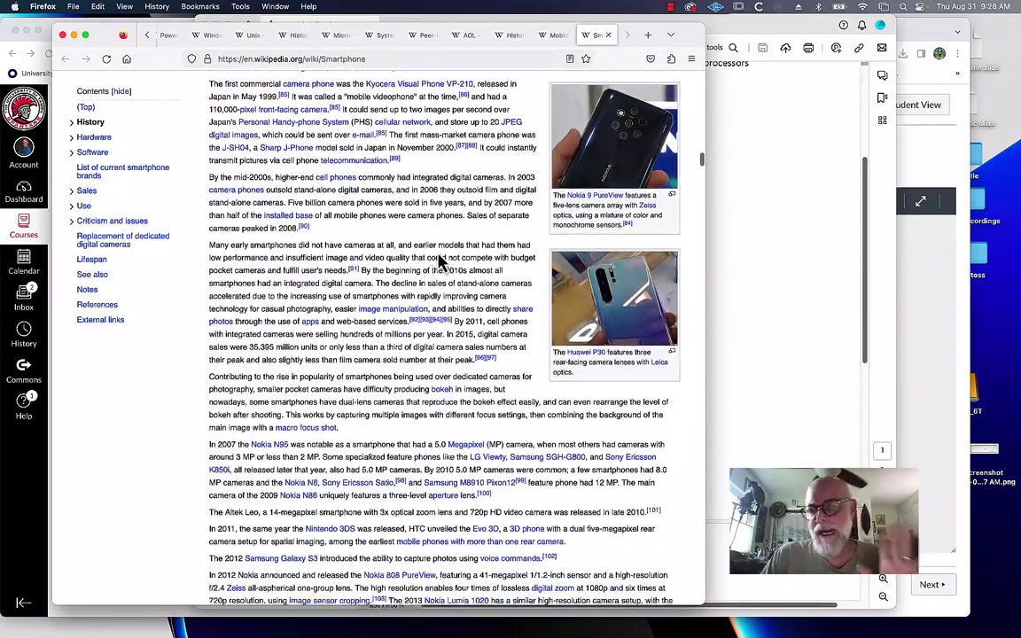
pyautogui.click(868, 282)
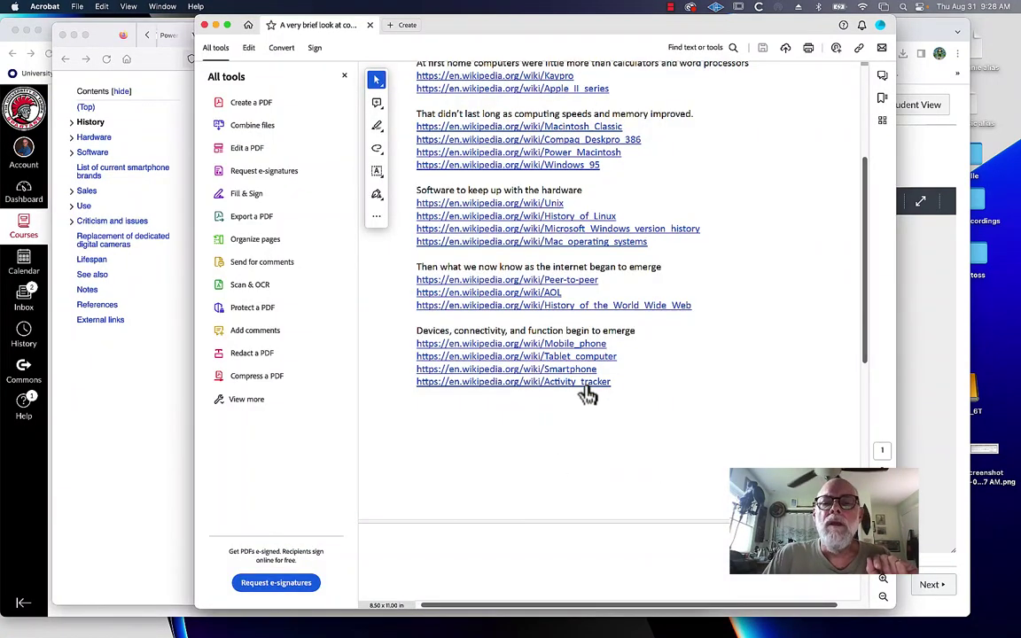
# - Open the Activity tracker article from the PDF, then Google 'Dick tracy watch' in a new tab
pyautogui.click(585, 382)
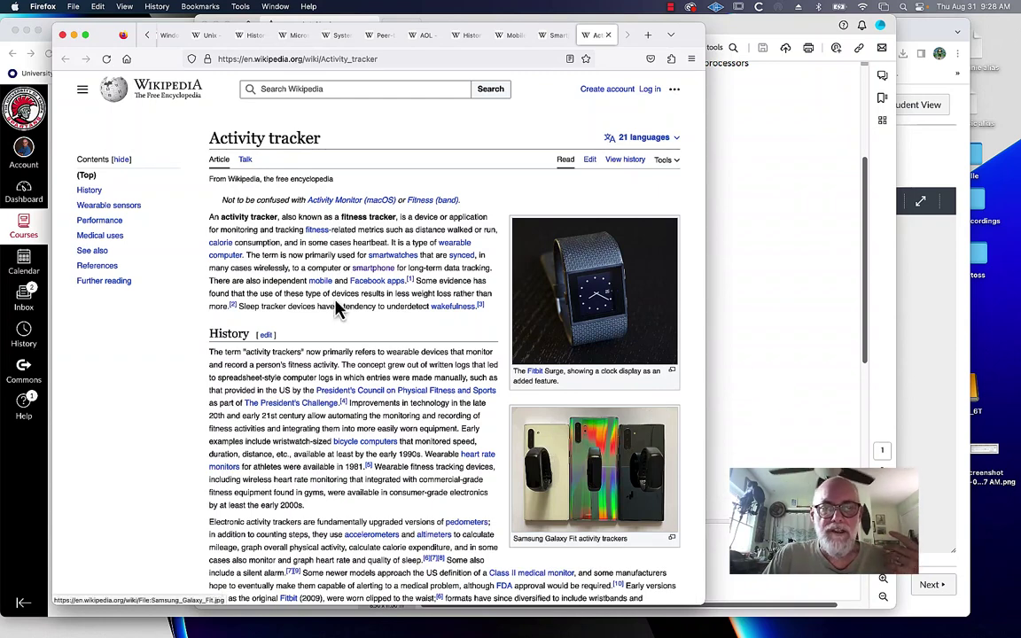
pyautogui.click(648, 35)
pyautogui.write('Dic')
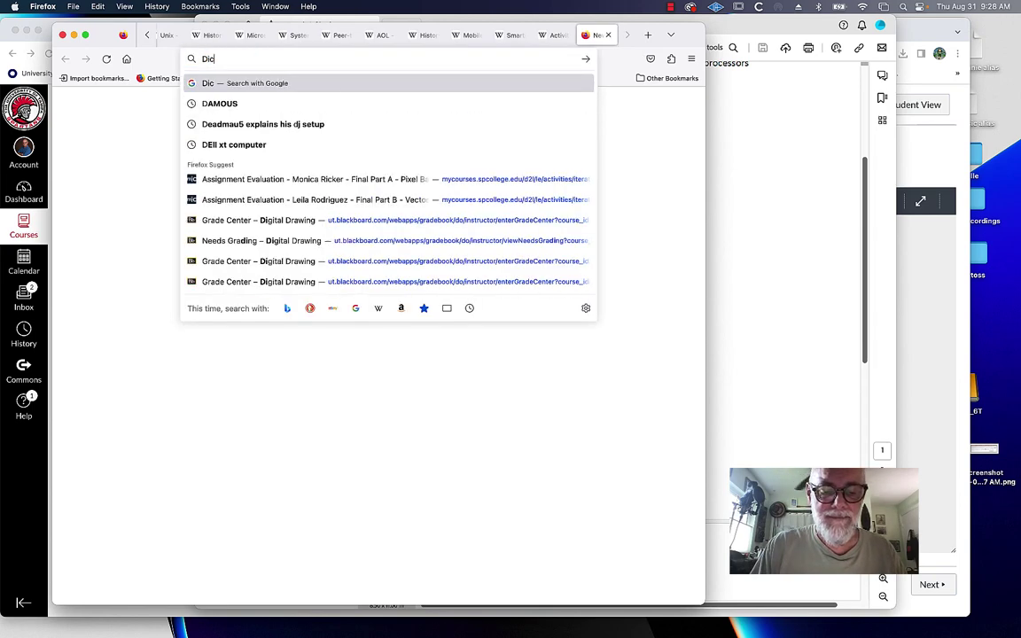
pyautogui.write('k tra')
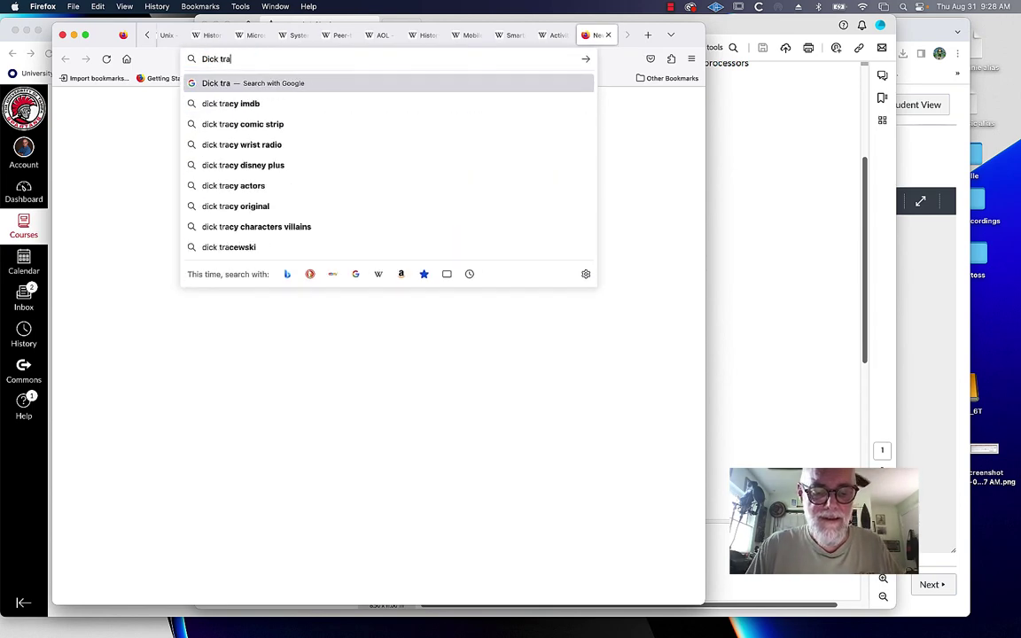
pyautogui.write('cy watch')
pyautogui.press('Return')
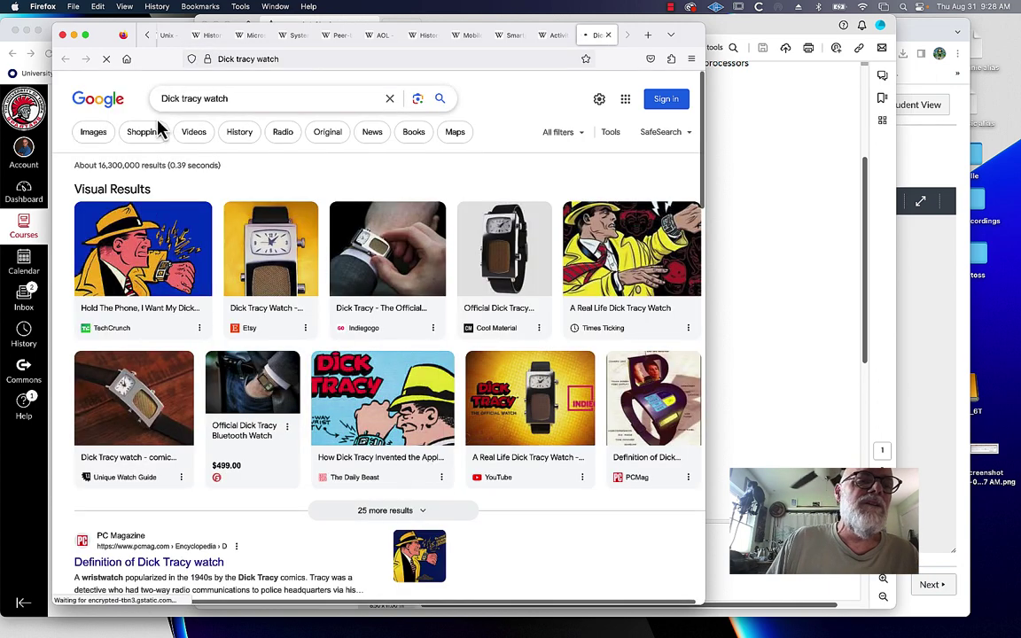
# - Switch to image results and preview the TechCrunch Dick Tracy comic image
pyautogui.click(95, 135)
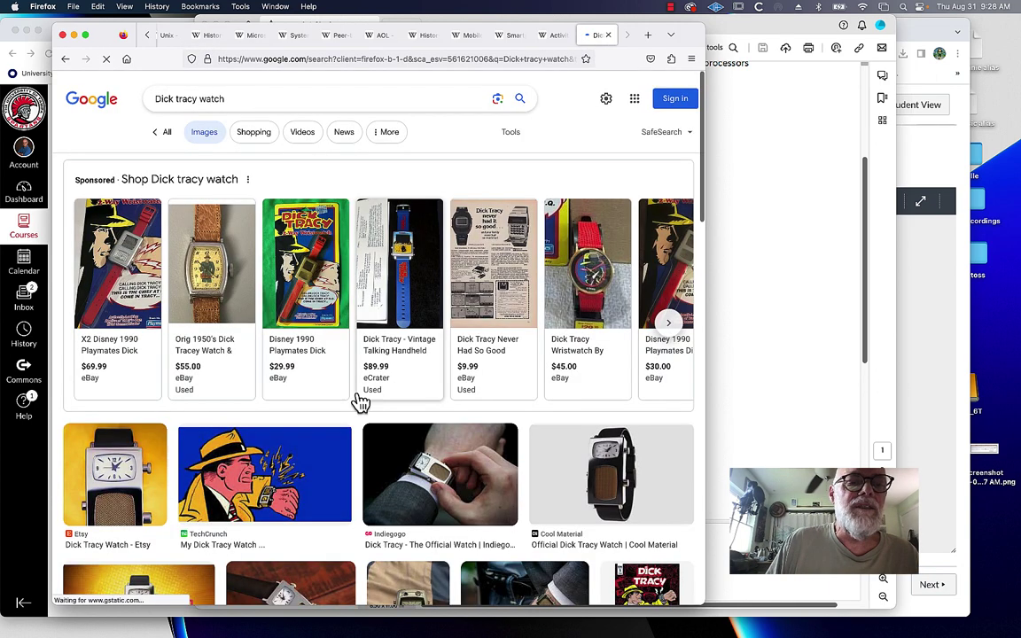
pyautogui.click(253, 452)
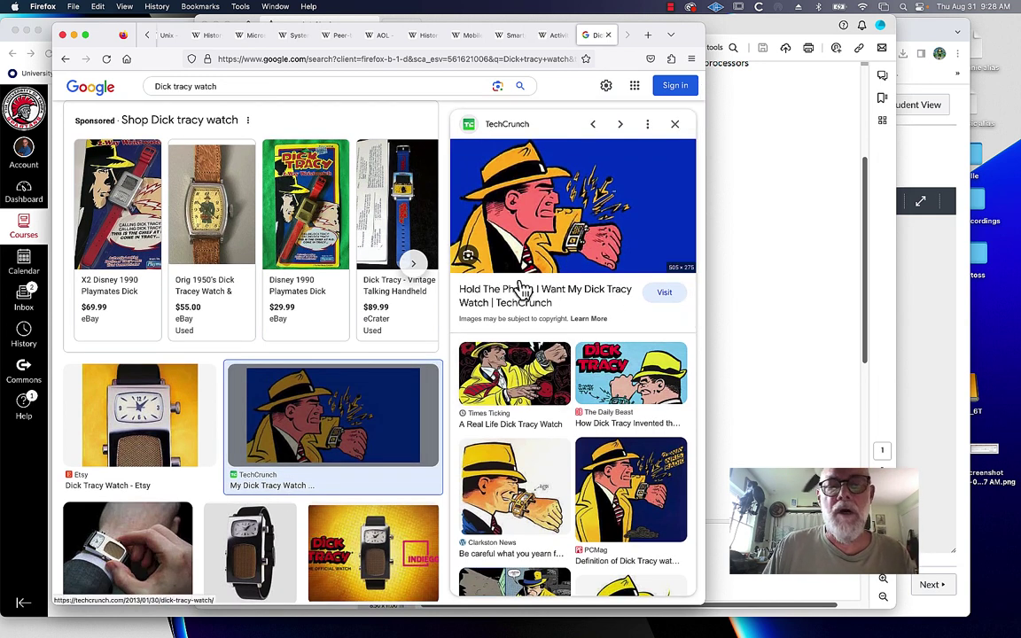
pyautogui.scroll(-2, 372, 373)
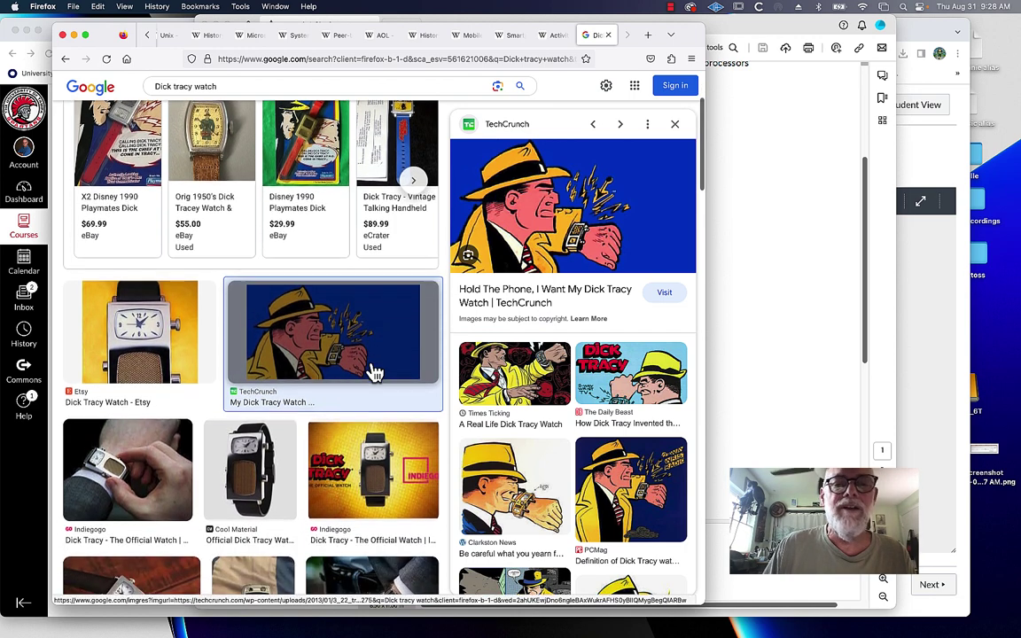
pyautogui.scroll(-5, 373, 368)
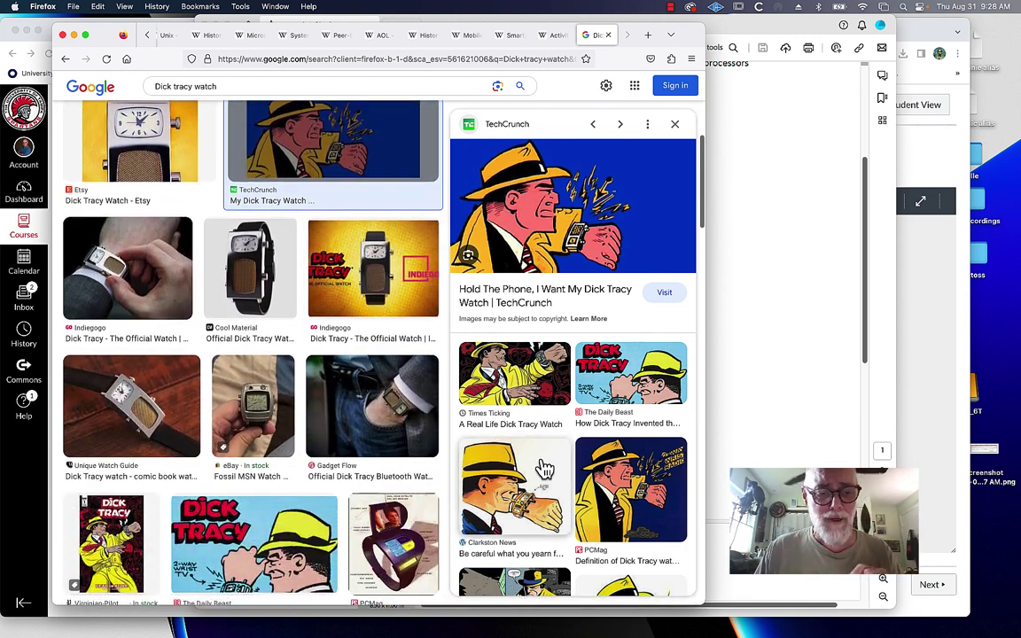
pyautogui.scroll(-3, 372, 521)
pyautogui.scroll(-4, 372, 521)
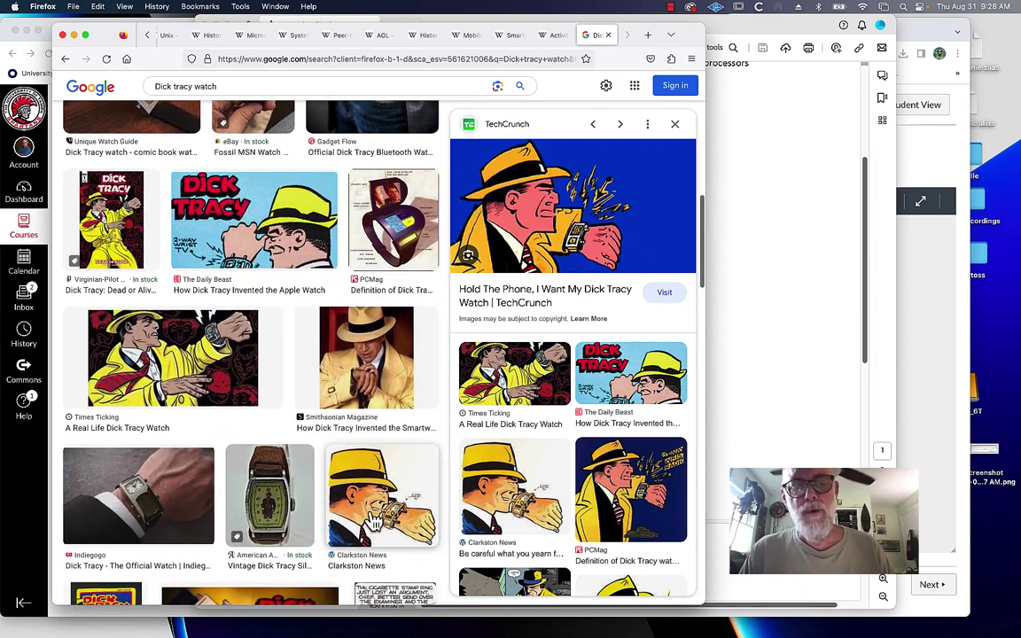
# - Close the Dick Tracy search tab and scroll the Activity tracker article down and back up
pyautogui.click(610, 41)
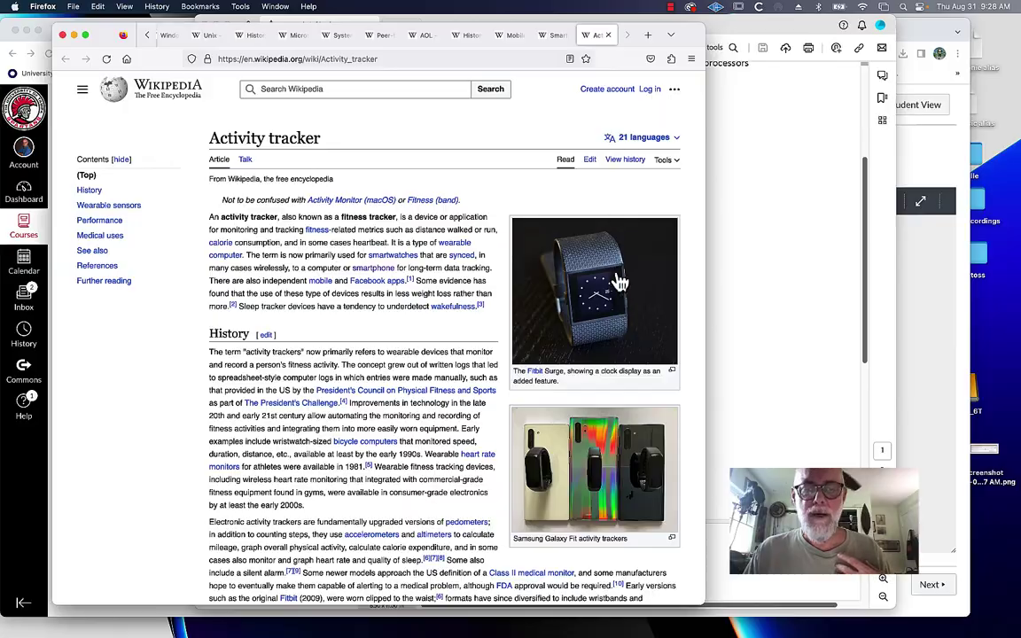
pyautogui.scroll(-3, 426, 332)
pyautogui.scroll(-10, 405, 327)
pyautogui.scroll(-5, 400, 315)
pyautogui.scroll(-5, 405, 325)
pyautogui.scroll(-10, 402, 319)
pyautogui.scroll(-5, 403, 324)
pyautogui.scroll(20, 404, 324)
pyautogui.scroll(10, 405, 326)
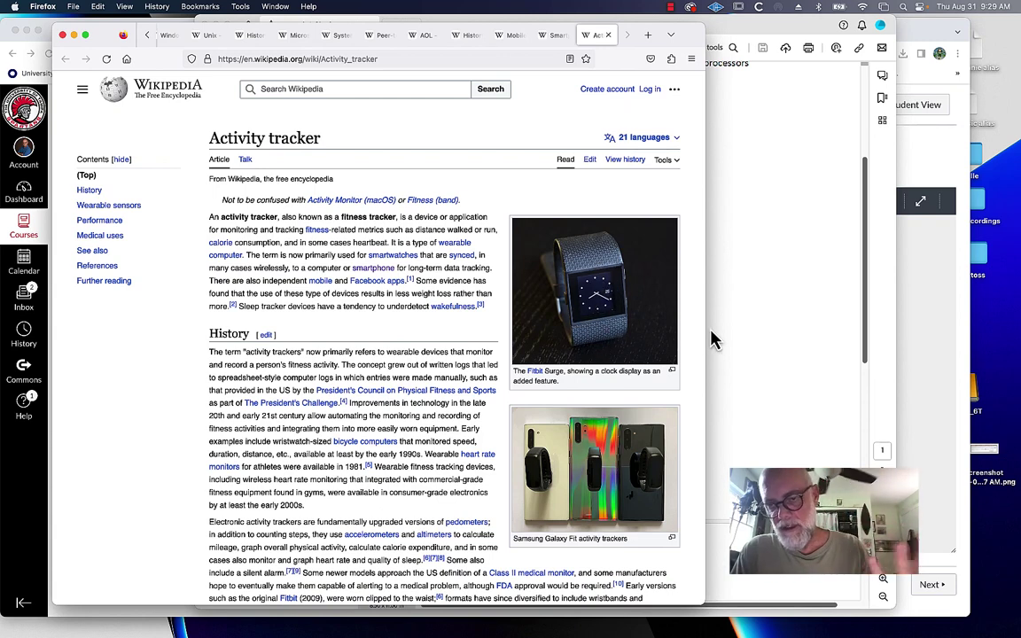
# - Close the History of Computers PDF in Acrobat, then return to the Activity tracker article
pyautogui.click(869, 340)
pyautogui.scroll(5, 714, 395)
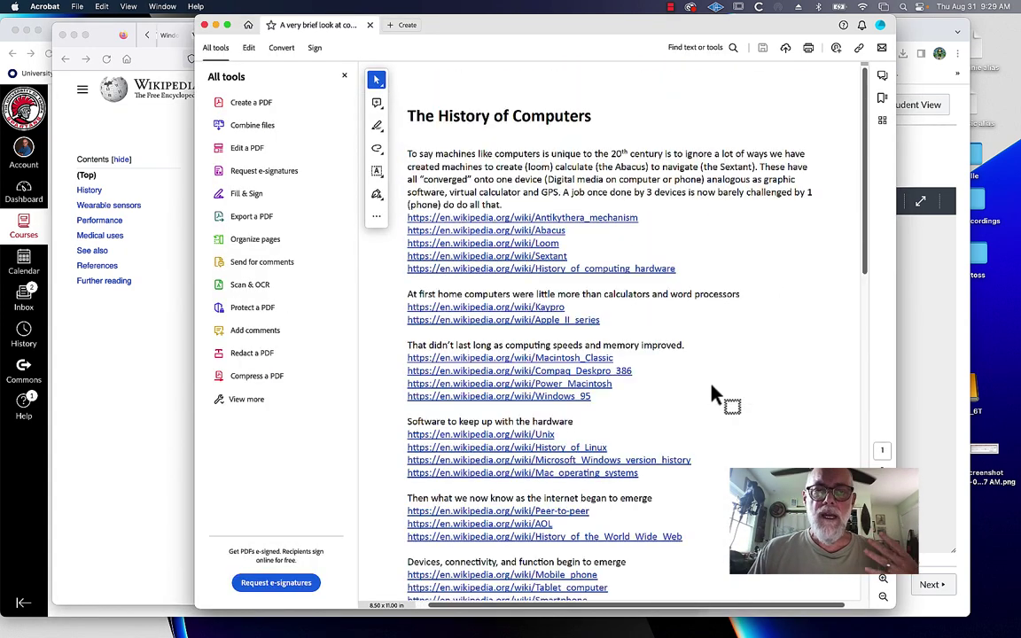
pyautogui.hscroll(2, 716, 397)
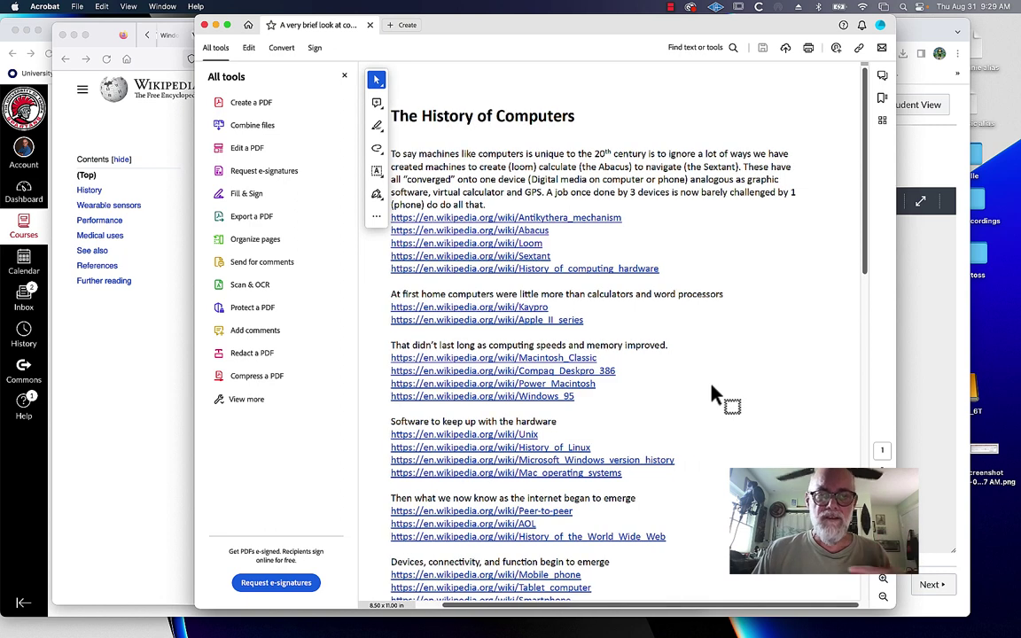
pyautogui.click(370, 26)
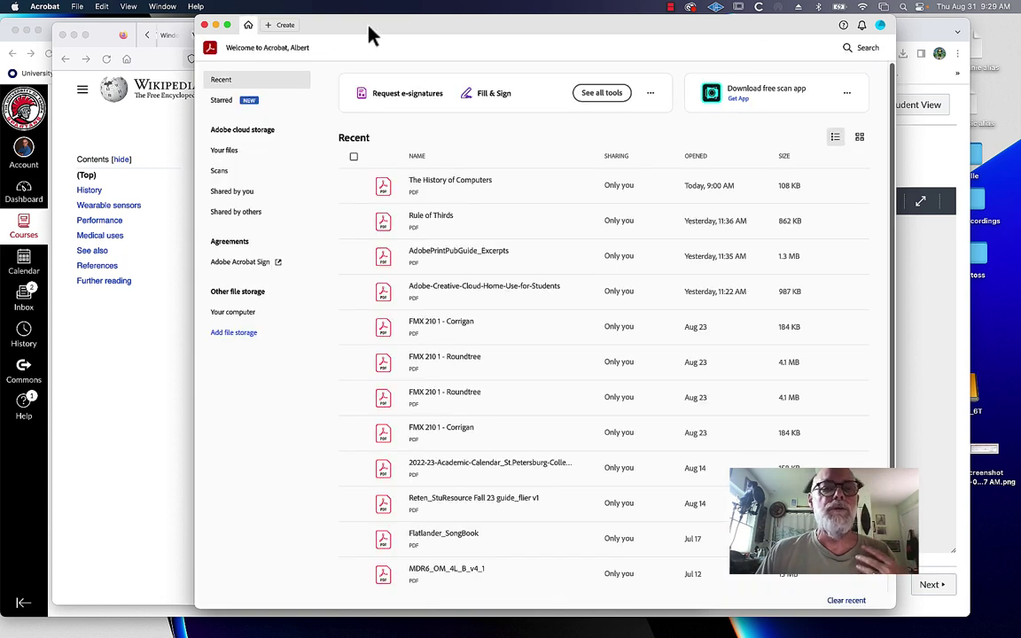
pyautogui.click(100, 39)
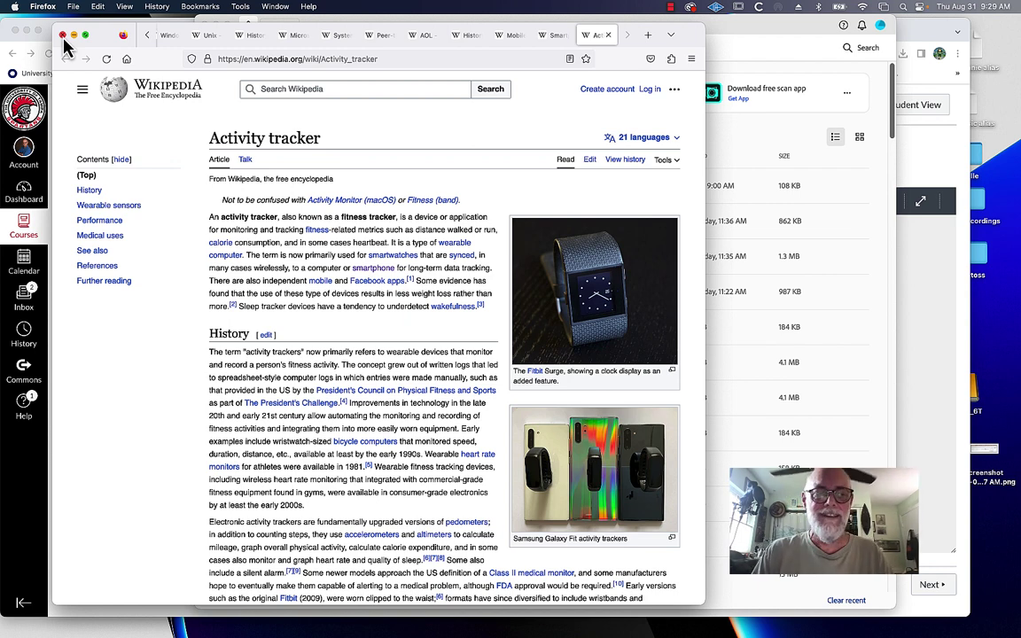
# - Close the Wikipedia and Acrobat windows and return to the Canvas course
pyautogui.click(62, 35)
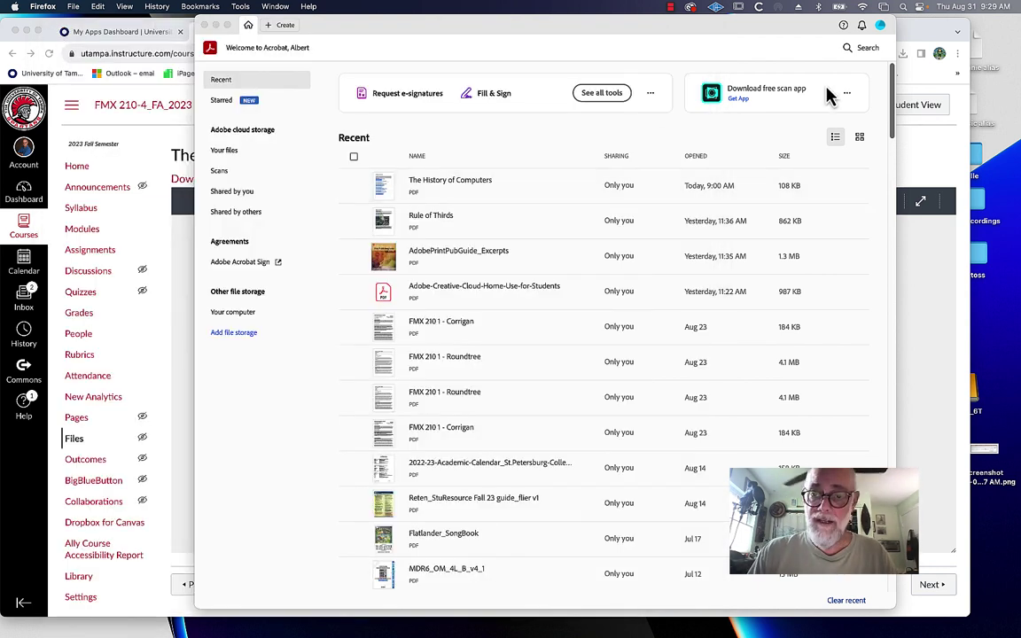
pyautogui.click(204, 26)
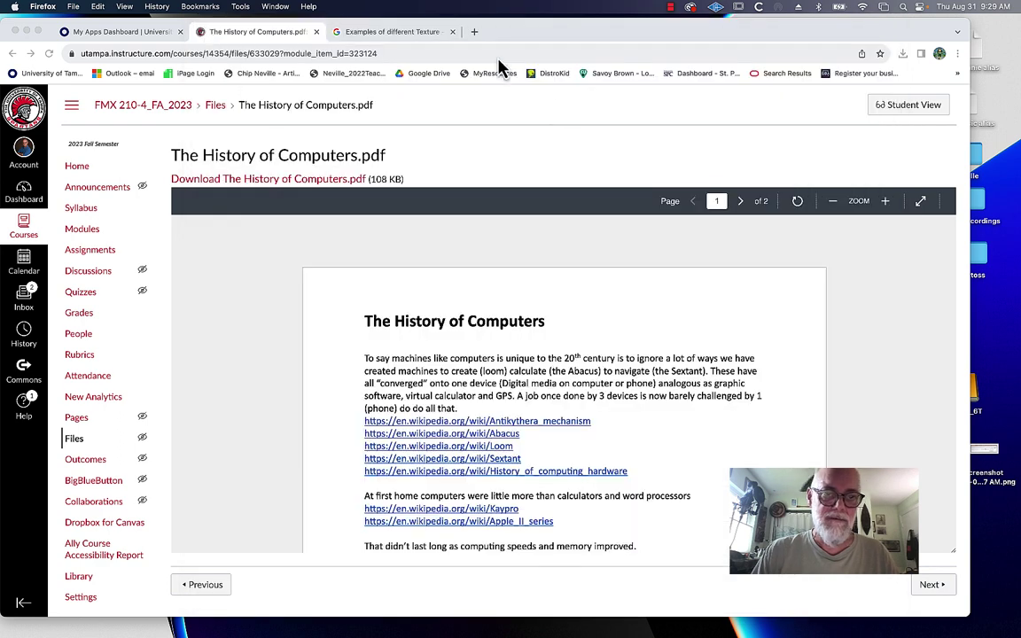
pyautogui.click(176, 113)
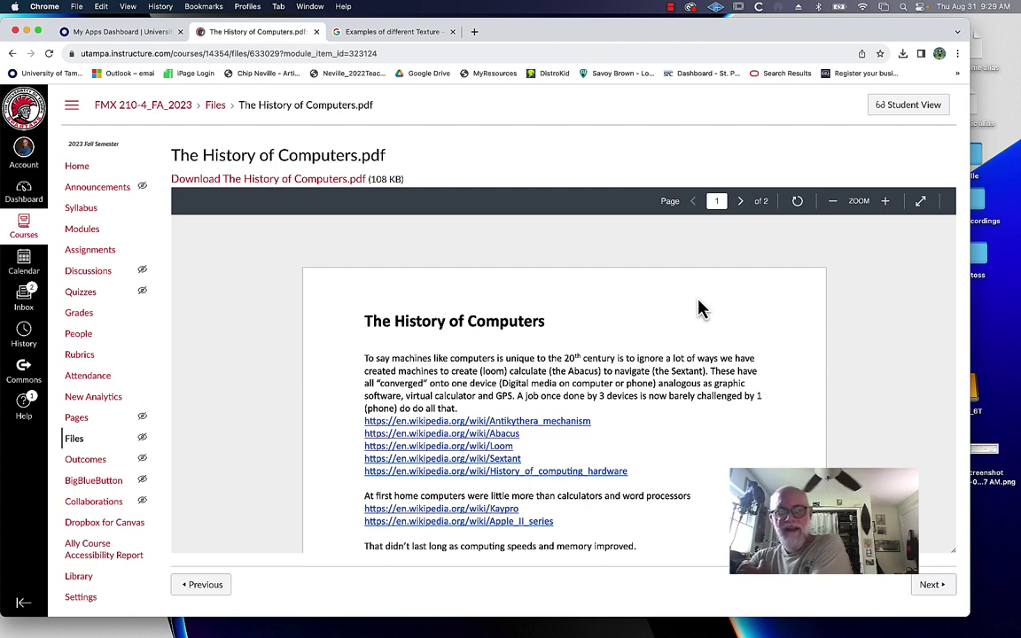
# - Go back to the Modules list and open the Binary.pdf handout
pyautogui.click(182, 118)
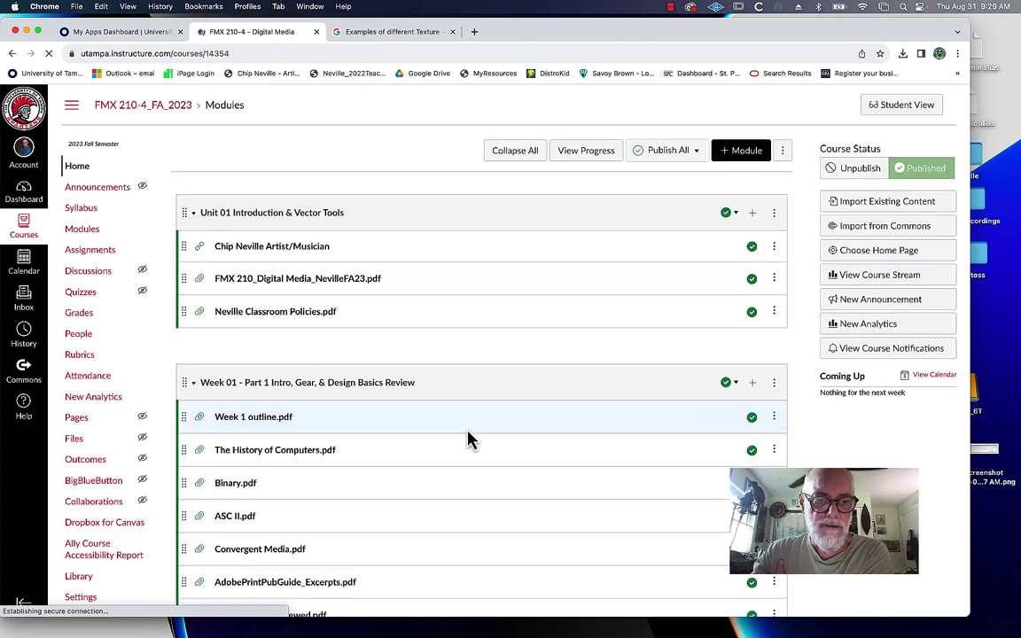
pyautogui.scroll(-2, 456, 426)
pyautogui.scroll(-2, 458, 426)
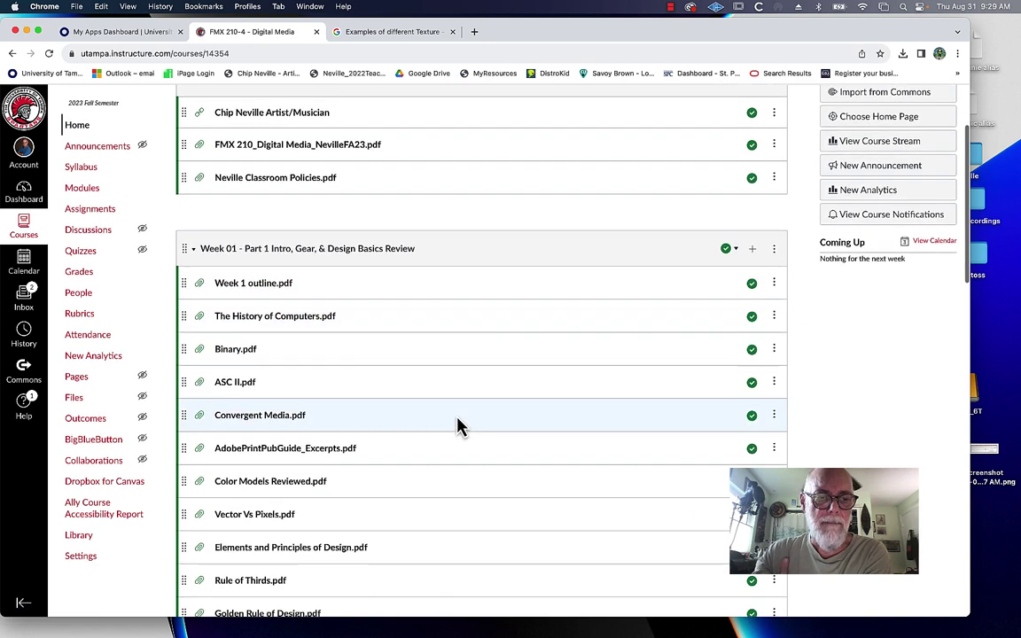
pyautogui.click(236, 351)
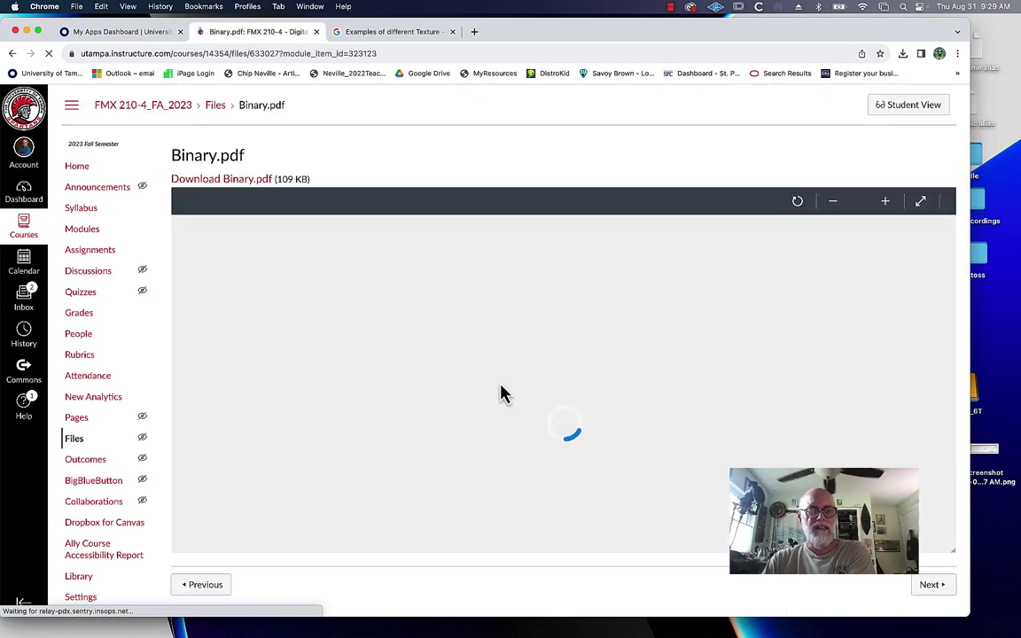
pyautogui.scroll(-1, 938, 317)
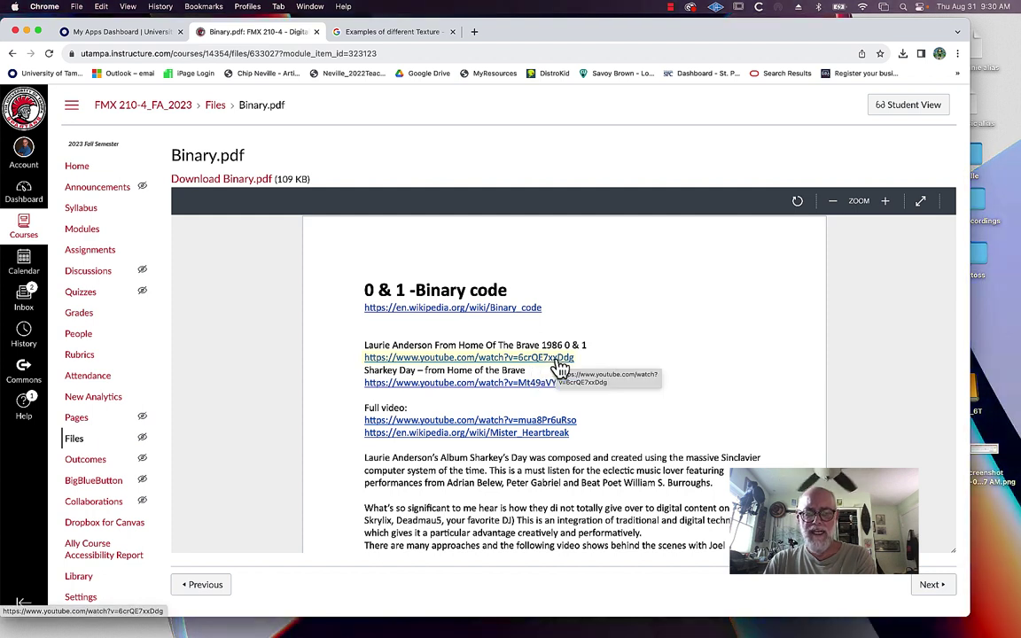
pyautogui.click(556, 359)
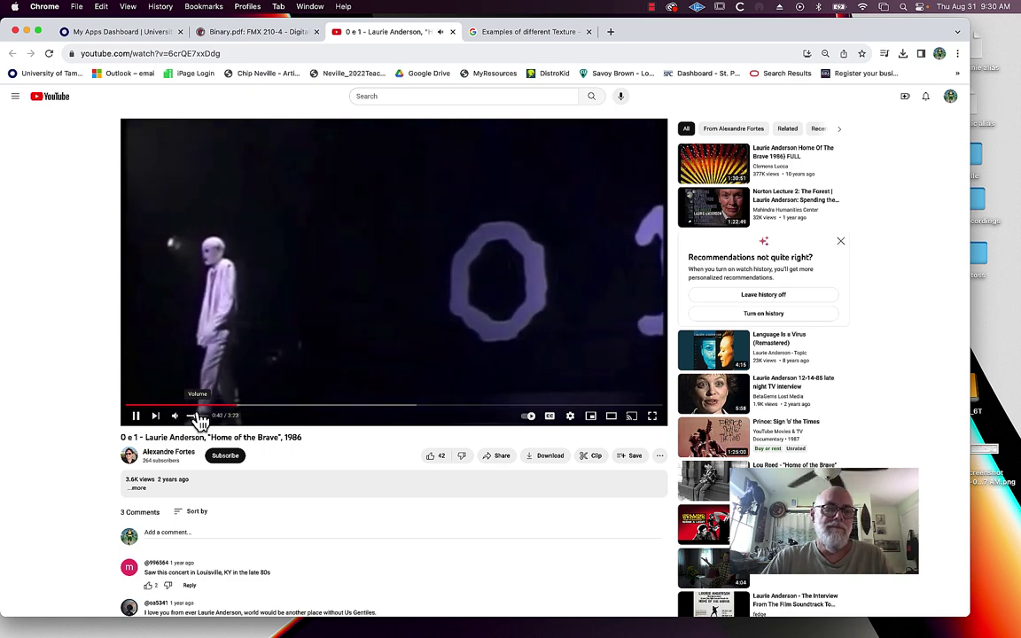
pyautogui.click(138, 424)
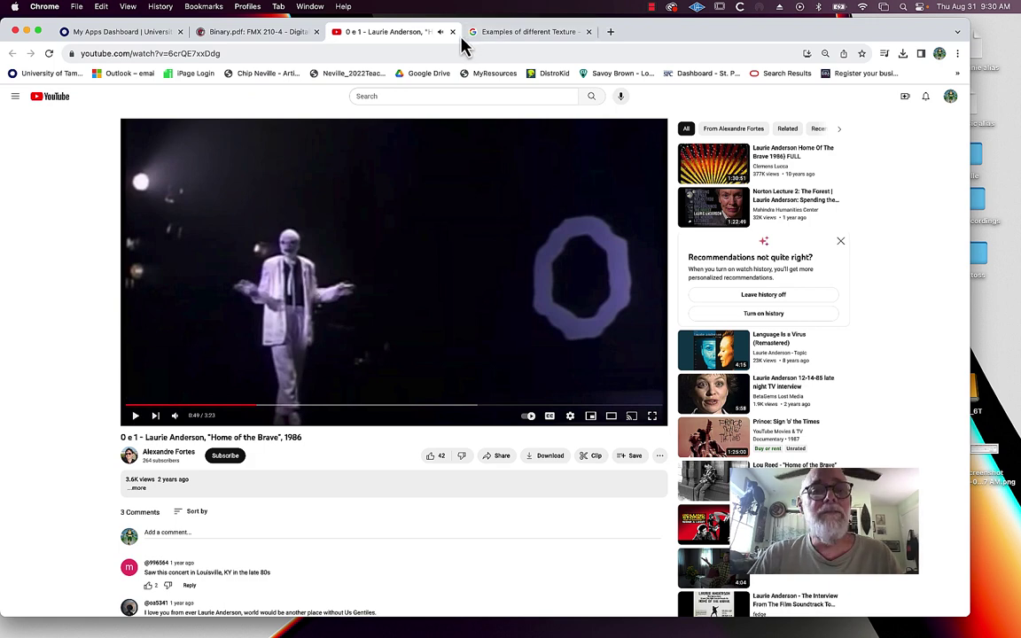
pyautogui.click(452, 32)
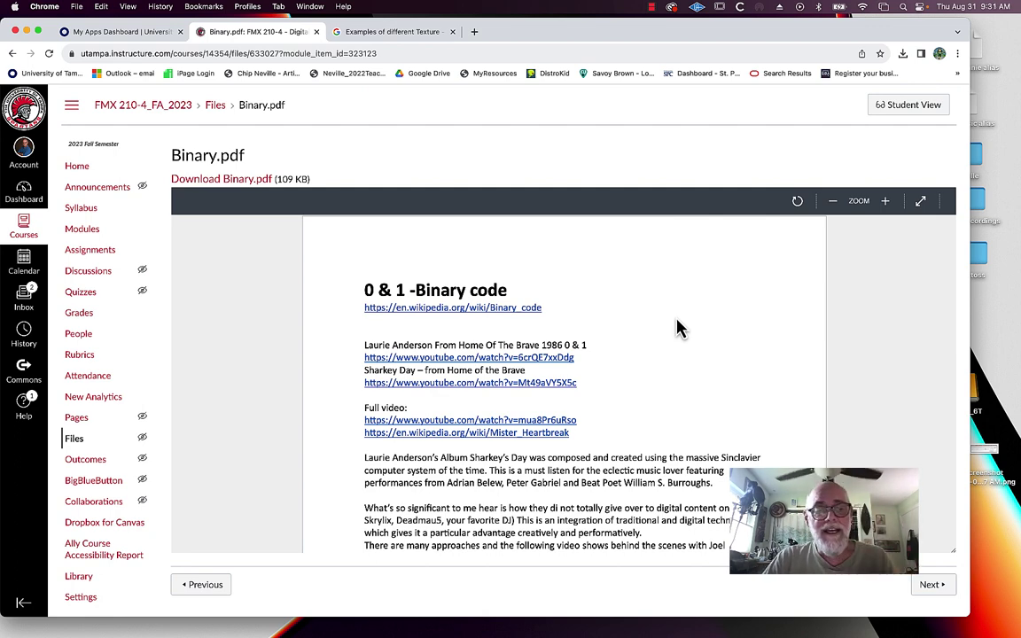
pyautogui.scroll(-2, 542, 351)
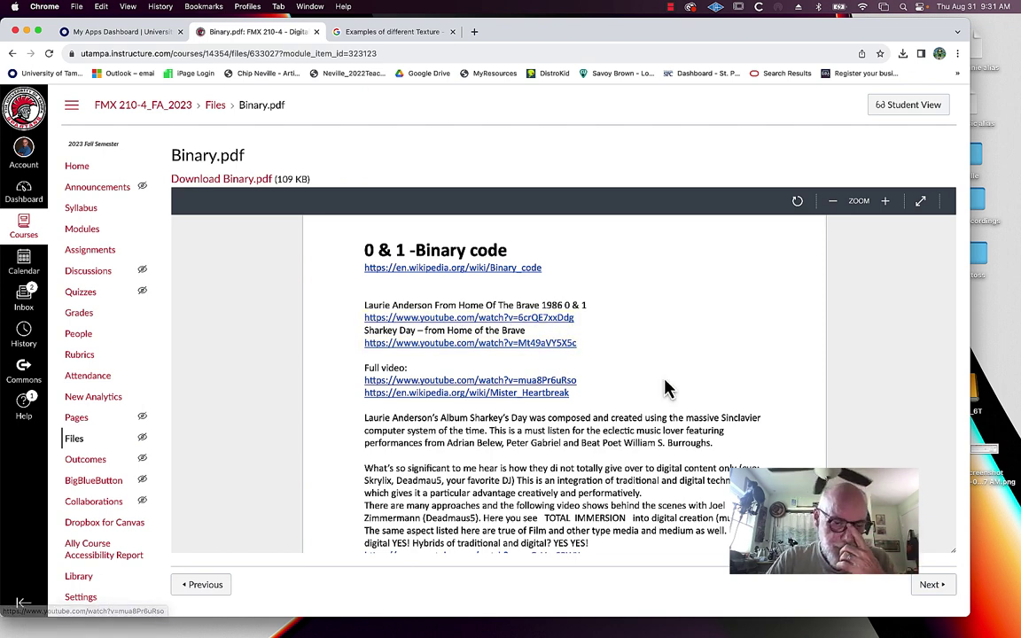
pyautogui.scroll(-3, 553, 350)
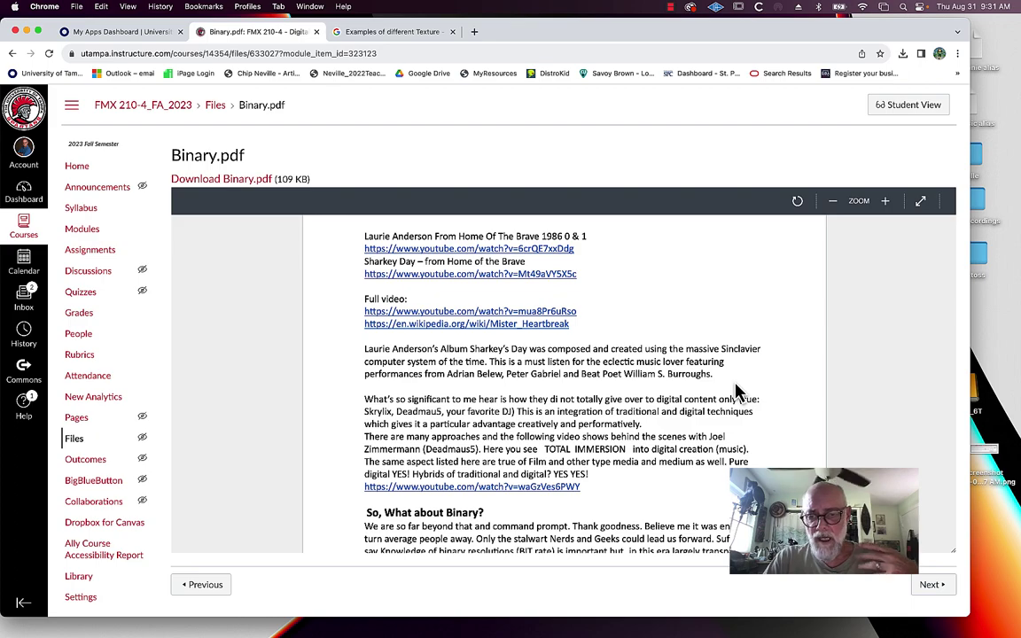
pyautogui.scroll(-1, 738, 392)
pyautogui.scroll(-2, 738, 391)
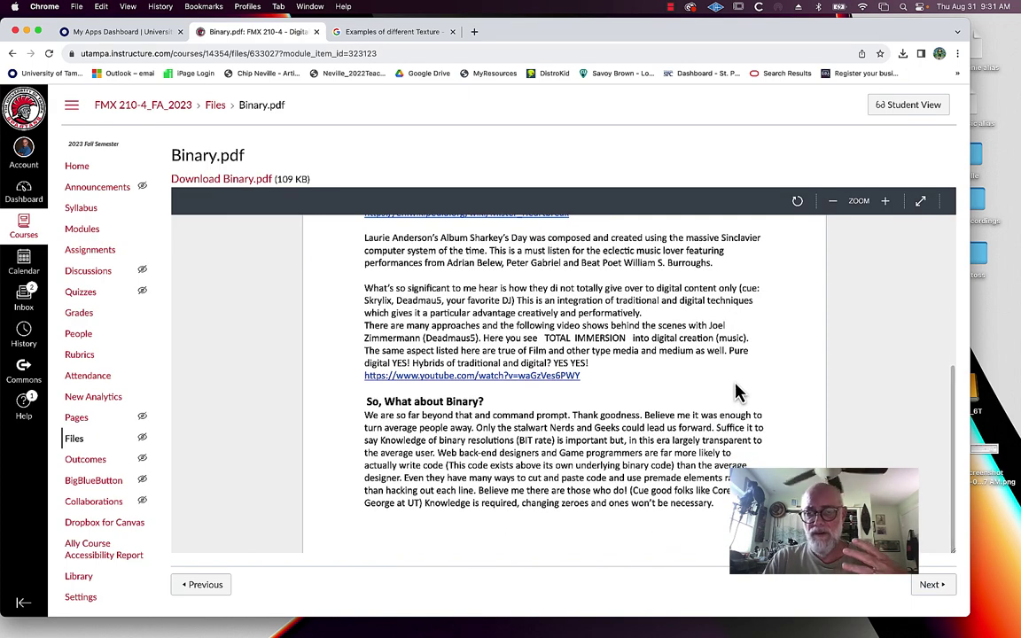
pyautogui.scroll(1, 738, 391)
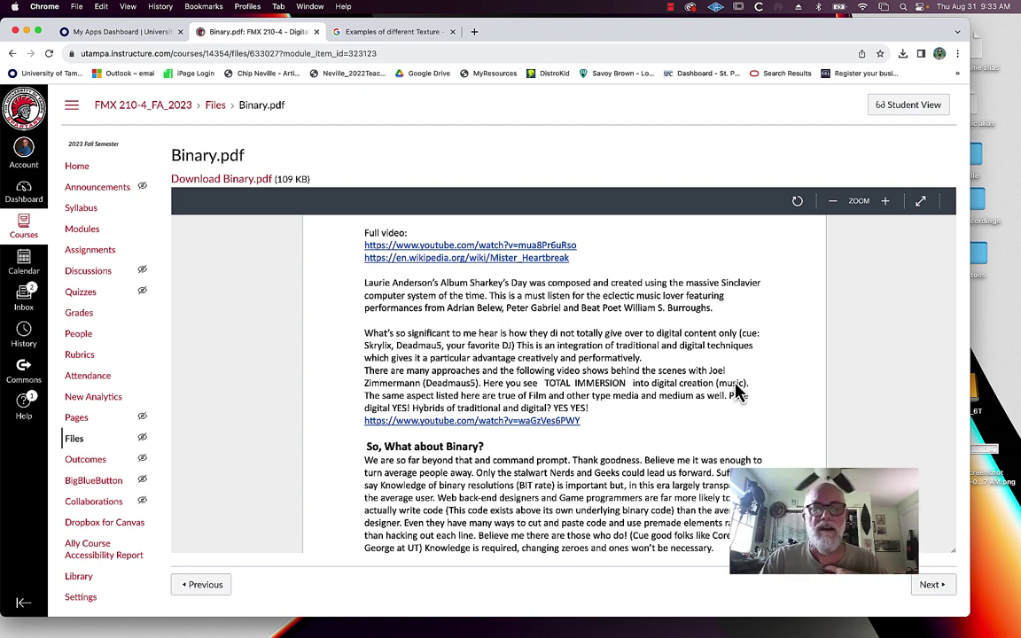
# - Open the deadmau5 CUBE V3 video link, mute and skip the ad, then unmute the video
pyautogui.click(537, 422)
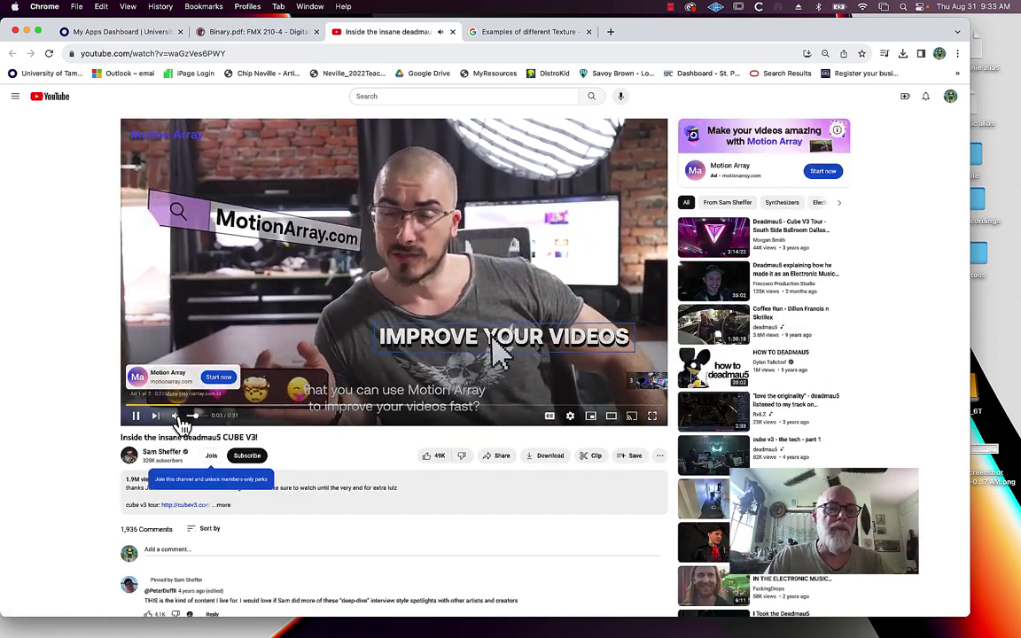
pyautogui.click(176, 421)
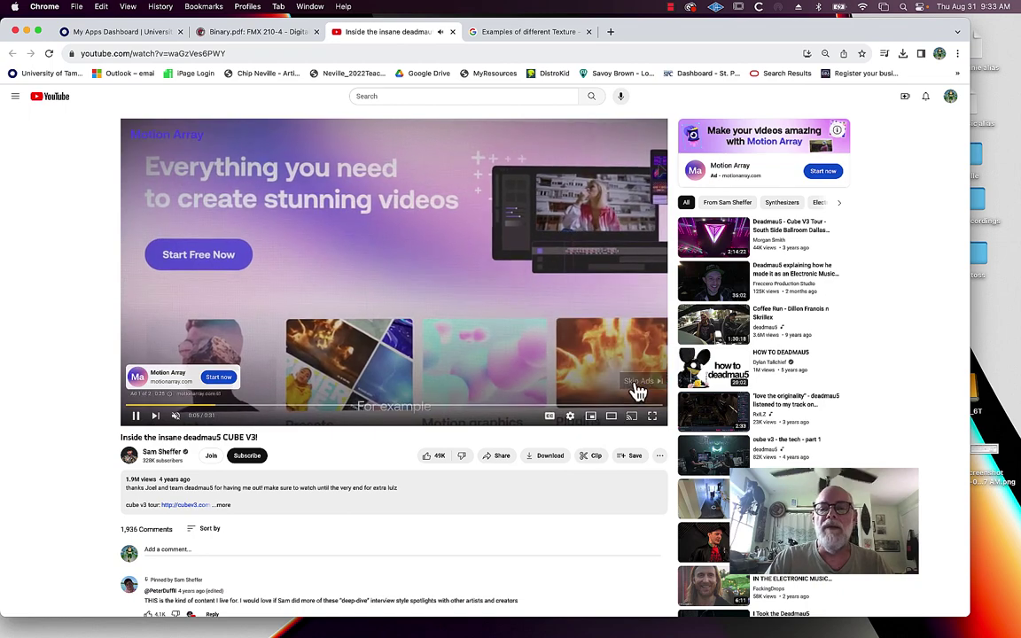
pyautogui.click(638, 386)
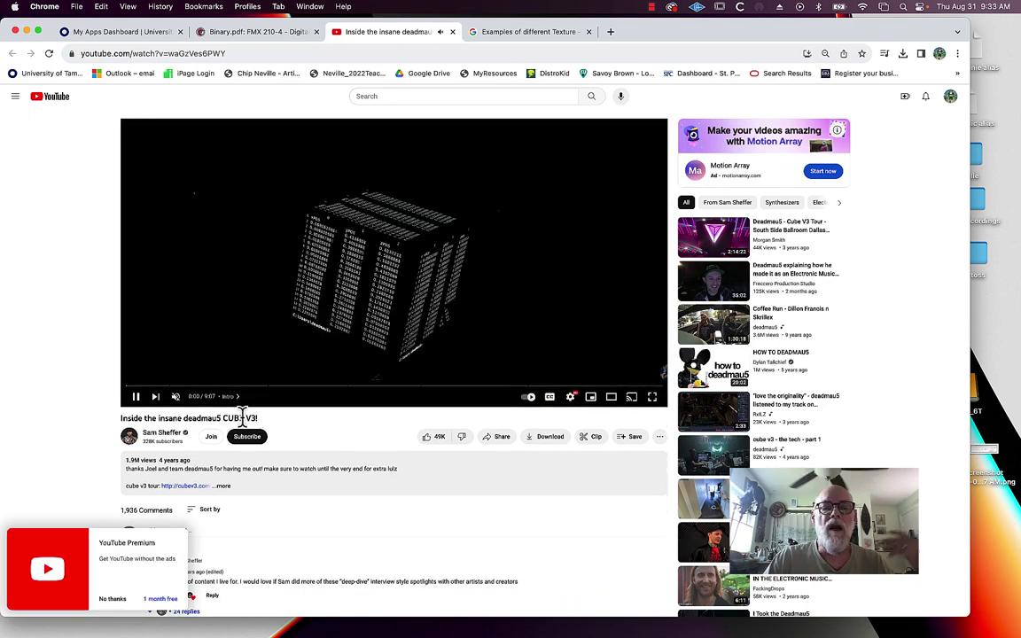
pyautogui.click(177, 397)
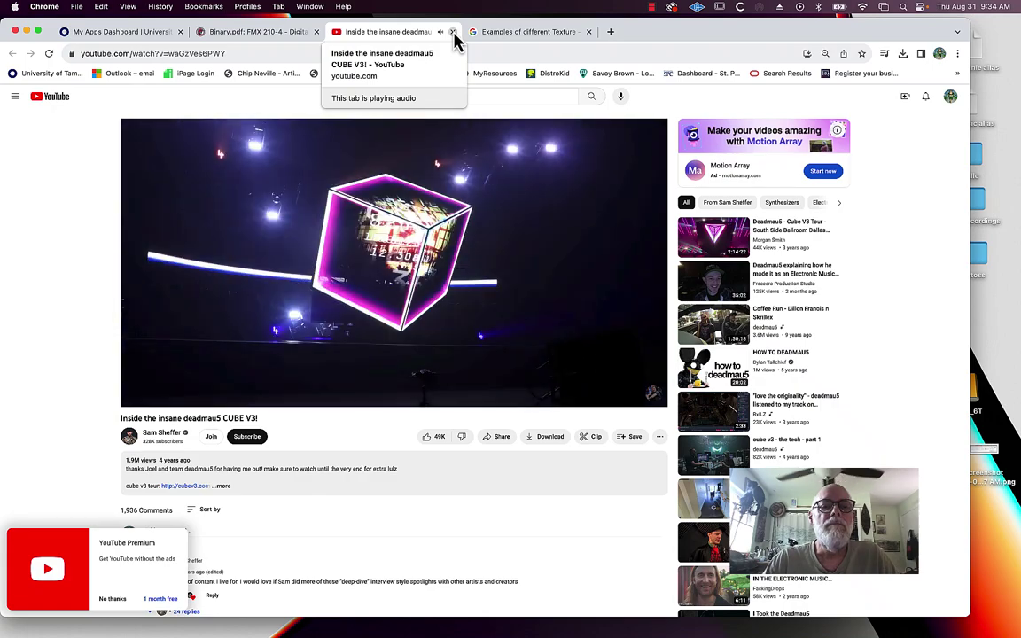
# - Close the deadmau5 video tab and scroll Binary.pdf back to its opening page
pyautogui.click(452, 32)
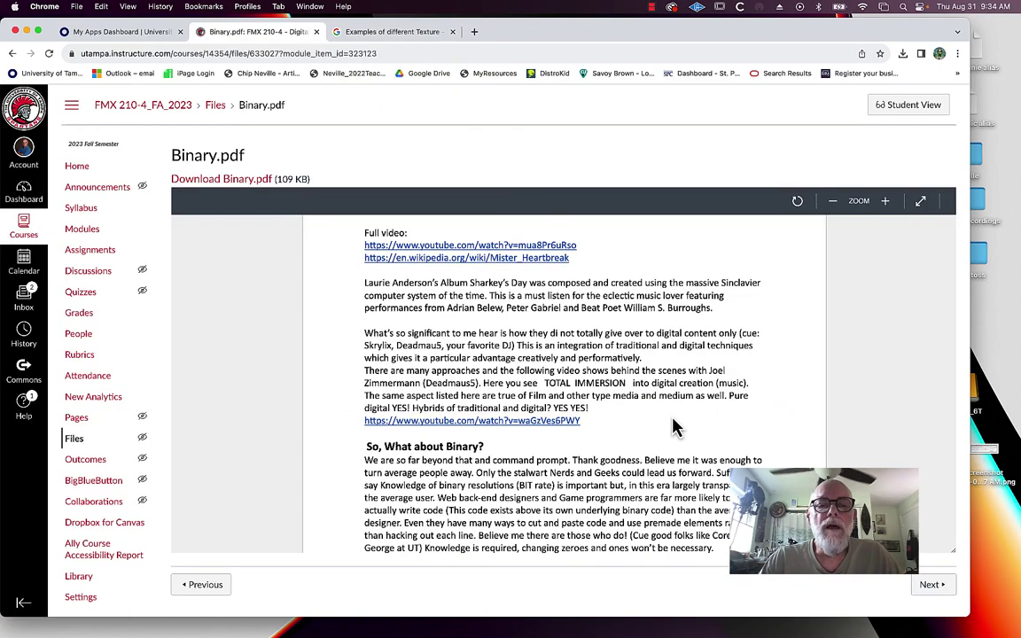
pyautogui.scroll(-5, 673, 427)
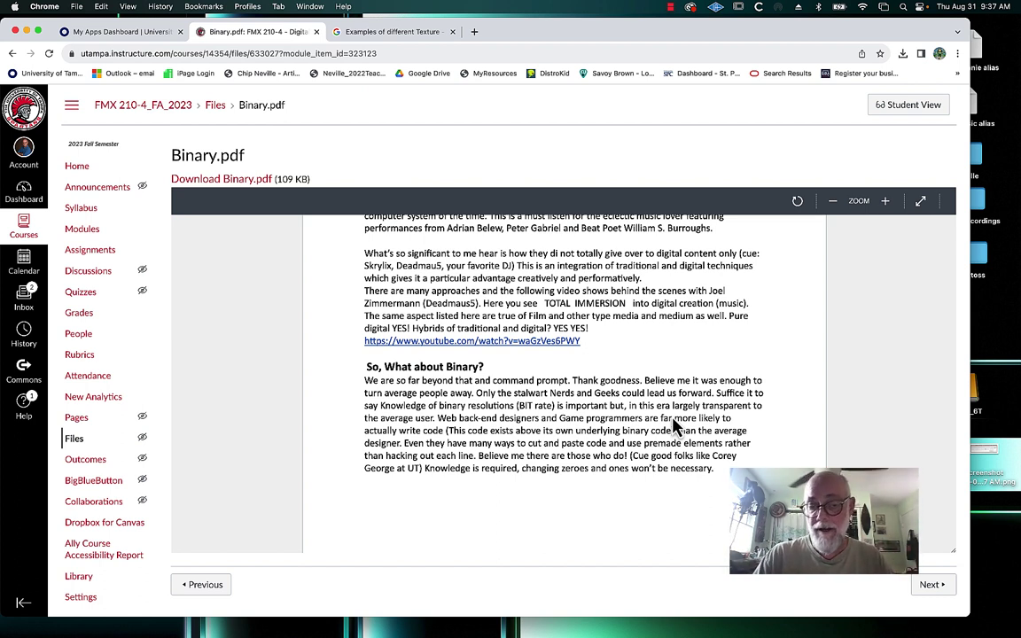
pyautogui.scroll(3, 585, 366)
pyautogui.scroll(2, 585, 366)
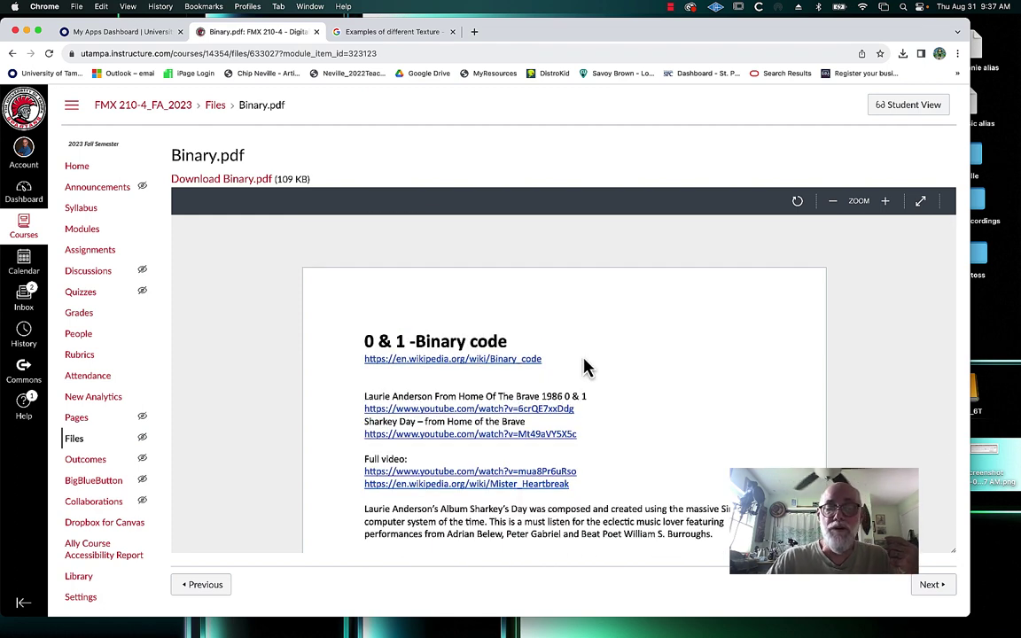
# - Go back to Modules, open Week 01's ASC II.pdf, and view its Hot and Cold Type page
pyautogui.click(158, 110)
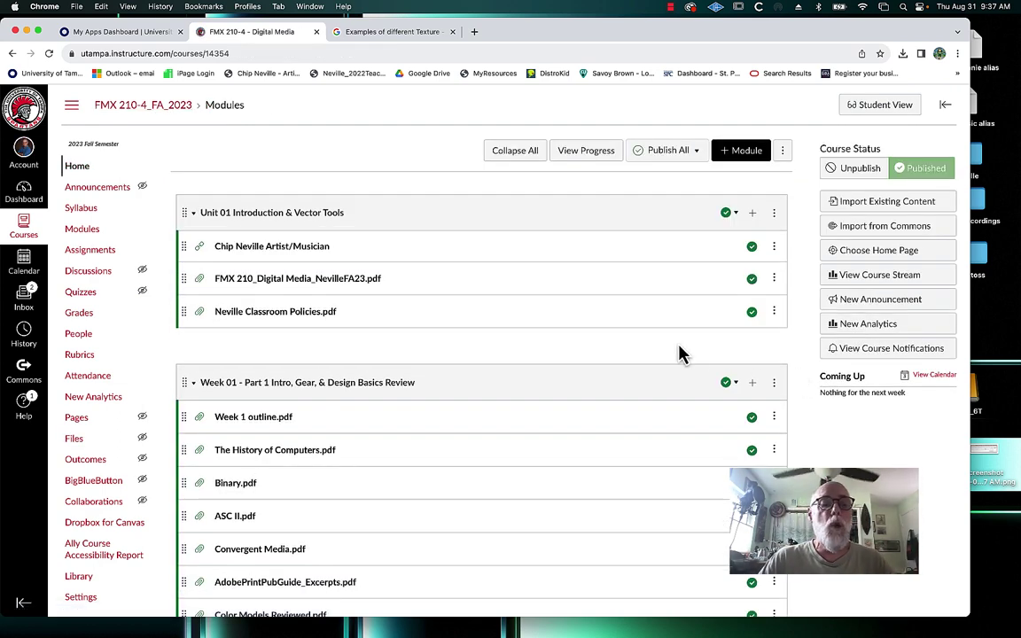
pyautogui.scroll(-2, 669, 347)
pyautogui.scroll(-3, 669, 347)
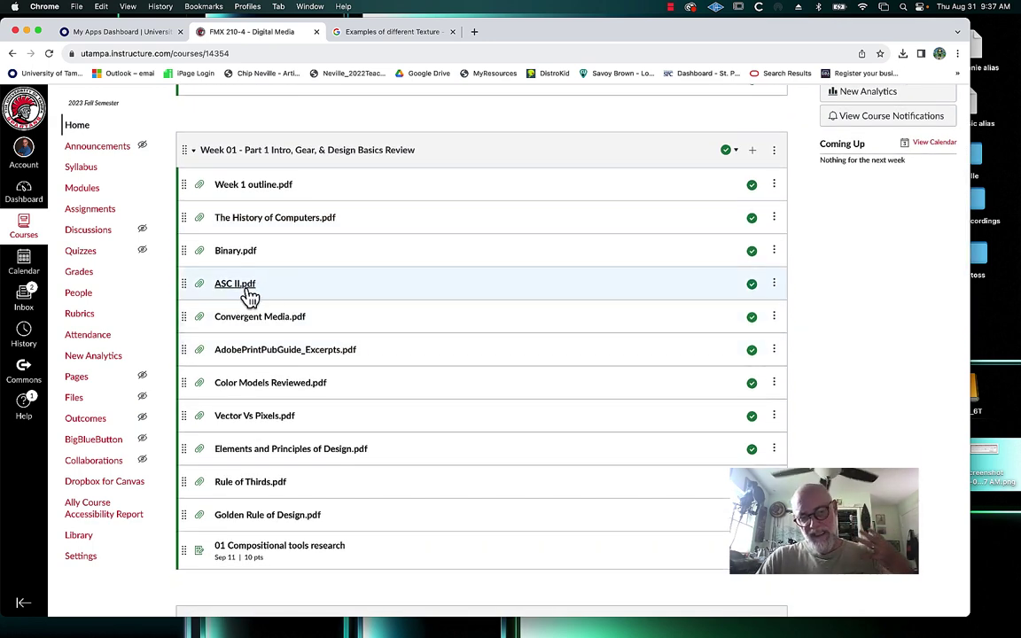
pyautogui.click(235, 290)
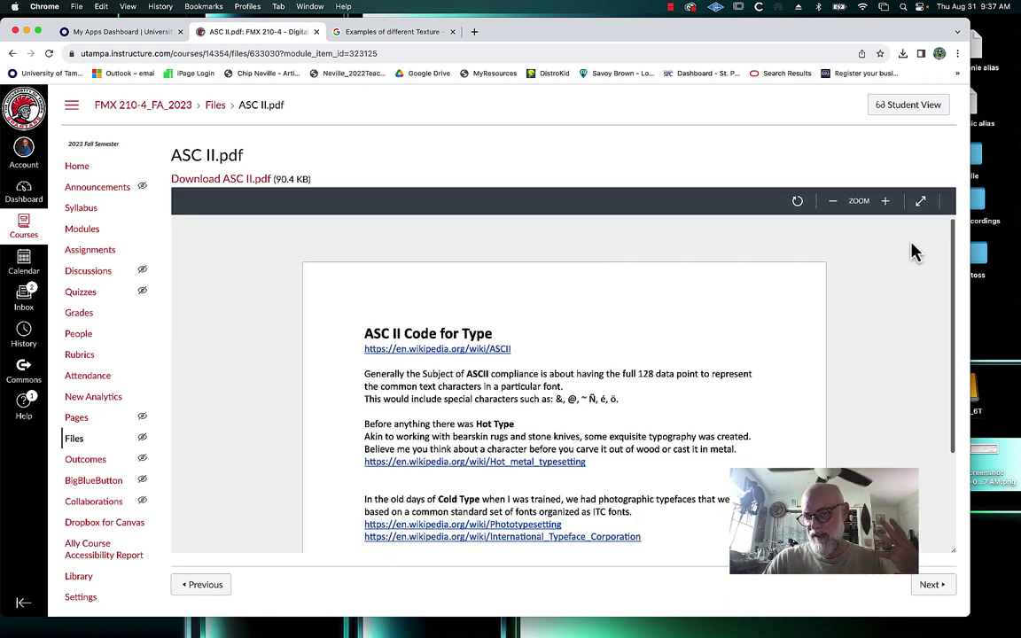
pyautogui.scroll(-2, 912, 251)
pyautogui.scroll(2, 913, 251)
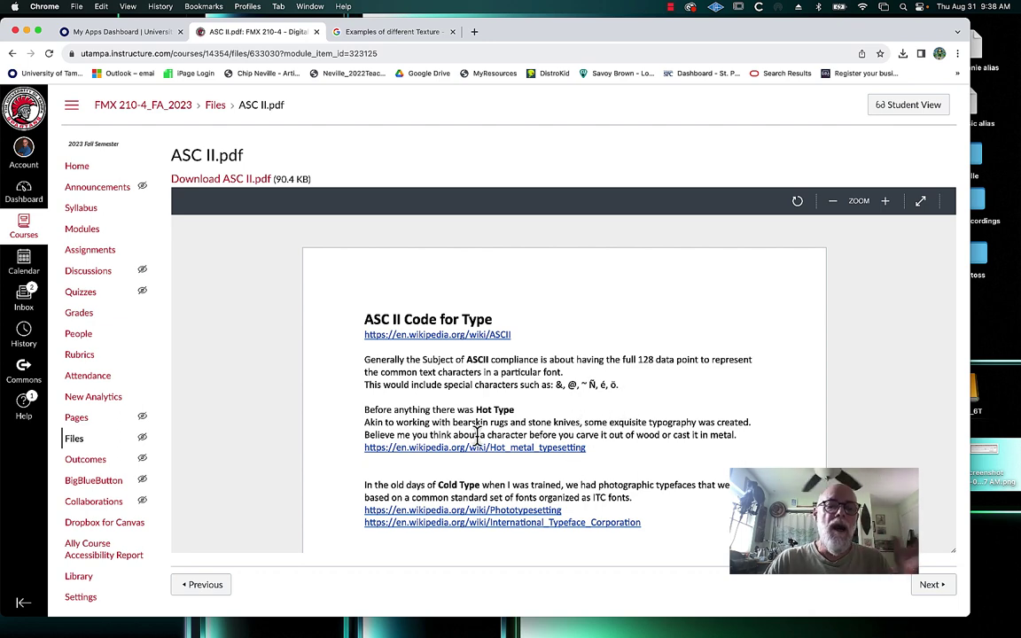
pyautogui.scroll(-2, 421, 390)
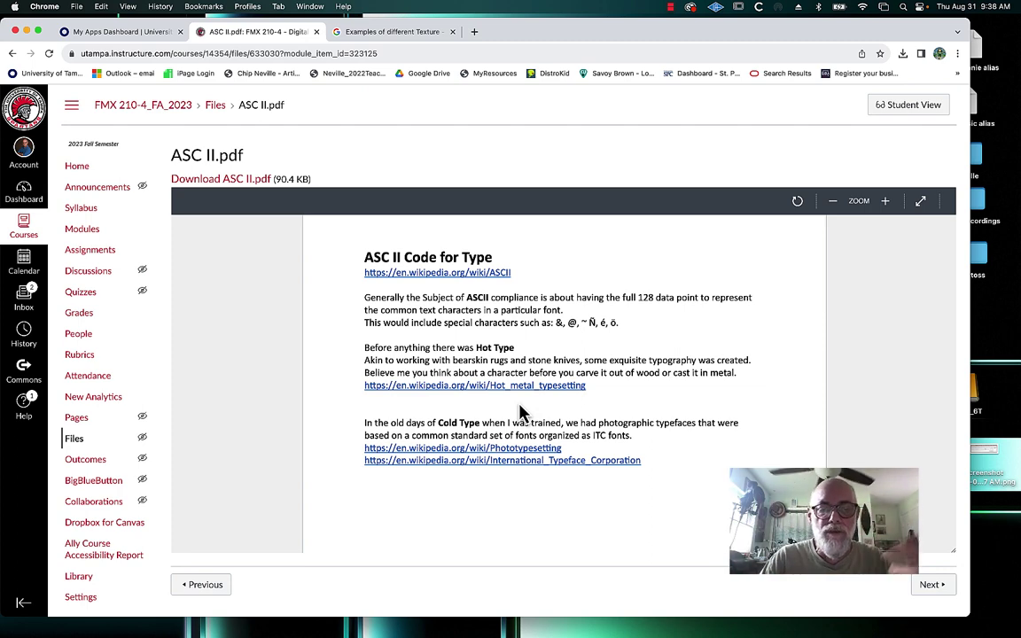
# - Open the Hot metal typesetting article from the handout and scroll down through it
pyautogui.click(532, 388)
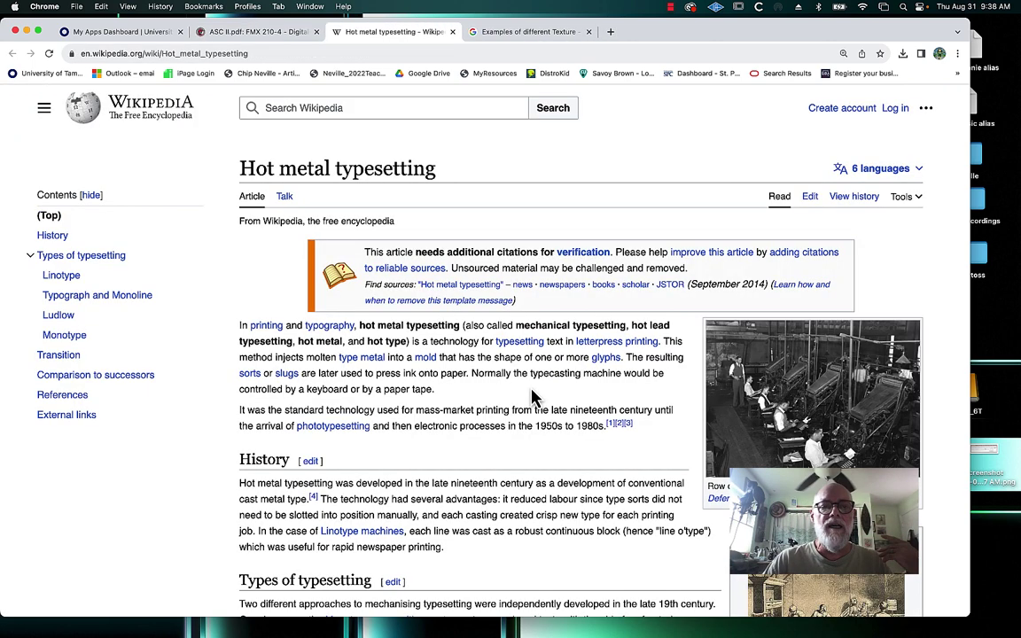
pyautogui.scroll(-3, 575, 408)
pyautogui.scroll(-2, 574, 408)
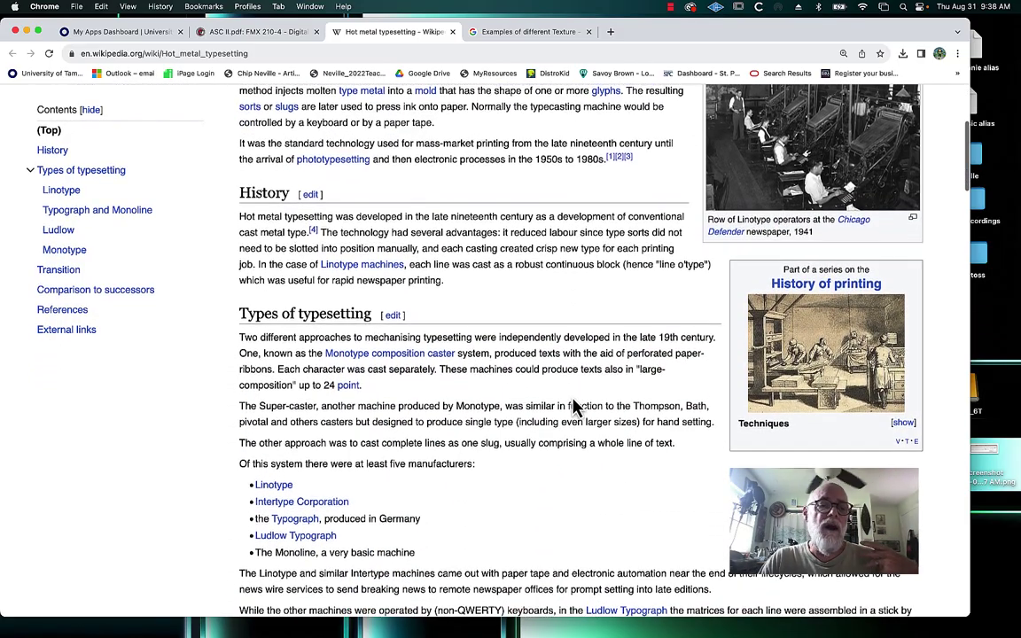
pyautogui.scroll(-2, 574, 408)
pyautogui.scroll(-5, 575, 403)
pyautogui.scroll(-5, 571, 399)
pyautogui.scroll(-5, 571, 397)
pyautogui.scroll(-8, 571, 399)
pyautogui.scroll(-3, 573, 402)
# - View the Monotype matrix case photo full-size, then close the article tab
pyautogui.scroll(-3, 574, 405)
pyautogui.scroll(-3, 574, 407)
pyautogui.scroll(-6, 574, 408)
pyautogui.scroll(-3, 574, 408)
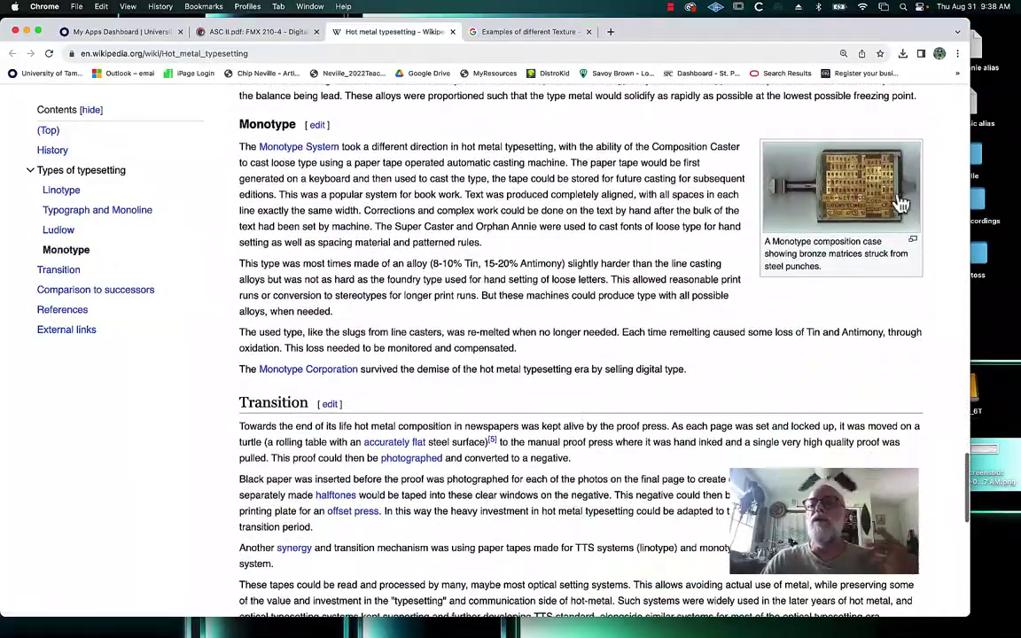
pyautogui.click(851, 194)
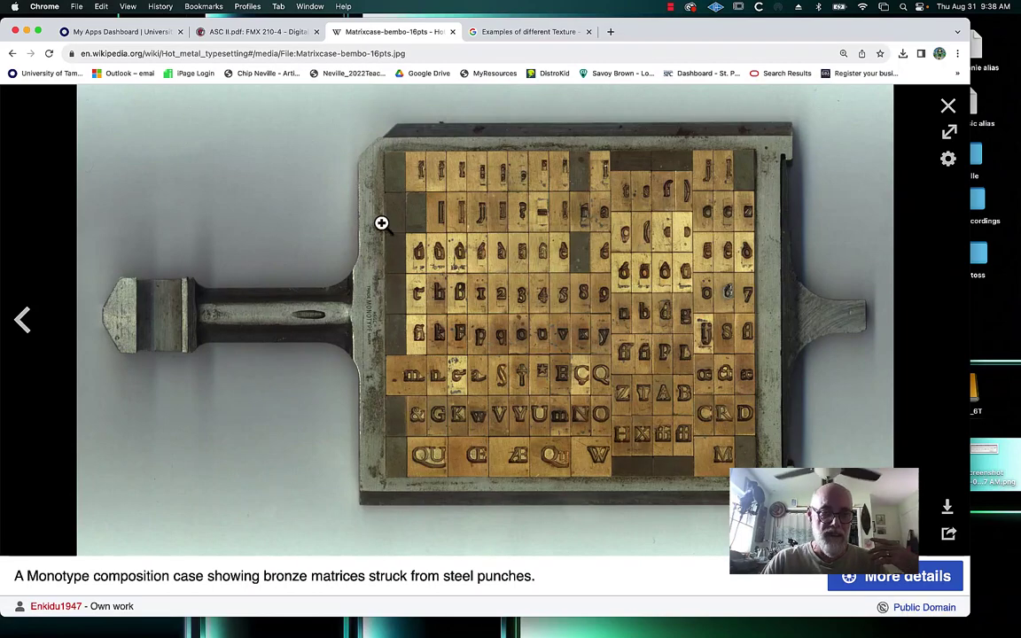
pyautogui.click(452, 33)
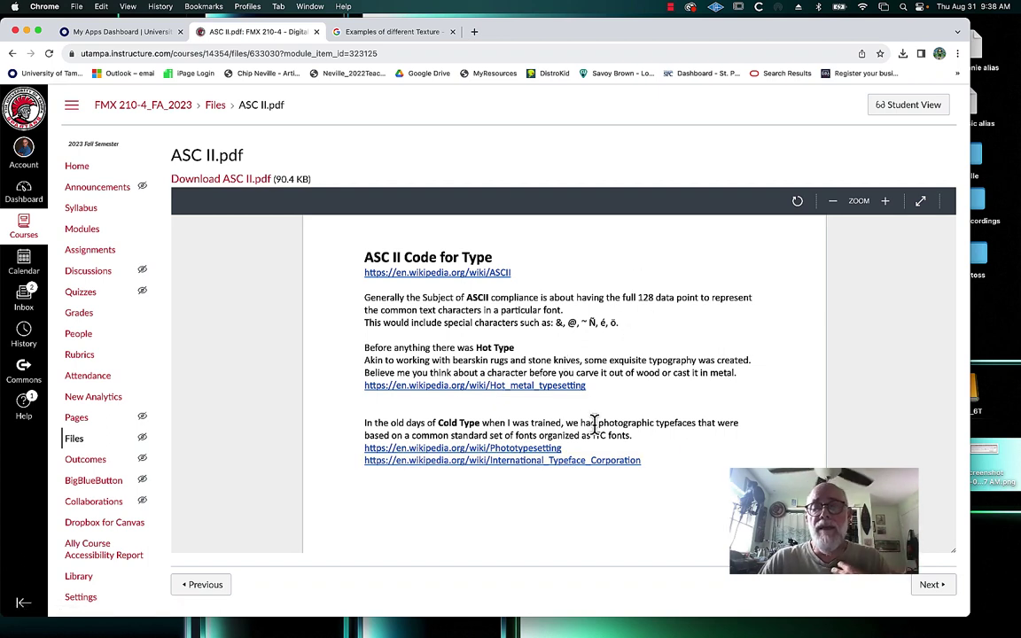
pyautogui.click(553, 449)
pyautogui.scroll(-3, 571, 446)
pyautogui.scroll(-2, 571, 443)
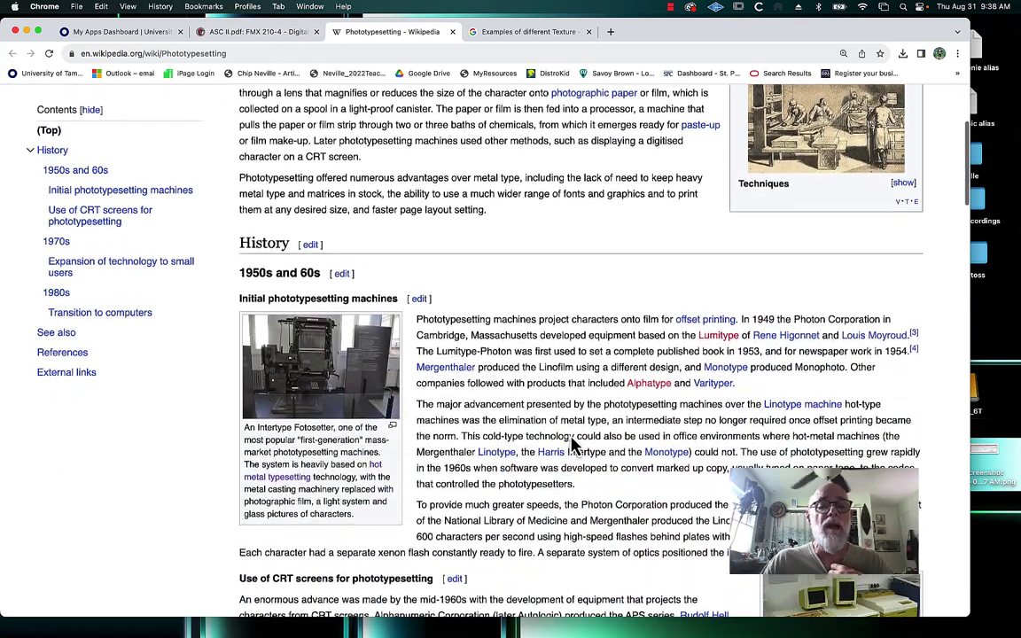
pyautogui.scroll(-2, 570, 436)
pyautogui.scroll(-2, 571, 436)
pyautogui.scroll(-1, 570, 435)
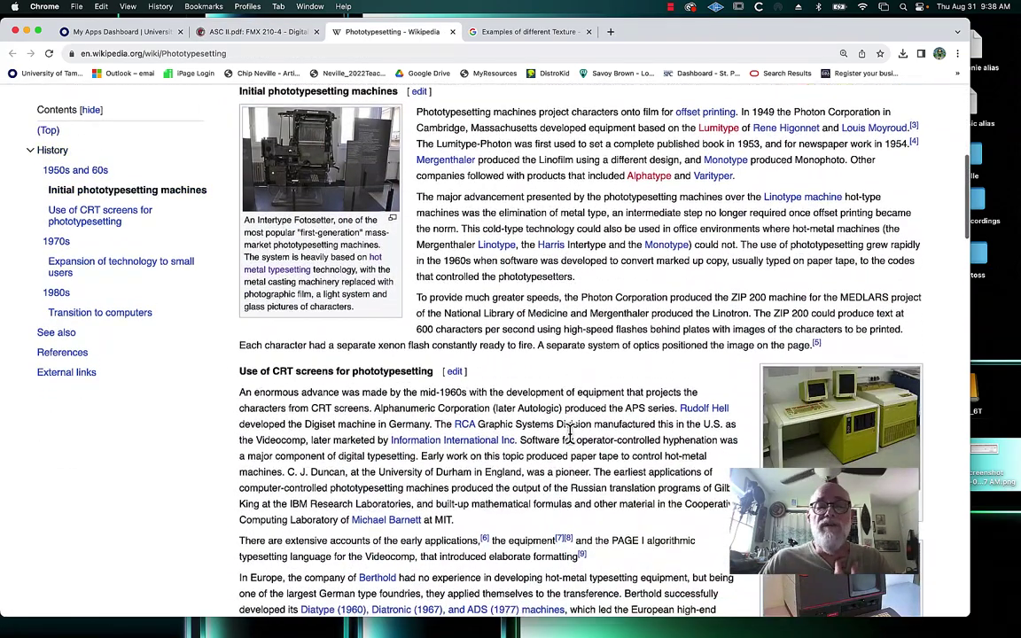
pyautogui.scroll(-4, 570, 434)
pyautogui.scroll(-6, 572, 443)
pyautogui.scroll(-1, 571, 443)
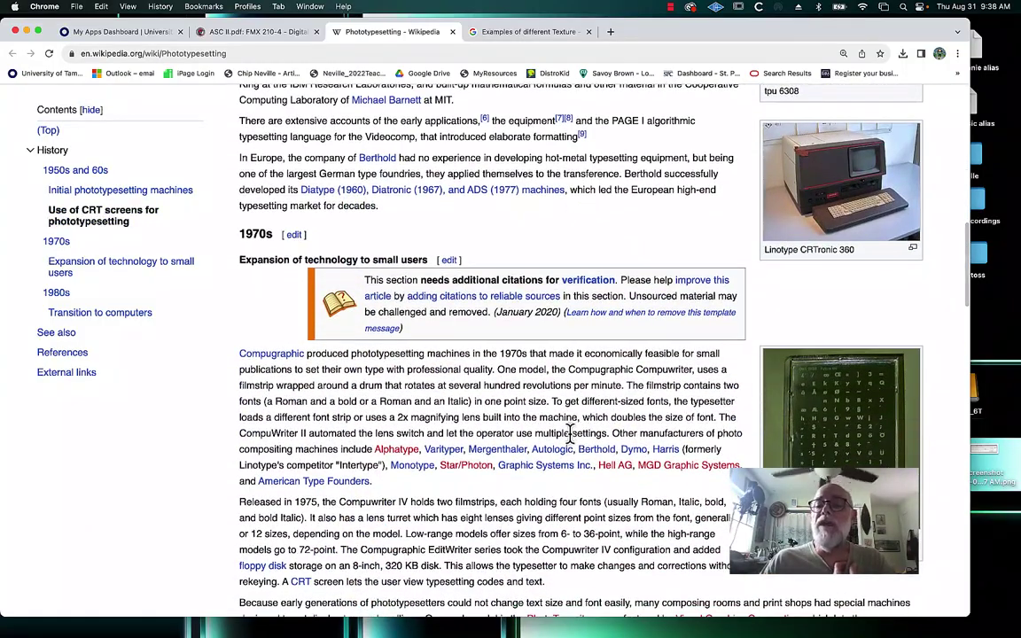
pyautogui.scroll(-1, 572, 434)
pyautogui.scroll(-7, 572, 438)
pyautogui.scroll(3, 572, 443)
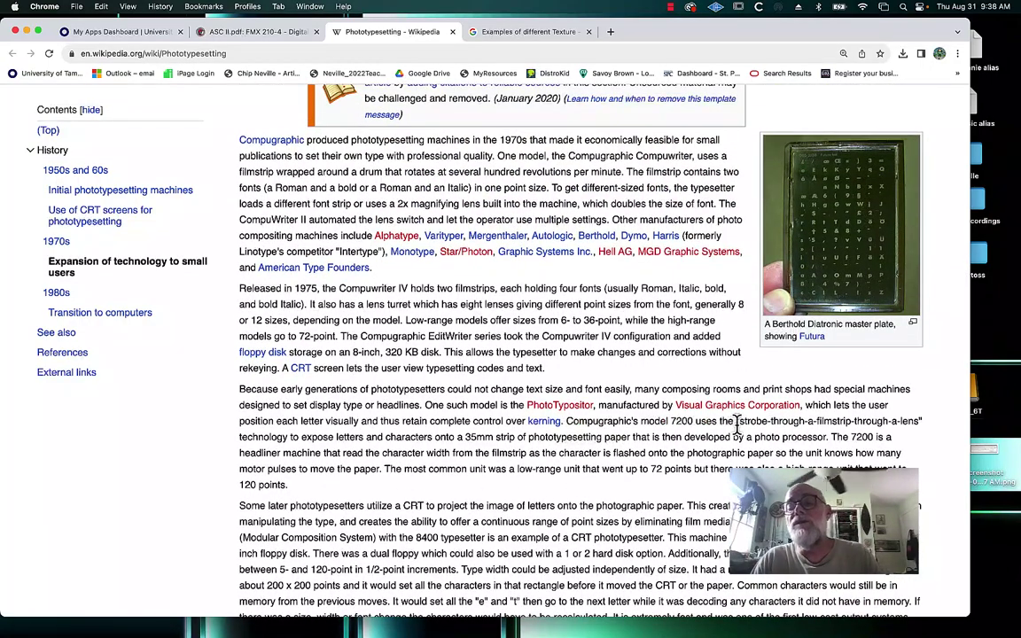
pyautogui.scroll(1, 780, 399)
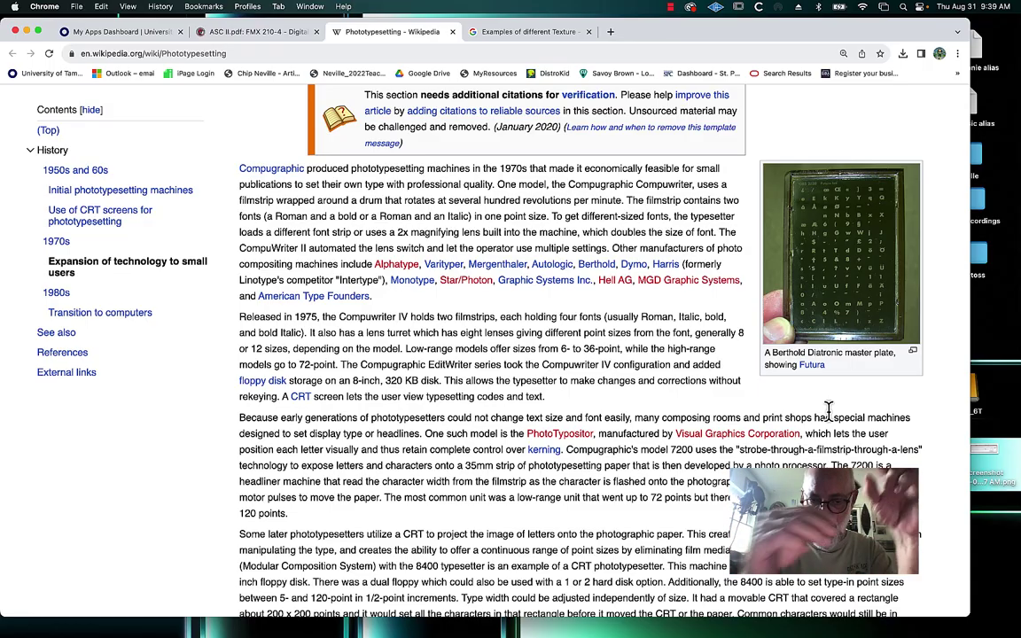
pyautogui.scroll(-3, 829, 408)
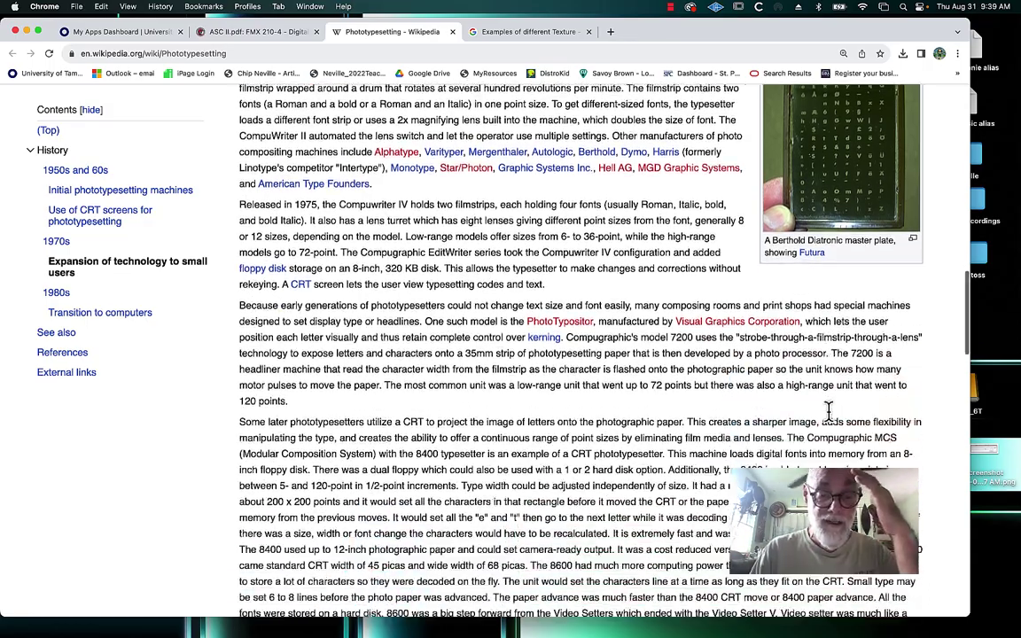
pyautogui.scroll(-3, 828, 408)
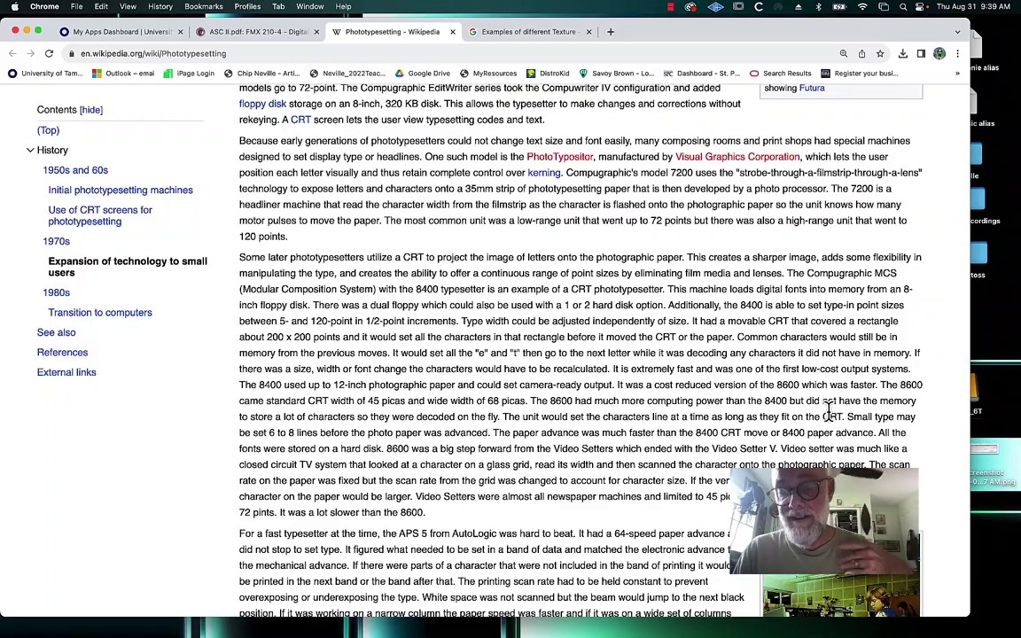
pyautogui.scroll(-2, 829, 414)
pyautogui.scroll(-4, 830, 416)
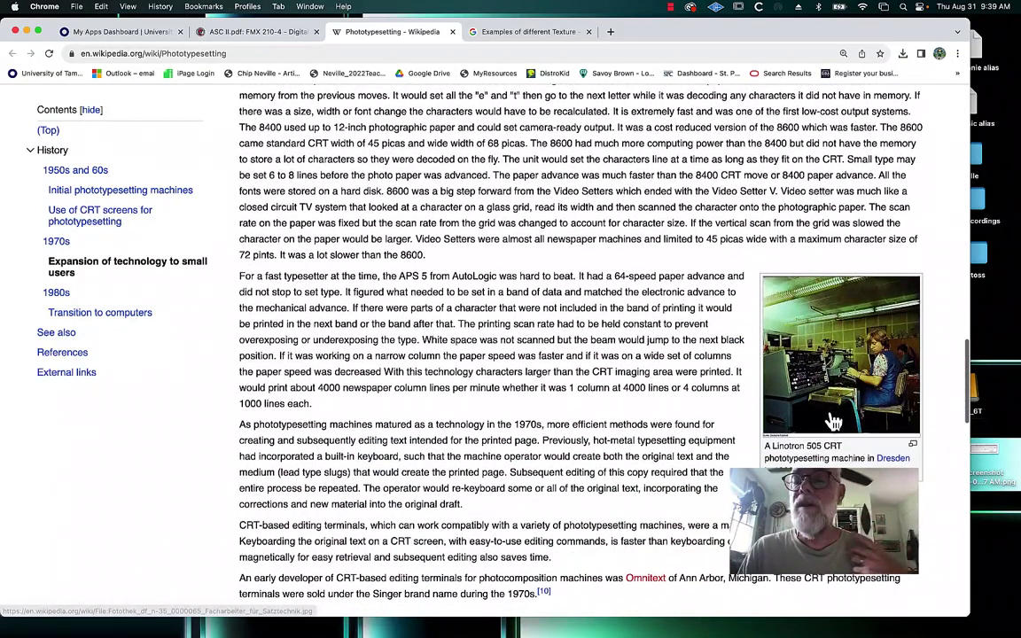
pyautogui.scroll(-1, 833, 421)
pyautogui.scroll(-1, 833, 421)
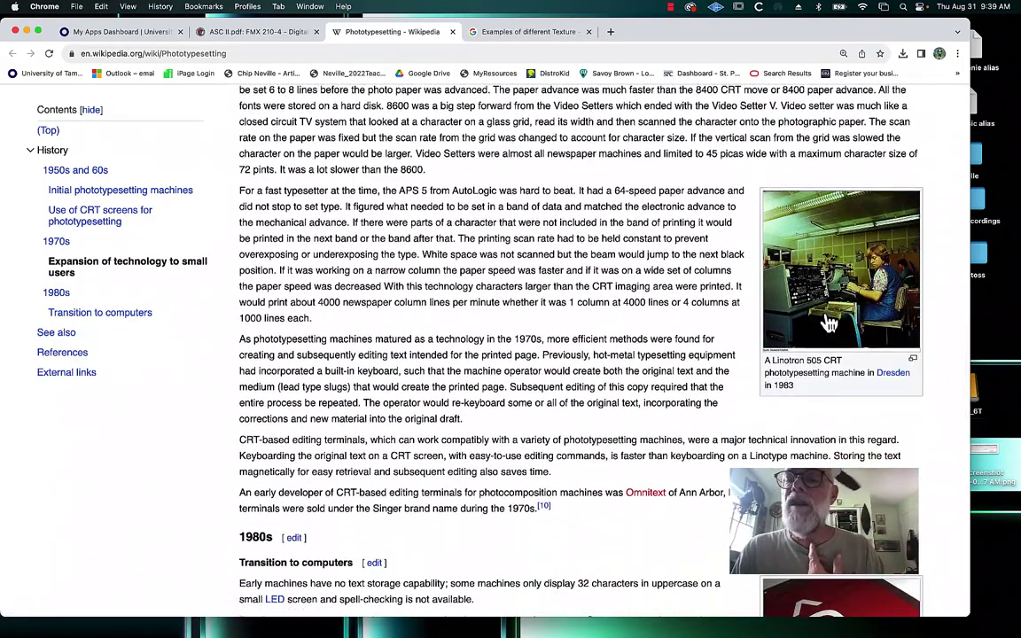
pyautogui.scroll(-1, 711, 403)
pyautogui.scroll(-3, 699, 400)
pyautogui.scroll(-1, 700, 403)
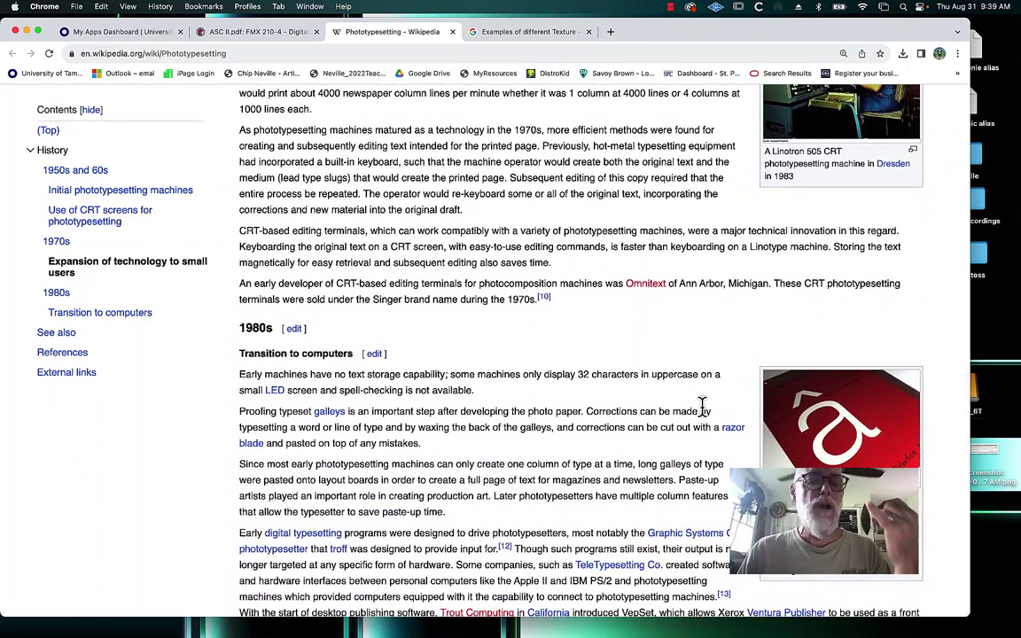
pyautogui.scroll(-3, 700, 405)
pyautogui.scroll(-1, 702, 410)
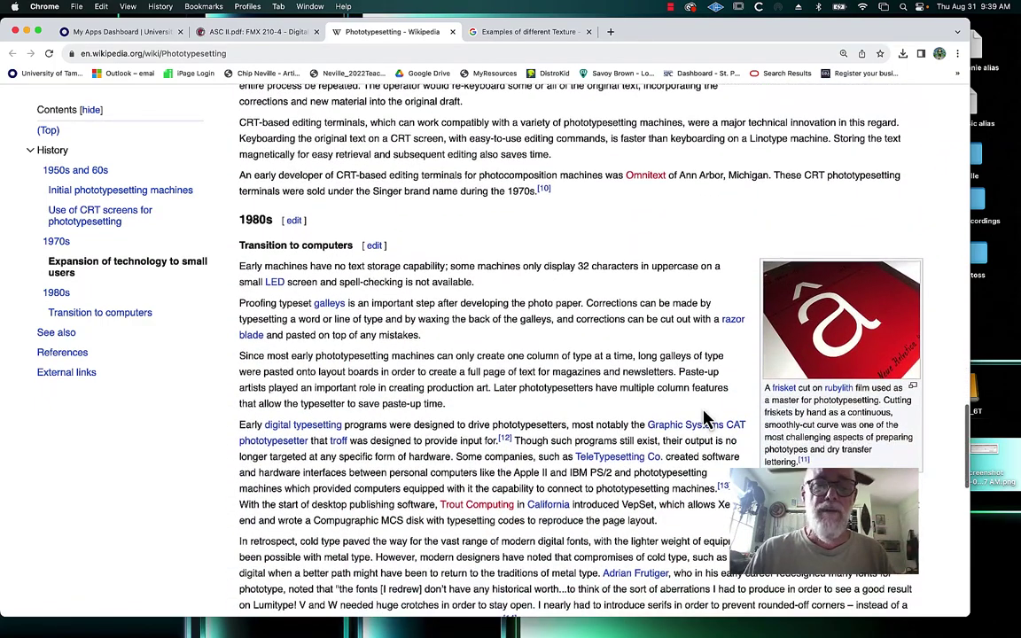
pyautogui.scroll(-2, 704, 414)
pyautogui.scroll(-3, 705, 416)
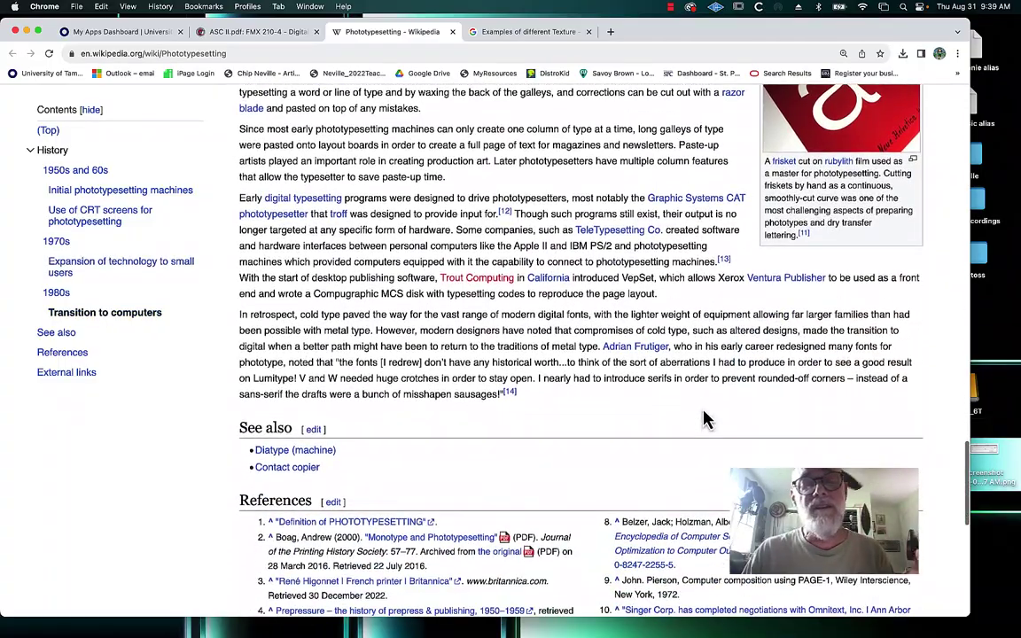
pyautogui.scroll(3, 702, 417)
pyautogui.scroll(10, 705, 417)
pyautogui.scroll(1, 703, 412)
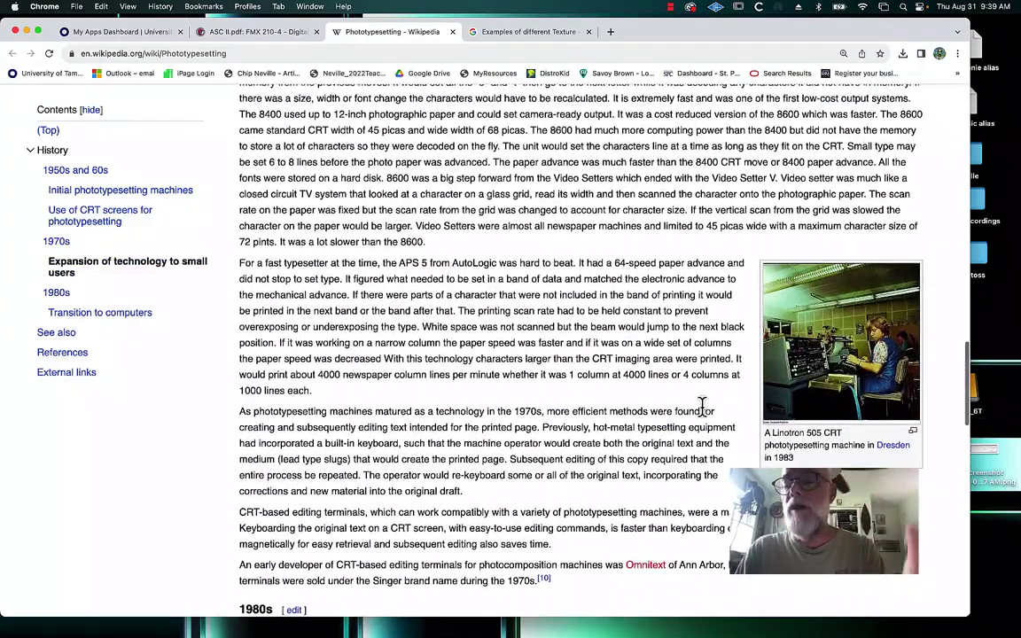
# - Open the Linotron 505 photo in the media viewer and page to the Berthold Diatronic plate
pyautogui.click(838, 373)
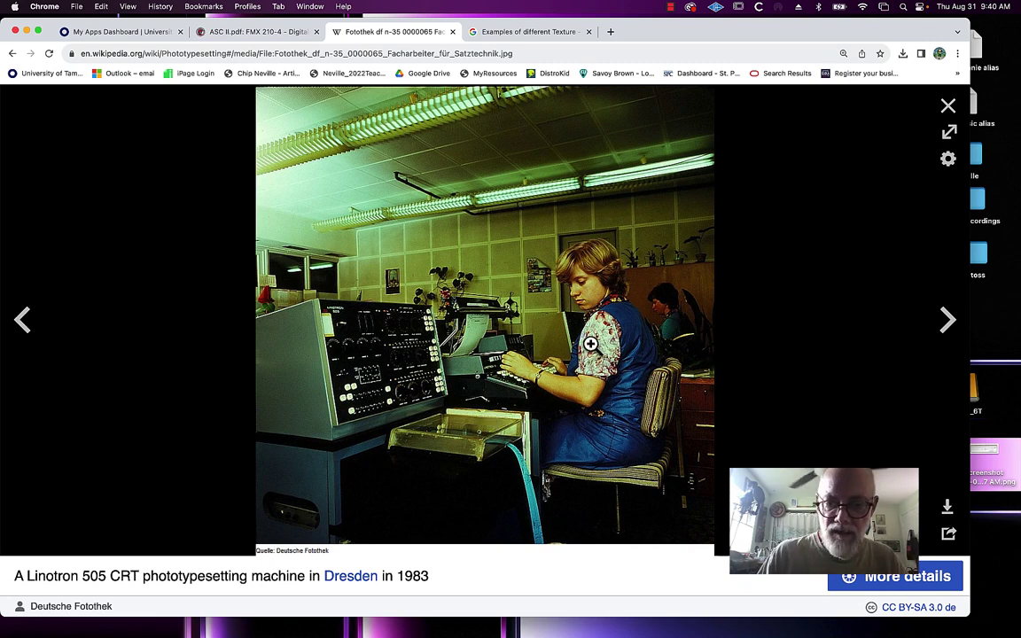
pyautogui.click(950, 319)
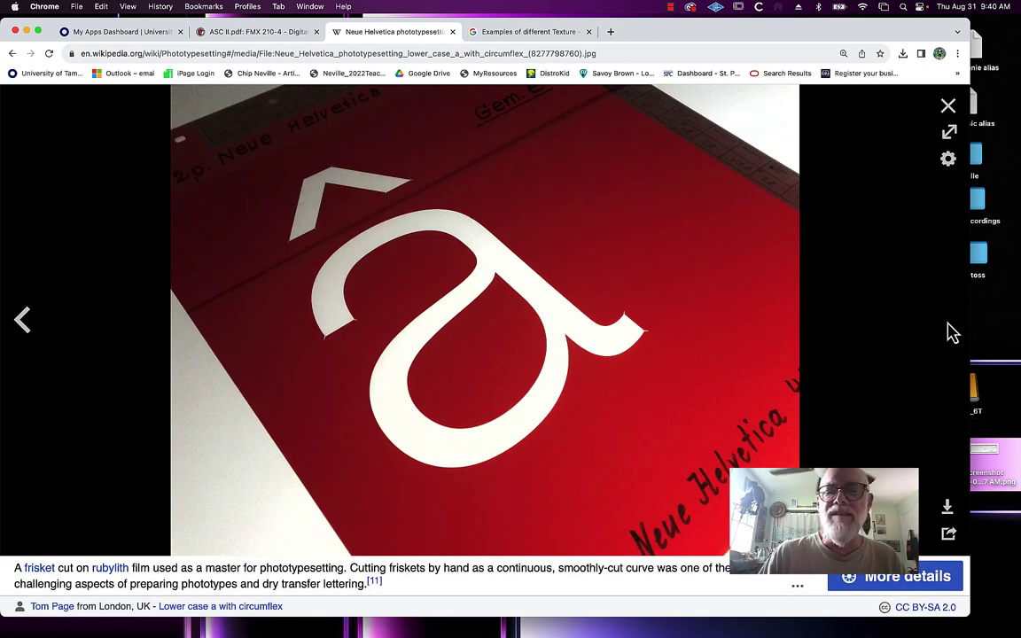
pyautogui.click(25, 330)
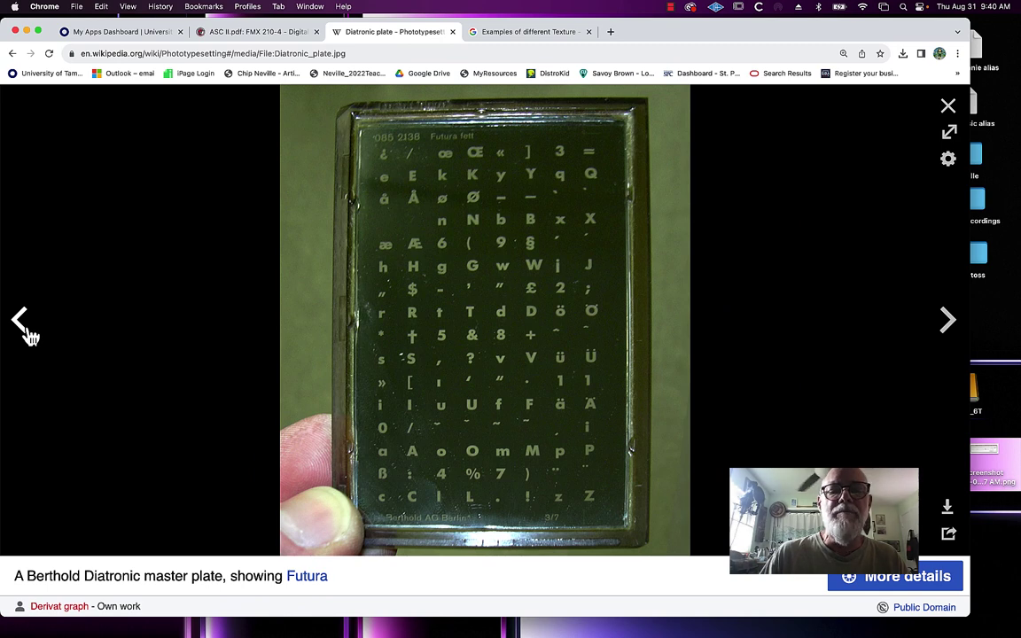
# - Close the Phototypesetting tab and scroll ASC II.pdf back to its Cold Type links
pyautogui.click(452, 32)
pyautogui.scroll(-3, 714, 459)
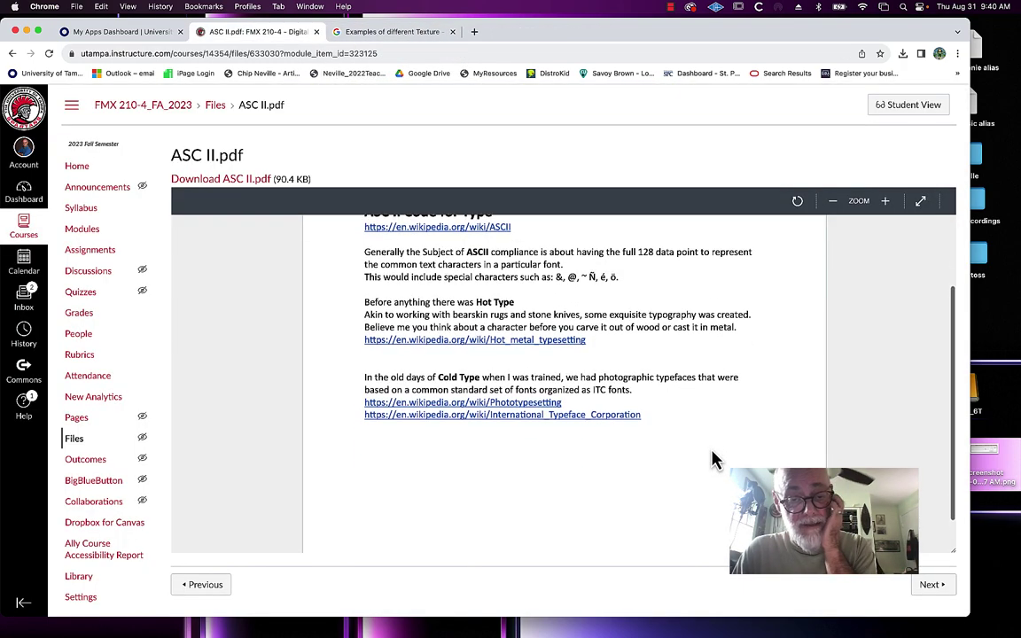
pyautogui.scroll(-1, 714, 460)
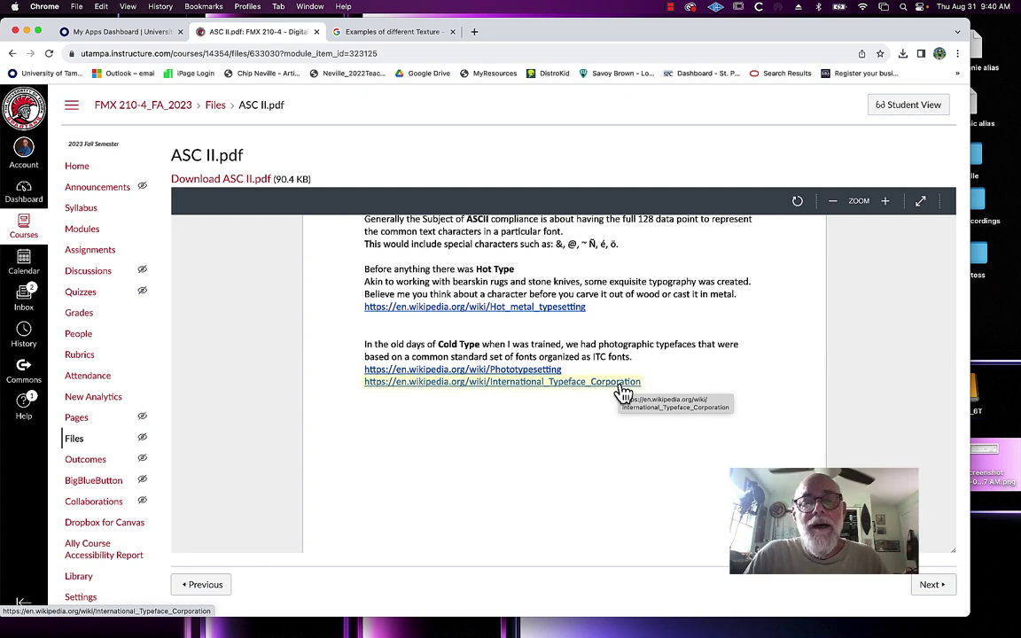
# - Open the International Typeface Corporation article from the PDF and browse its Fonts list
pyautogui.click(624, 391)
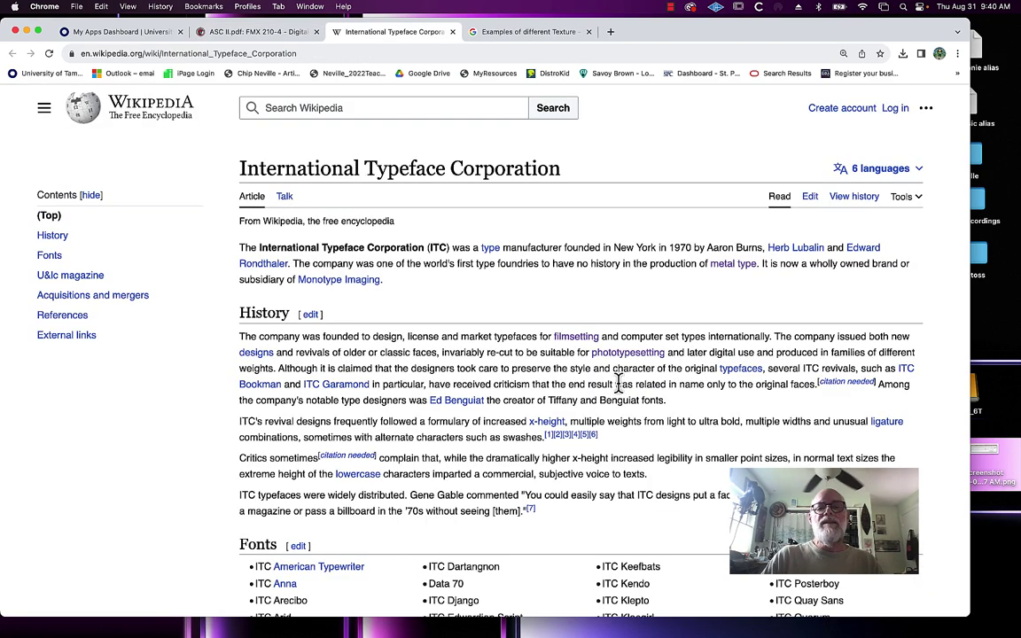
pyautogui.scroll(-1, 619, 383)
pyautogui.scroll(-2, 619, 382)
pyautogui.scroll(-1, 621, 390)
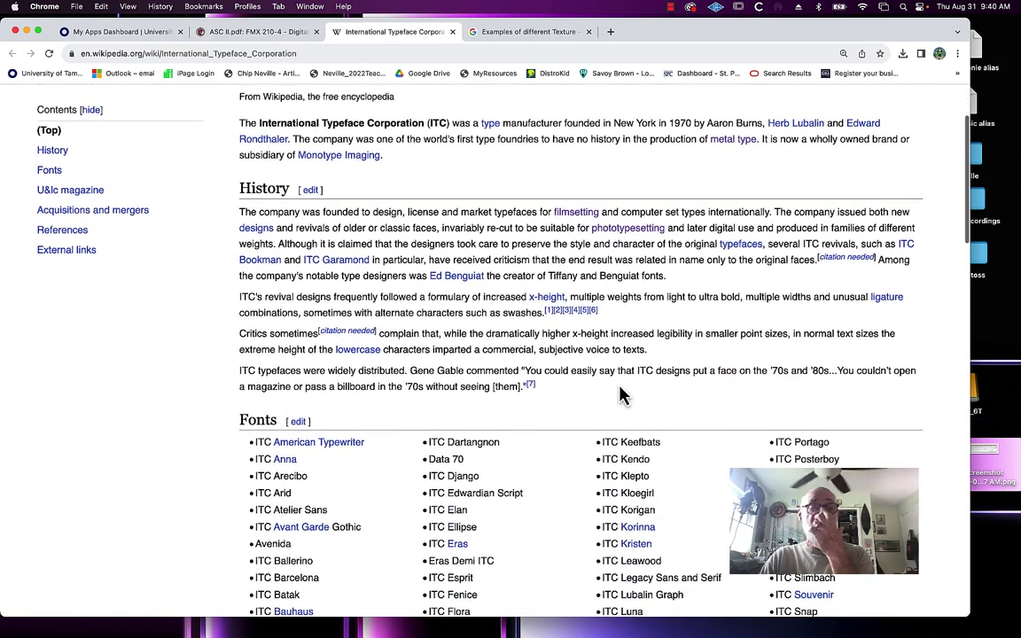
pyautogui.scroll(1, 620, 392)
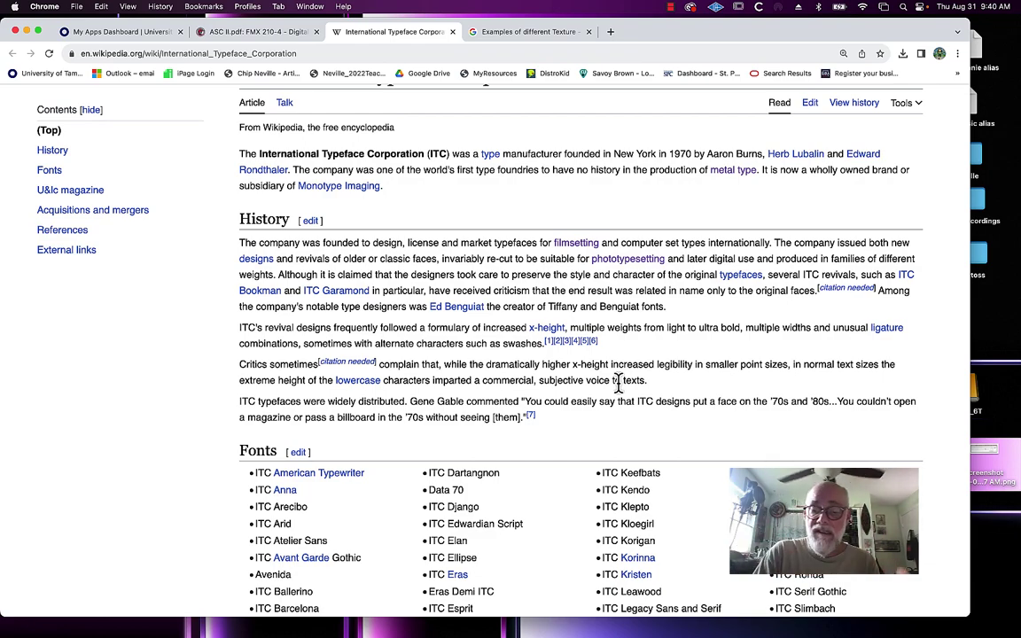
pyautogui.scroll(-5, 618, 381)
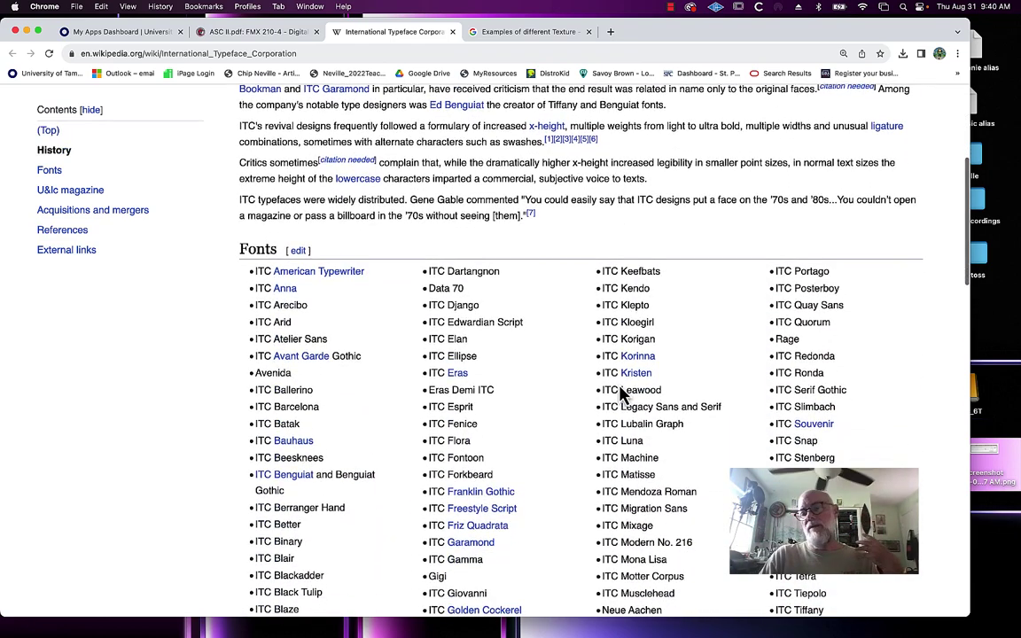
pyautogui.scroll(-3, 620, 394)
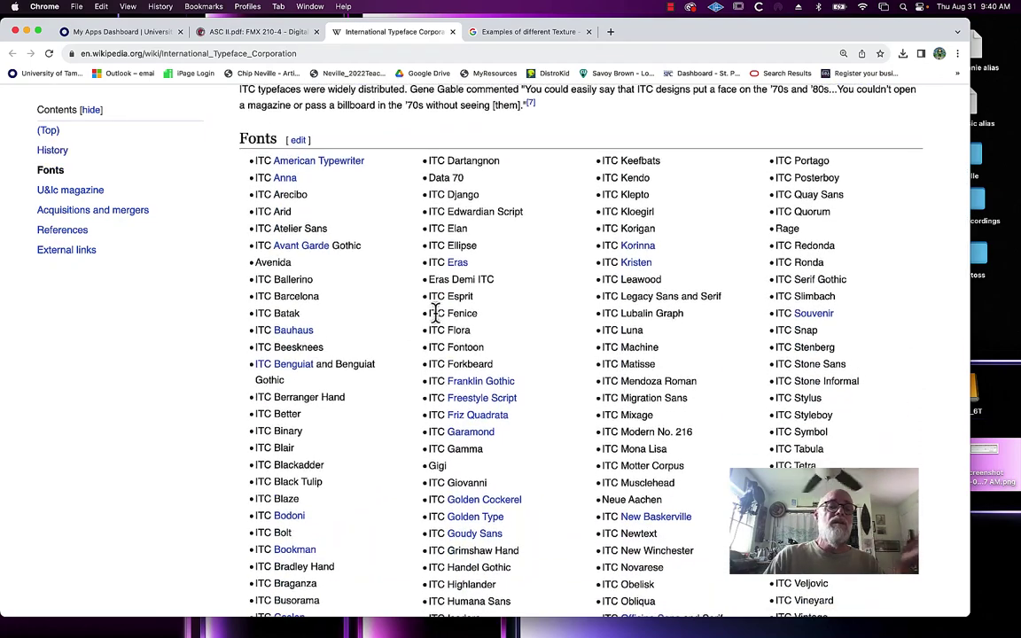
pyautogui.scroll(-1, 416, 330)
pyautogui.scroll(-1, 417, 331)
pyautogui.scroll(-1, 415, 330)
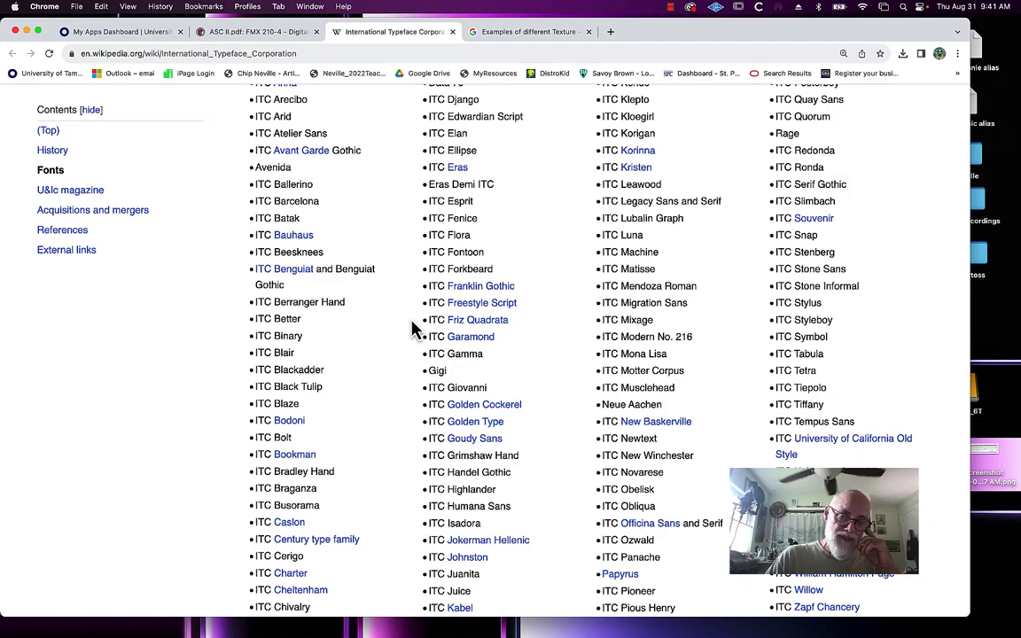
pyautogui.scroll(-3, 412, 328)
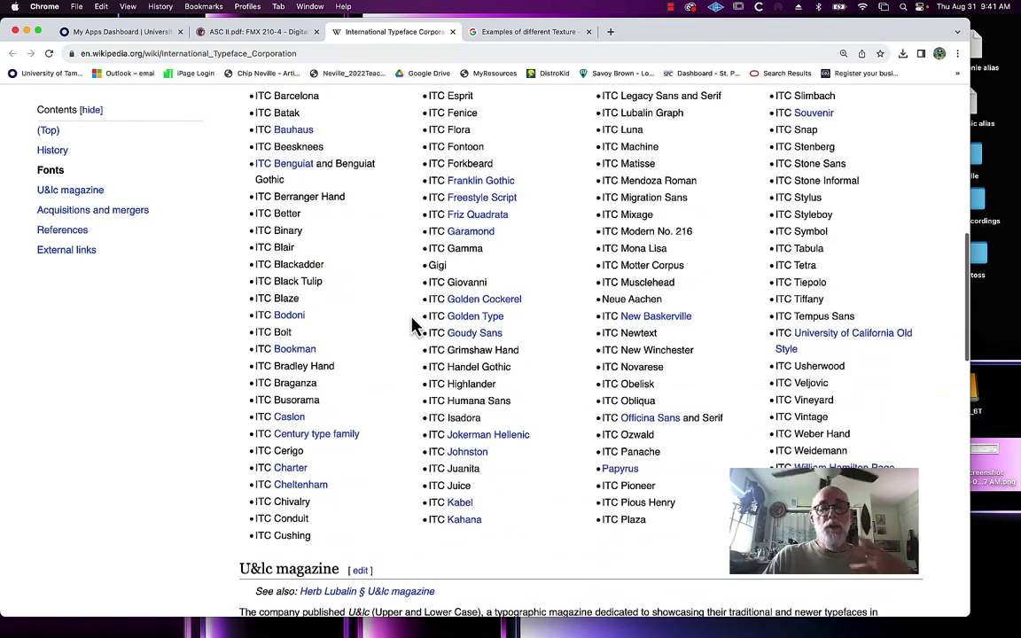
pyautogui.scroll(2, 413, 328)
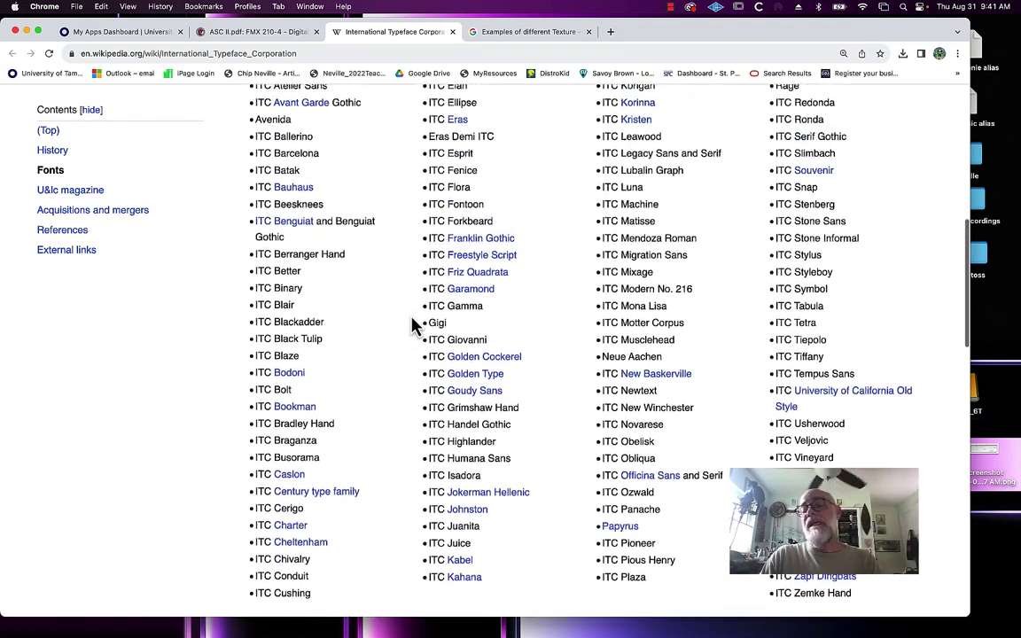
pyautogui.scroll(1, 412, 328)
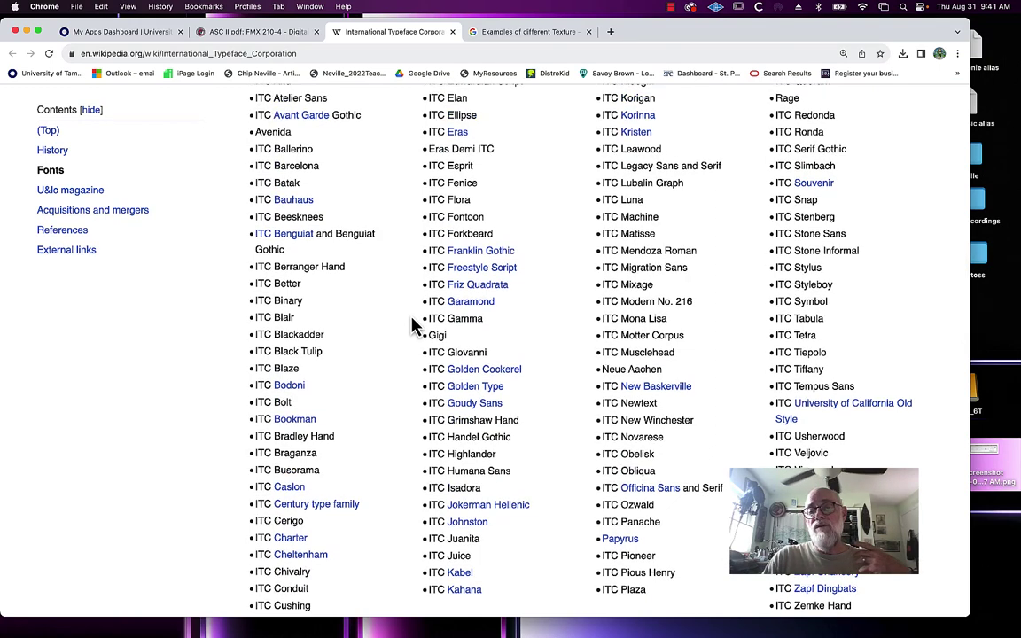
# - Follow the New Baskerville link, go back, then open the Freestyle Script article
pyautogui.click(663, 386)
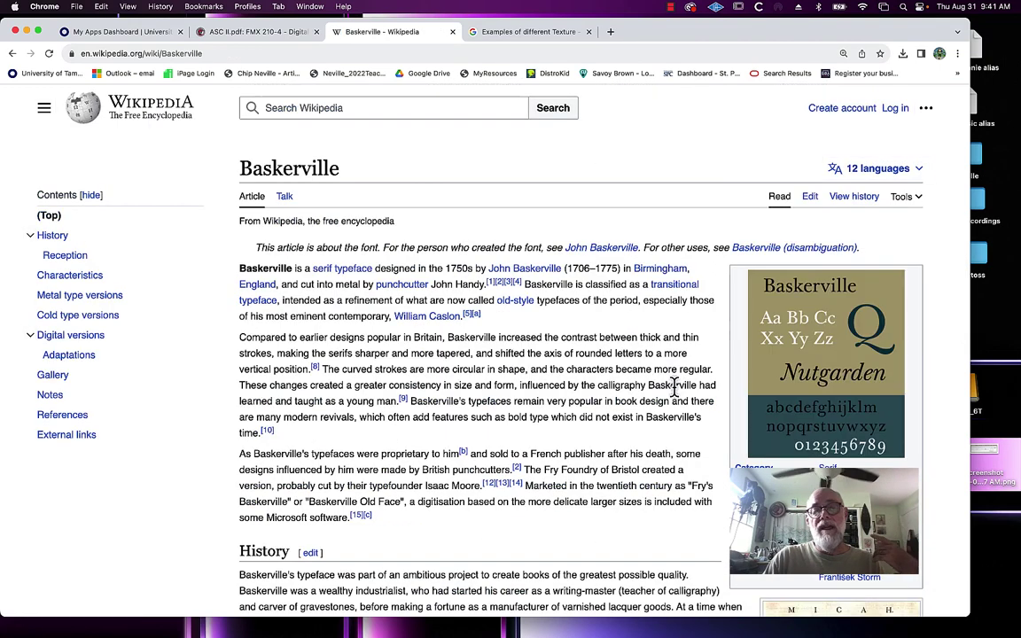
pyautogui.scroll(-2, 495, 413)
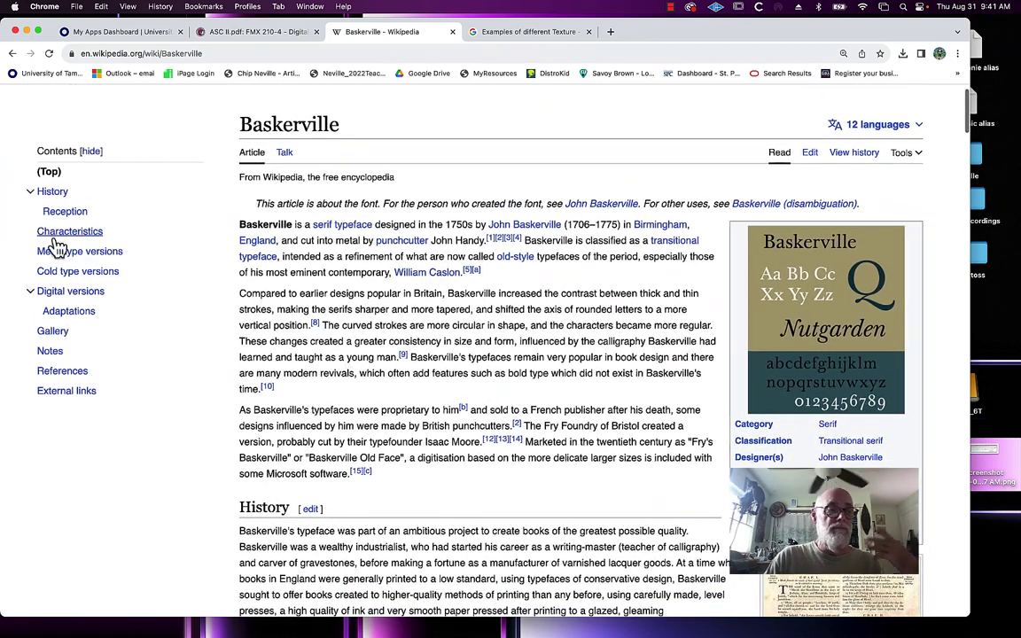
pyautogui.click(13, 53)
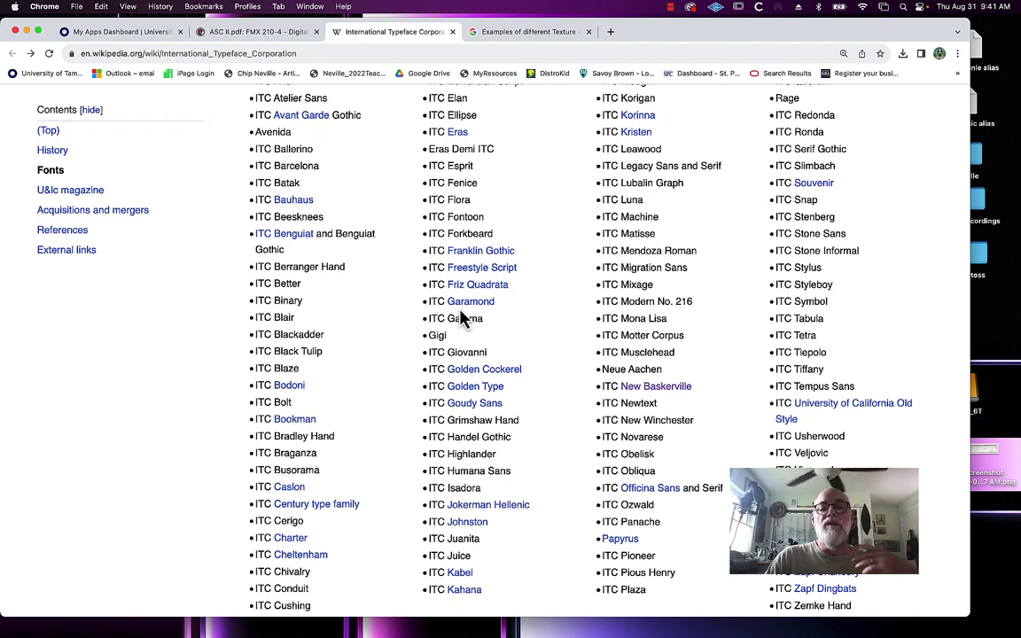
pyautogui.moveTo(481, 268)
pyautogui.click(502, 275)
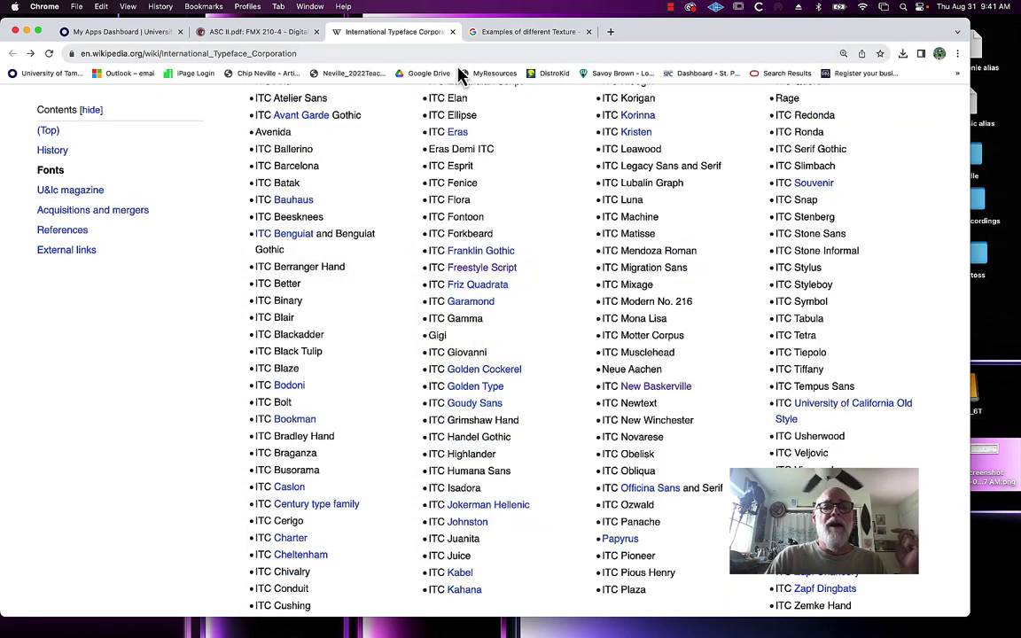
# - Reopen the ITC article from the PDF, read through U&lc and Acquisitions, and return to the top
pyautogui.click(452, 31)
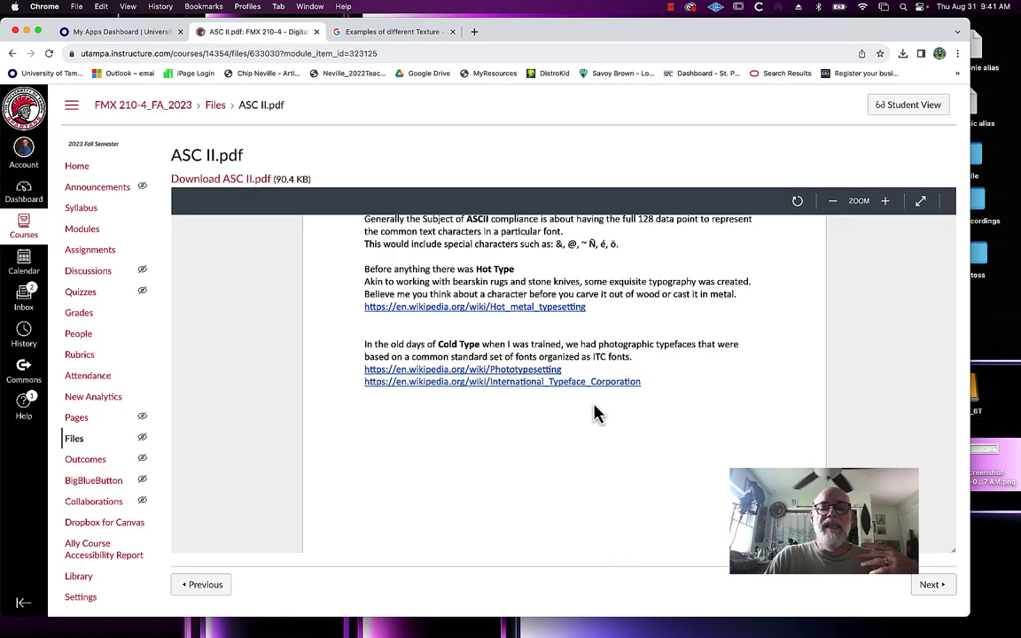
pyautogui.click(618, 383)
pyautogui.scroll(-10, 620, 456)
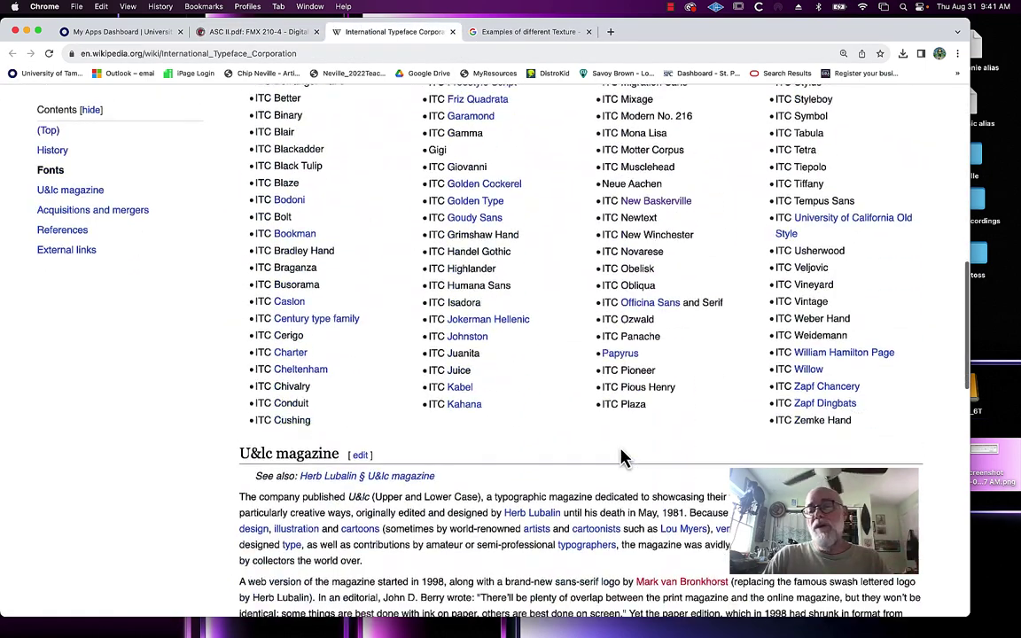
pyautogui.scroll(-1, 621, 455)
pyautogui.scroll(-3, 620, 455)
pyautogui.scroll(-5, 621, 456)
pyautogui.scroll(-6, 620, 455)
pyautogui.scroll(1, 620, 456)
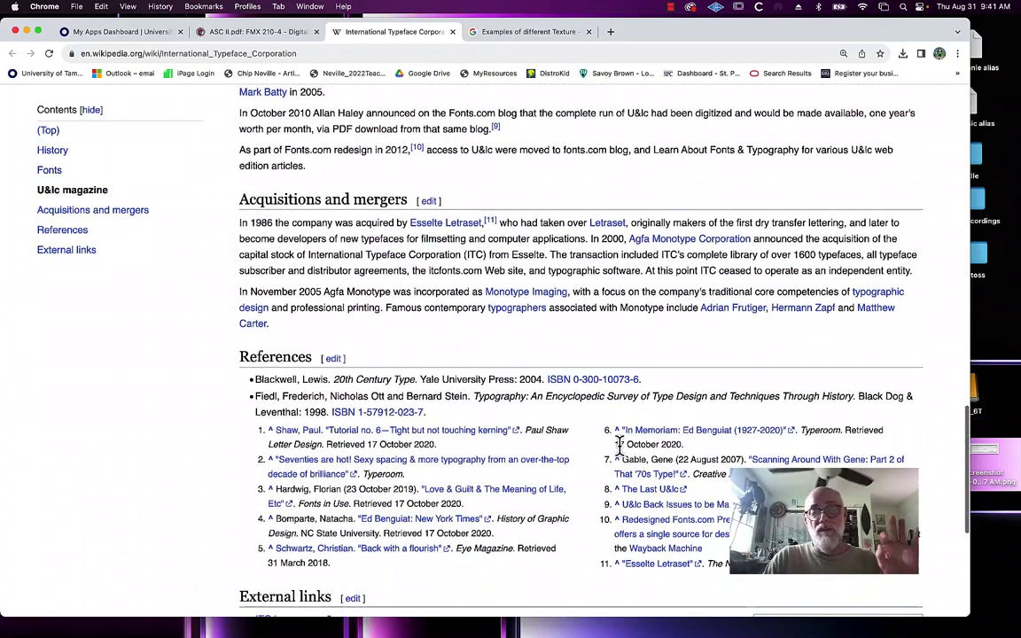
pyautogui.scroll(1, 621, 443)
pyautogui.scroll(3, 620, 443)
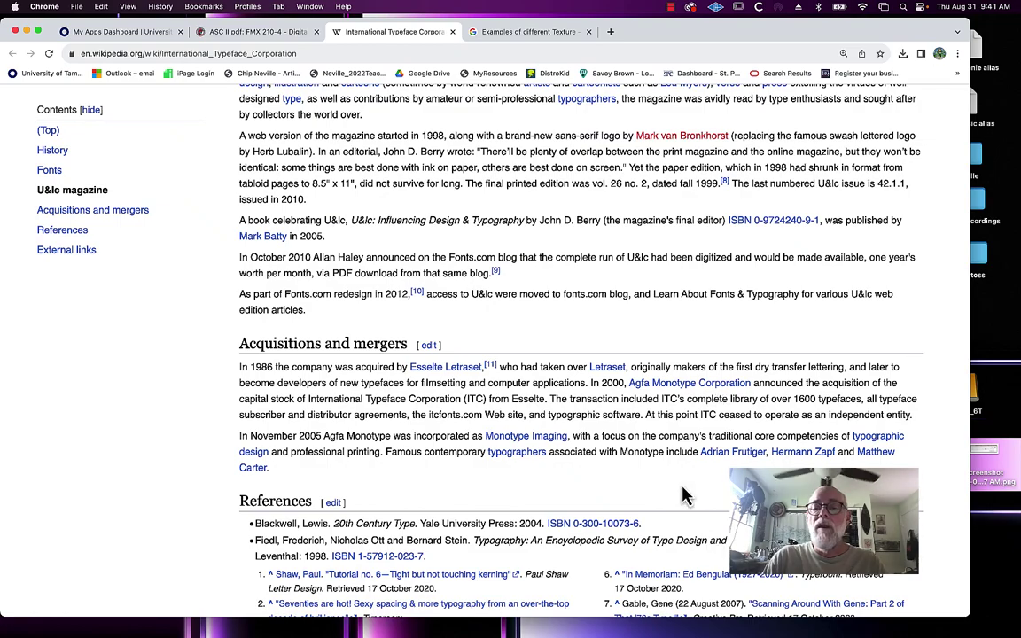
pyautogui.scroll(8, 694, 399)
pyautogui.scroll(3, 694, 406)
pyautogui.scroll(6, 694, 406)
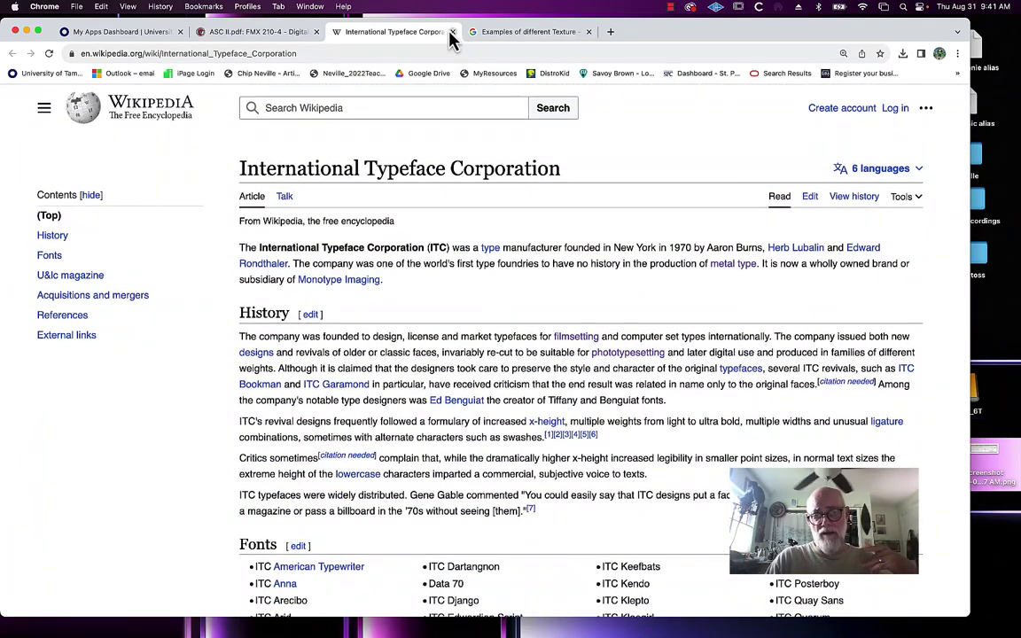
# - Close the ITC tab and return via the FMX 210-4_FA_2023 breadcrumb to Week 01 in Modules
pyautogui.click(452, 32)
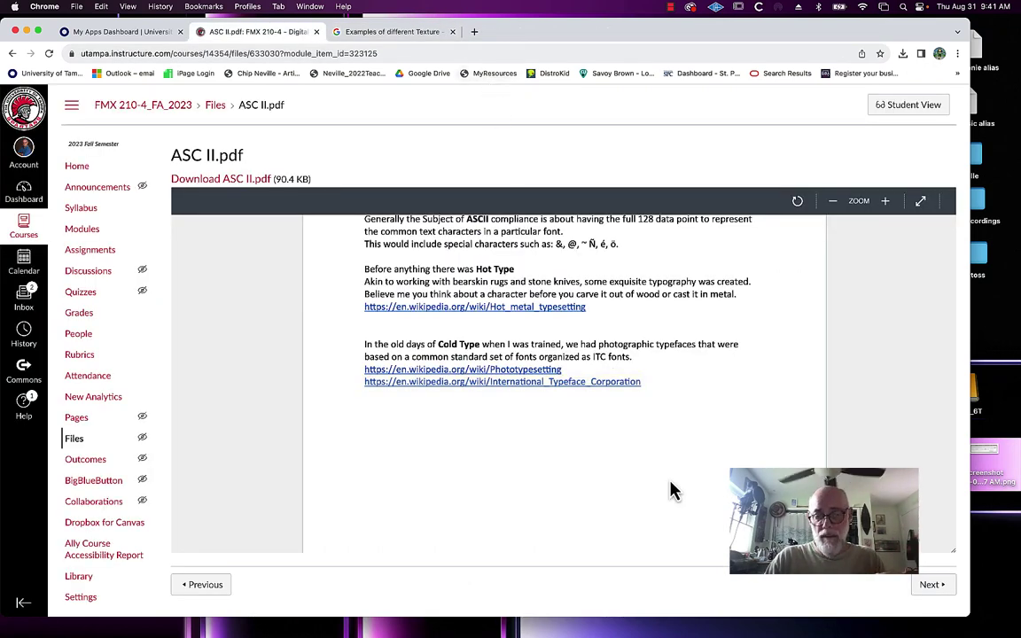
pyautogui.scroll(4, 565, 338)
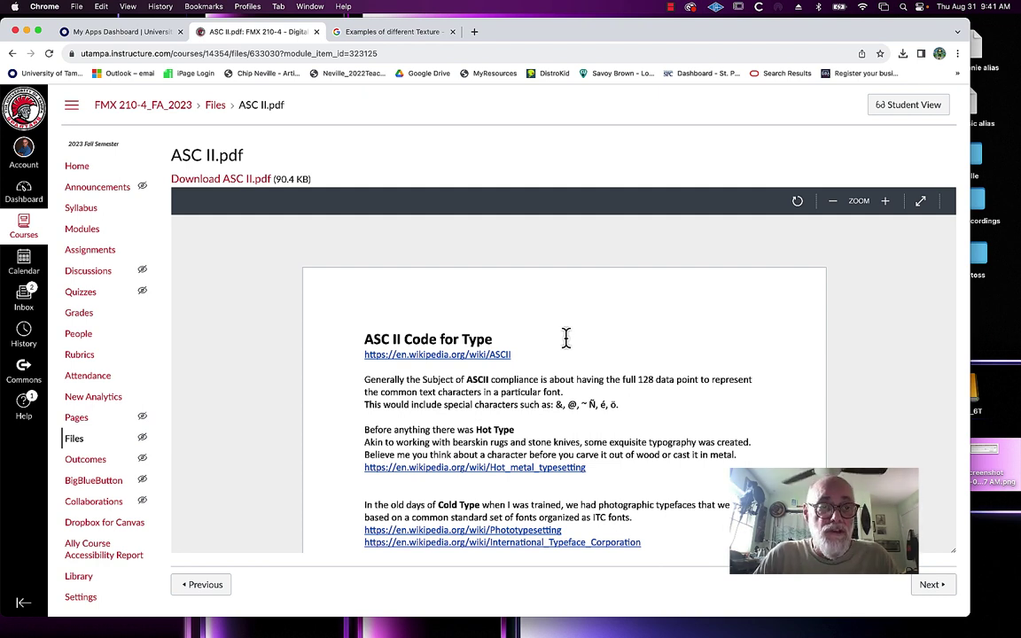
pyautogui.click(177, 106)
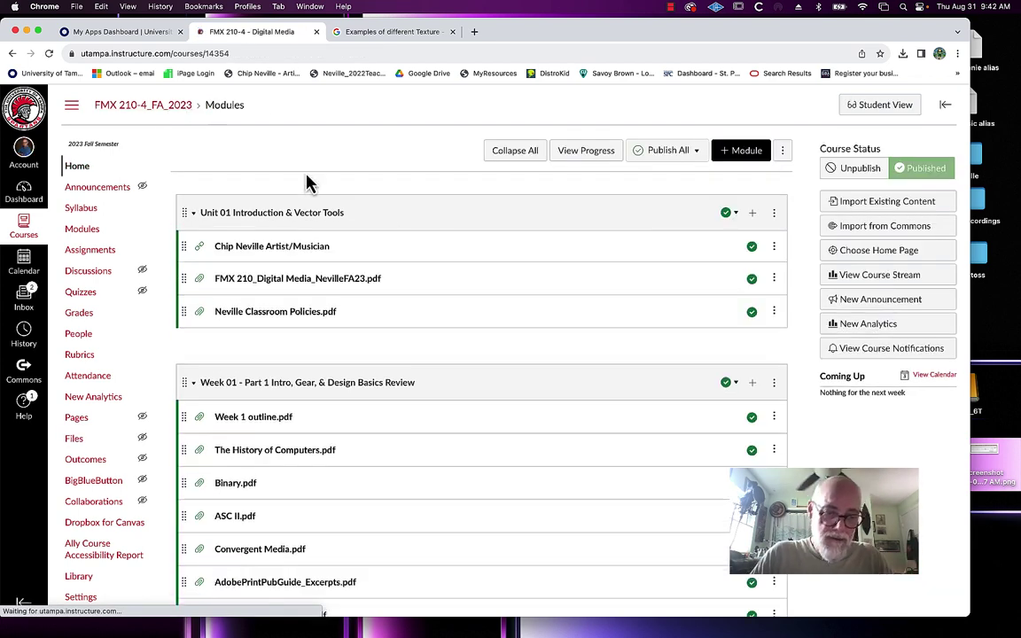
pyautogui.scroll(-5, 507, 300)
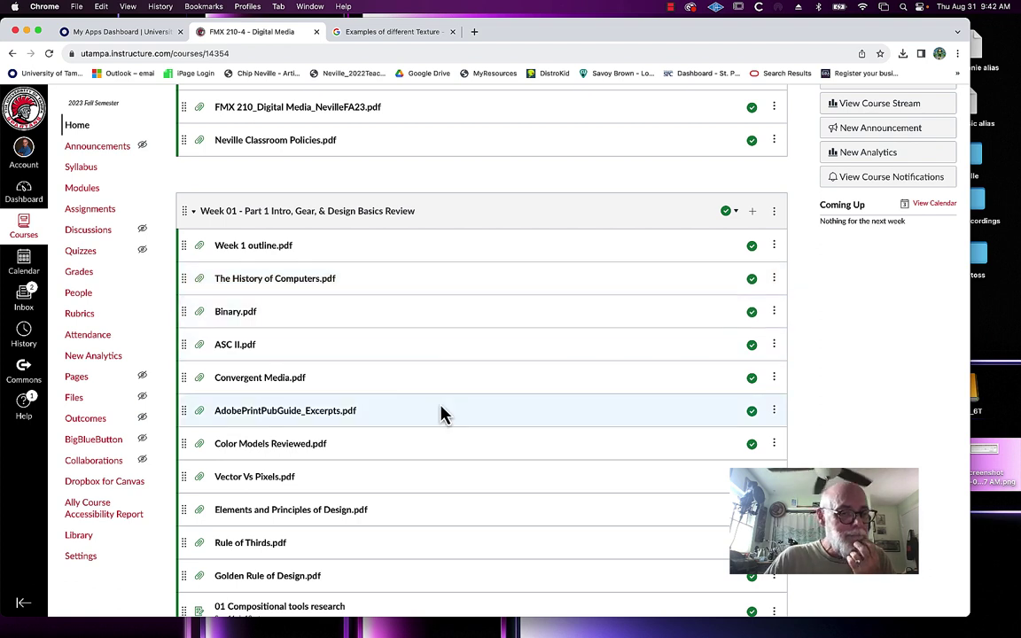
# - Open Convergent Media.pdf from Week 01 and scroll to its Ned Ludd and Faraday cage links
pyautogui.click(248, 379)
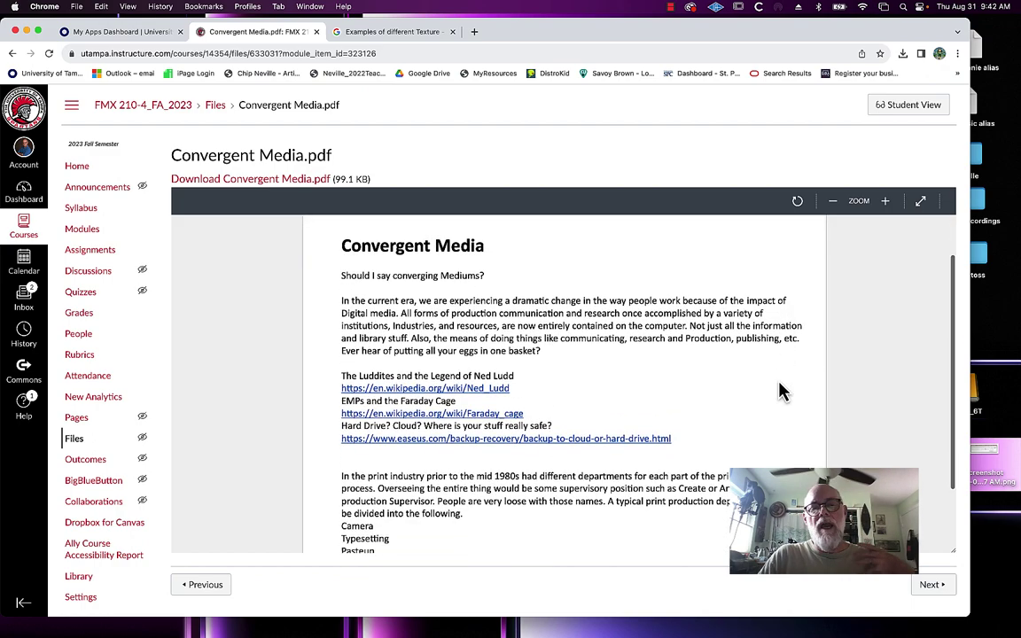
pyautogui.scroll(-2, 780, 390)
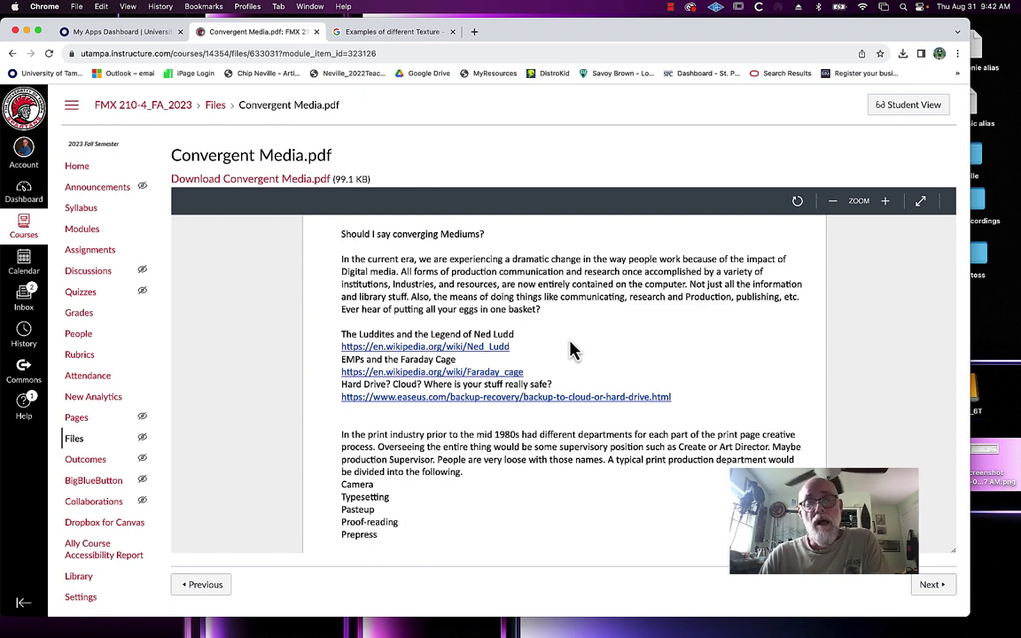
# - Open the Ned_Ludd link from Convergent Media.pdf and skim the article, ending back at its introduction
pyautogui.click(501, 349)
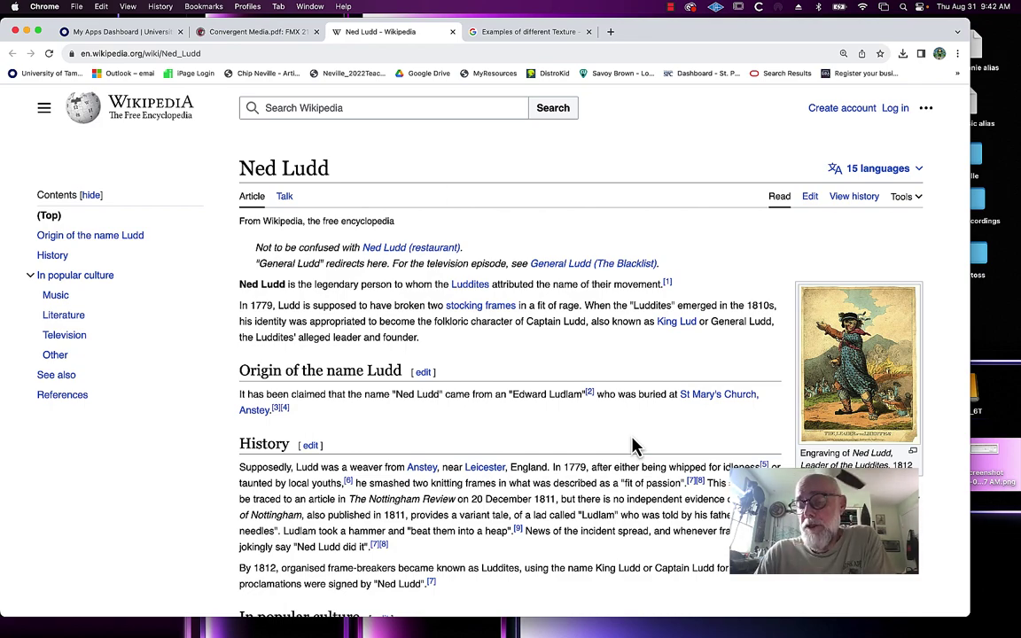
pyautogui.scroll(-2, 635, 446)
pyautogui.scroll(-2, 635, 446)
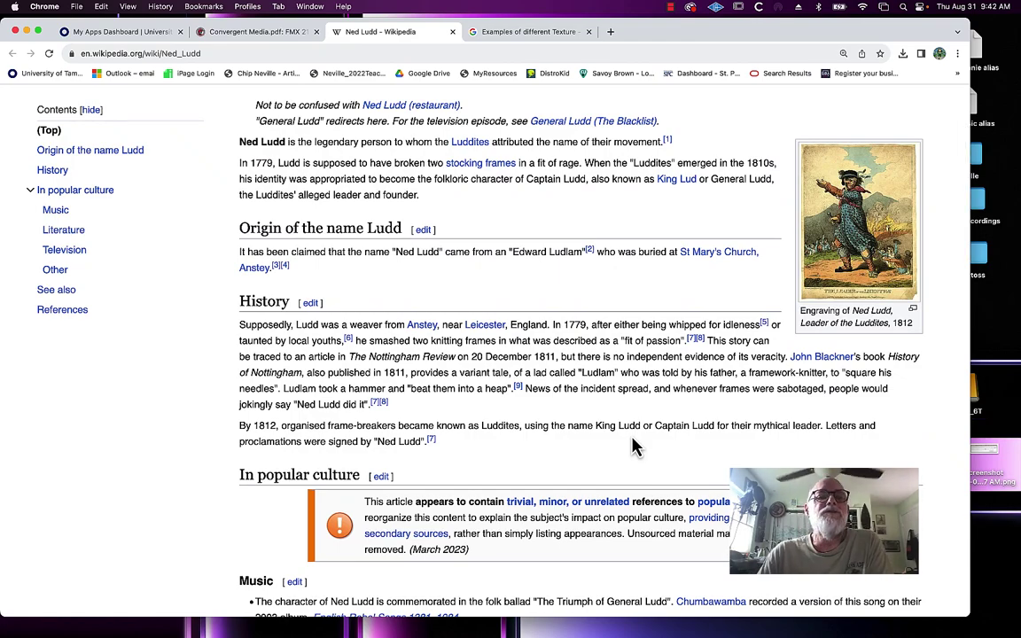
pyautogui.scroll(-1, 635, 445)
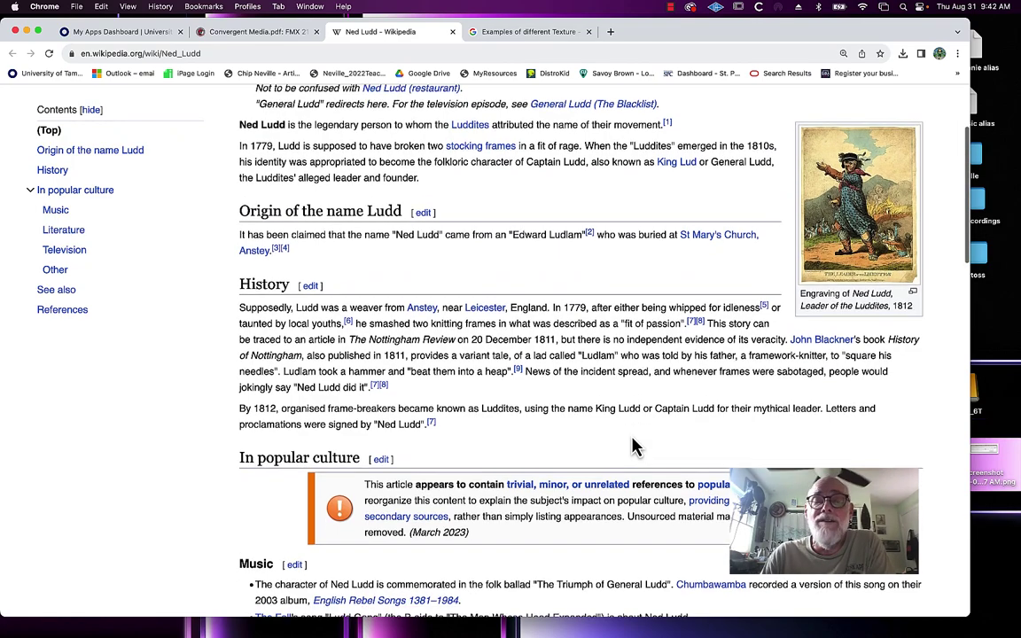
pyautogui.scroll(1, 636, 446)
pyautogui.scroll(1, 635, 446)
pyautogui.scroll(1, 636, 446)
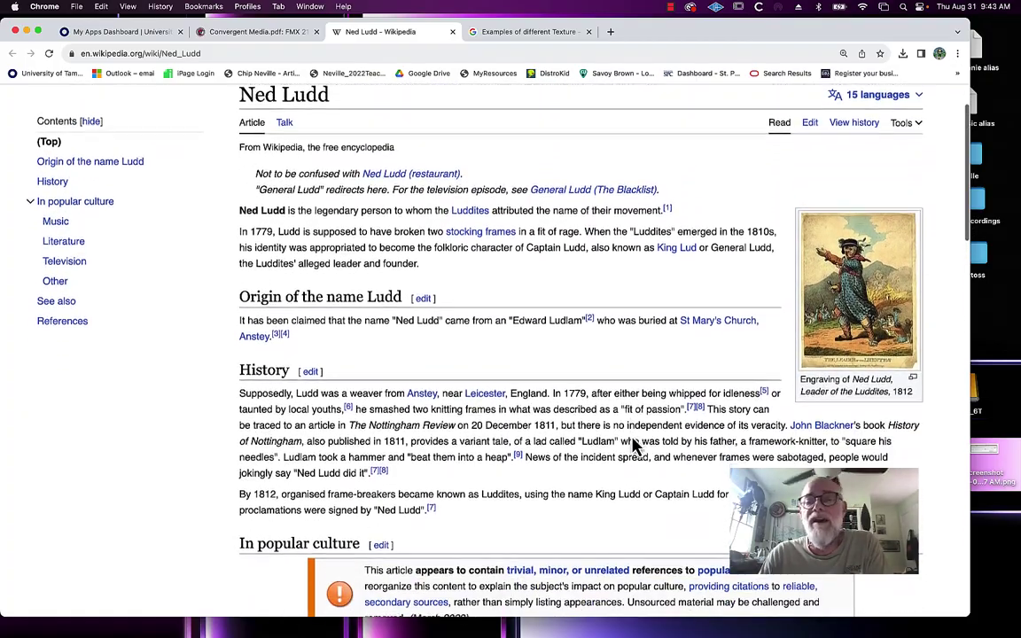
pyautogui.scroll(-1, 636, 446)
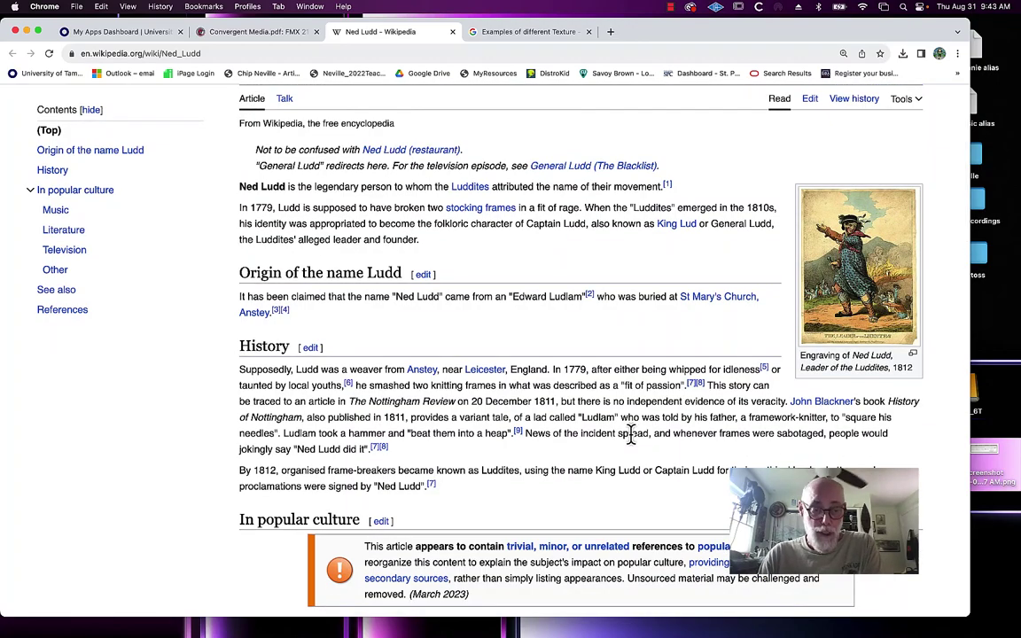
pyautogui.scroll(-1, 632, 434)
pyautogui.scroll(-1, 632, 434)
pyautogui.scroll(-1, 632, 434)
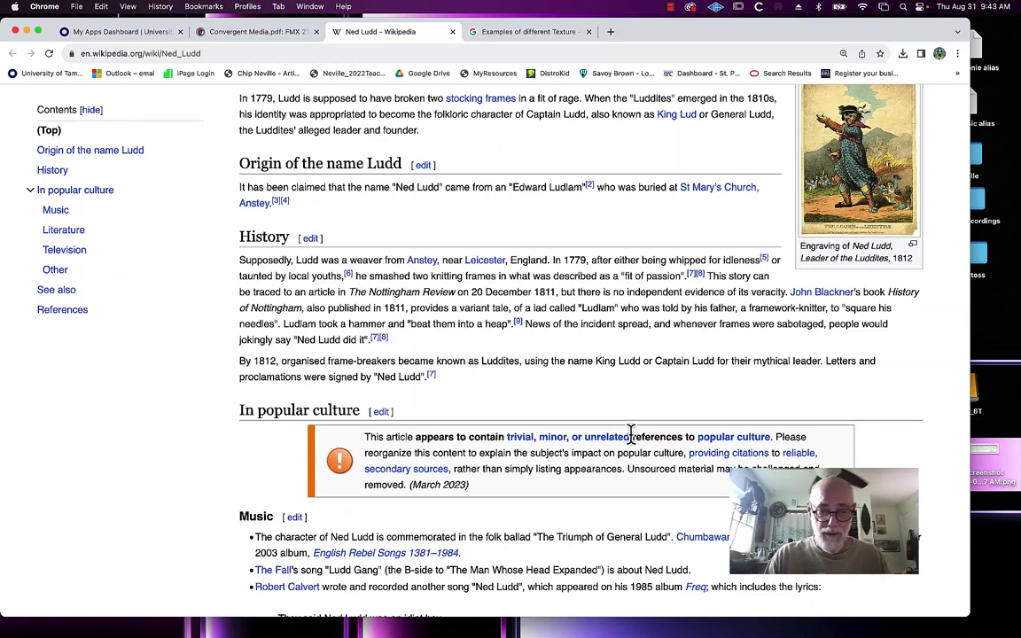
pyautogui.scroll(-3, 631, 433)
pyautogui.scroll(-2, 631, 426)
pyautogui.scroll(-1, 631, 416)
pyautogui.scroll(-5, 633, 443)
pyautogui.scroll(3, 632, 447)
pyautogui.scroll(15, 633, 448)
pyautogui.scroll(1, 632, 448)
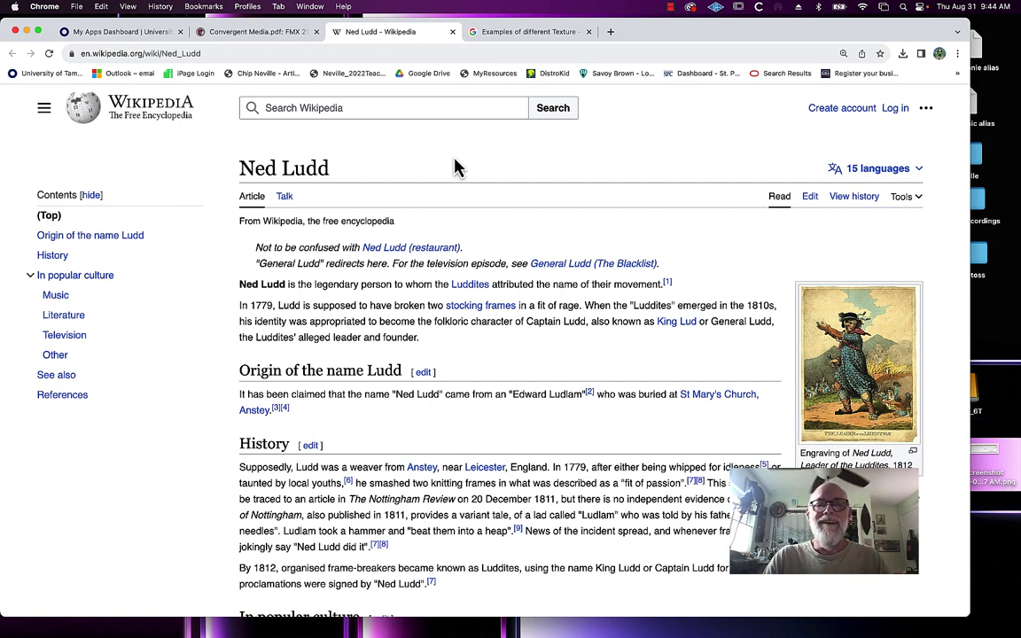
pyautogui.press('super+Tab')
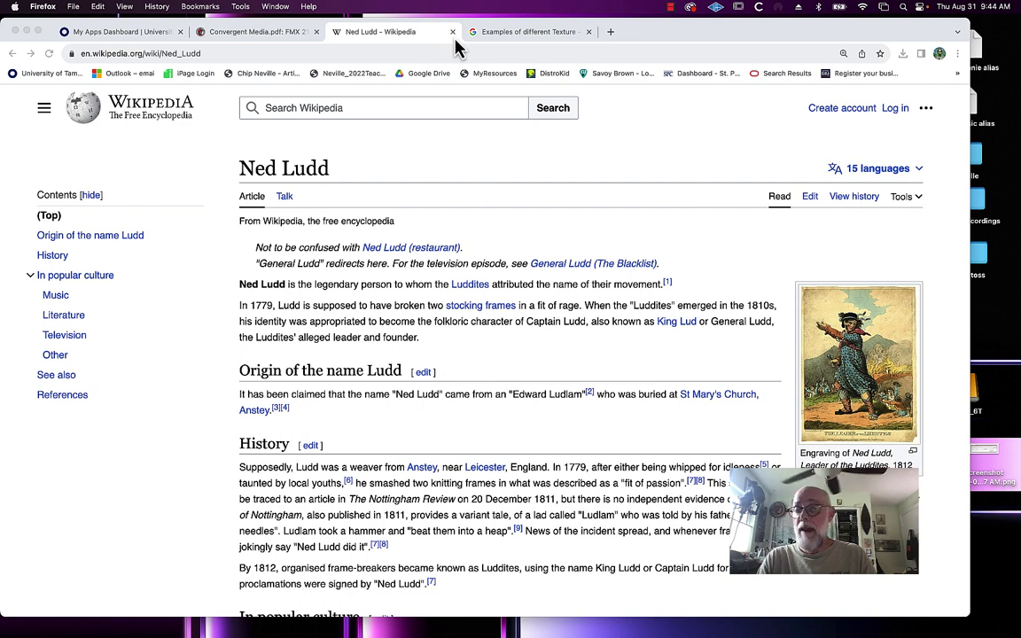
# - Cycle through the texture search and Ned Ludd tabs, then return to the Convergent Media tab
pyautogui.click(525, 35)
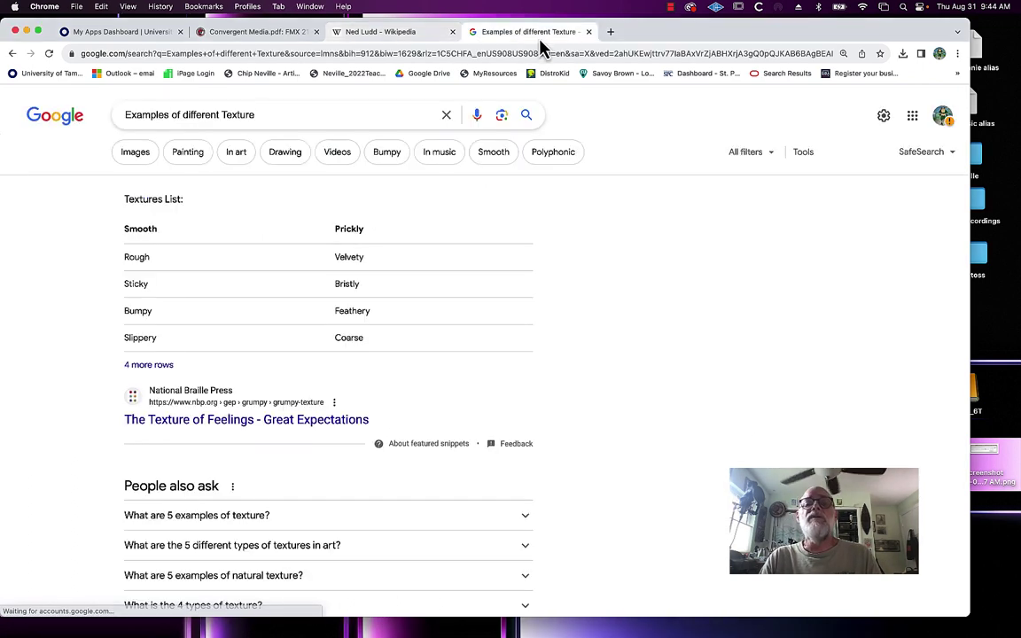
pyautogui.click(416, 35)
pyautogui.press('super+Tab')
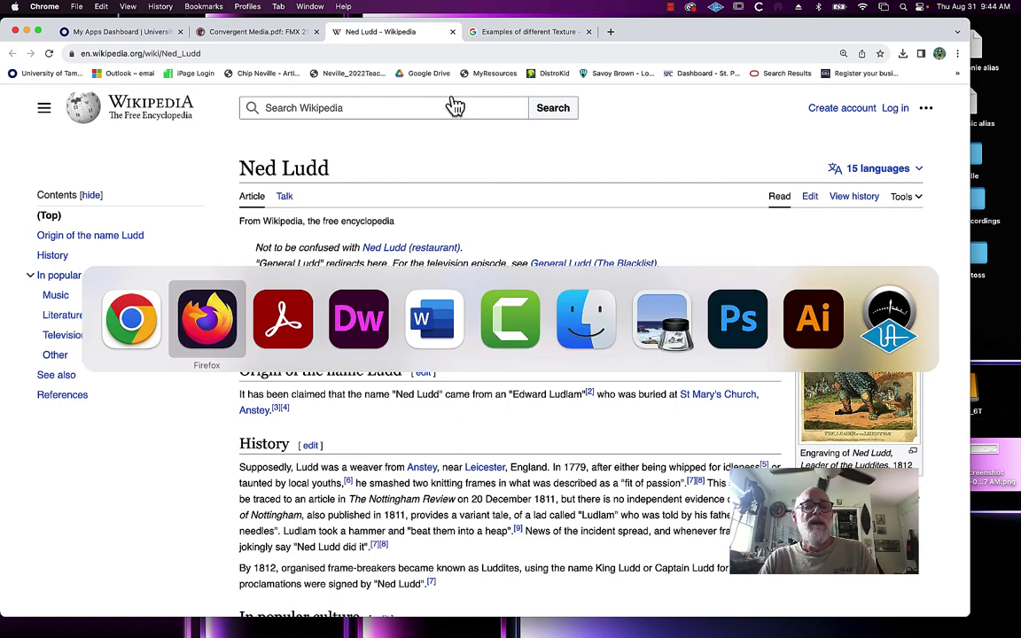
pyautogui.click(280, 35)
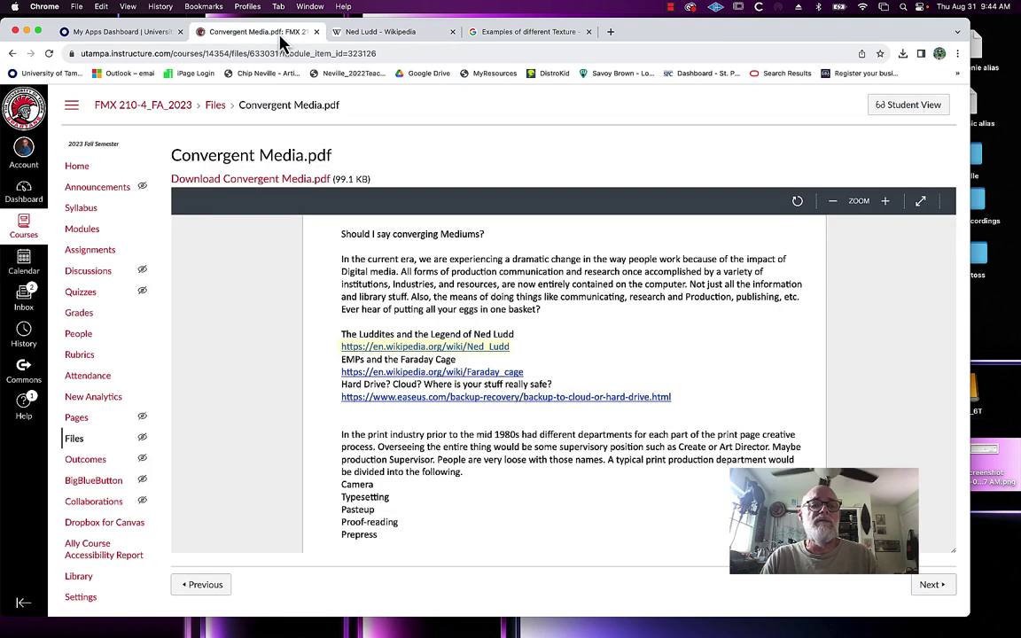
# - Reopen Convergent Media.pdf from Modules and scroll to the print-production departments links list
pyautogui.click(182, 112)
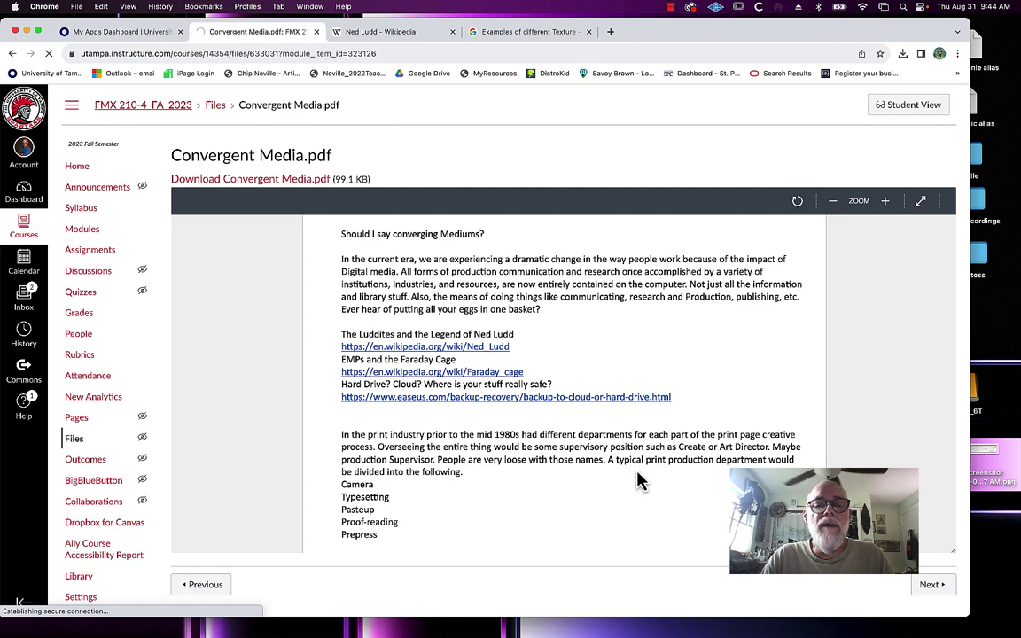
pyautogui.scroll(-1, 337, 476)
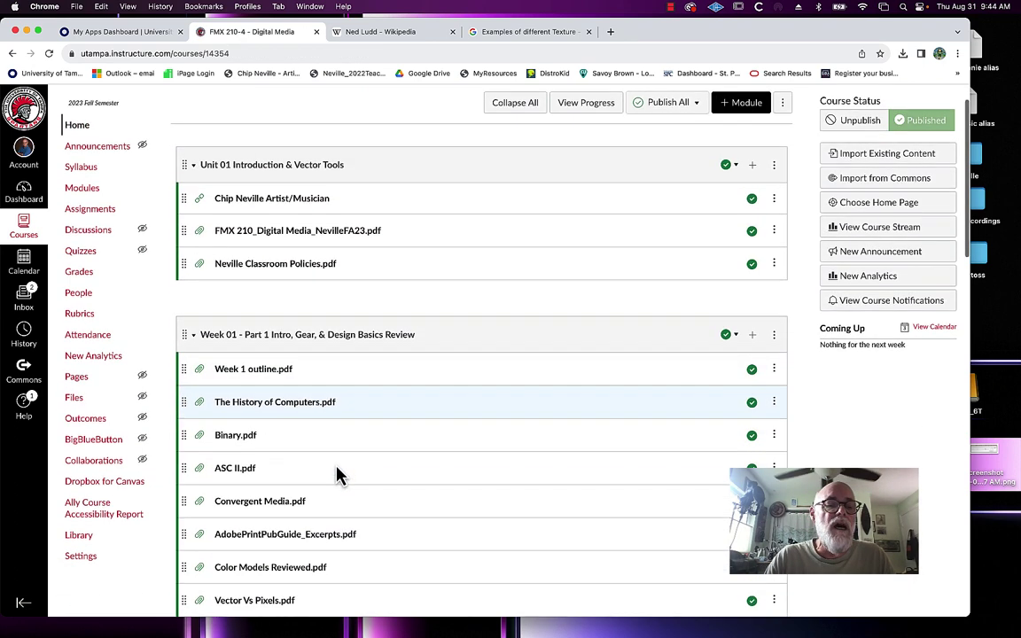
pyautogui.scroll(-1, 337, 476)
pyautogui.click(266, 444)
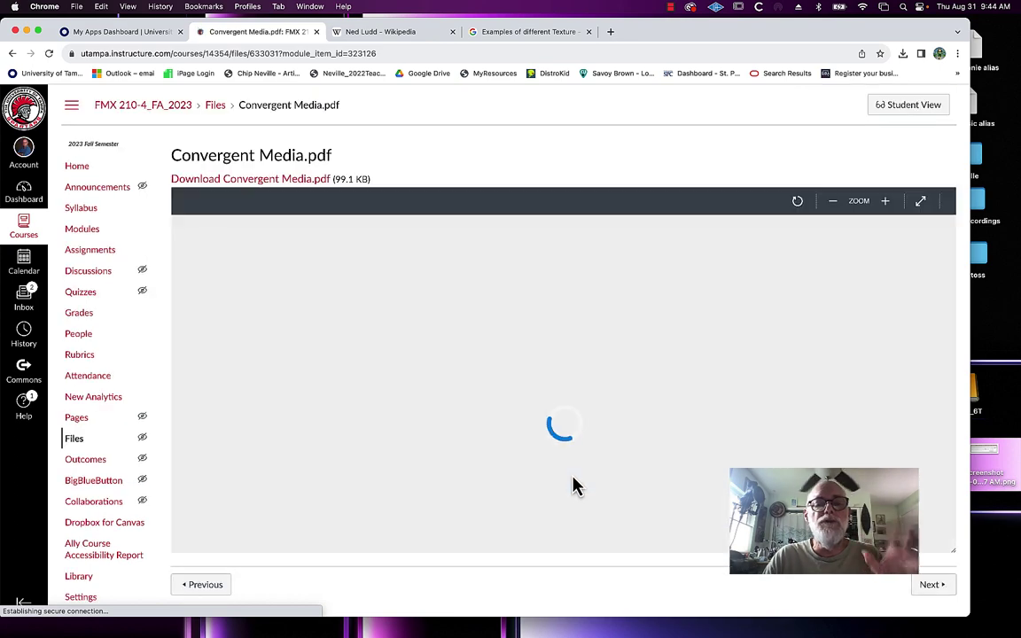
pyautogui.scroll(-3, 574, 485)
pyautogui.scroll(-2, 574, 485)
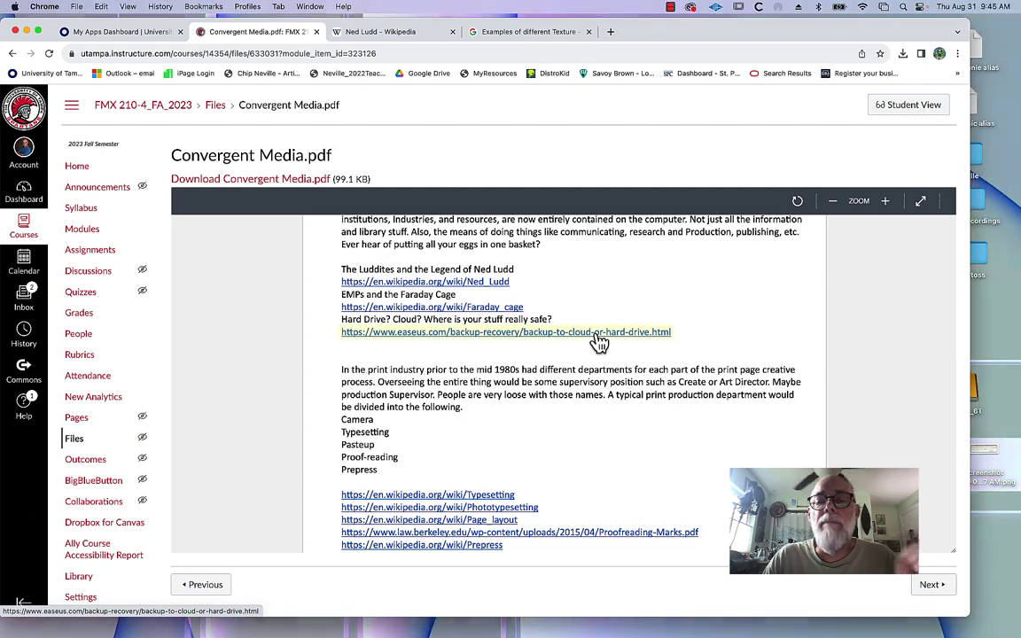
pyautogui.scroll(-1, 608, 460)
pyautogui.scroll(-1, 608, 460)
pyautogui.scroll(-1, 608, 459)
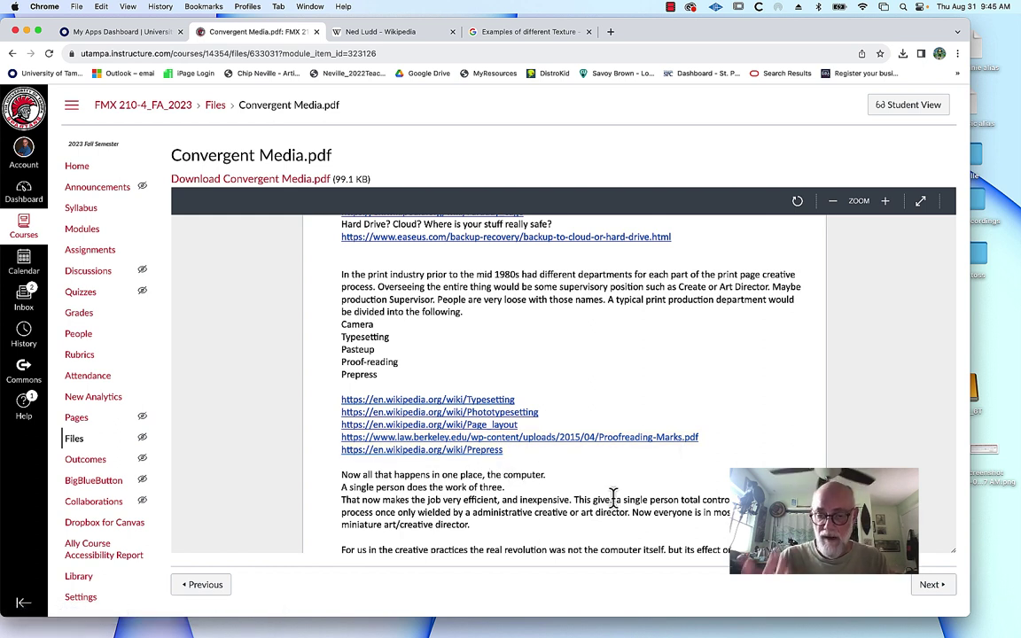
# - Open the Berkeley Proofreading-Marks.pdf chart from Convergent Media and scroll its Proofreaders' Marks table
pyautogui.click(631, 438)
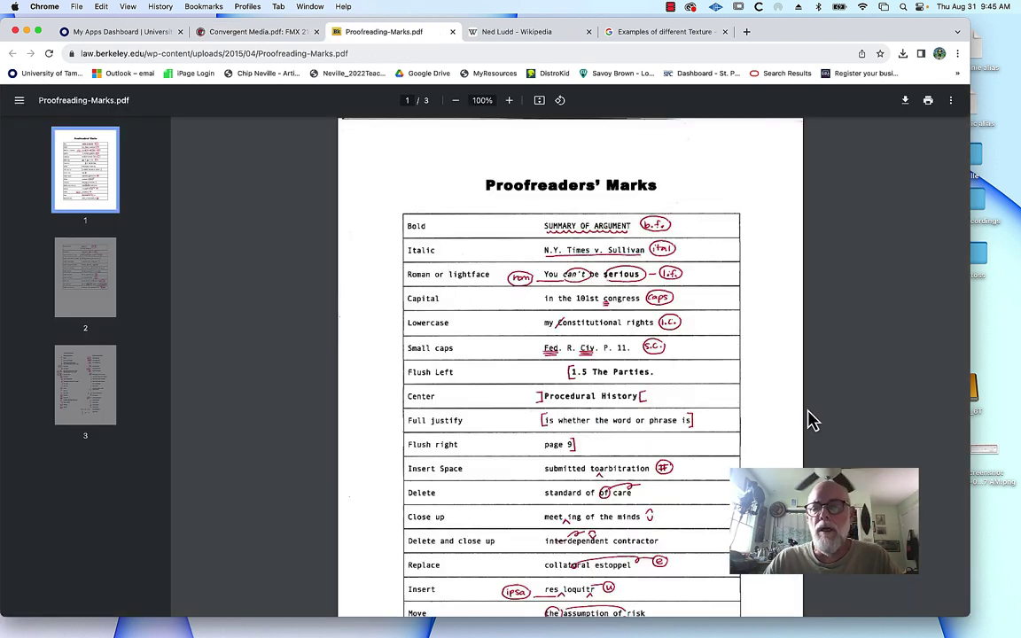
pyautogui.scroll(-3, 798, 443)
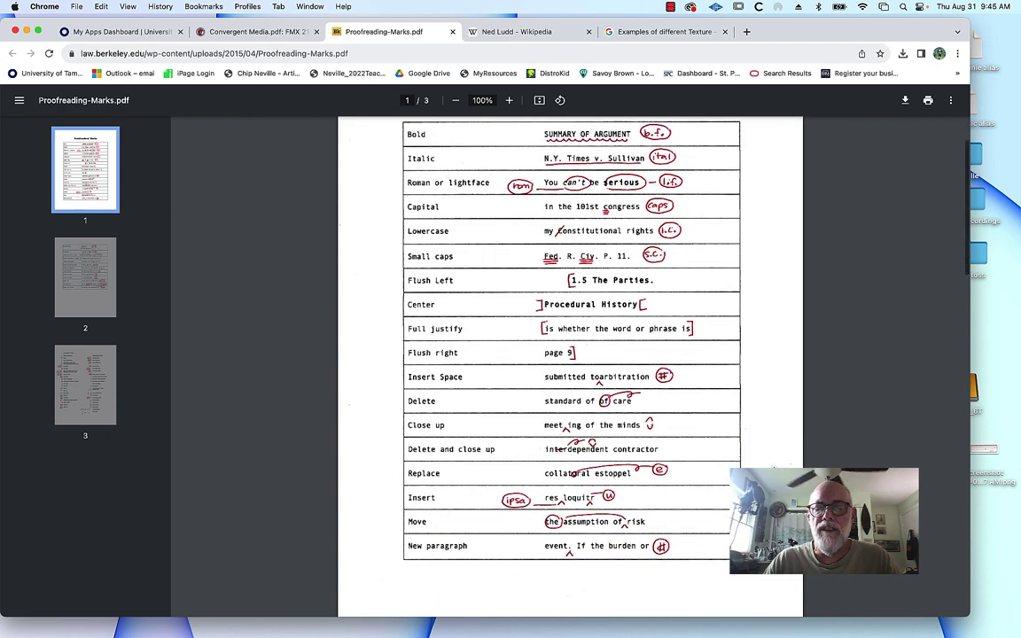
pyautogui.scroll(1, 774, 467)
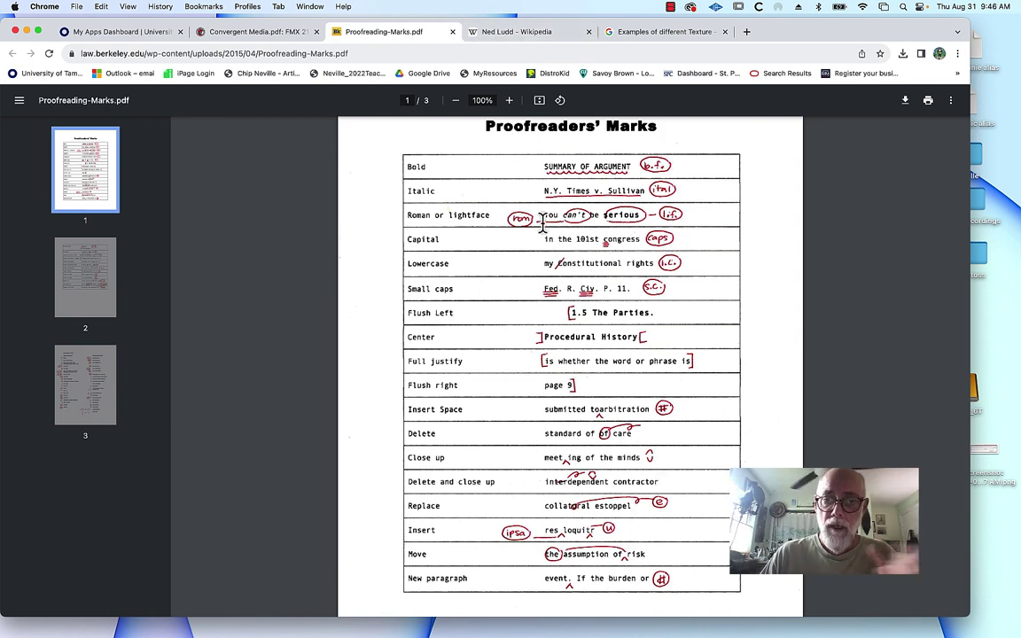
# - Close the proofreading tab, read Convergent Media.pdf to its undo-revolution ending, and scroll back up
pyautogui.click(452, 32)
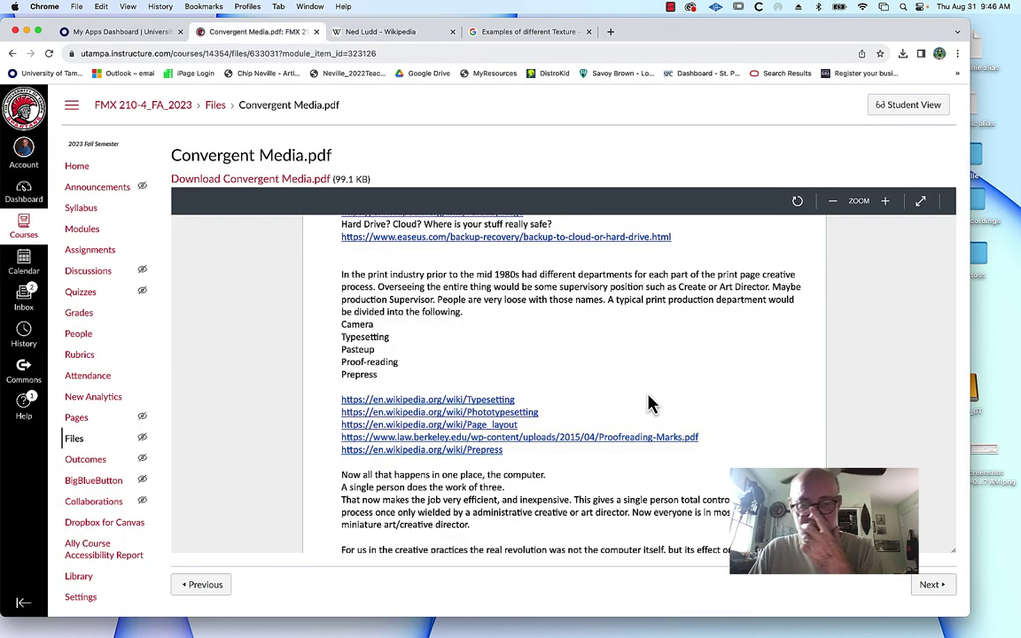
pyautogui.scroll(-1, 670, 465)
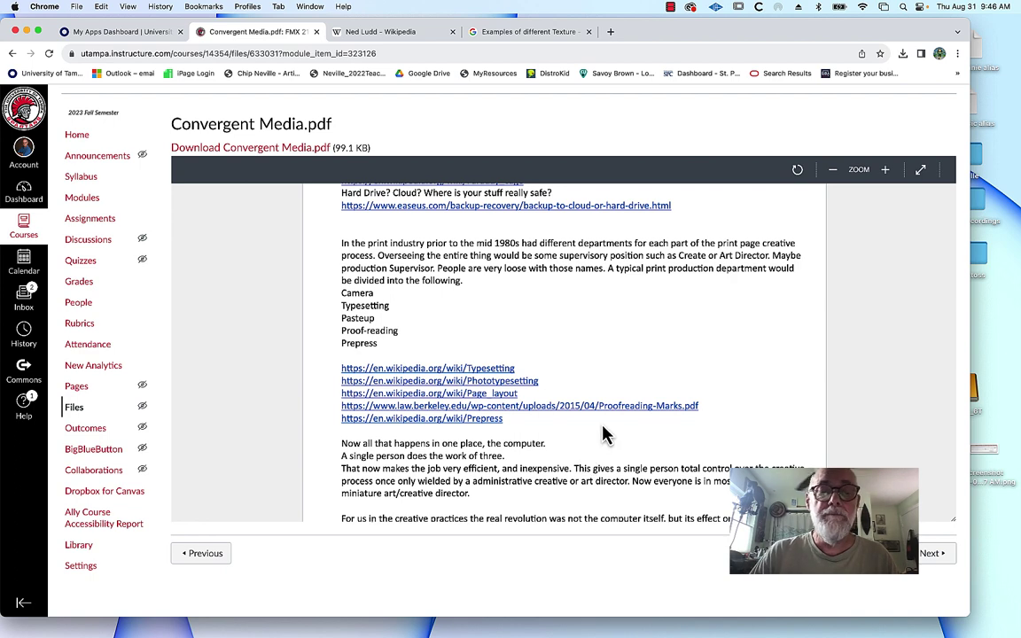
pyautogui.scroll(-1, 602, 434)
pyautogui.scroll(-2, 567, 407)
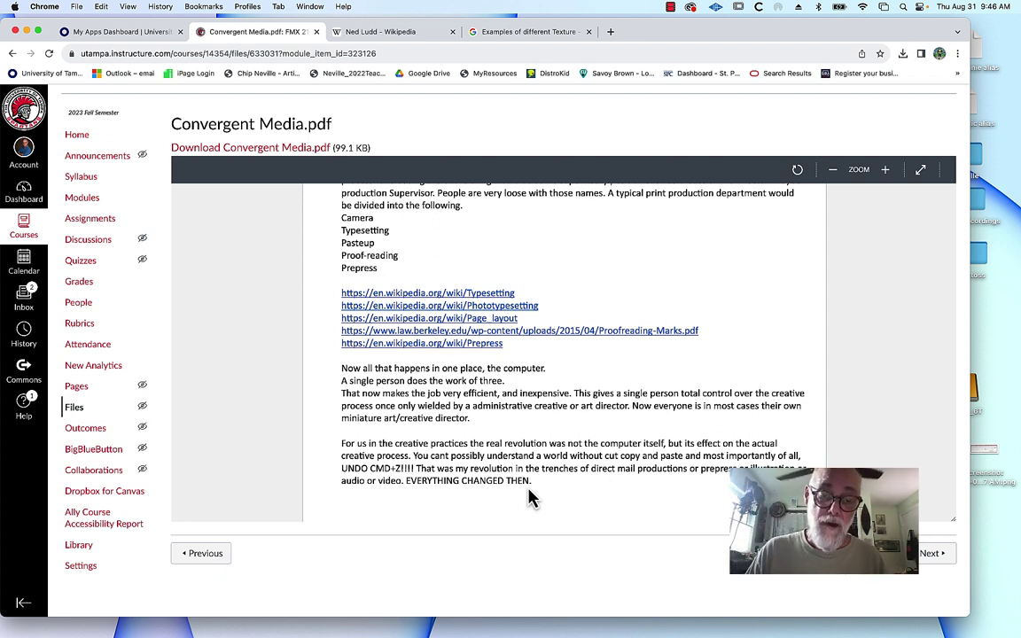
pyautogui.scroll(-1, 550, 478)
pyautogui.scroll(-3, 584, 454)
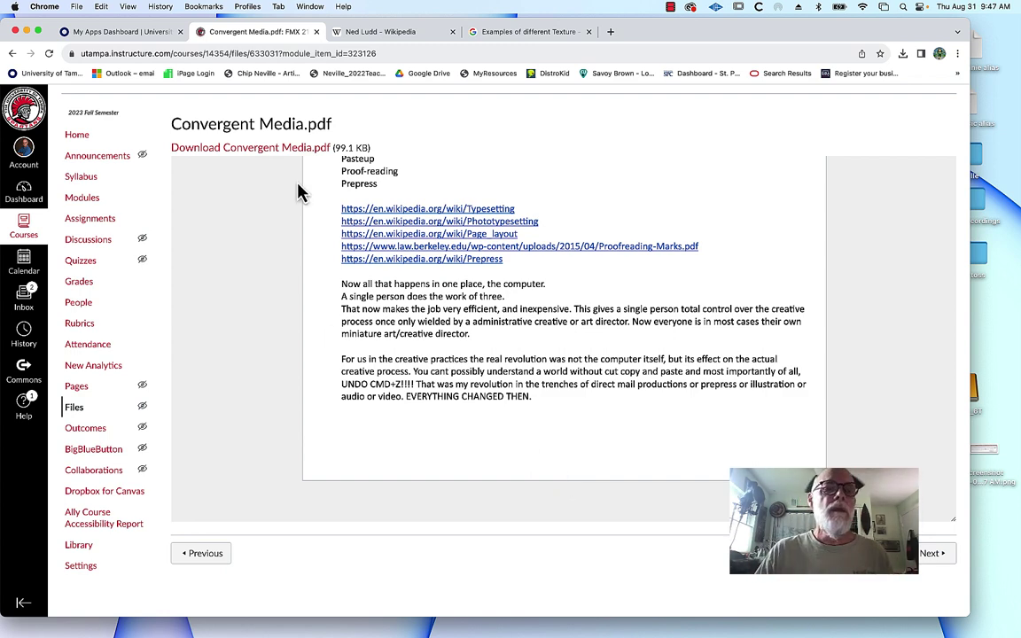
pyautogui.scroll(5, 237, 221)
pyautogui.scroll(5, 237, 221)
pyautogui.scroll(2, 236, 221)
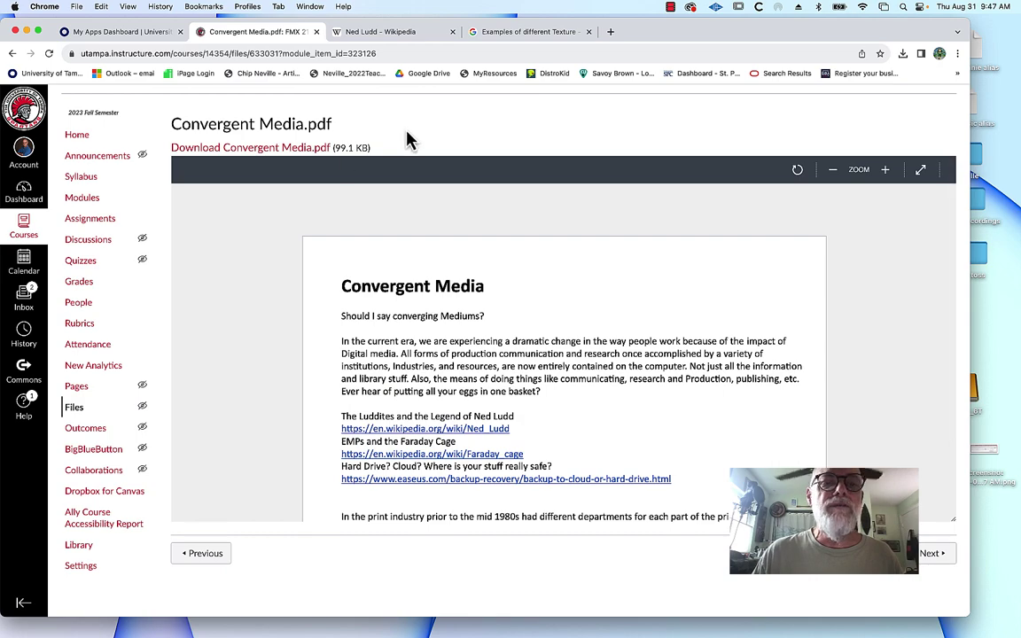
pyautogui.scroll(1, 408, 140)
# - Return to Modules and open AdobePrintPubGuide_Excerpts.pdf from the Week 01 list
pyautogui.click(186, 108)
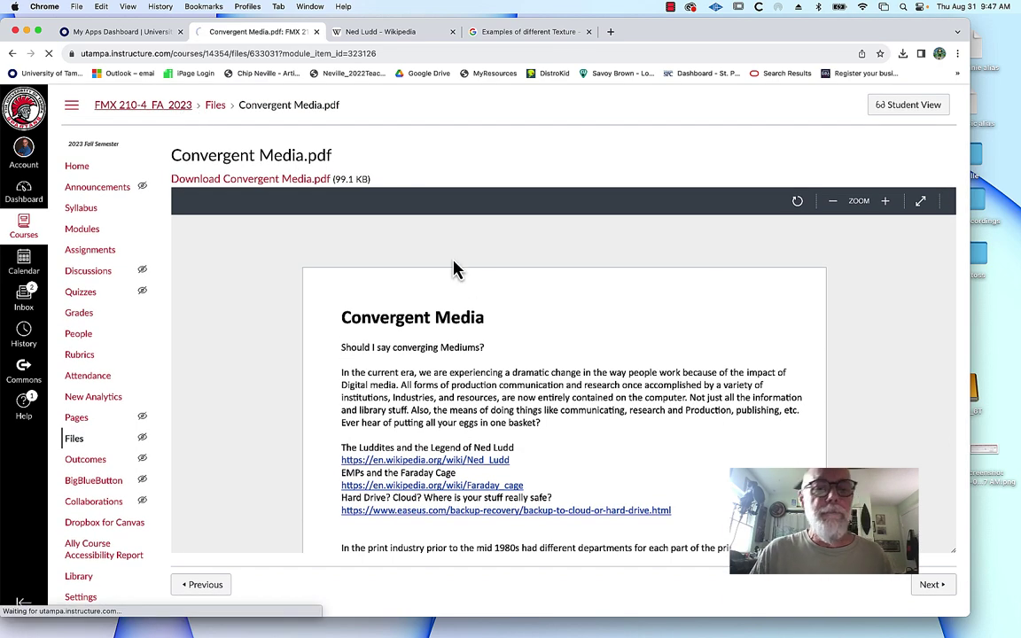
pyautogui.scroll(-1, 660, 450)
pyautogui.scroll(-3, 655, 445)
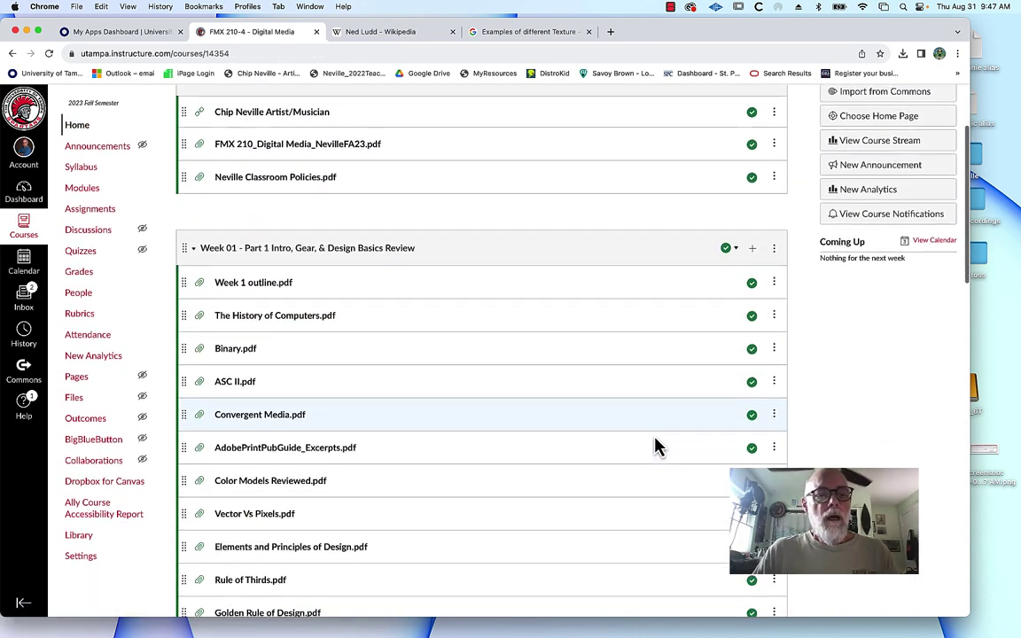
pyautogui.click(332, 441)
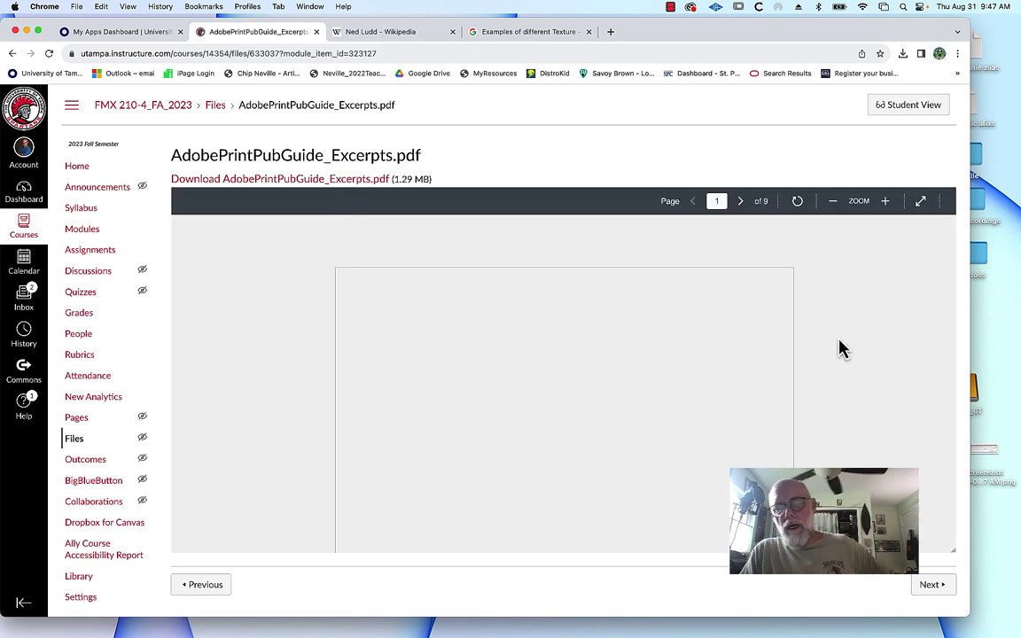
# - Scroll the Adobe guide from its cover past Color models and Spot colors to page 5's resolution section
pyautogui.scroll(-3, 841, 349)
pyautogui.scroll(-3, 840, 348)
pyautogui.scroll(5, 840, 348)
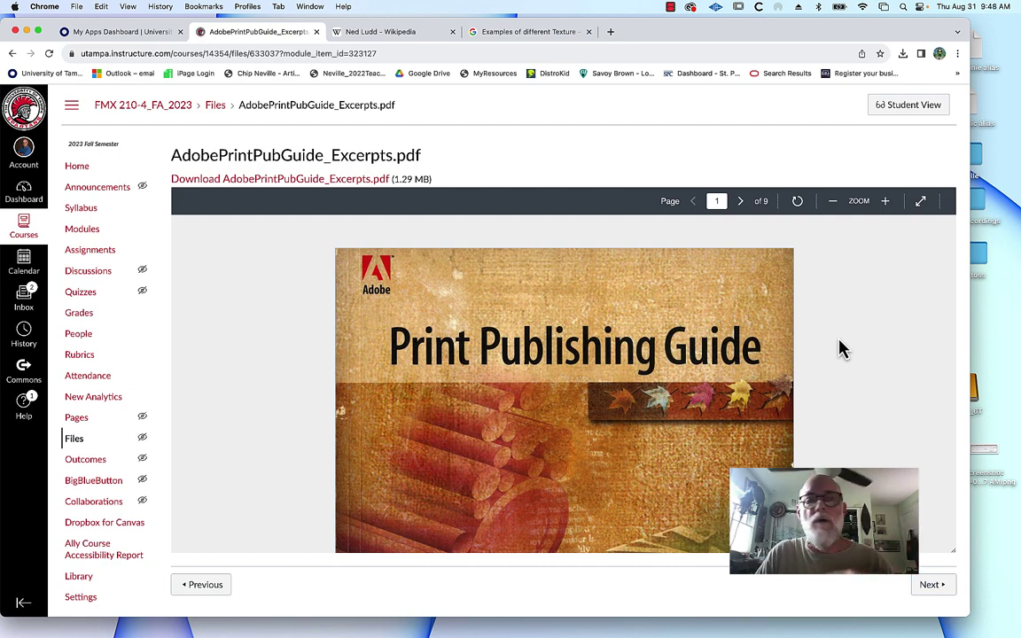
pyautogui.scroll(-1, 842, 348)
pyautogui.scroll(-4, 842, 348)
pyautogui.scroll(-2, 842, 348)
pyautogui.scroll(-2, 842, 348)
pyautogui.scroll(-1, 842, 348)
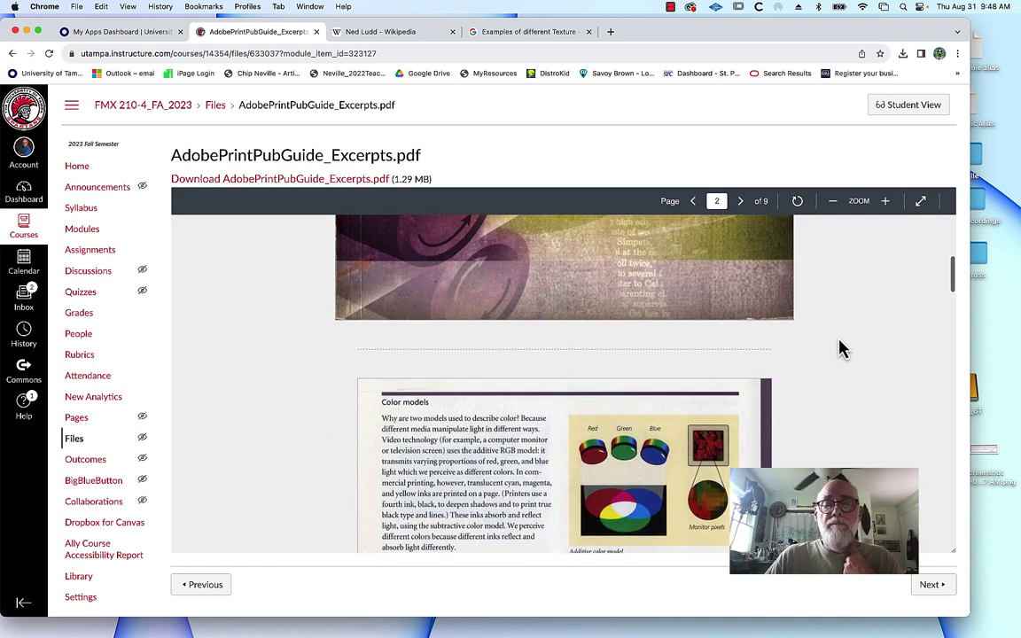
pyautogui.scroll(-1, 842, 349)
pyautogui.scroll(-1, 842, 349)
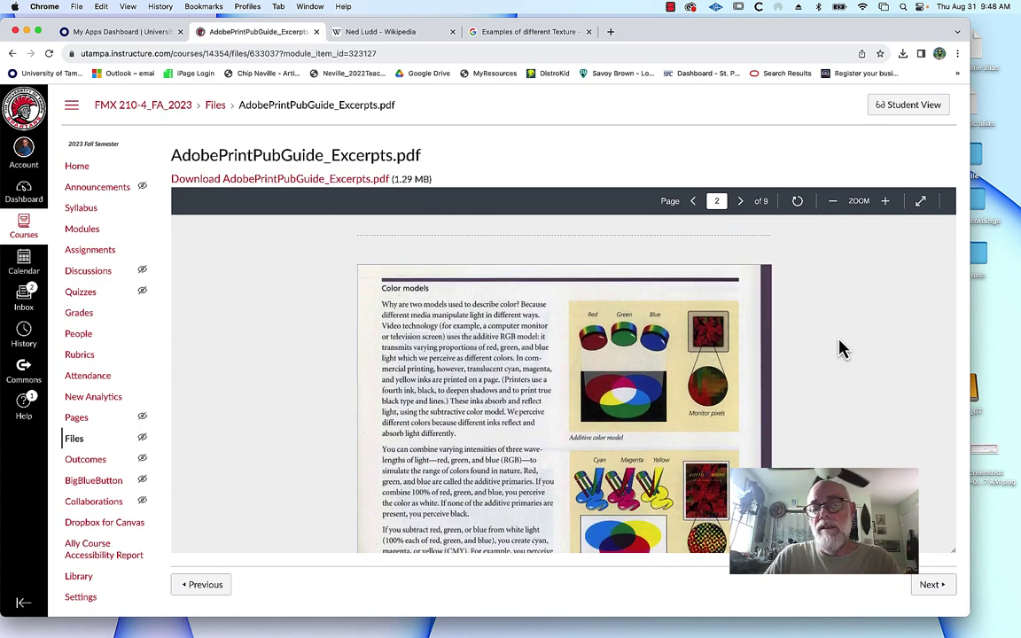
pyautogui.scroll(-1, 842, 348)
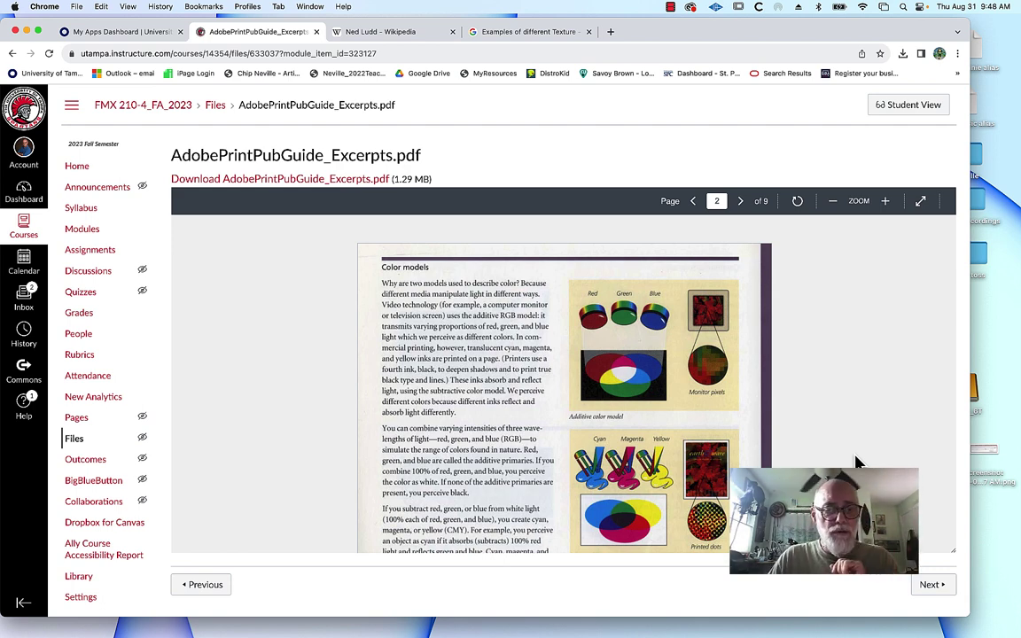
pyautogui.scroll(-2, 855, 461)
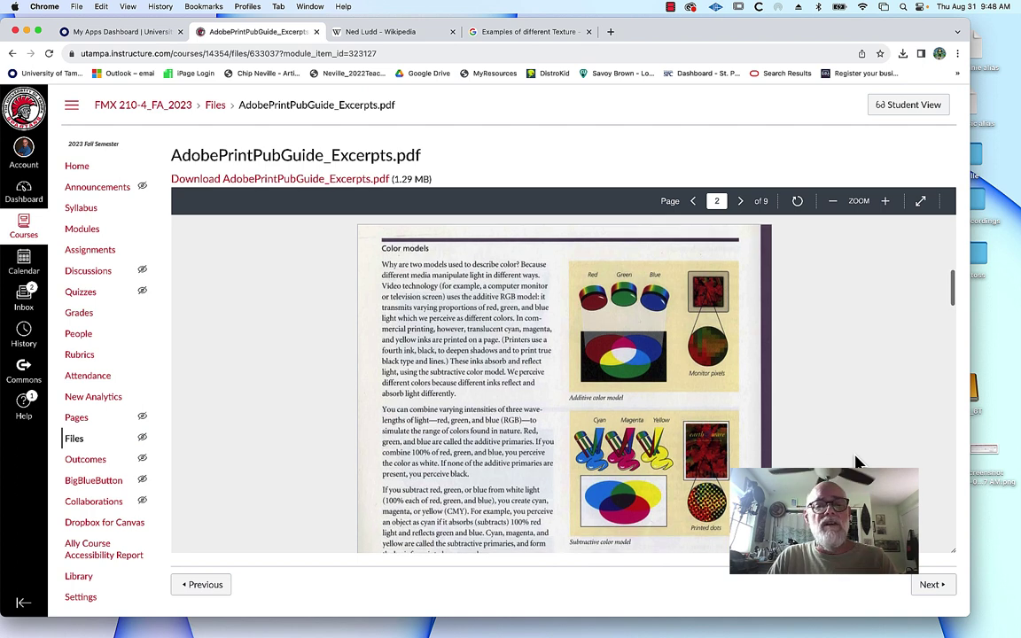
pyautogui.scroll(-2, 855, 460)
pyautogui.scroll(-1, 855, 461)
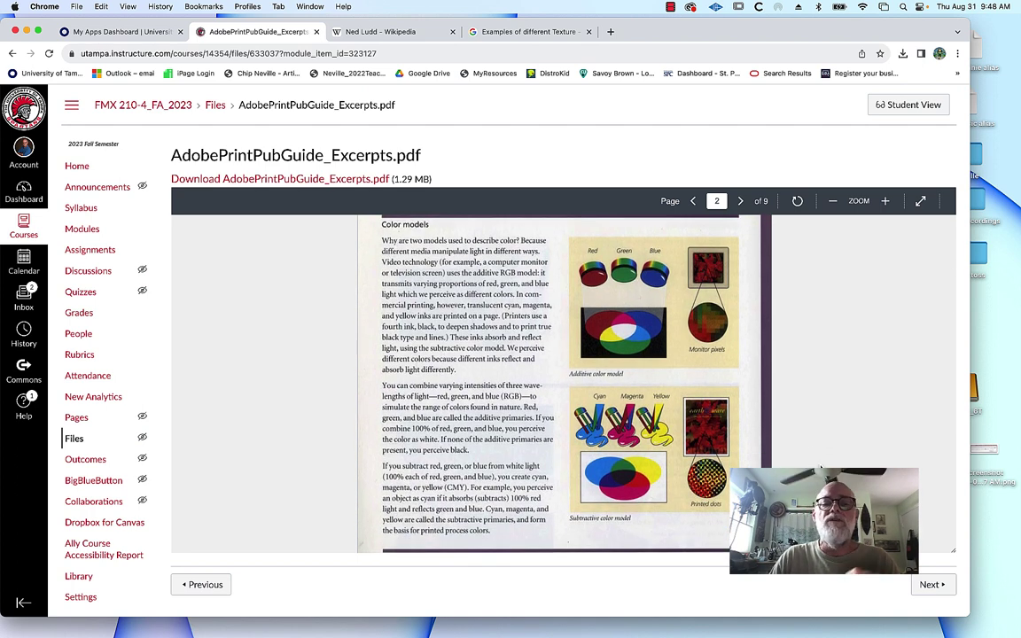
pyautogui.scroll(-5, 833, 429)
pyautogui.scroll(-5, 833, 430)
pyautogui.scroll(-3, 833, 430)
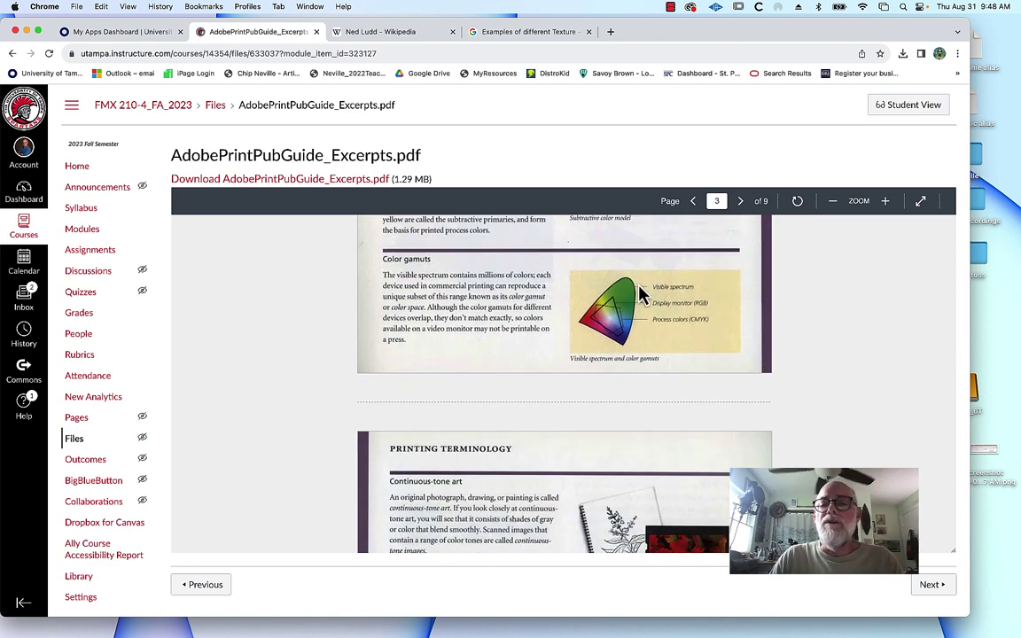
pyautogui.scroll(-1, 812, 399)
pyautogui.scroll(-3, 809, 399)
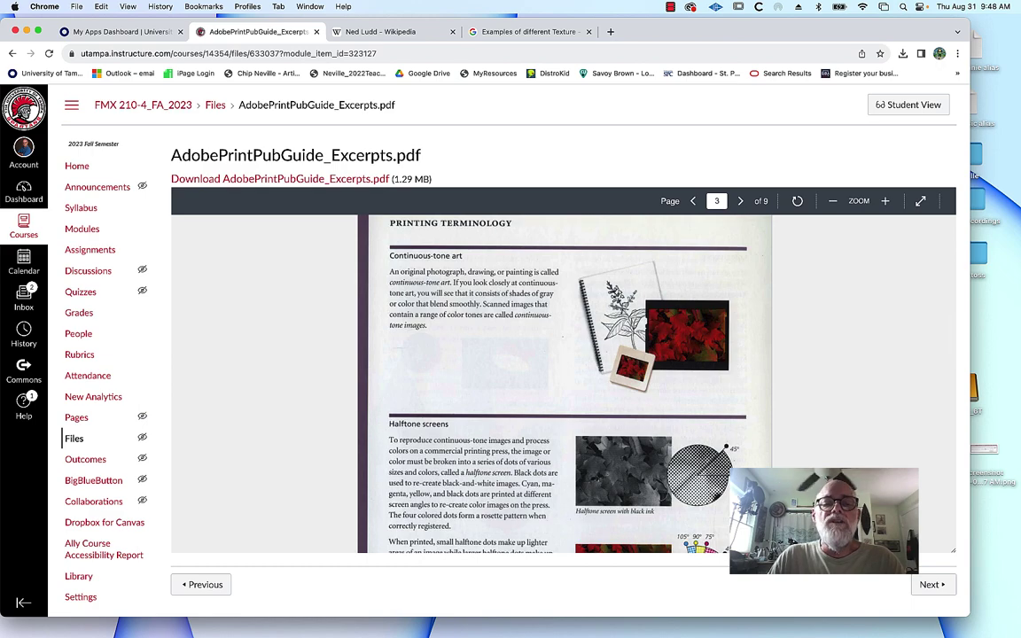
pyautogui.scroll(-2, 523, 502)
pyautogui.scroll(-3, 523, 503)
pyautogui.scroll(-2, 850, 496)
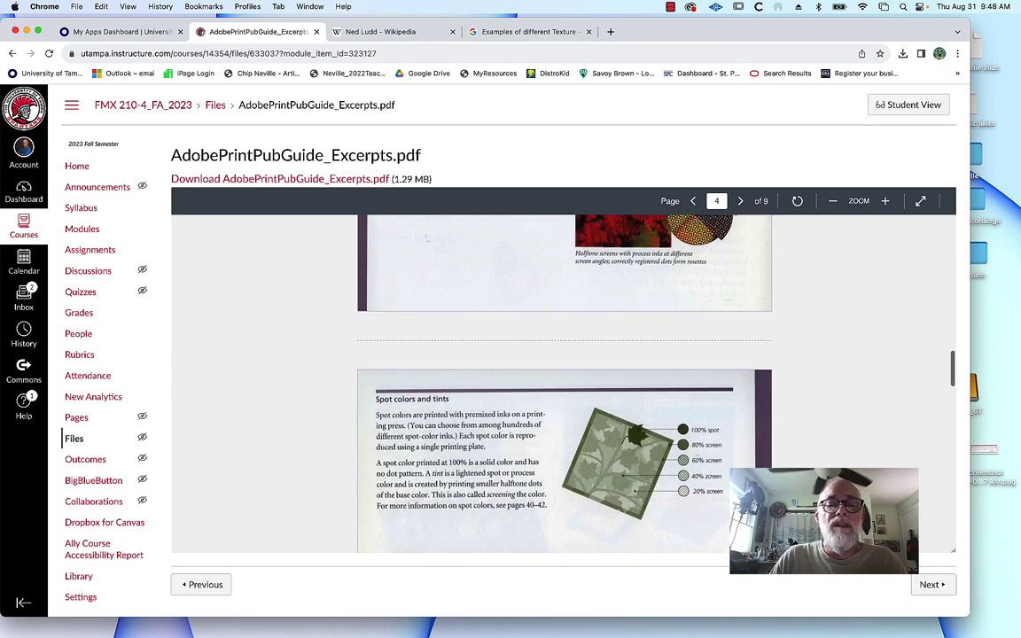
pyautogui.scroll(-2, 851, 461)
pyautogui.scroll(-3, 861, 422)
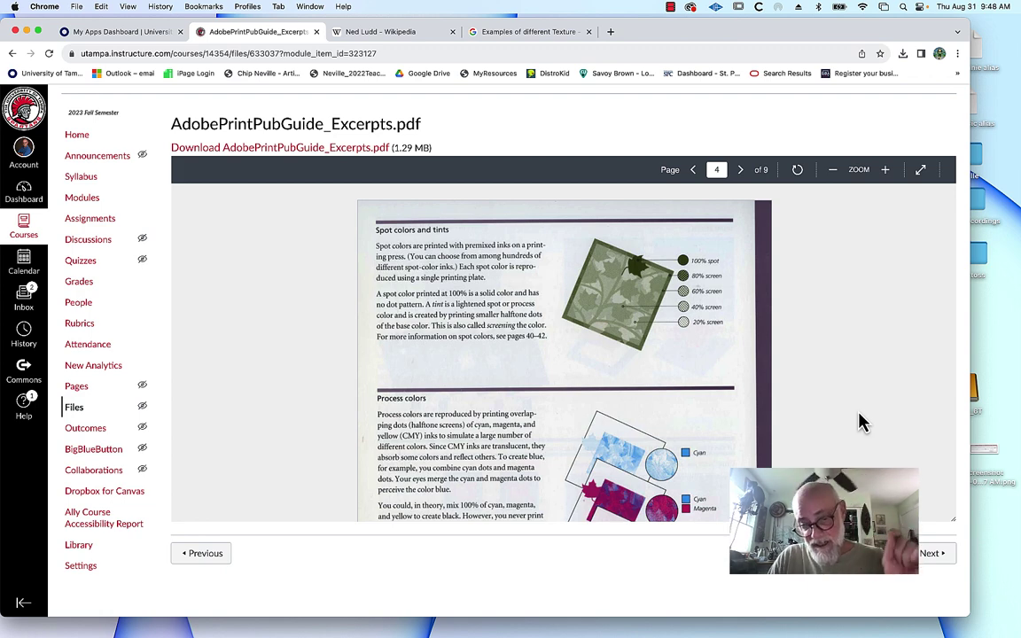
pyautogui.scroll(-6, 861, 423)
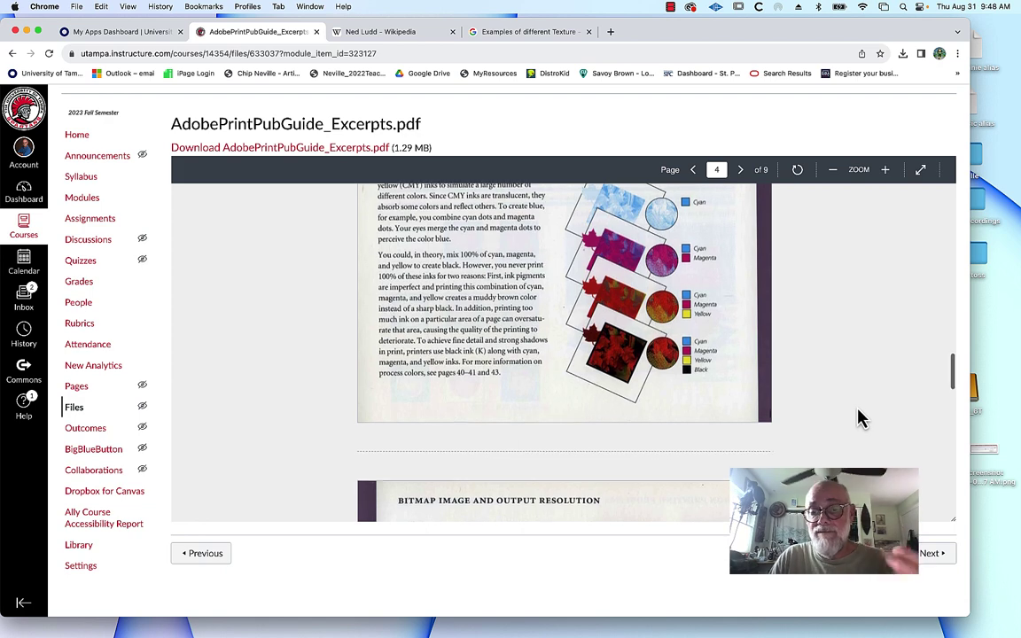
pyautogui.scroll(-3, 862, 418)
pyautogui.scroll(-5, 861, 418)
pyautogui.scroll(-1, 861, 419)
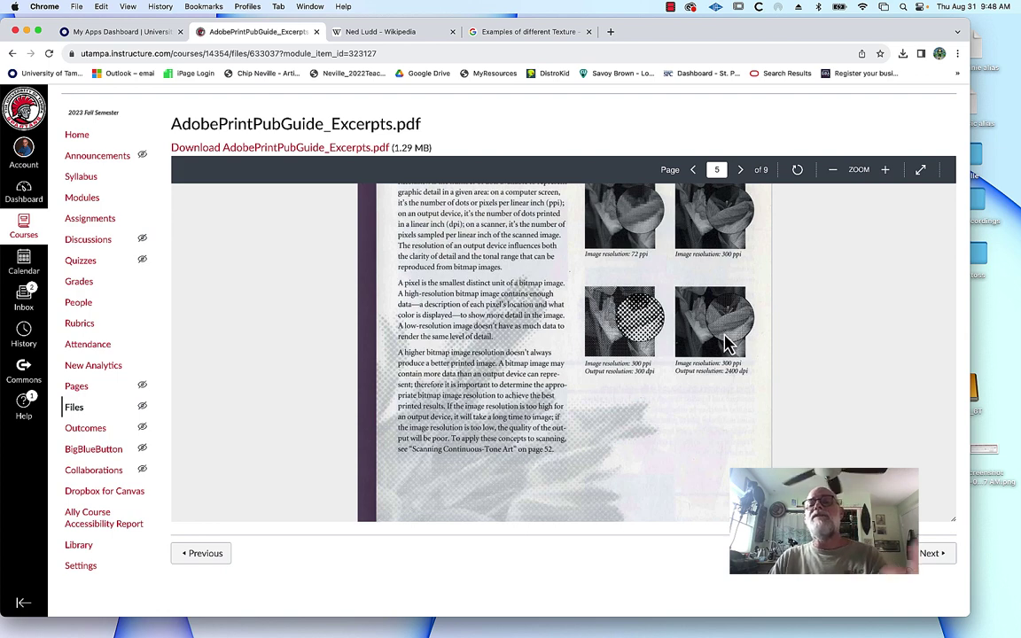
# - Read the print guide through pages 6–9, to the vector graphics and bitmap images page, then return to the course home
pyautogui.scroll(-1, 793, 449)
pyautogui.scroll(-2, 793, 450)
pyautogui.scroll(-2, 793, 449)
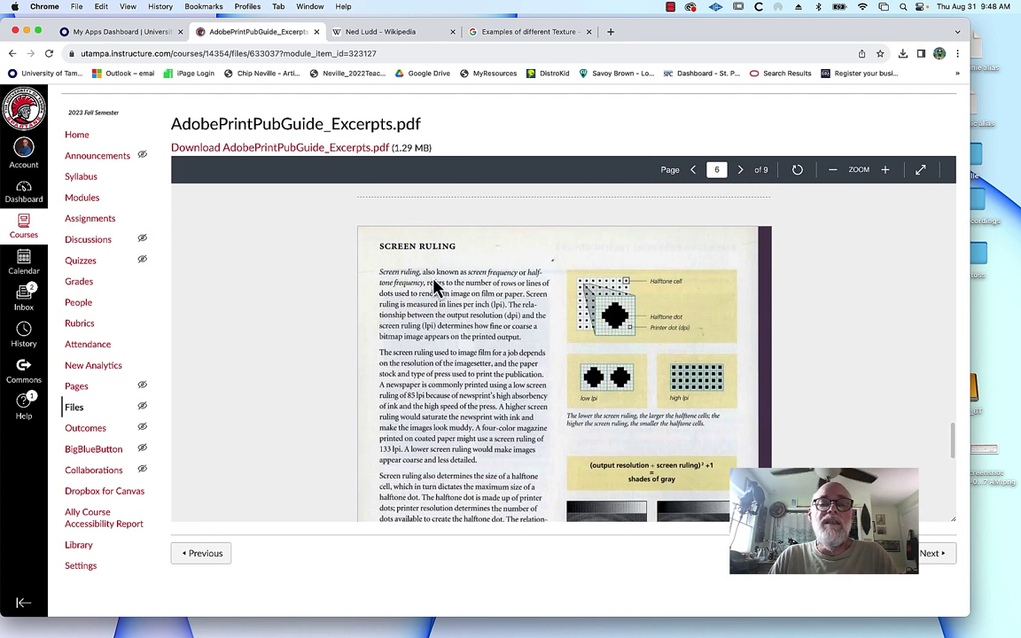
pyautogui.scroll(-3, 734, 428)
pyautogui.scroll(-1, 733, 428)
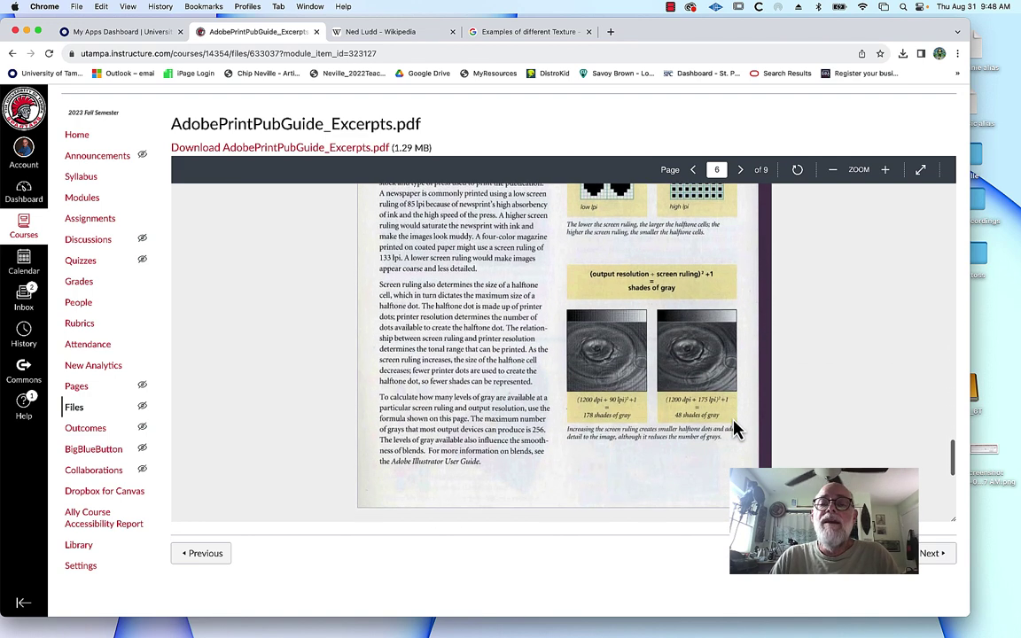
pyautogui.scroll(-3, 643, 474)
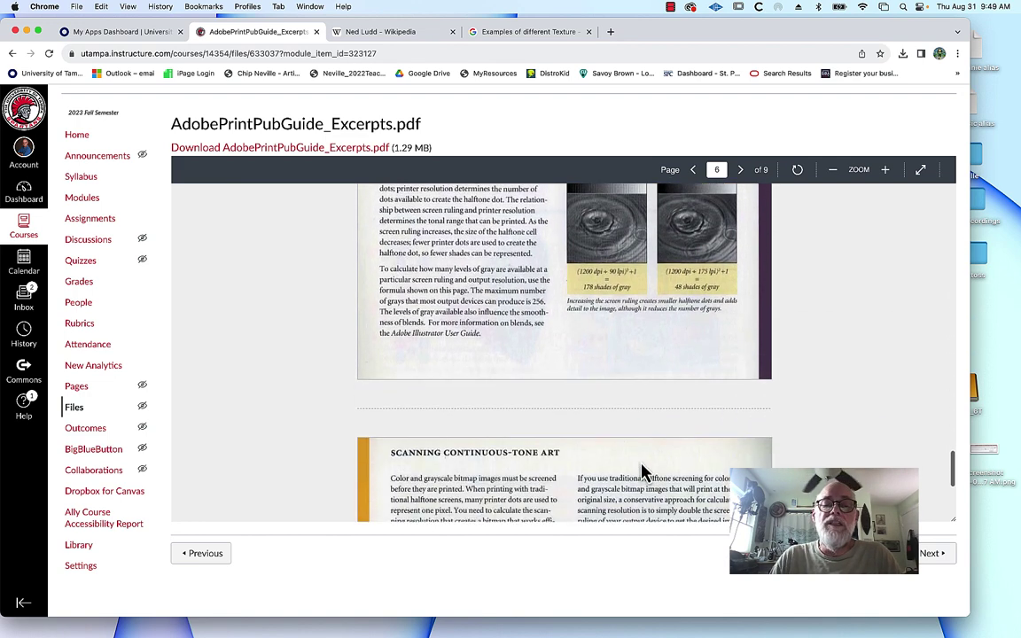
pyautogui.scroll(-2, 644, 474)
pyautogui.scroll(-2, 643, 474)
pyautogui.scroll(-2, 643, 474)
pyautogui.scroll(-2, 643, 467)
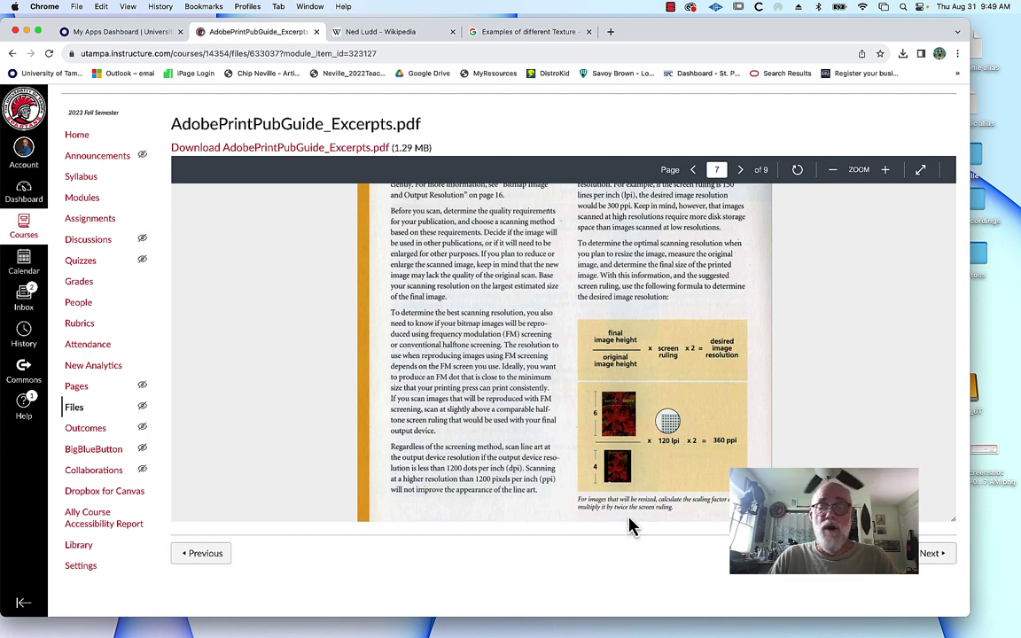
pyautogui.scroll(-3, 701, 414)
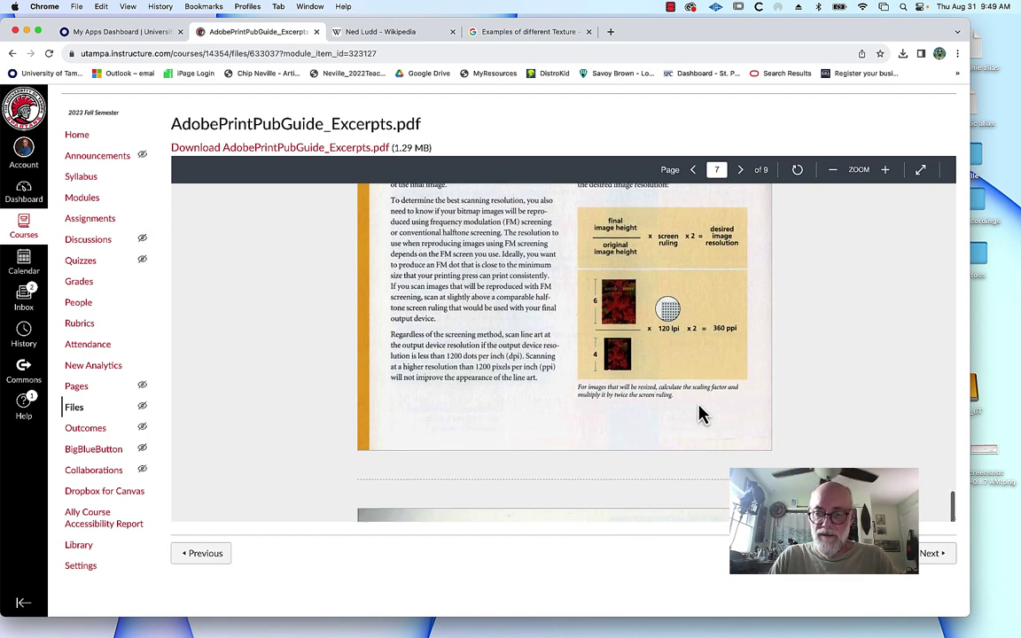
pyautogui.scroll(-2, 700, 413)
pyautogui.scroll(-2, 700, 413)
pyautogui.scroll(-2, 700, 413)
pyautogui.scroll(-1, 700, 414)
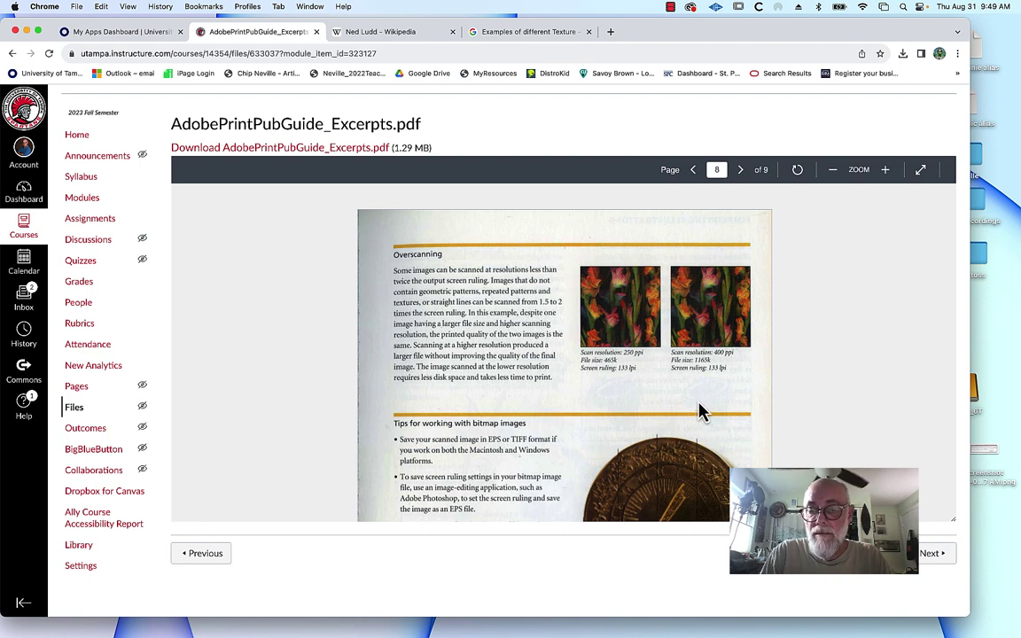
pyautogui.scroll(-2, 704, 405)
pyautogui.scroll(-1, 704, 405)
pyautogui.scroll(-1, 705, 405)
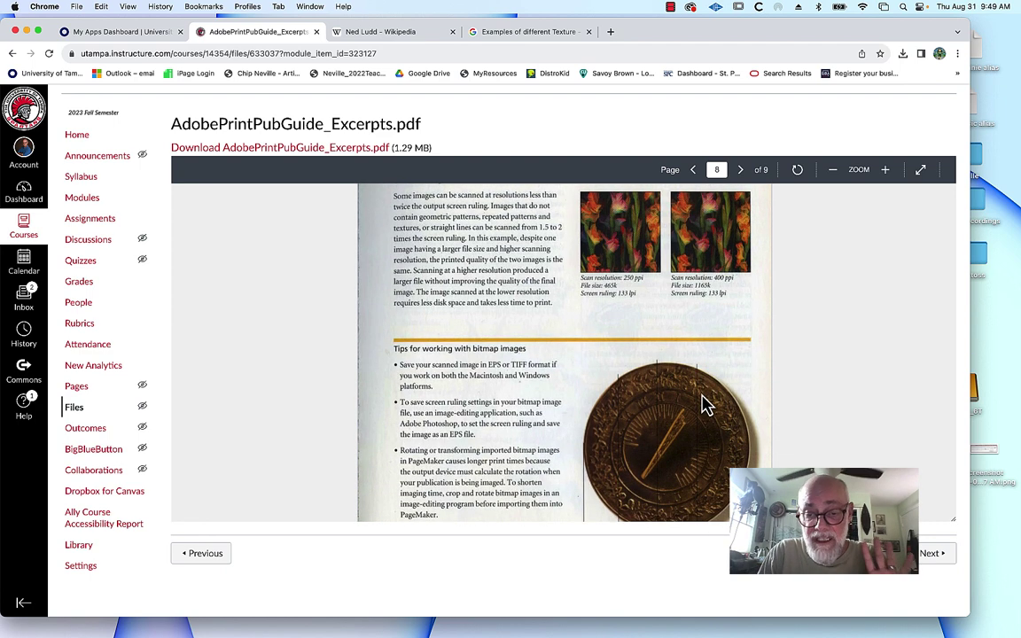
pyautogui.scroll(-2, 704, 405)
pyautogui.scroll(-3, 704, 405)
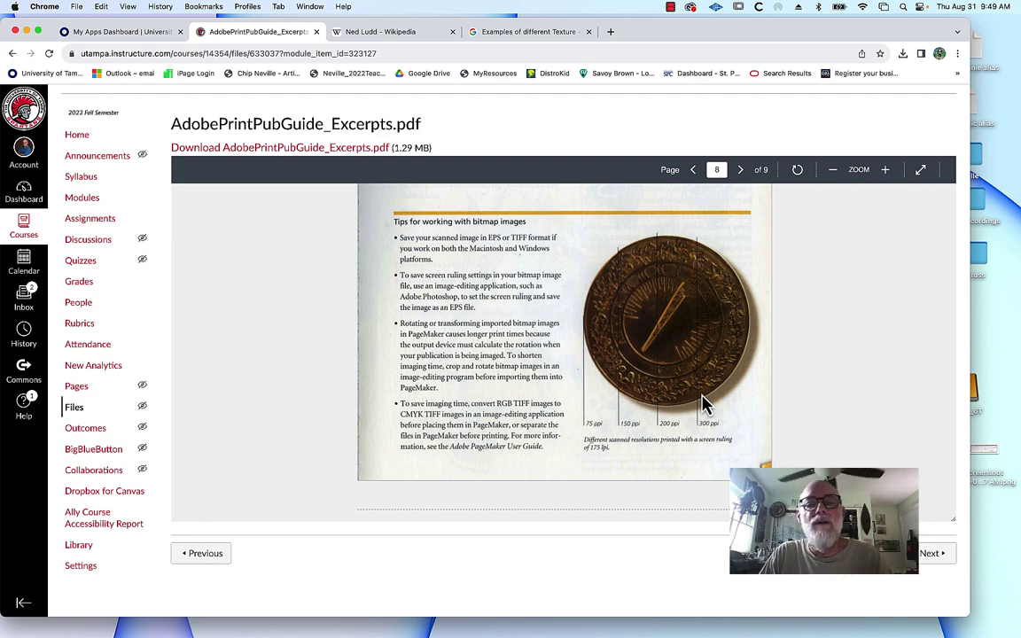
pyautogui.scroll(-5, 703, 405)
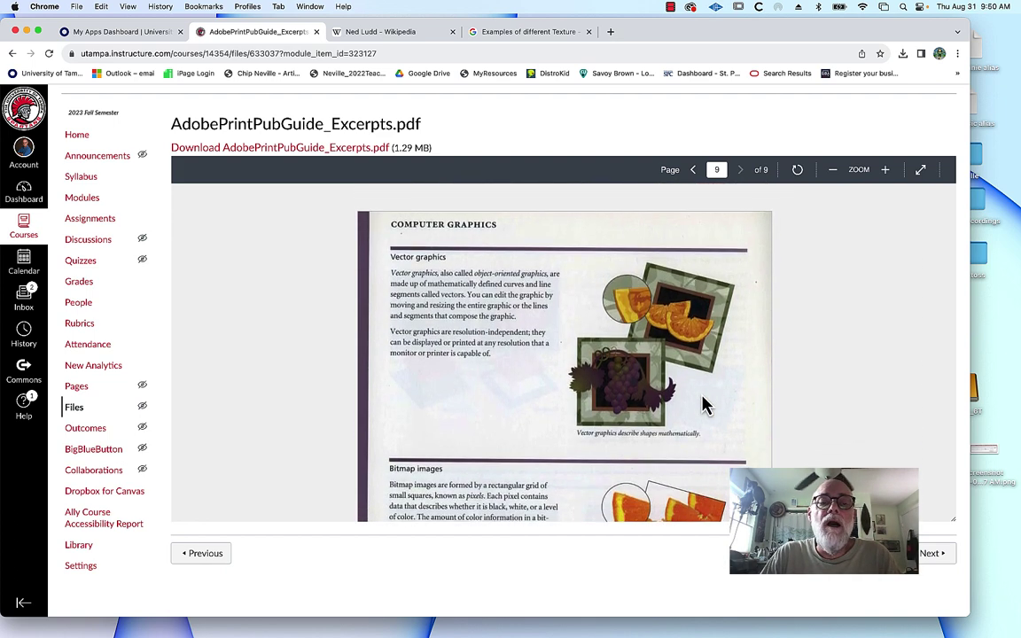
pyautogui.scroll(-2, 703, 405)
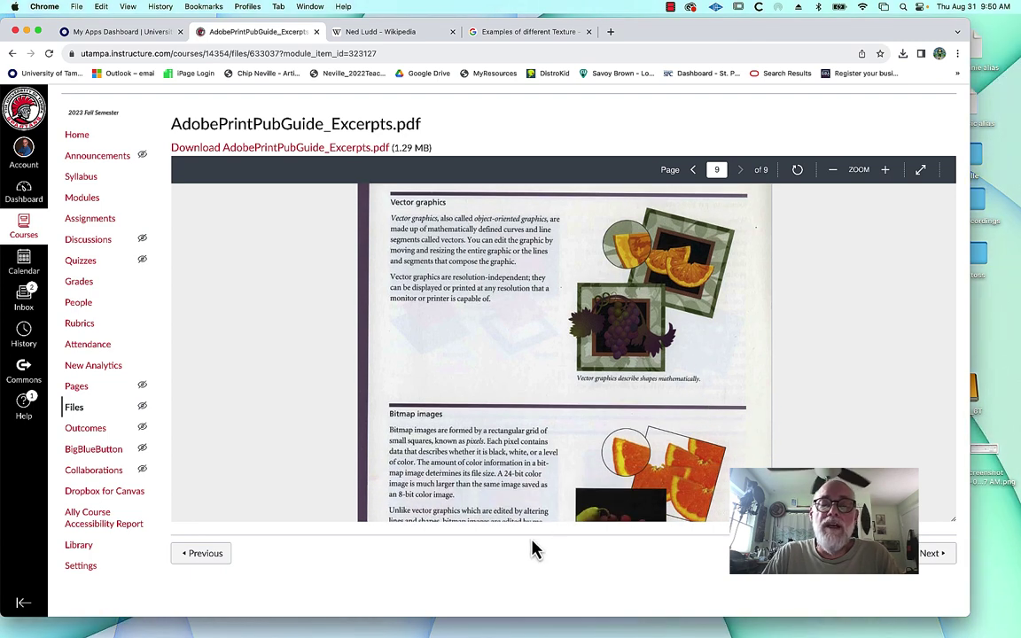
pyautogui.scroll(-2, 709, 425)
pyautogui.scroll(-3, 709, 425)
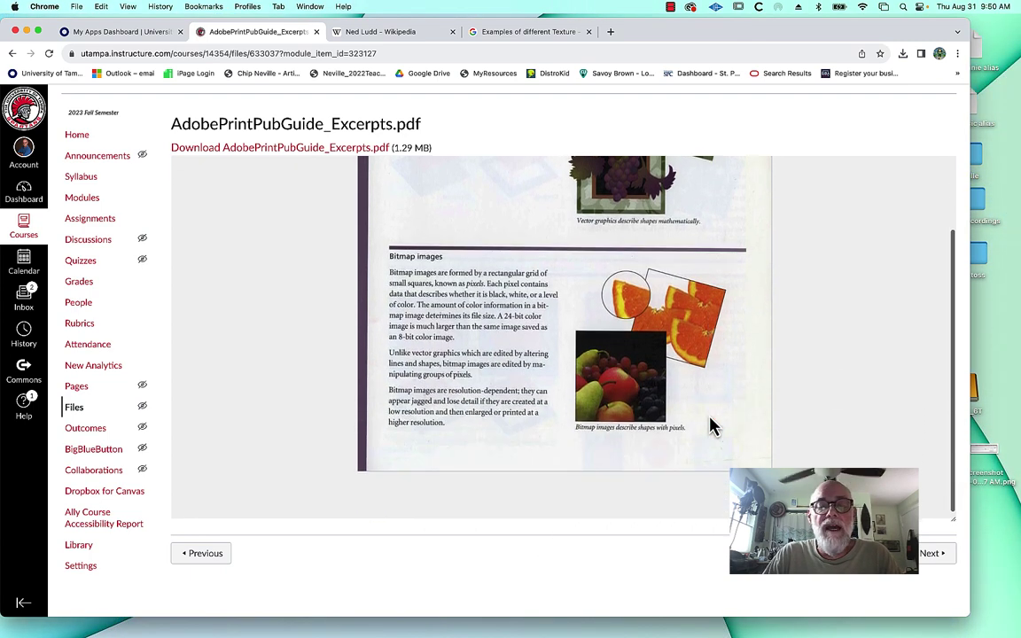
pyautogui.scroll(1, 709, 425)
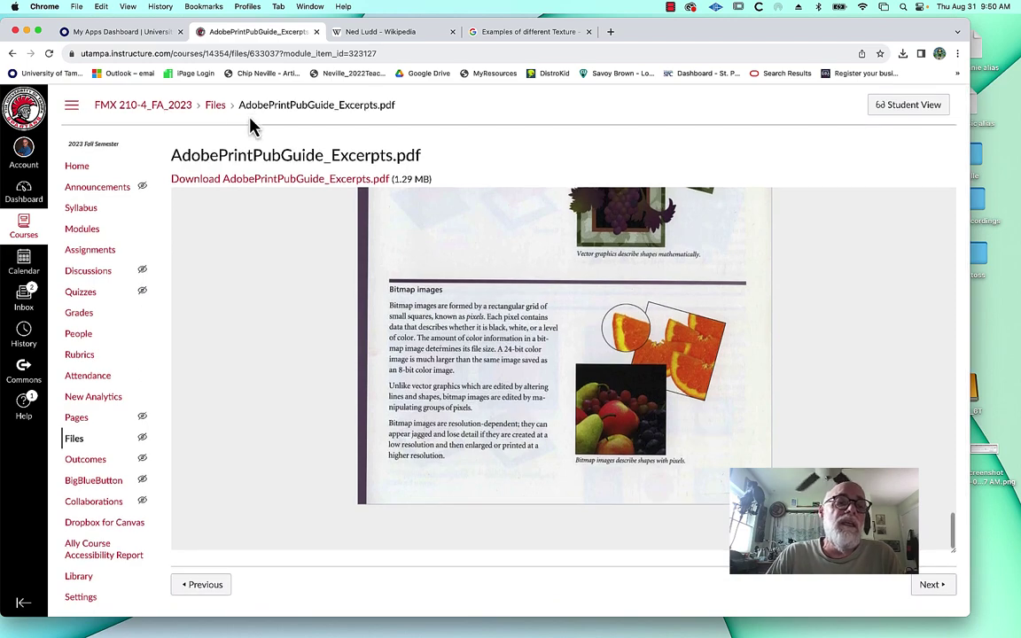
pyautogui.click(174, 113)
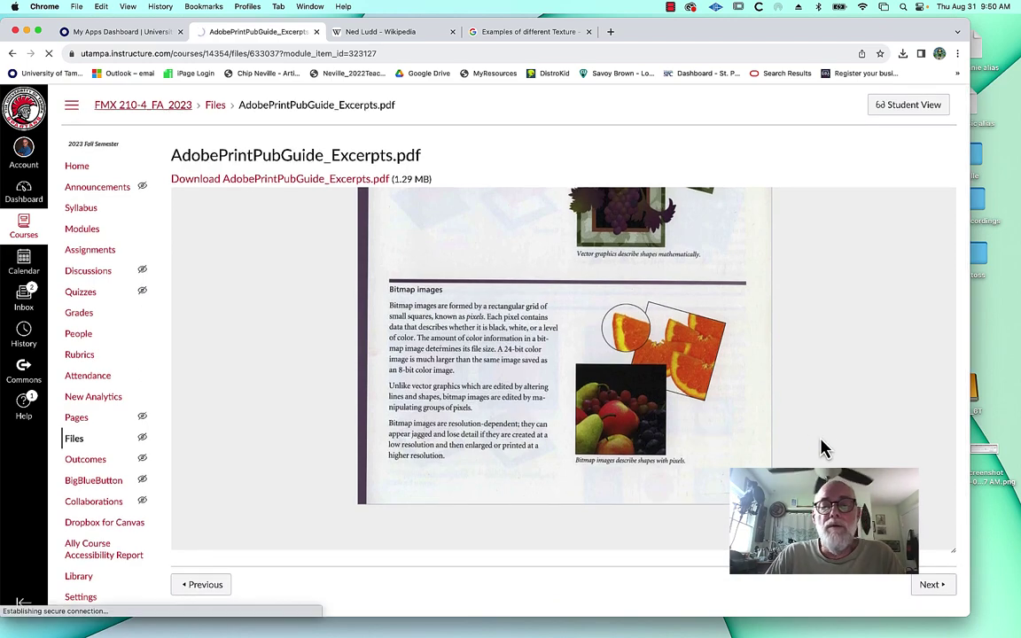
# - Scroll down to Week 01 in Modules and open Color Models Reviewed.pdf
pyautogui.scroll(-1, 569, 454)
pyautogui.scroll(-2, 569, 454)
pyautogui.scroll(-2, 570, 454)
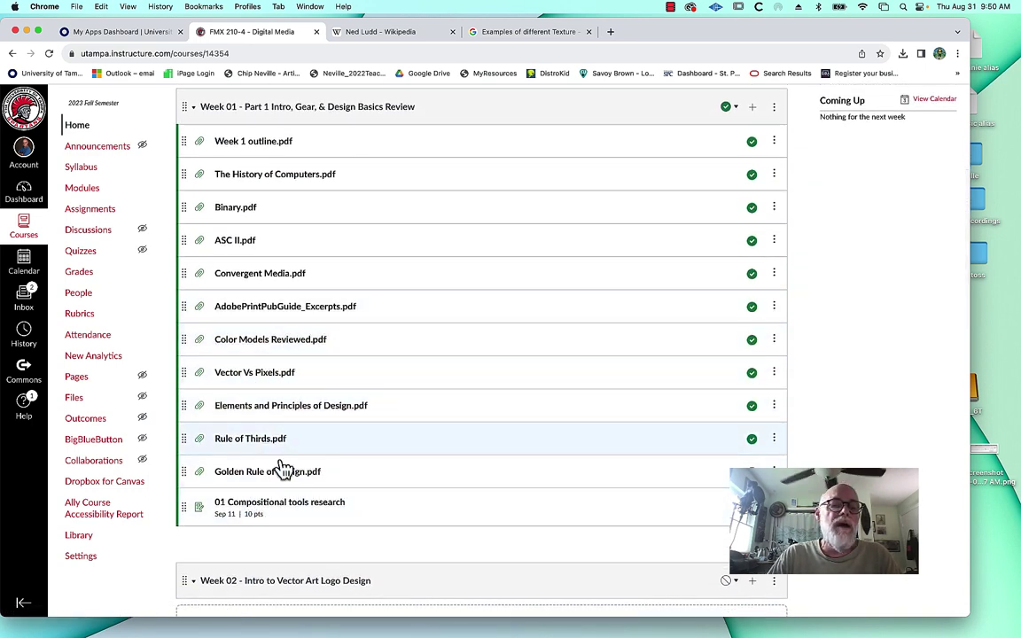
pyautogui.click(291, 349)
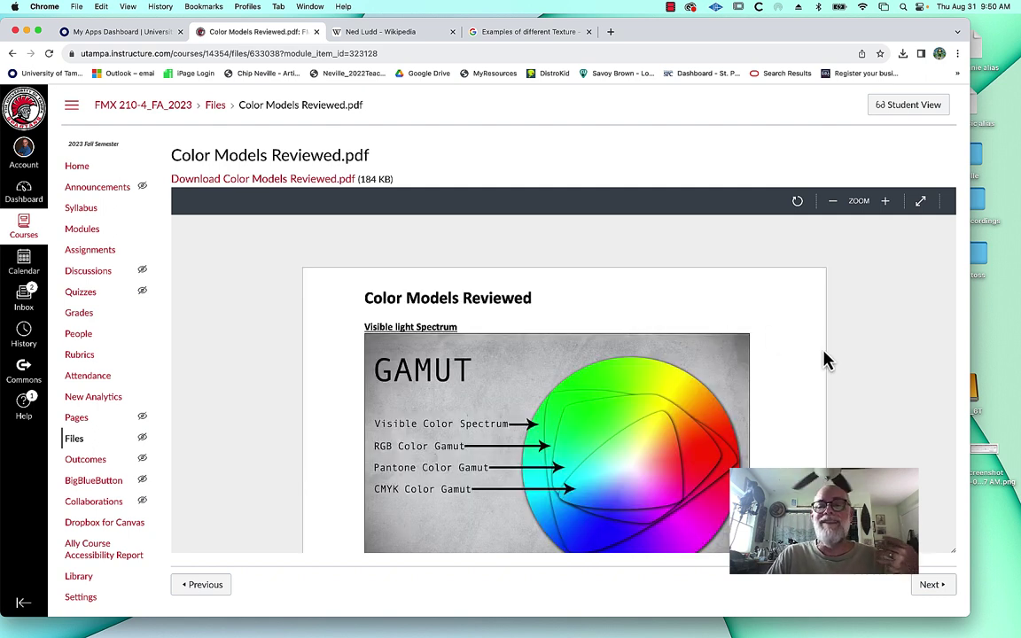
pyautogui.scroll(-2, 824, 359)
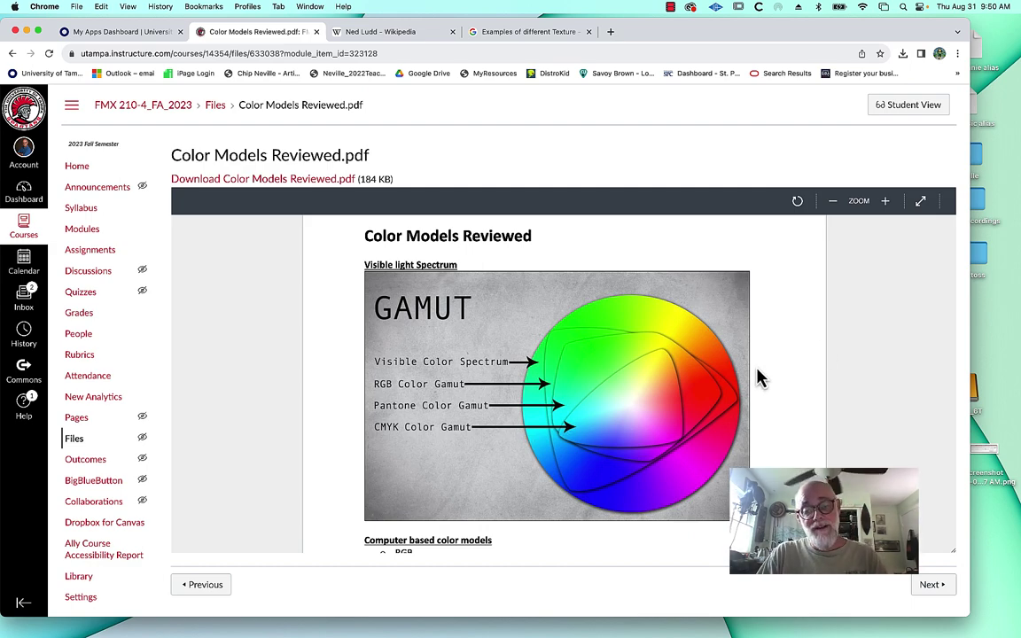
pyautogui.scroll(-5, 759, 379)
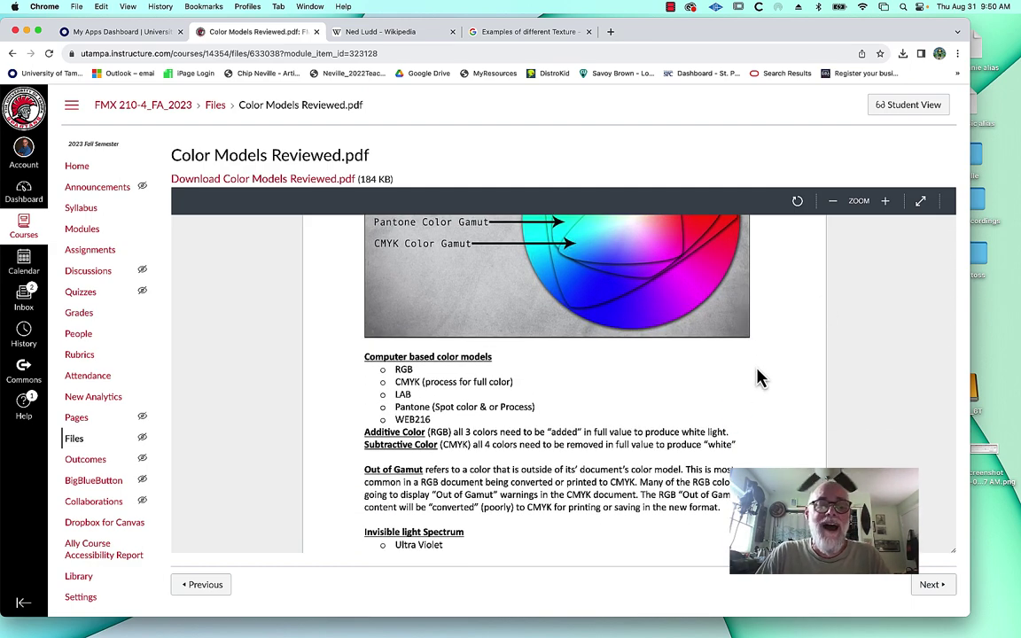
pyautogui.scroll(-3, 759, 379)
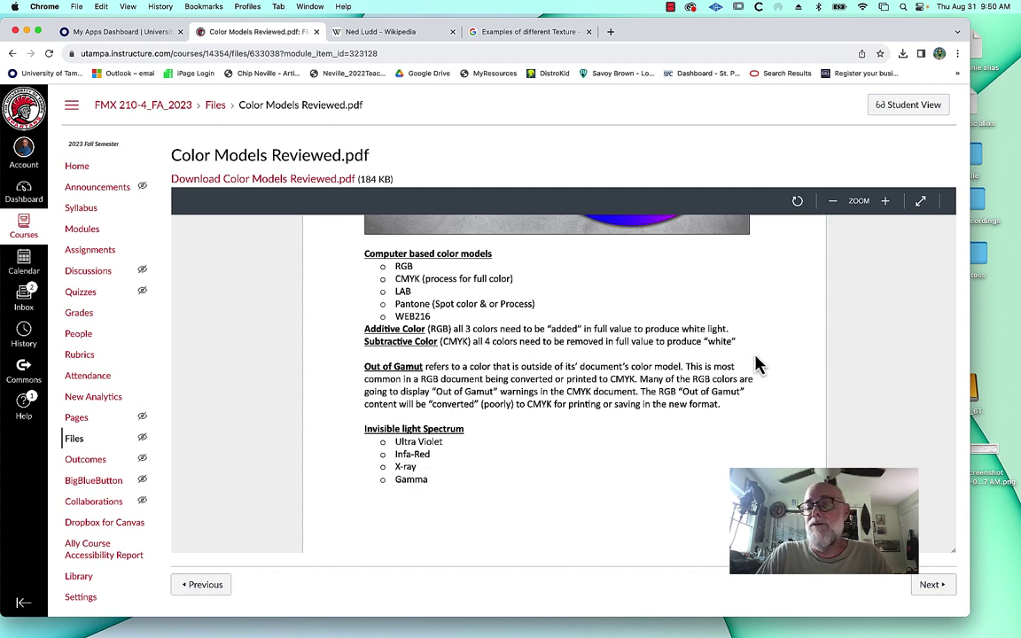
pyautogui.scroll(5, 771, 357)
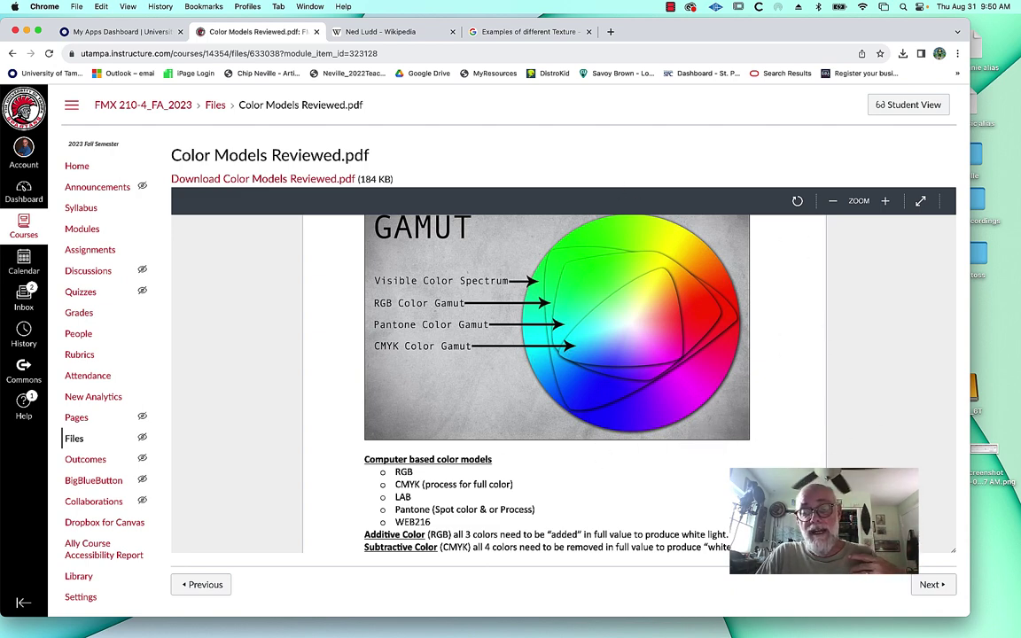
pyautogui.scroll(-3, 563, 381)
pyautogui.scroll(-2, 564, 381)
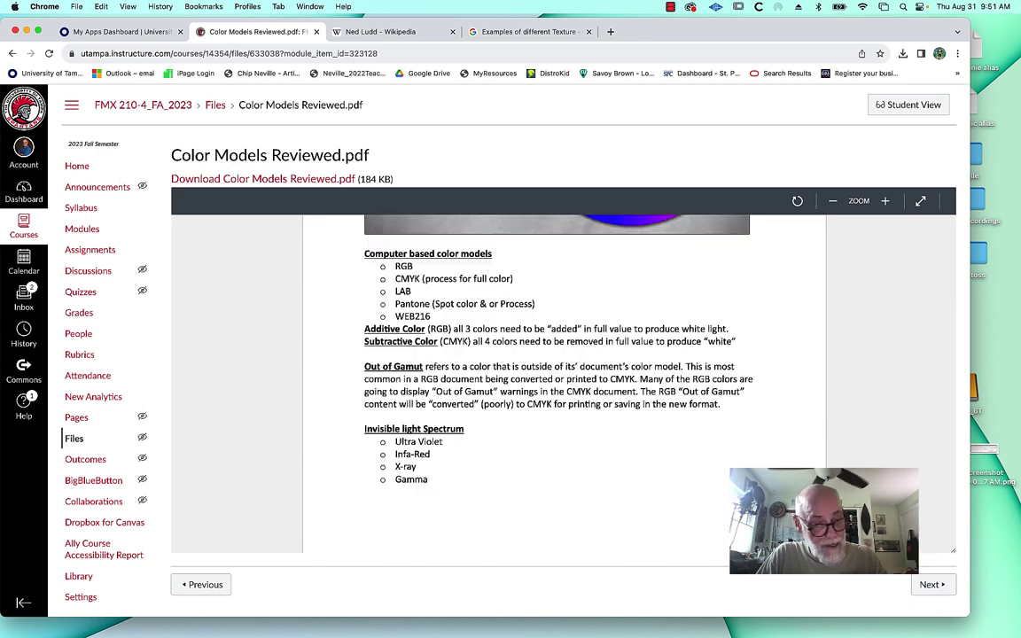
pyautogui.scroll(1, 563, 381)
pyautogui.scroll(3, 564, 381)
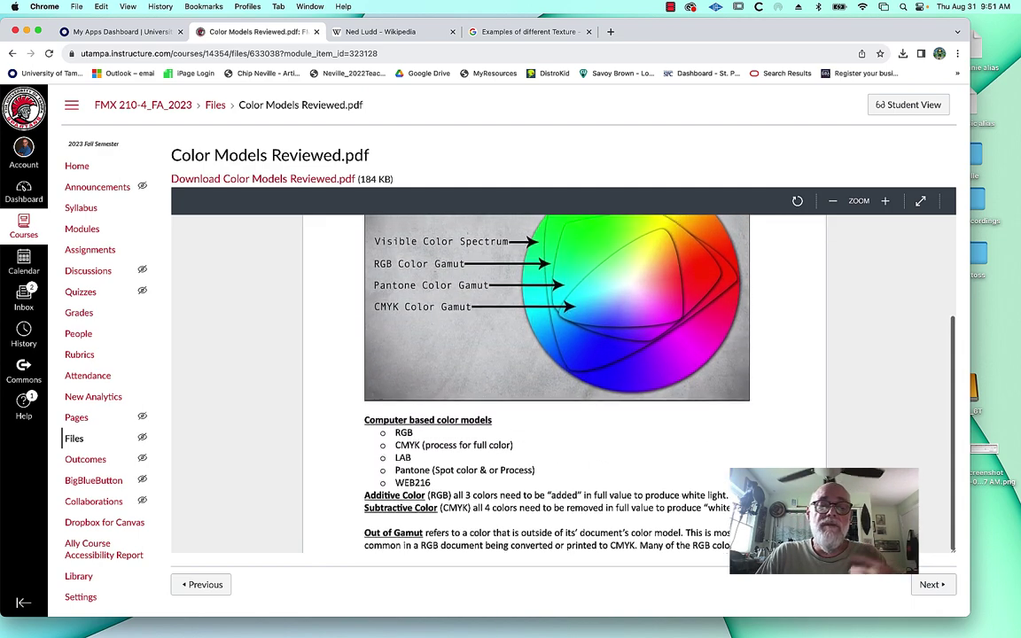
pyautogui.scroll(-2, 563, 381)
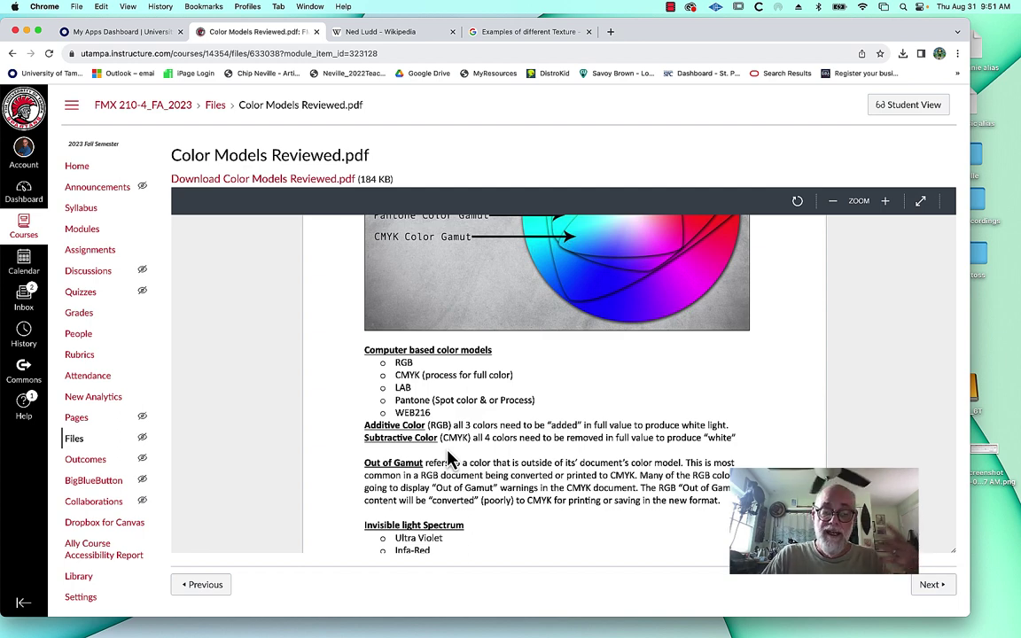
pyautogui.scroll(-1, 449, 459)
pyautogui.scroll(-3, 447, 457)
pyautogui.scroll(2, 447, 457)
pyautogui.scroll(5, 447, 457)
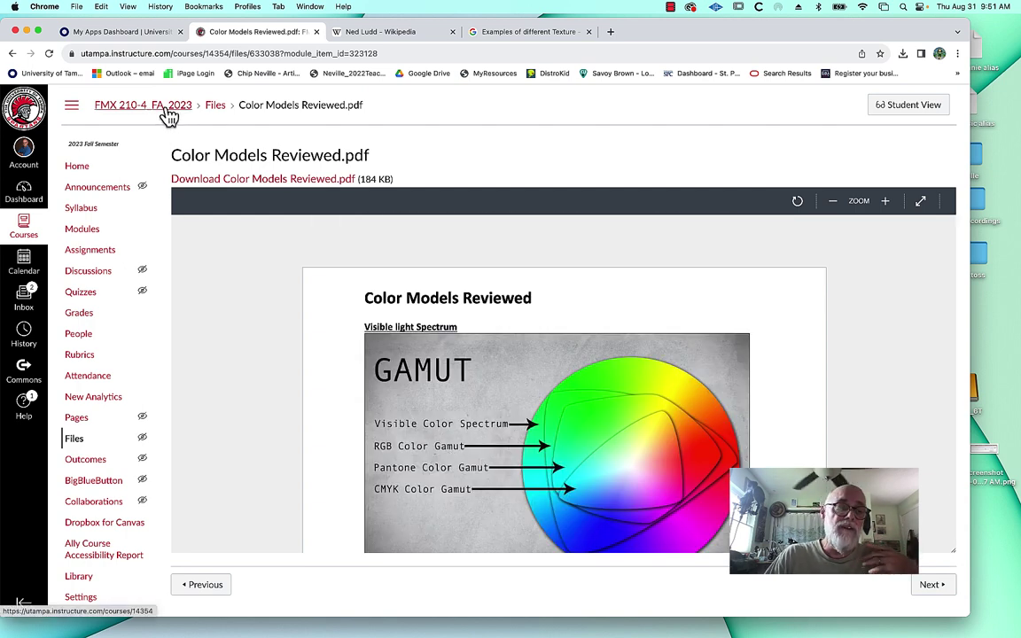
# - Return to Modules, open Vector Vs Pixels.pdf, and read its Pixels and Vectors definitions
pyautogui.click(157, 107)
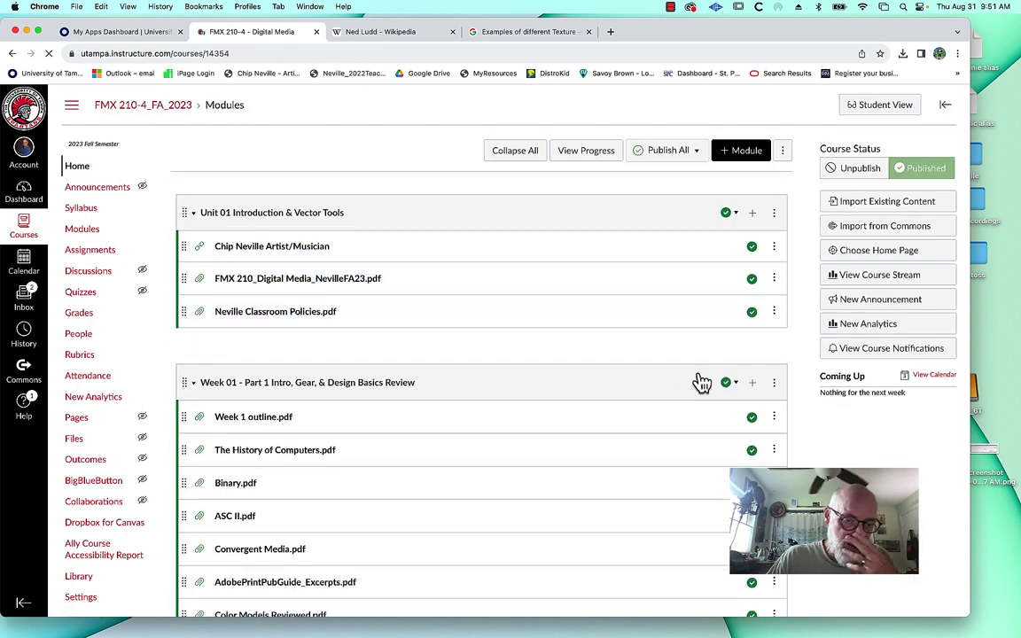
pyautogui.scroll(-1, 589, 428)
pyautogui.scroll(-3, 589, 428)
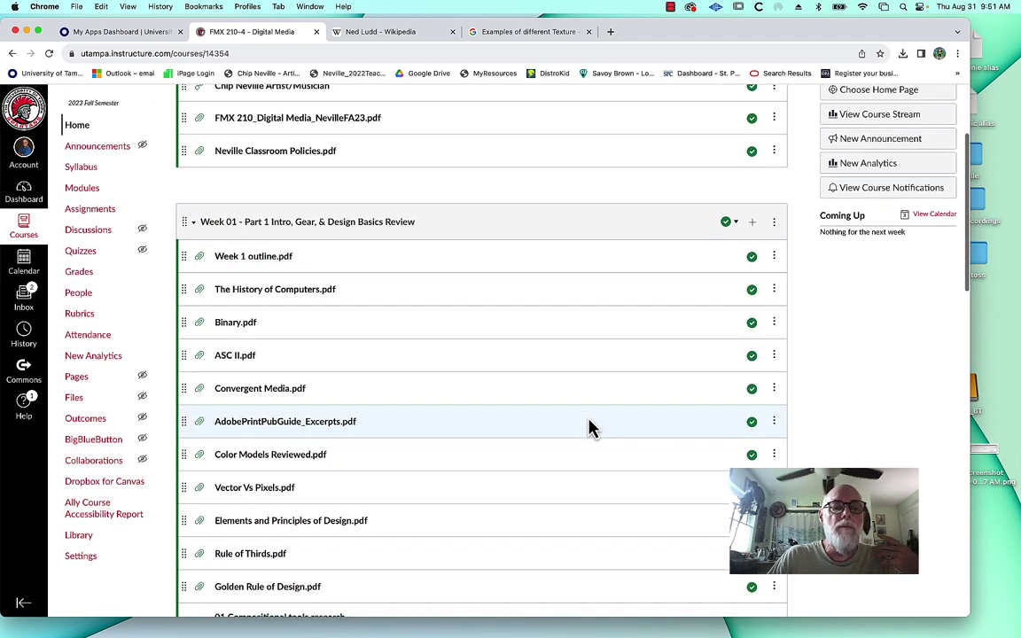
pyautogui.scroll(-2, 590, 428)
pyautogui.scroll(-1, 590, 428)
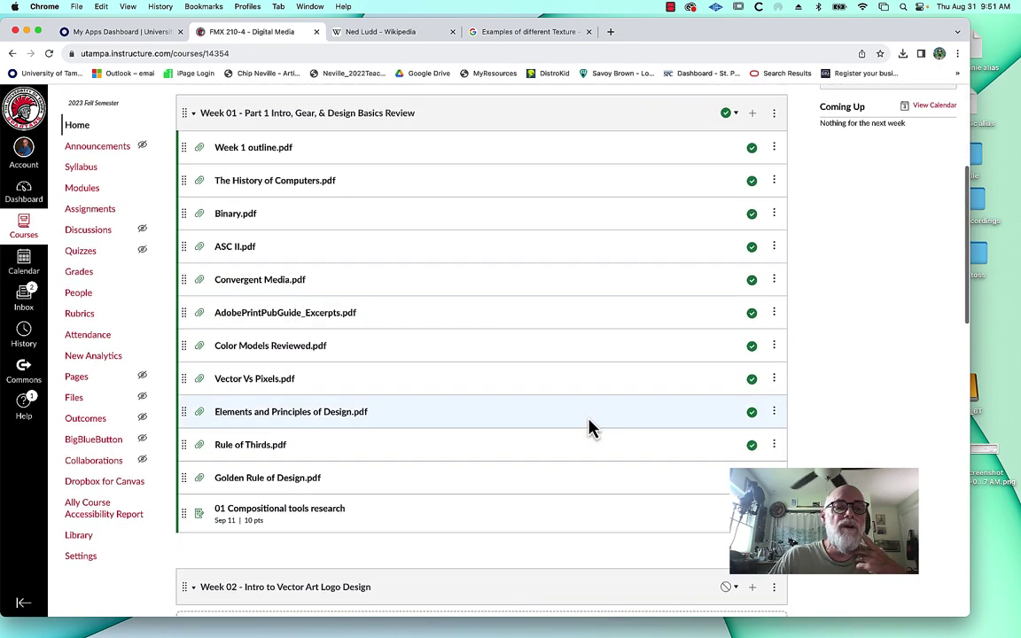
pyautogui.click(266, 382)
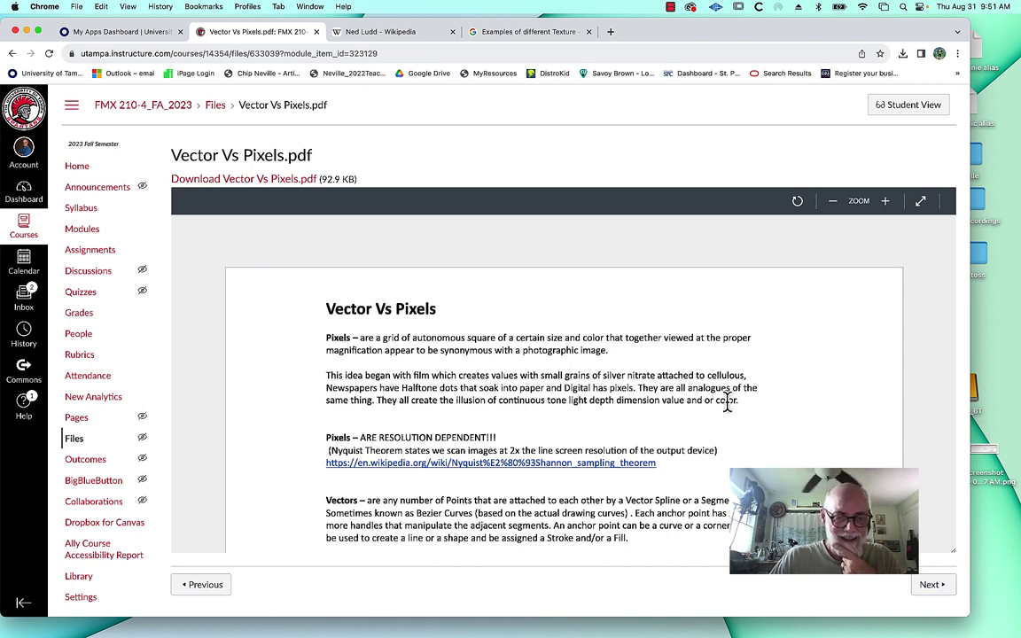
pyautogui.scroll(-3, 826, 386)
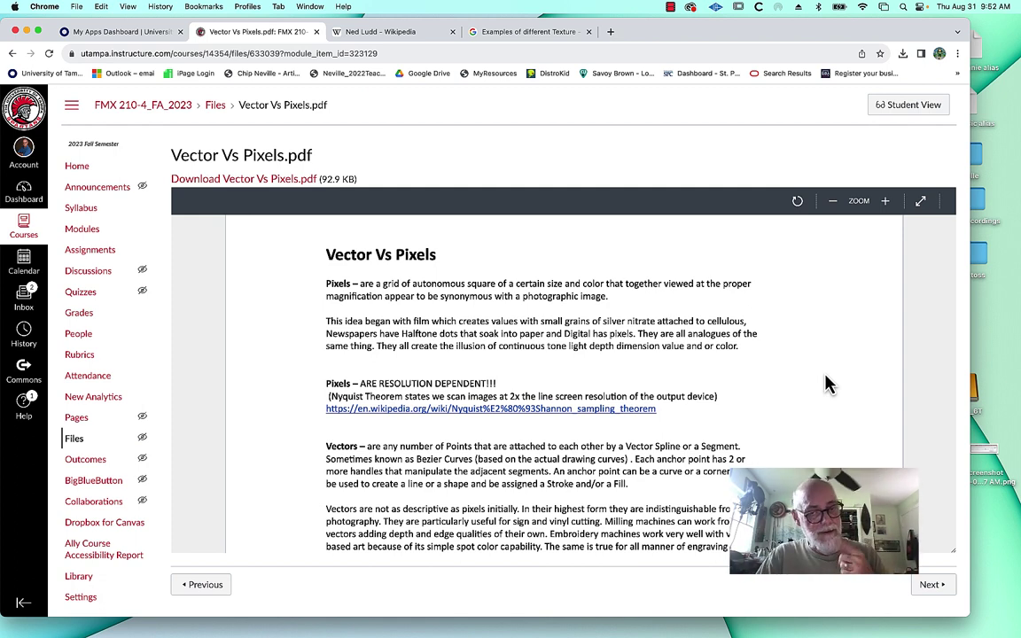
pyautogui.scroll(-2, 807, 391)
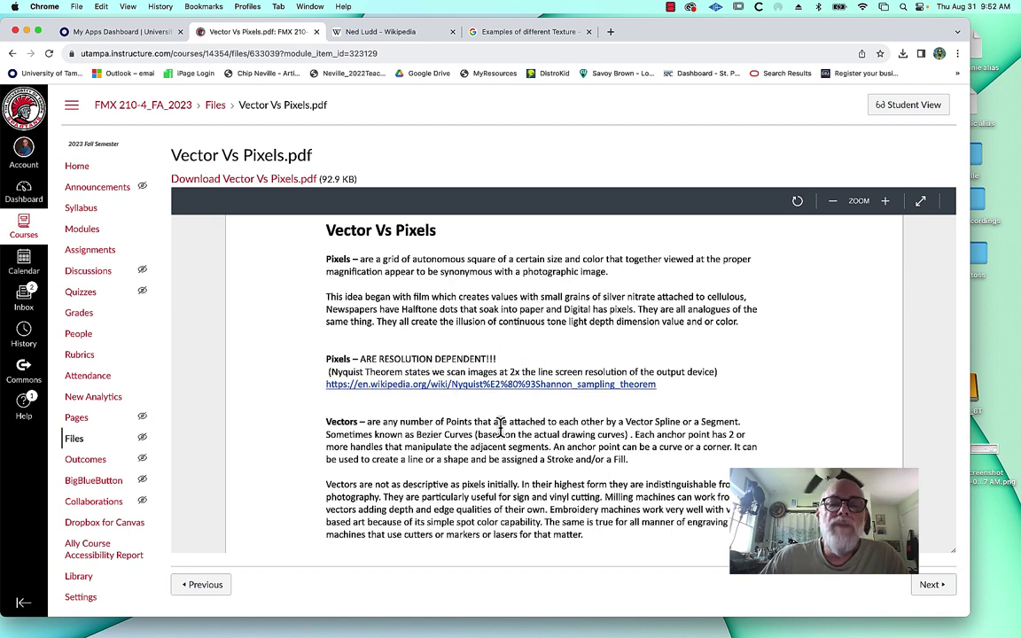
# - Follow the PDF's Nyquist link and skim the Nyquist–Shannon sampling theorem Wikipedia article
pyautogui.click(610, 385)
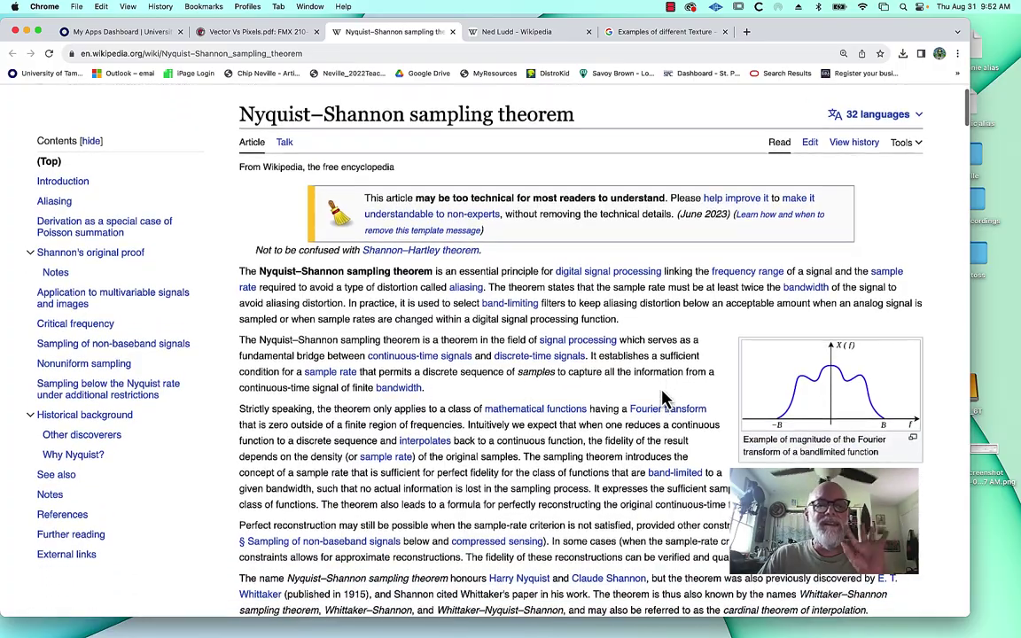
pyautogui.scroll(-2, 663, 401)
pyautogui.scroll(-1, 663, 400)
pyautogui.scroll(-1, 660, 390)
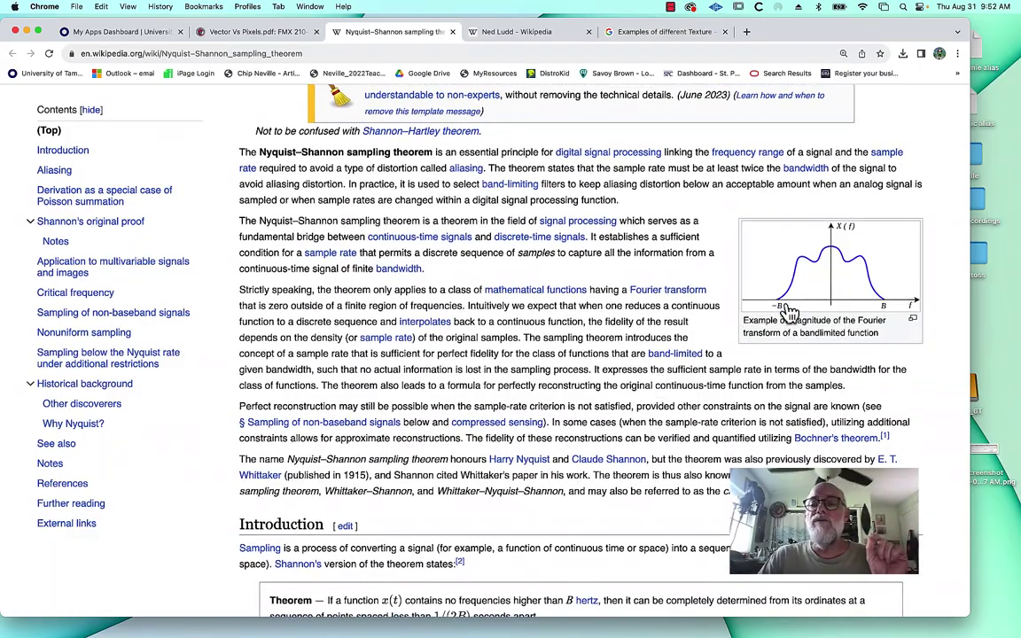
pyautogui.scroll(1, 599, 367)
pyautogui.scroll(1, 599, 369)
pyautogui.scroll(1, 598, 372)
pyautogui.scroll(1, 599, 373)
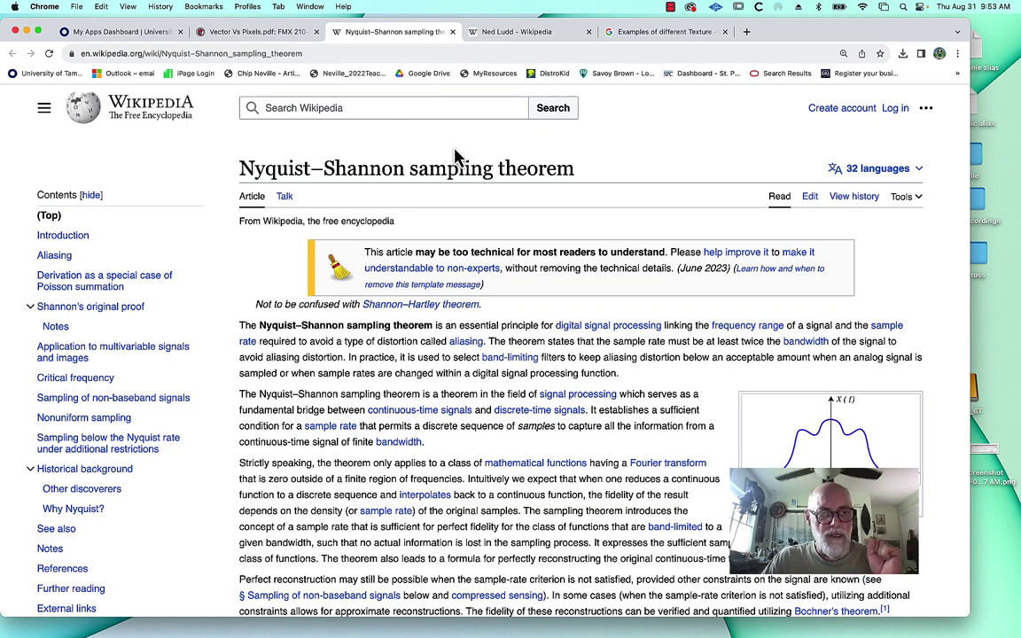
pyautogui.click(453, 32)
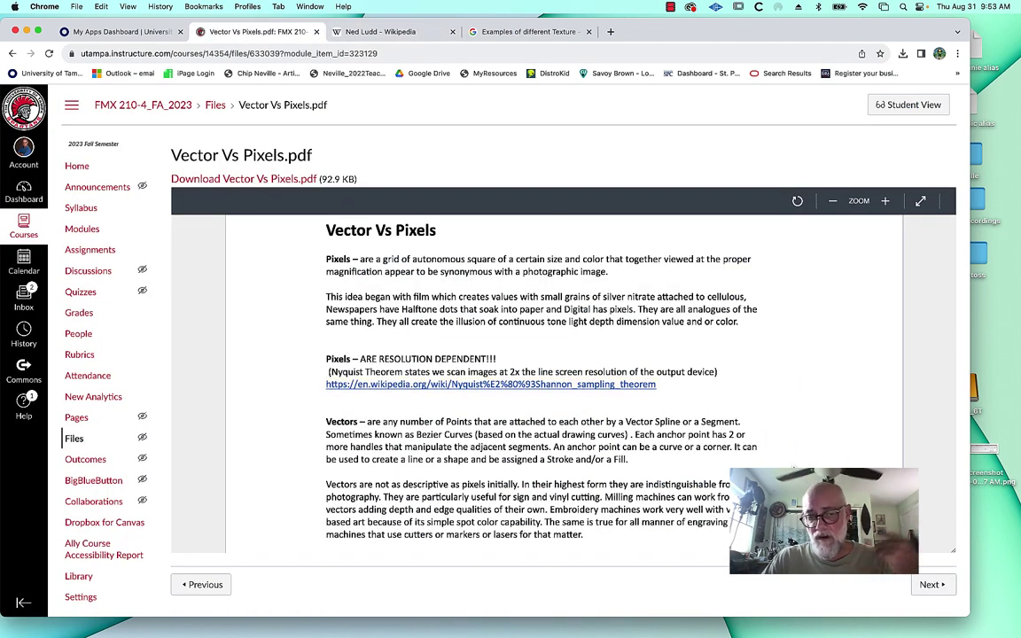
pyautogui.scroll(-3, 556, 226)
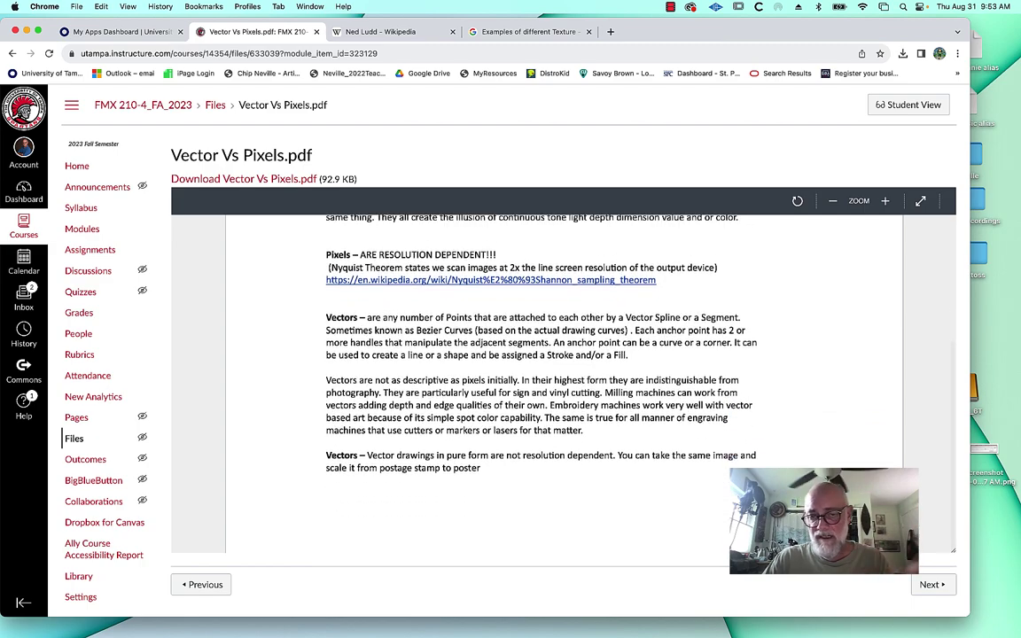
pyautogui.scroll(1, 765, 284)
pyautogui.scroll(3, 765, 285)
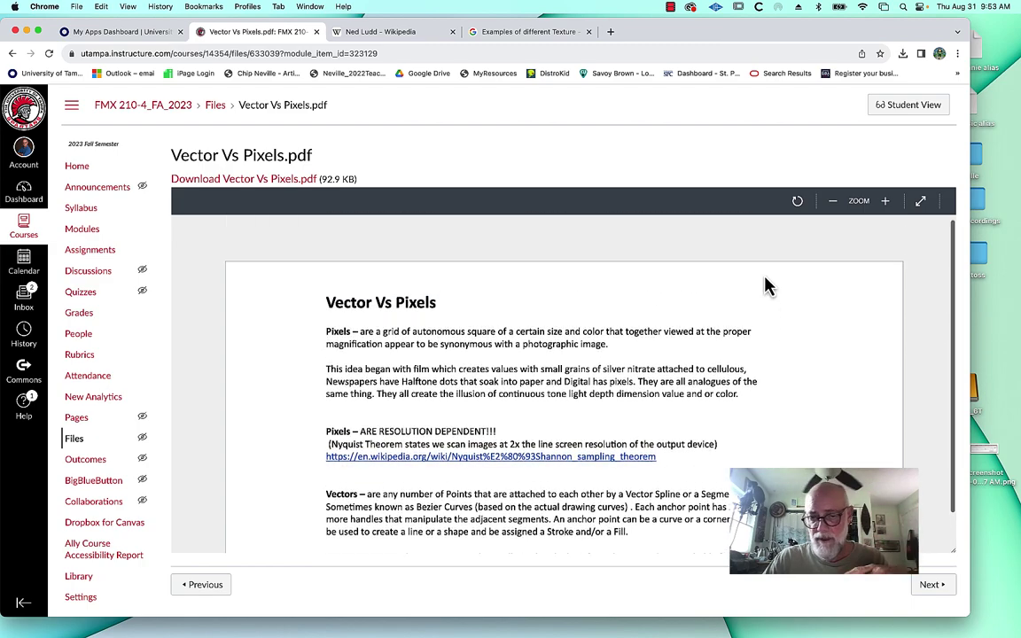
pyautogui.scroll(-1, 766, 285)
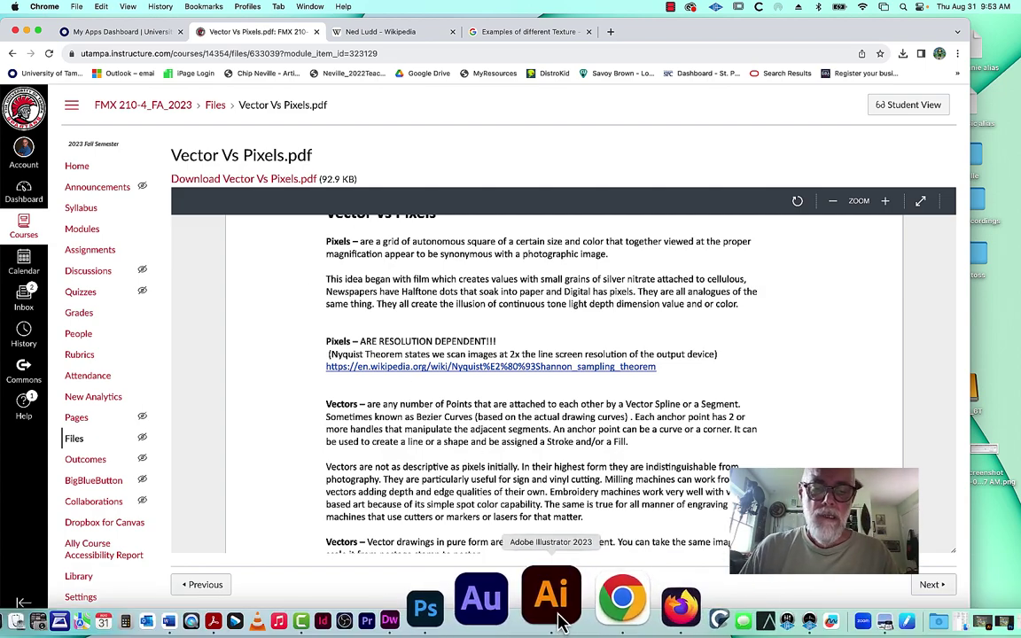
# - Show the Flatlander cover in Presentation Mode, then exit and zoom in on the gators and sharks
pyautogui.click(549, 602)
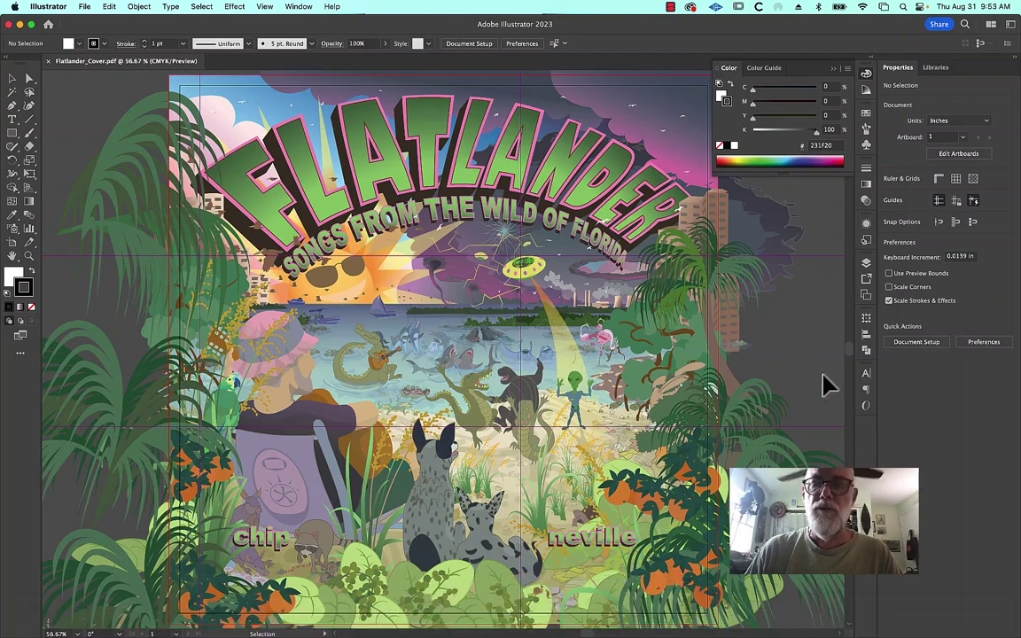
pyautogui.click(297, 8)
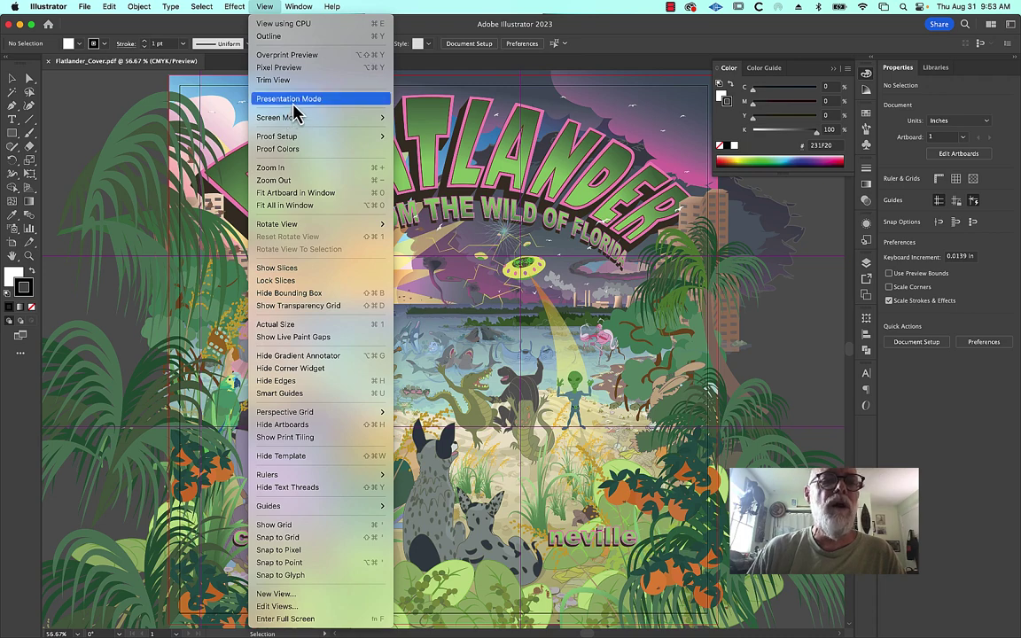
pyautogui.click(293, 100)
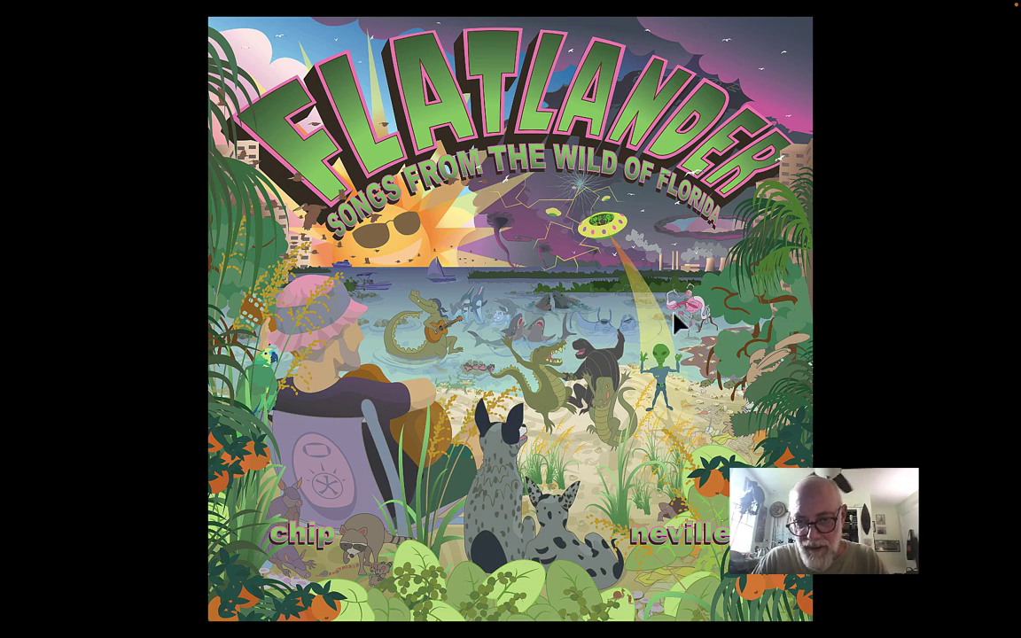
pyautogui.press('Escape')
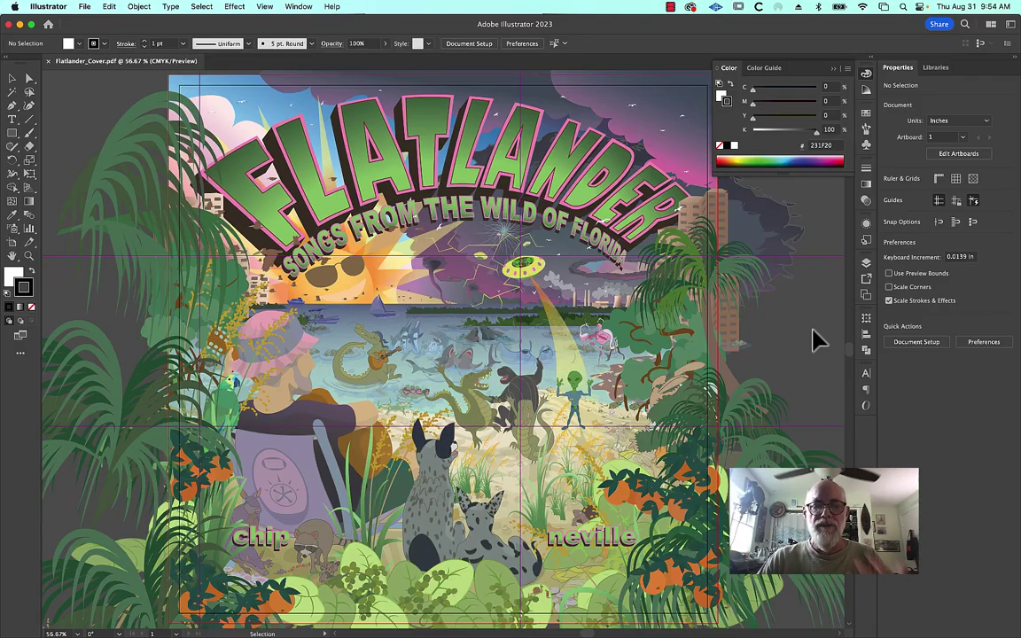
pyautogui.press('z')
pyautogui.moveTo(442, 379)
pyautogui.mouseDown()
pyautogui.moveTo(649, 300)
pyautogui.moveTo(481, 410)
pyautogui.mouseUp()
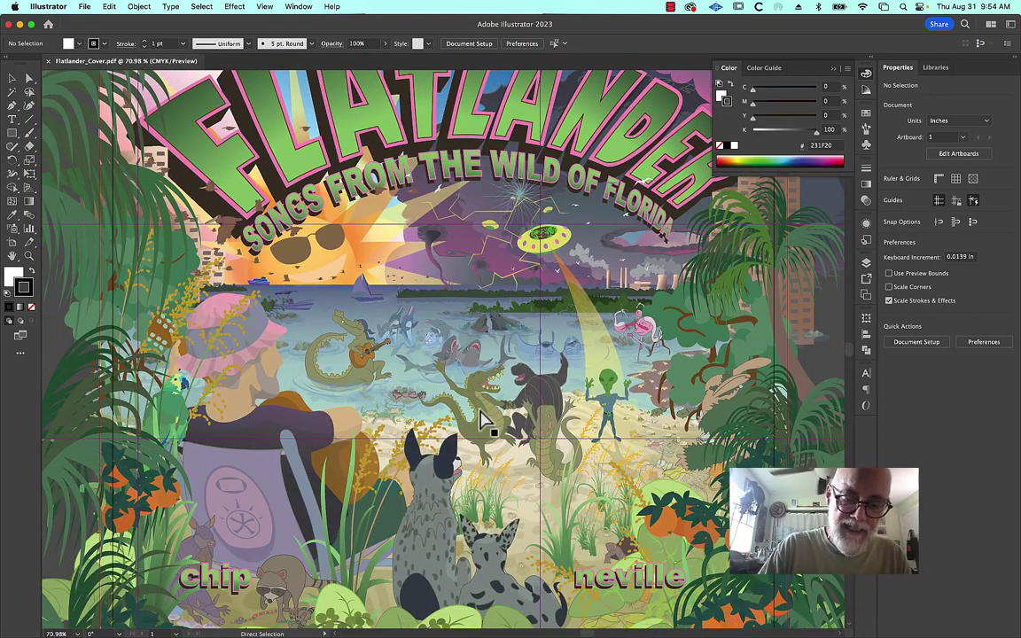
pyautogui.press('super+y')
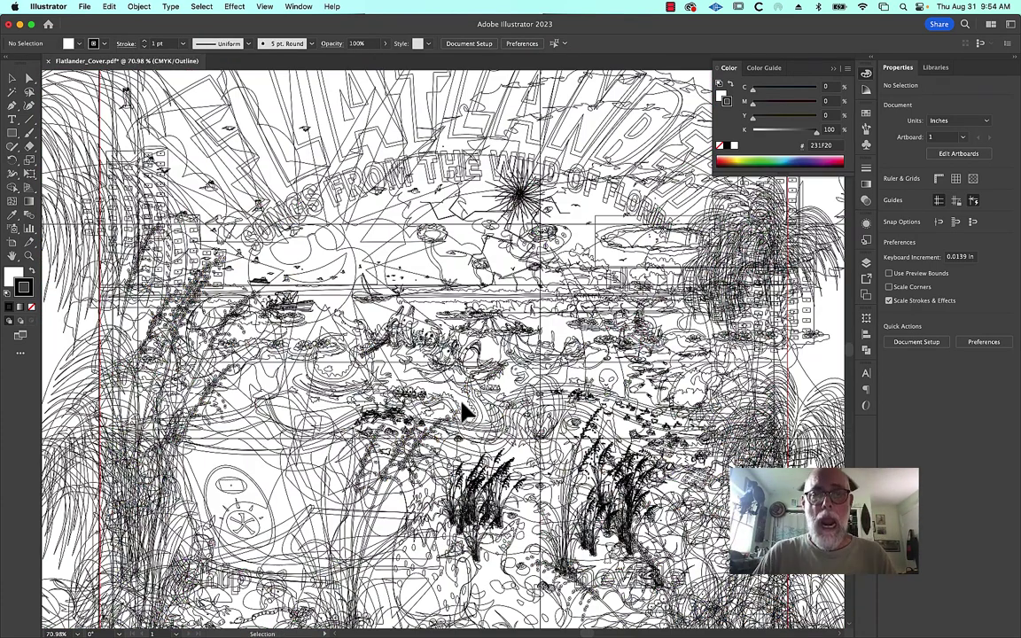
pyautogui.press('z')
pyautogui.moveTo(310, 246); pyautogui.dragTo(609, 232)
pyautogui.click(497, 268)
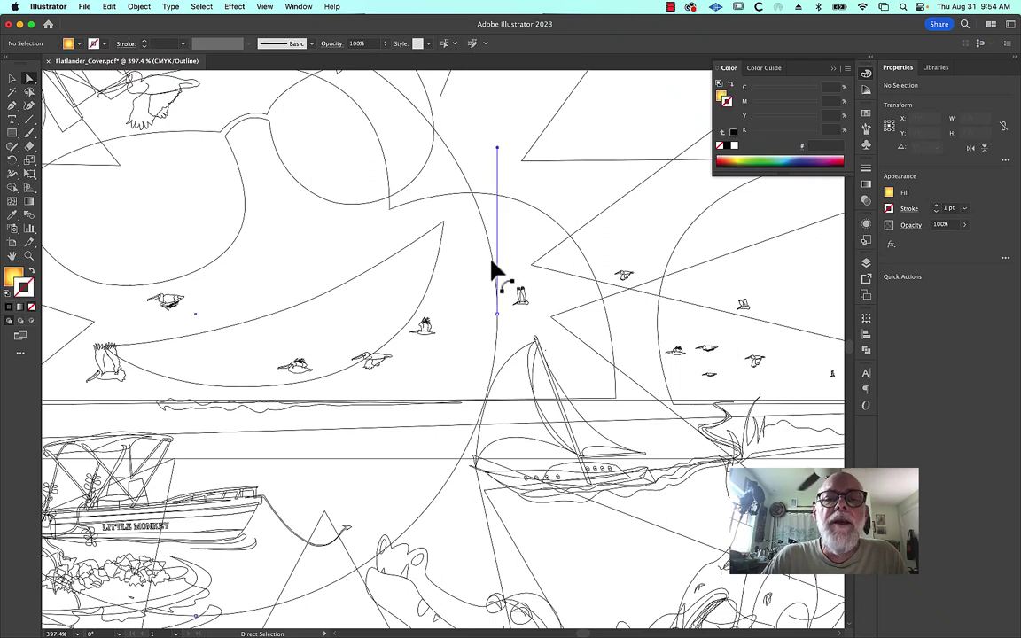
pyautogui.click(498, 320)
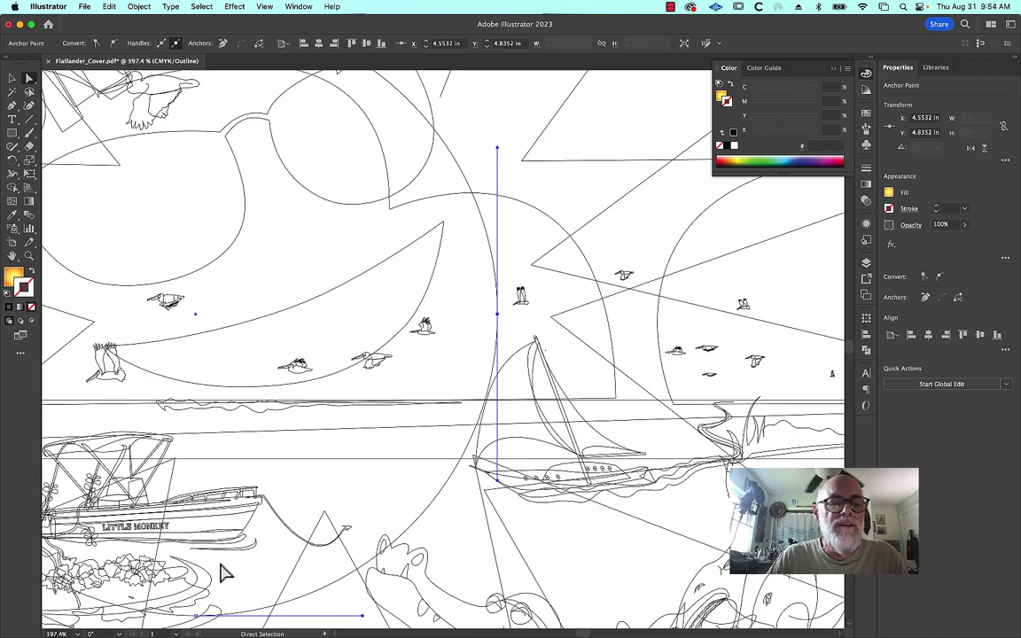
pyautogui.scroll(-5, 231, 479)
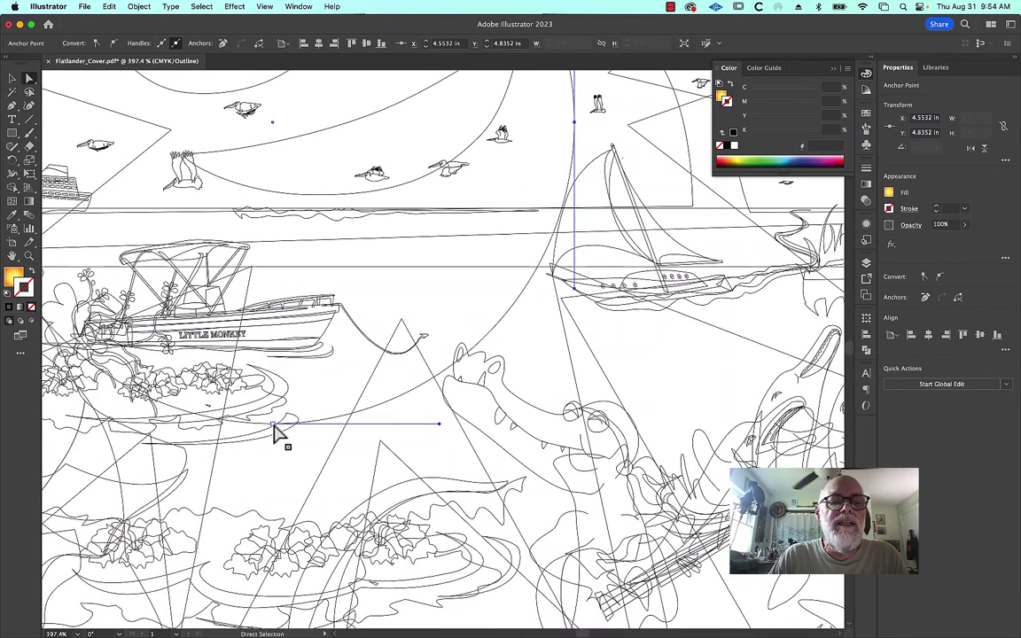
pyautogui.click(275, 431)
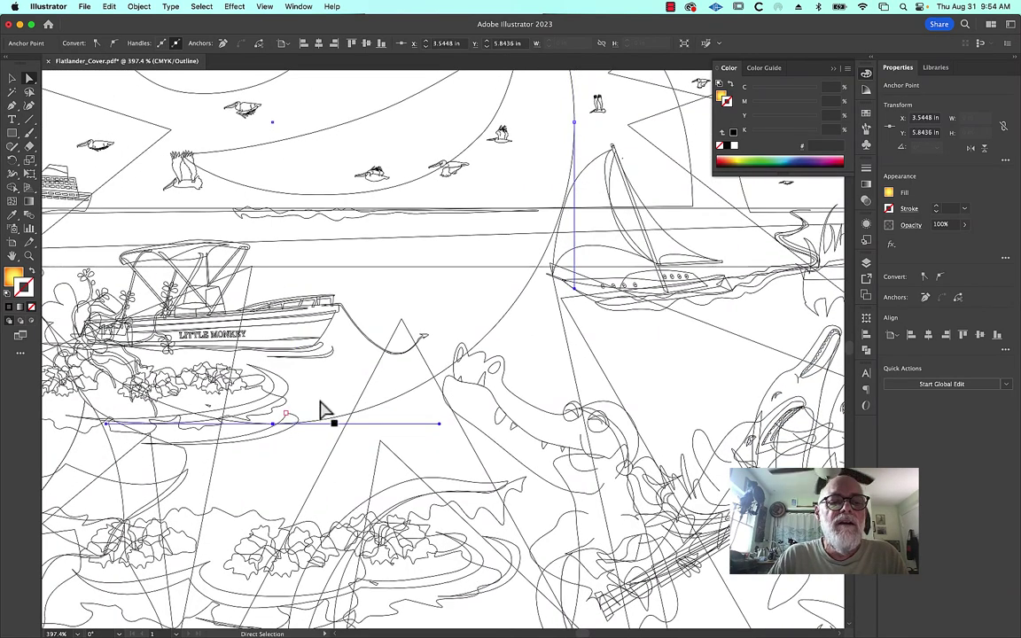
pyautogui.click(576, 132)
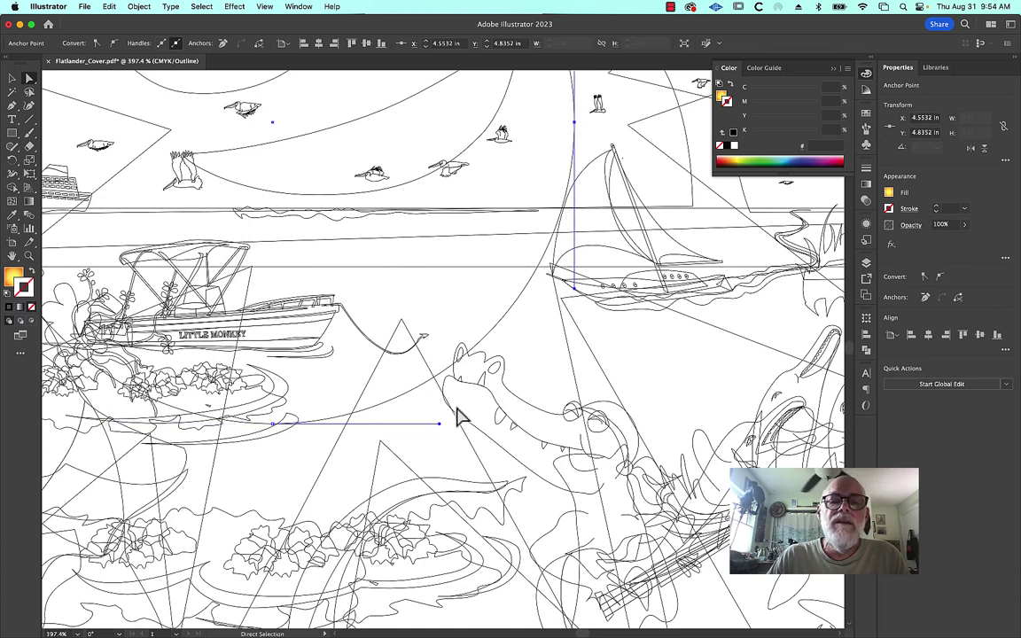
pyautogui.click(273, 426)
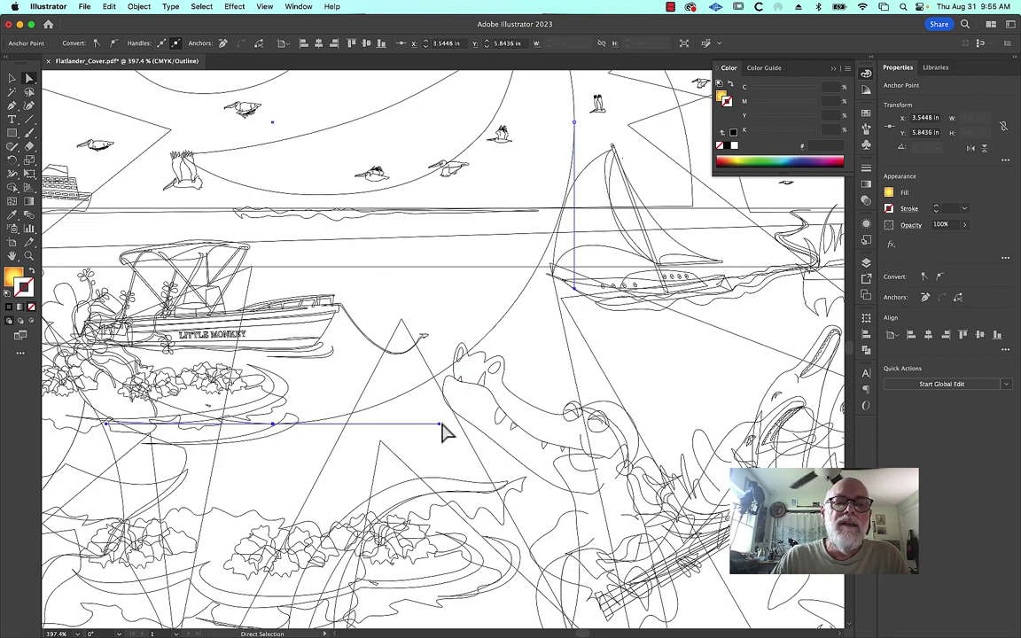
pyautogui.click(573, 293)
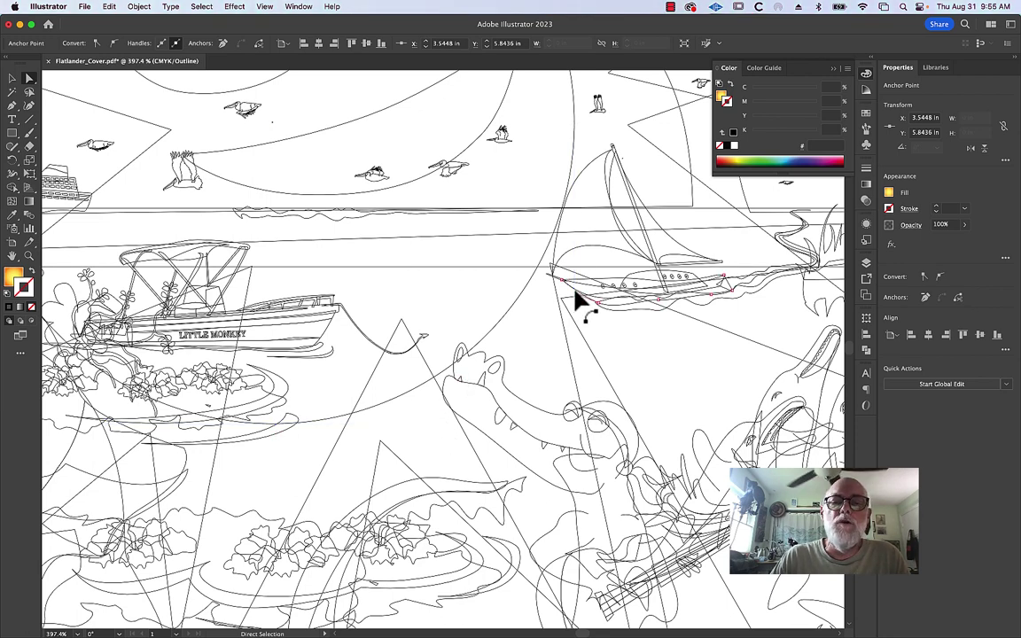
pyautogui.click(574, 179)
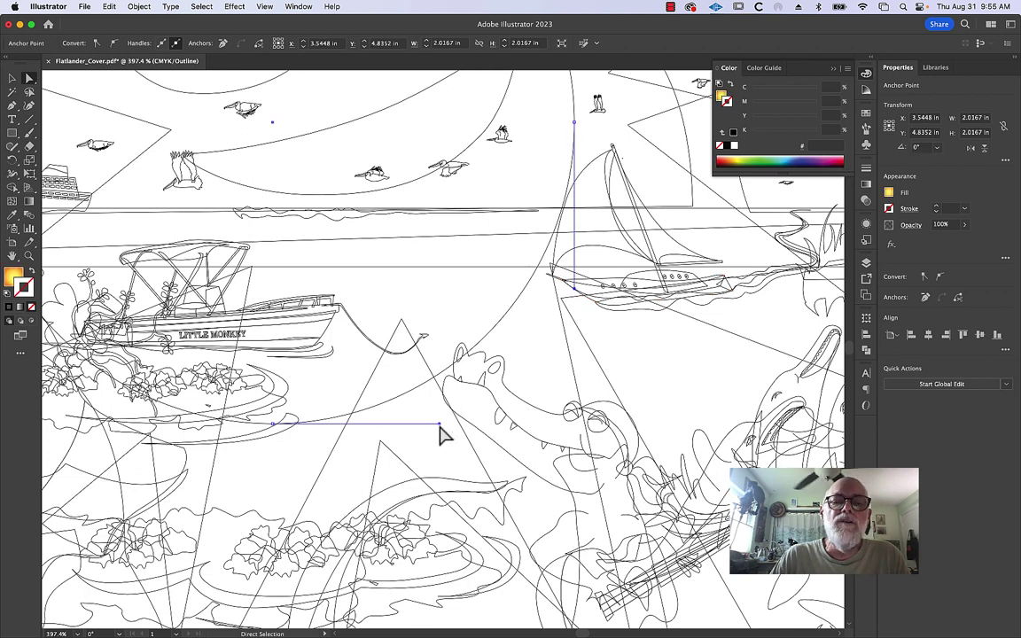
pyautogui.moveTo(440, 425); pyautogui.dragTo(286, 319)
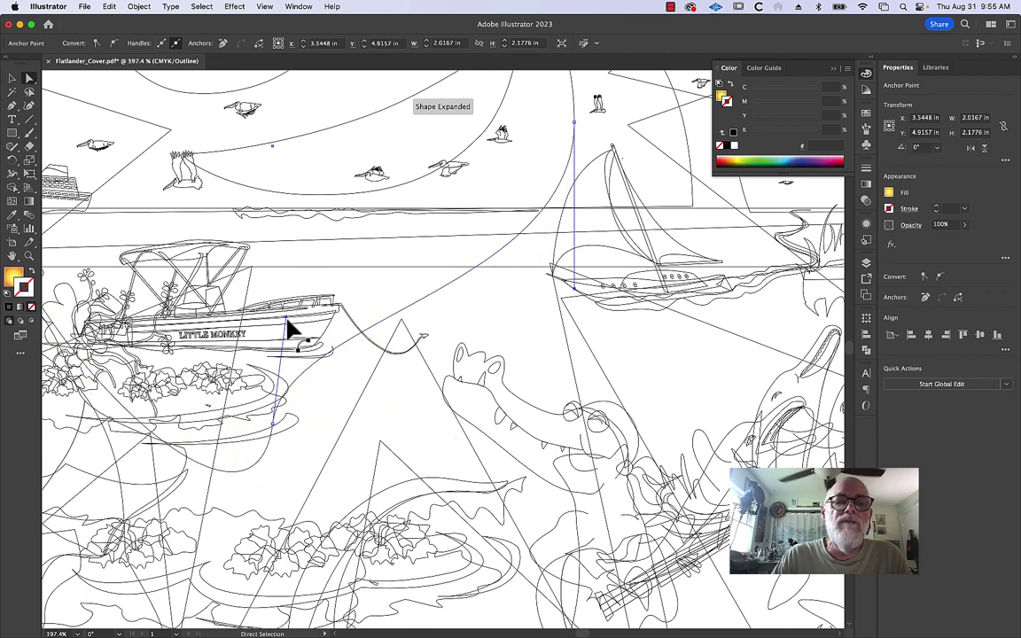
pyautogui.press('super+y')
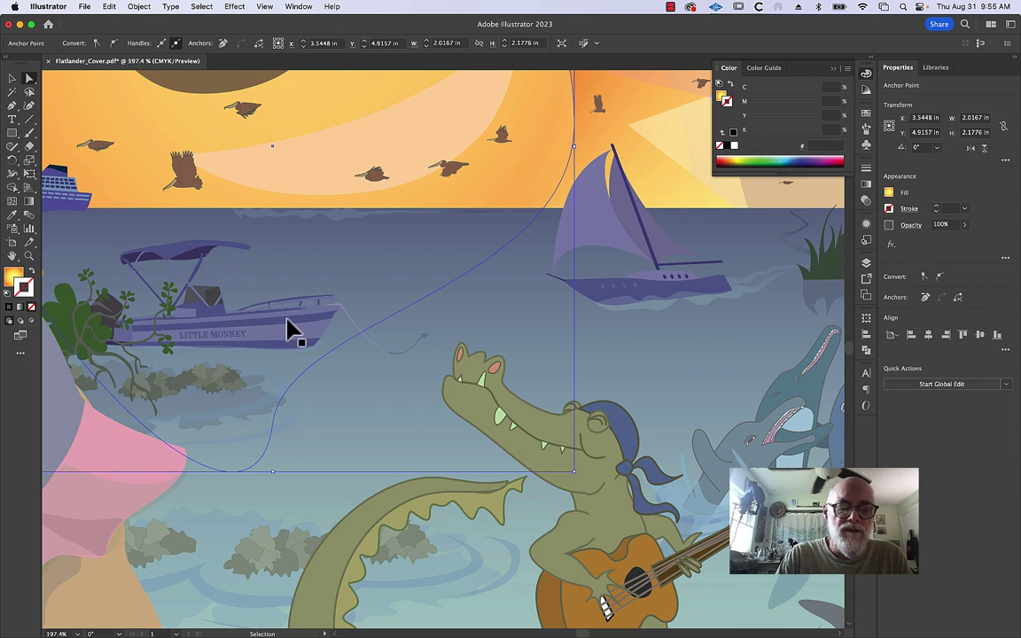
pyautogui.press('super+z')
pyautogui.press('super+shift+z')
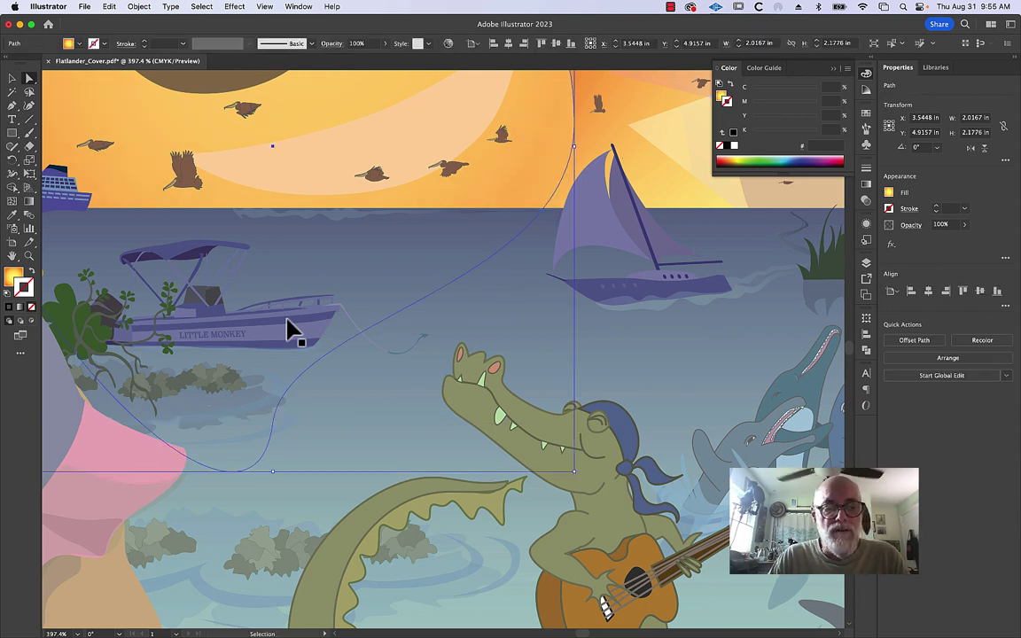
pyautogui.press('super+z')
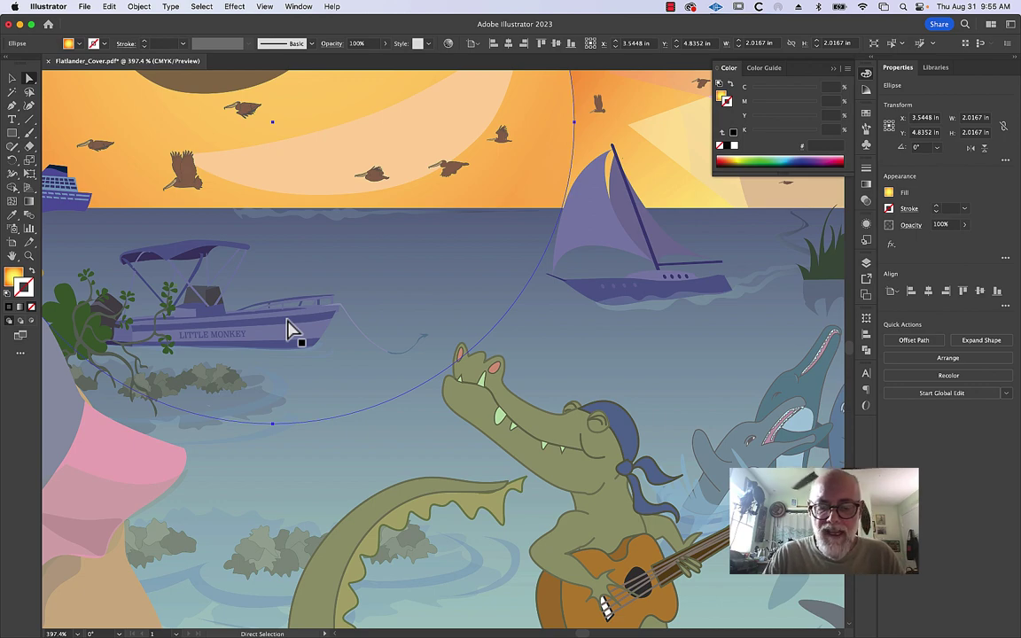
pyautogui.press('super+y')
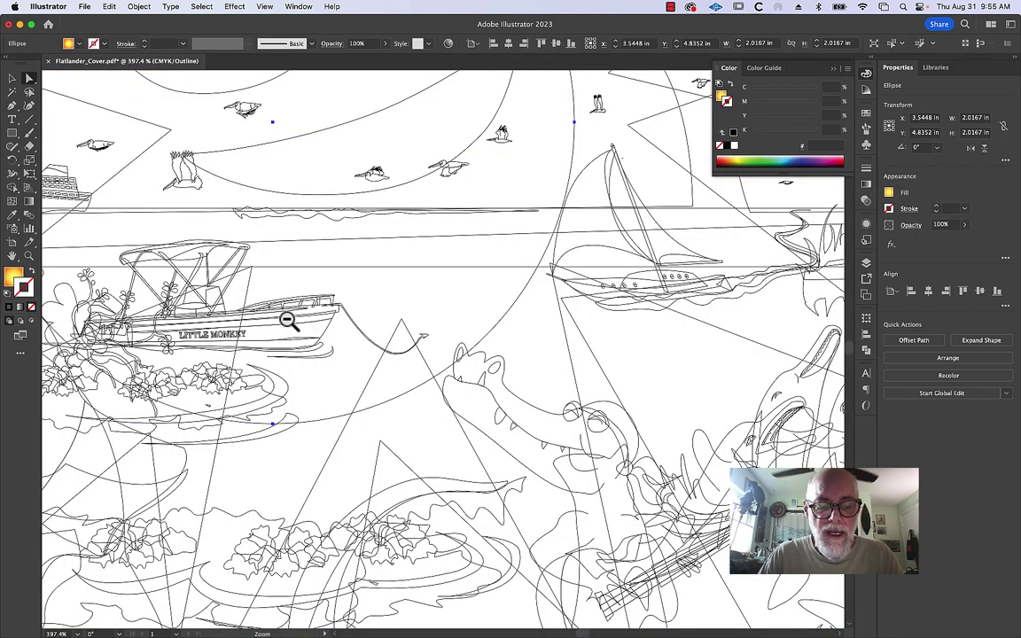
pyautogui.keyDown('alt'); pyautogui.keyDown('super'); pyautogui.click(287, 321); pyautogui.keyUp('super'); pyautogui.keyUp('alt')
pyautogui.scroll(-3, 286, 320)
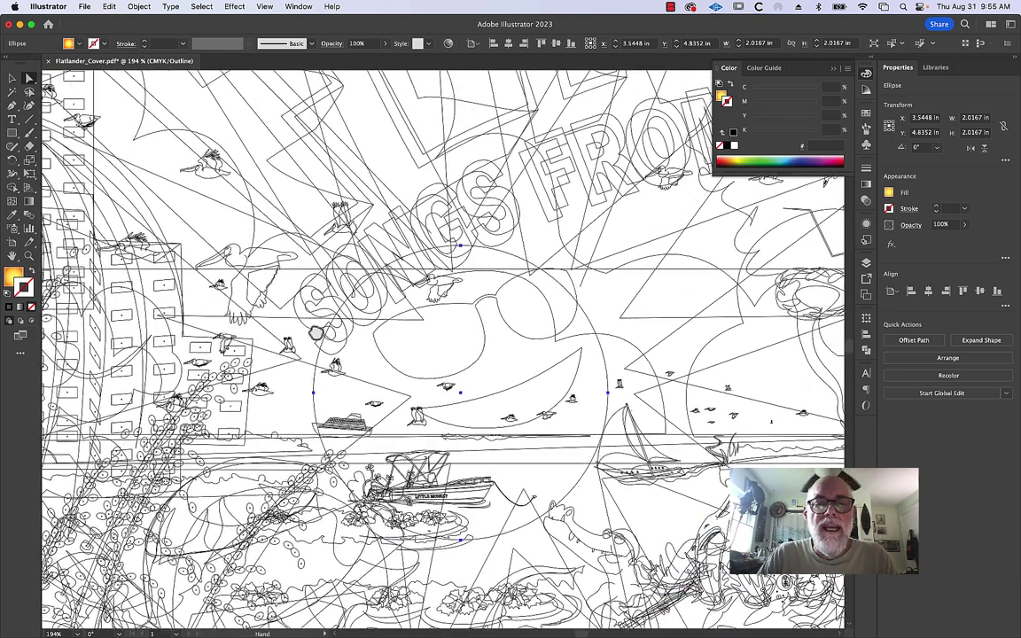
pyautogui.moveTo(293, 329)
pyautogui.mouseDown()
pyautogui.moveTo(304, 364)
pyautogui.moveTo(286, 363)
pyautogui.mouseUp()
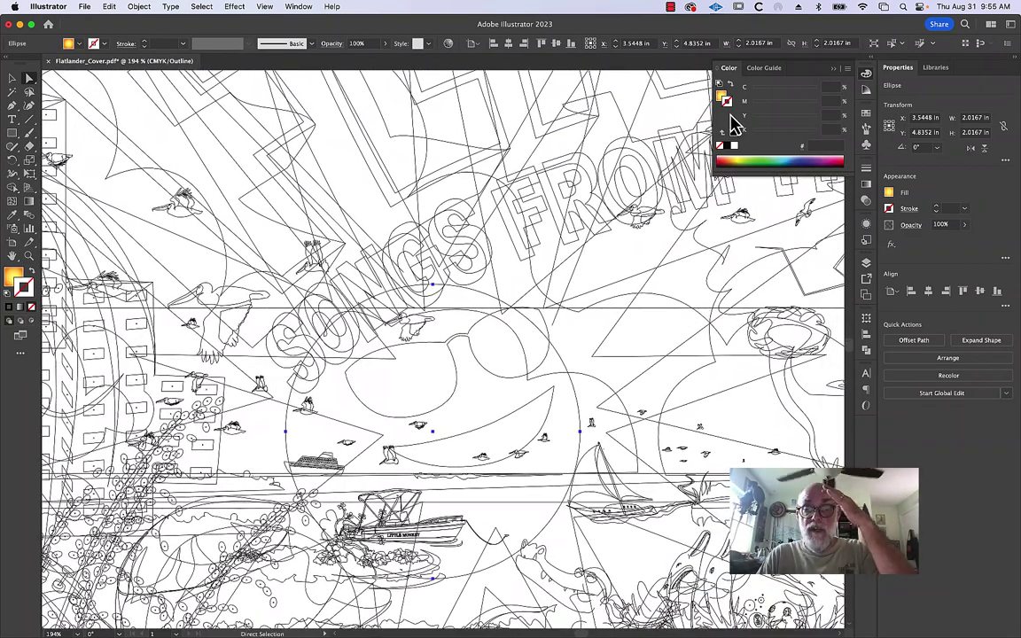
# - Select the R in FROM and inspect its green gradient fill in the Gradient panel
pyautogui.press('super+y')
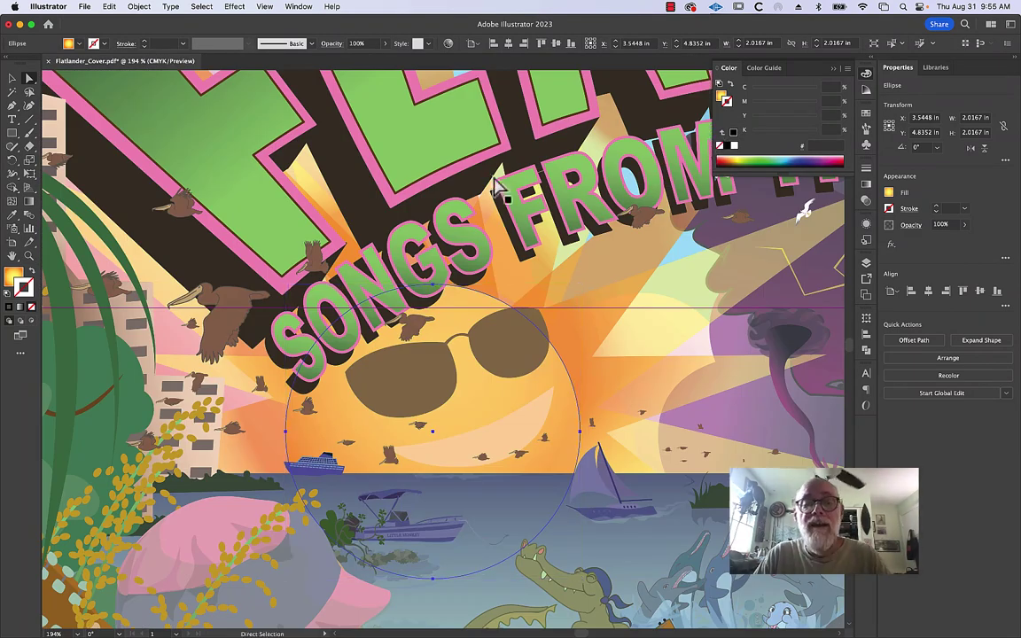
pyautogui.click(551, 188)
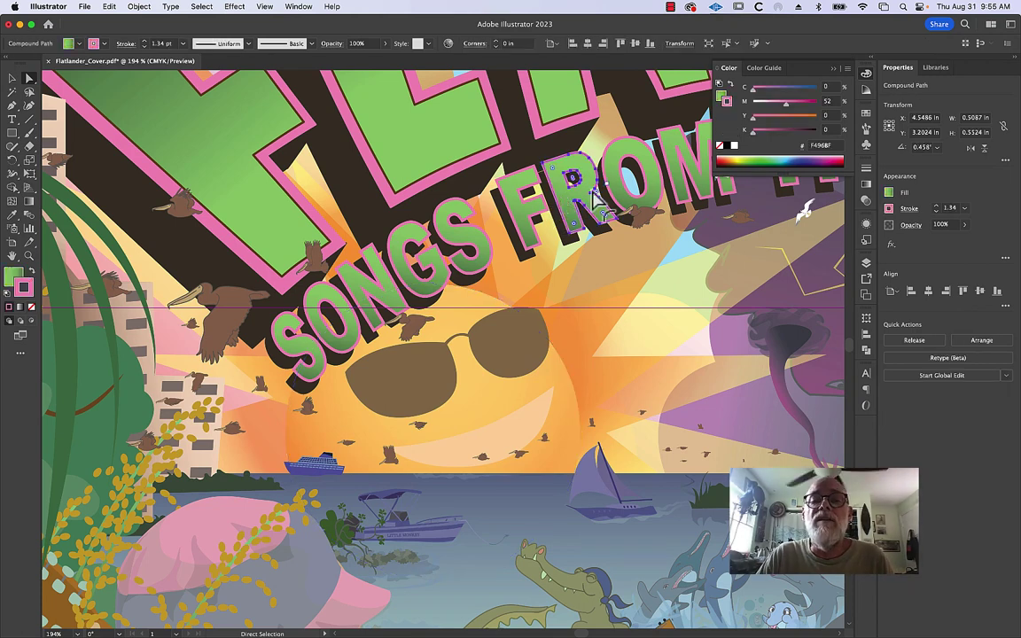
pyautogui.press('.')
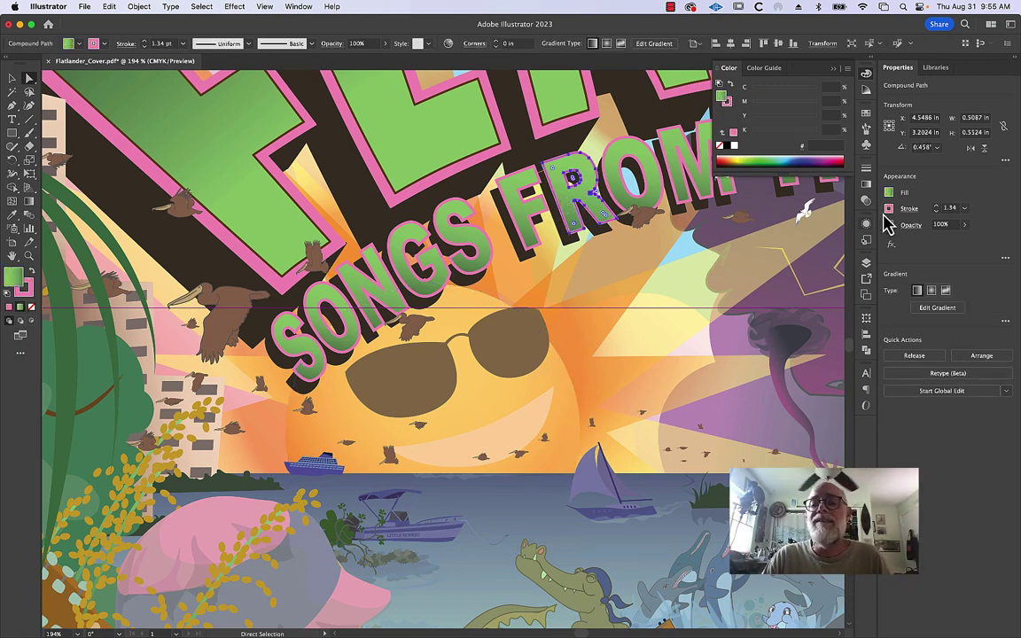
pyautogui.click(866, 186)
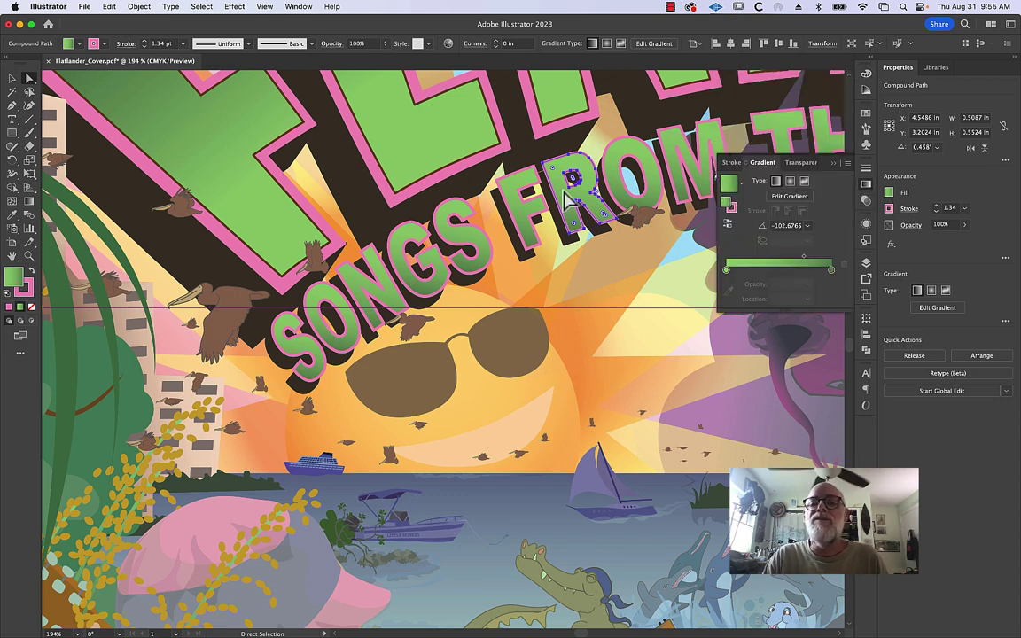
pyautogui.click(732, 209)
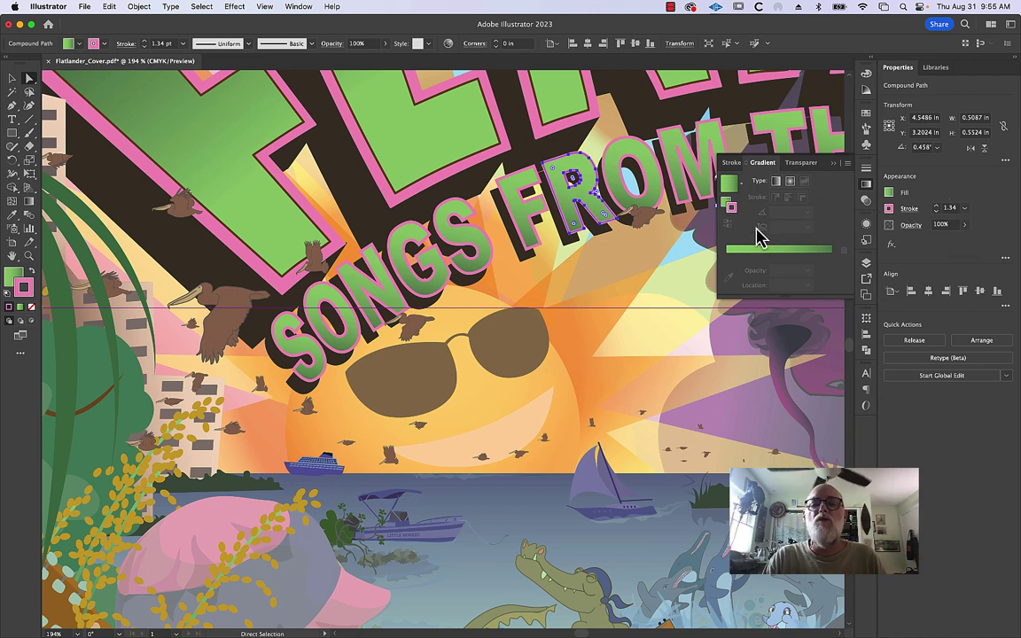
# - Deselect the lettering and toggle Outline view on and back to Preview
pyautogui.click(725, 324)
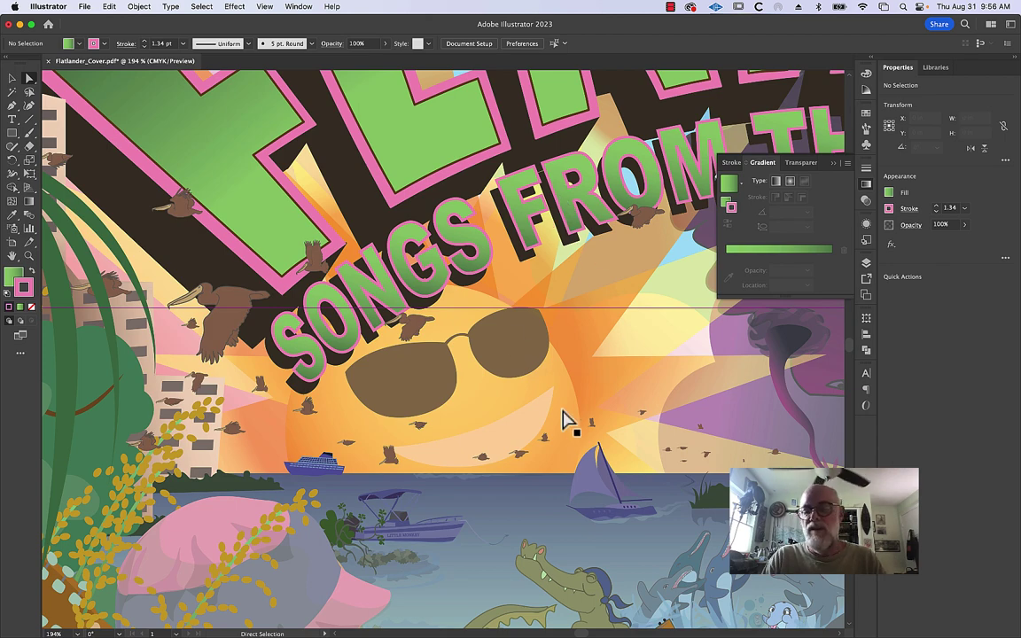
pyautogui.press('v')
pyautogui.press('super+y')
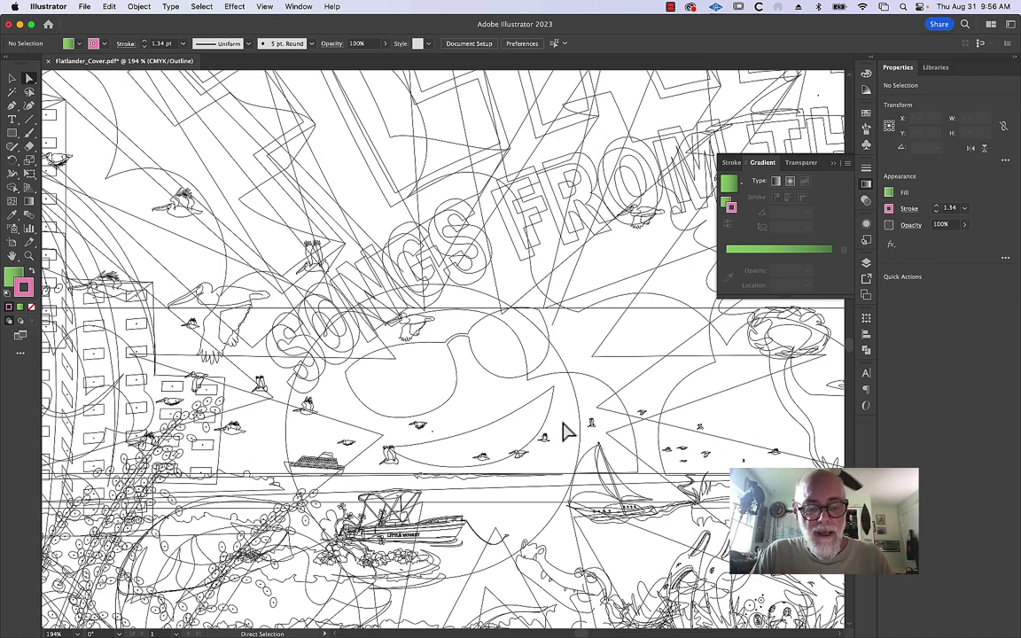
pyautogui.press('super+y')
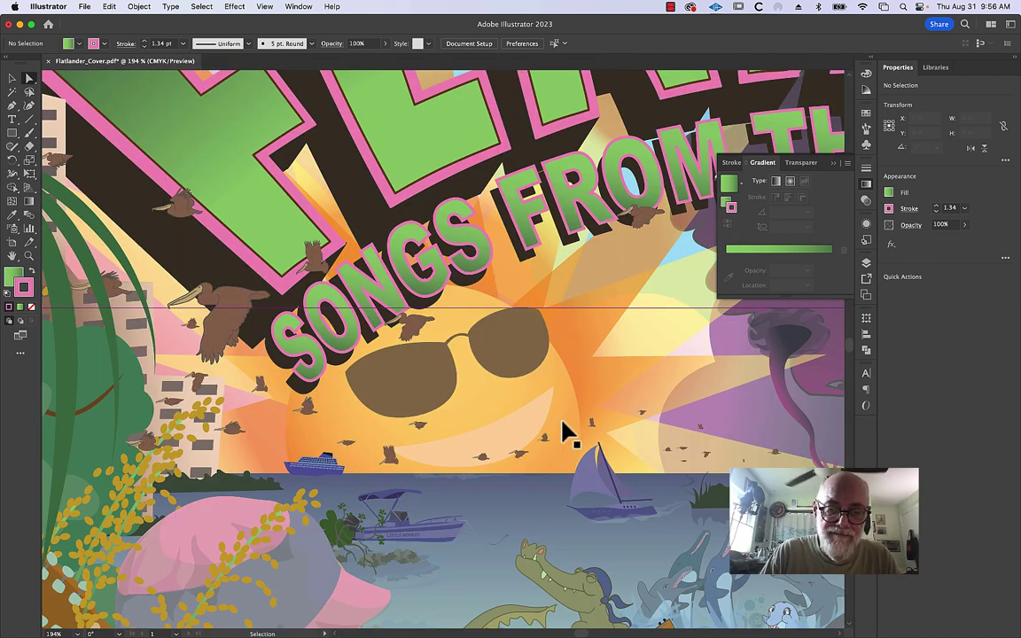
# - Dismiss the accidental Open dialogs and fit the whole cover artboard in the window
pyautogui.press('super+o')
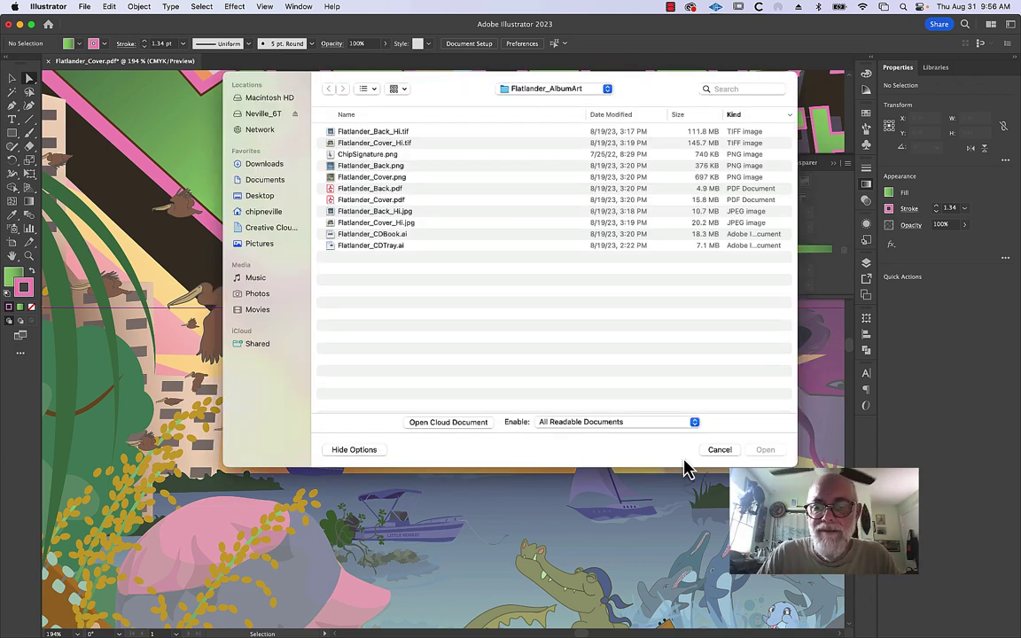
pyautogui.click(723, 452)
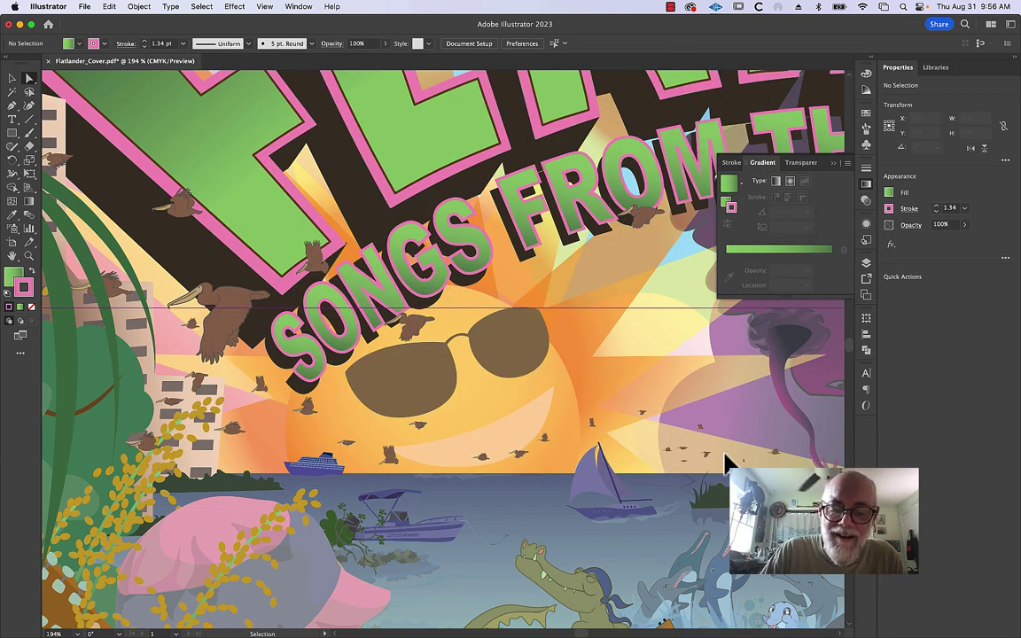
pyautogui.press('super+o')
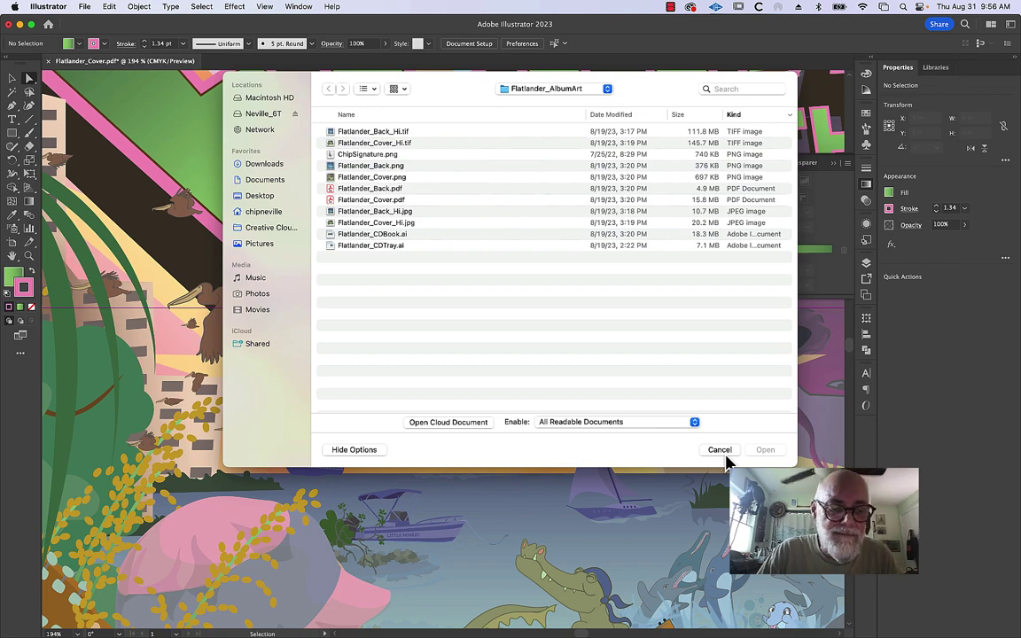
pyautogui.click(720, 450)
pyautogui.press('super+0')
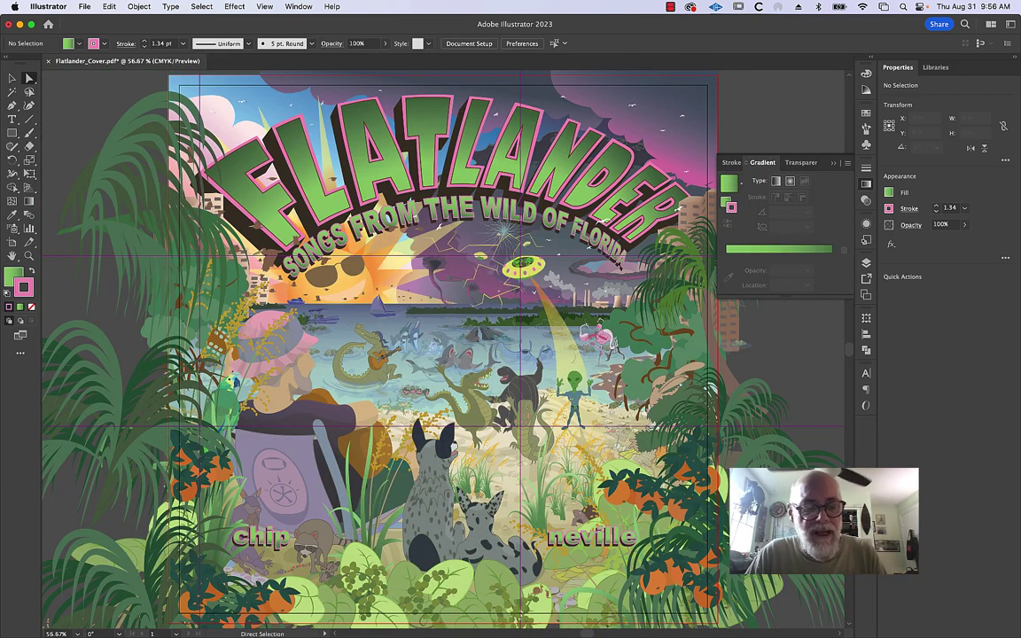
# - Glance at the raster Flatlander_Cover_Hi in Photoshop, then bring Illustrator back to front
pyautogui.press('super+Tab')
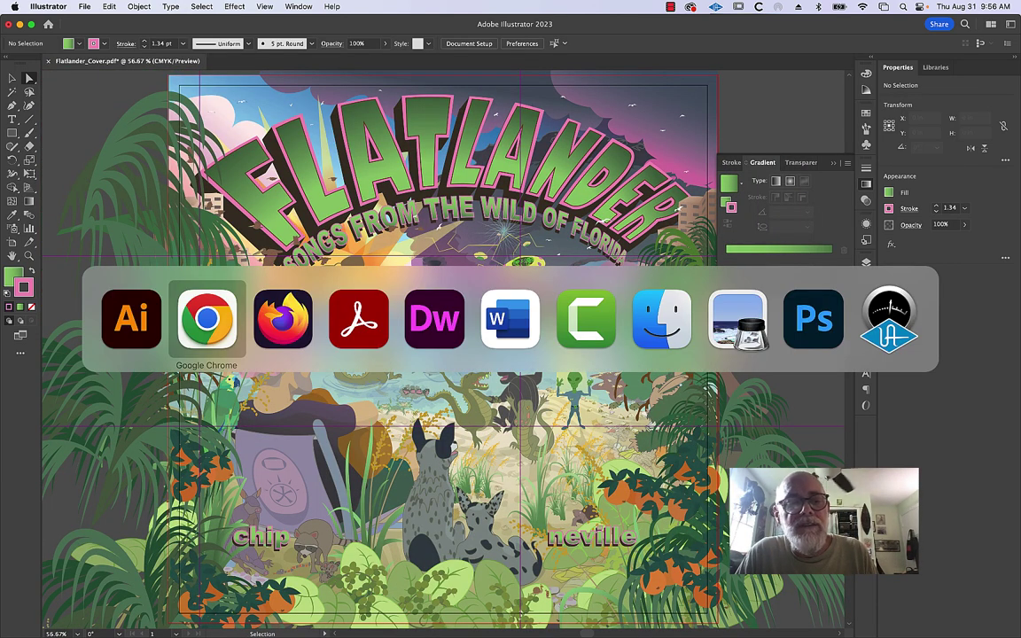
pyautogui.press('super+Tab')
pyautogui.press('super+Tab')
pyautogui.press('super+Tab')
pyautogui.press('super+Tab')
pyautogui.press('super+Tab')
pyautogui.press('super+Tab')
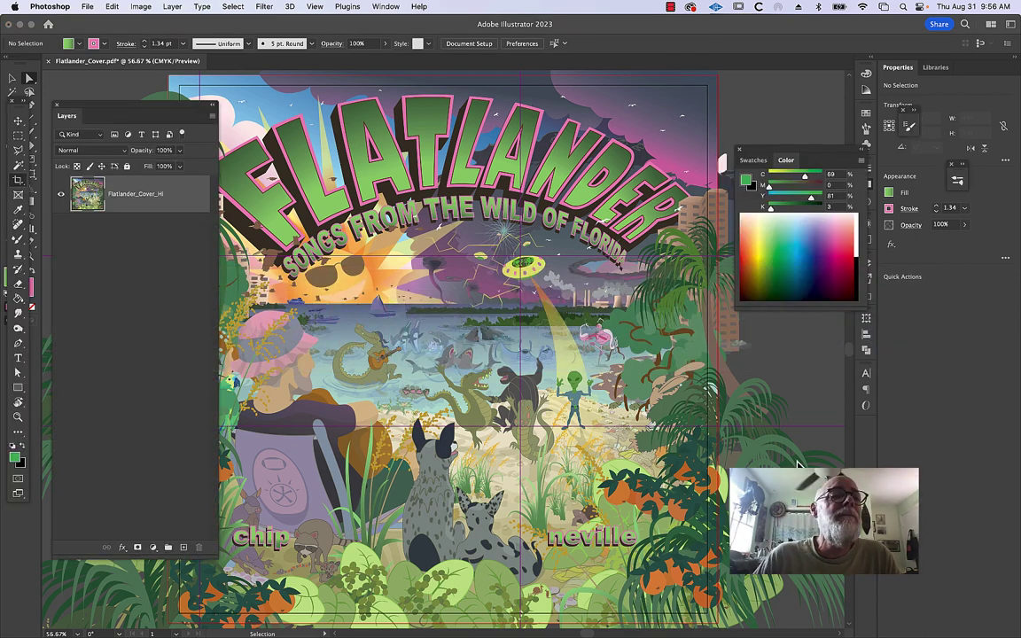
pyautogui.click(696, 38)
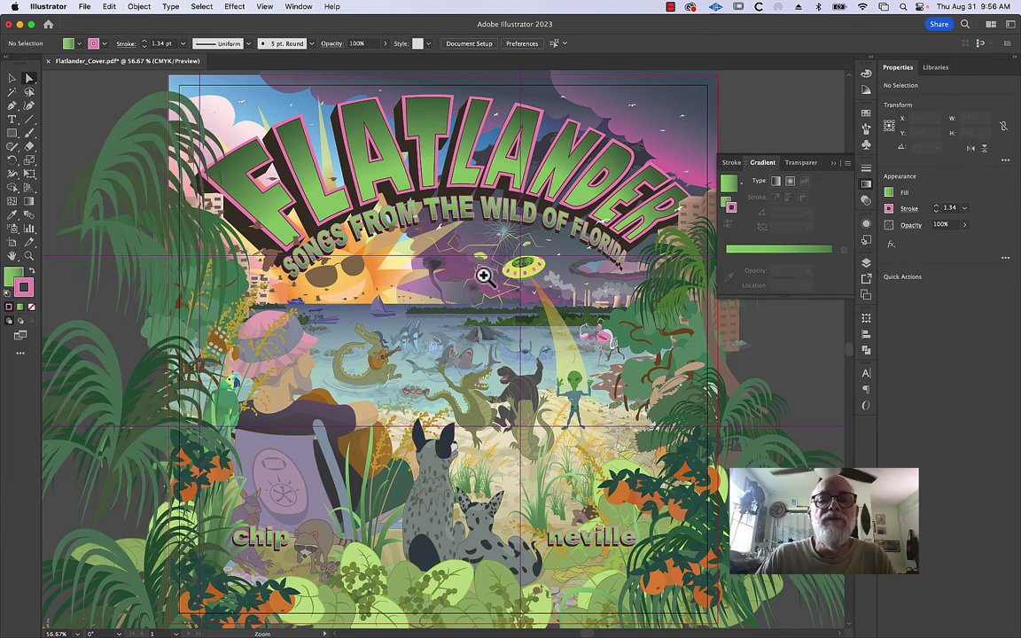
pyautogui.moveTo(483, 276); pyautogui.dragTo(706, 125)
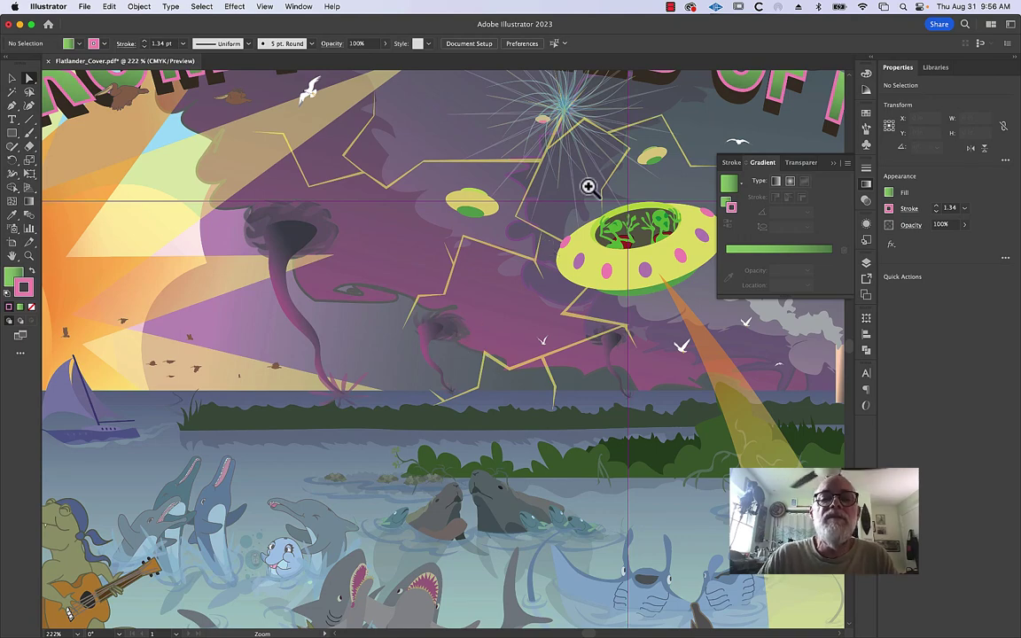
pyautogui.moveTo(544, 100); pyautogui.dragTo(815, 19)
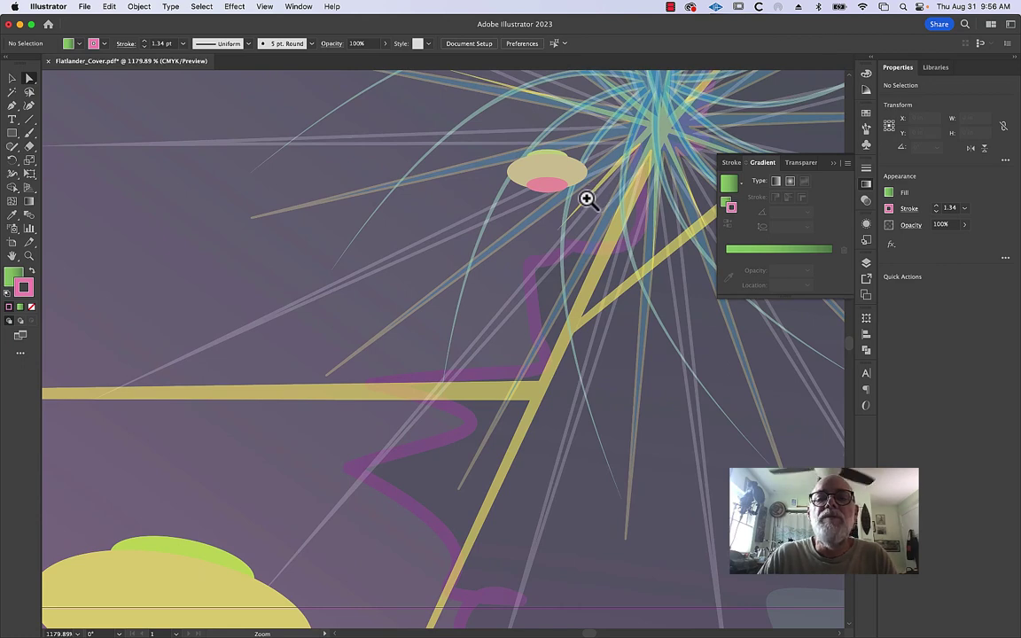
pyautogui.moveTo(587, 198)
pyautogui.mouseDown()
pyautogui.moveTo(638, 155)
pyautogui.moveTo(827, 46)
pyautogui.mouseUp()
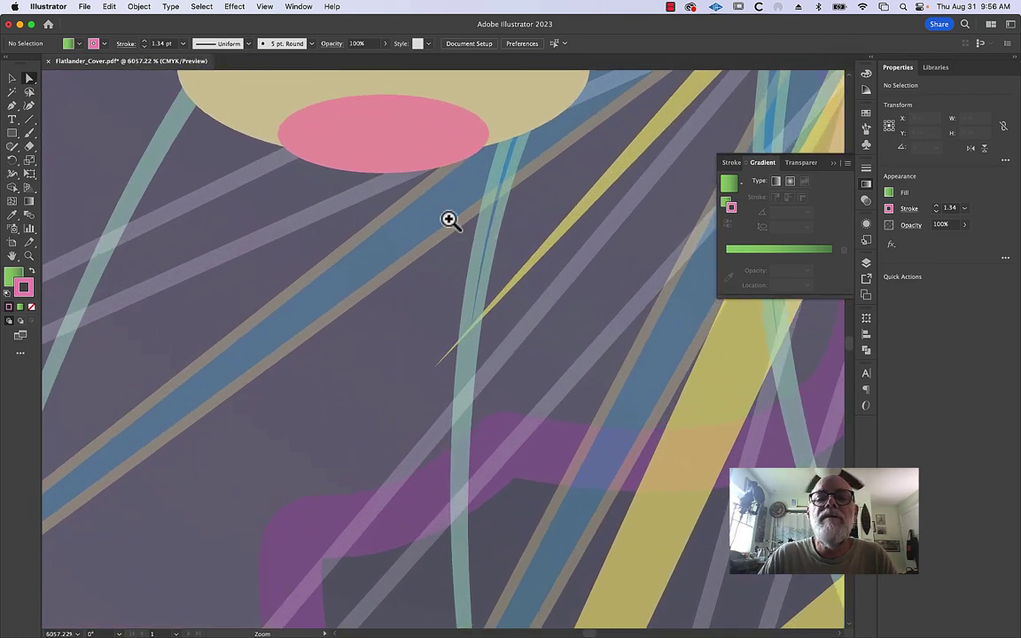
pyautogui.moveTo(449, 220); pyautogui.dragTo(828, 48)
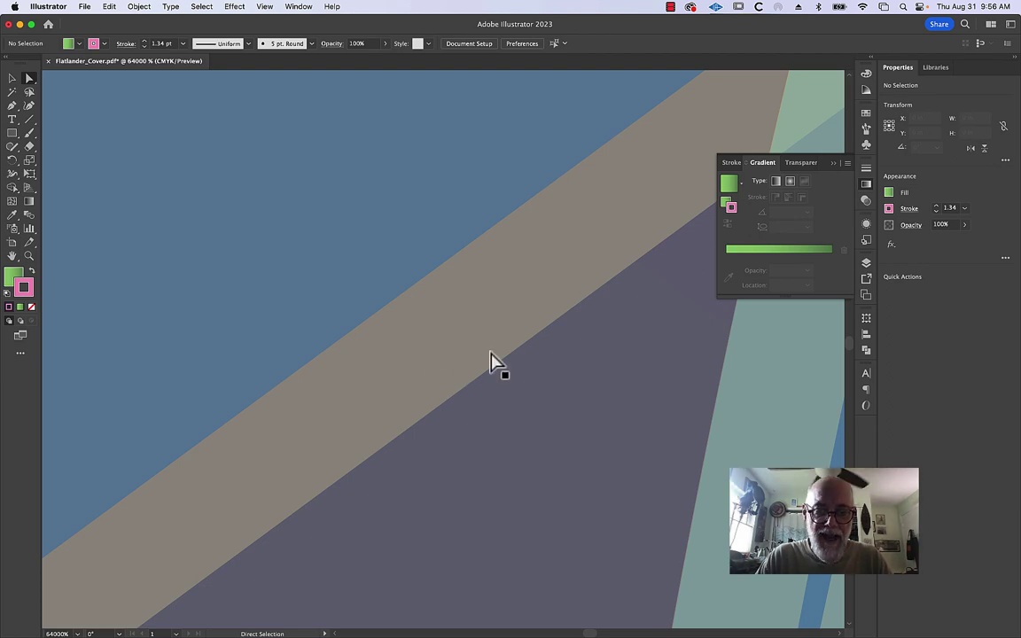
pyautogui.hscroll(5, 467, 311)
pyautogui.scroll(-3, 467, 312)
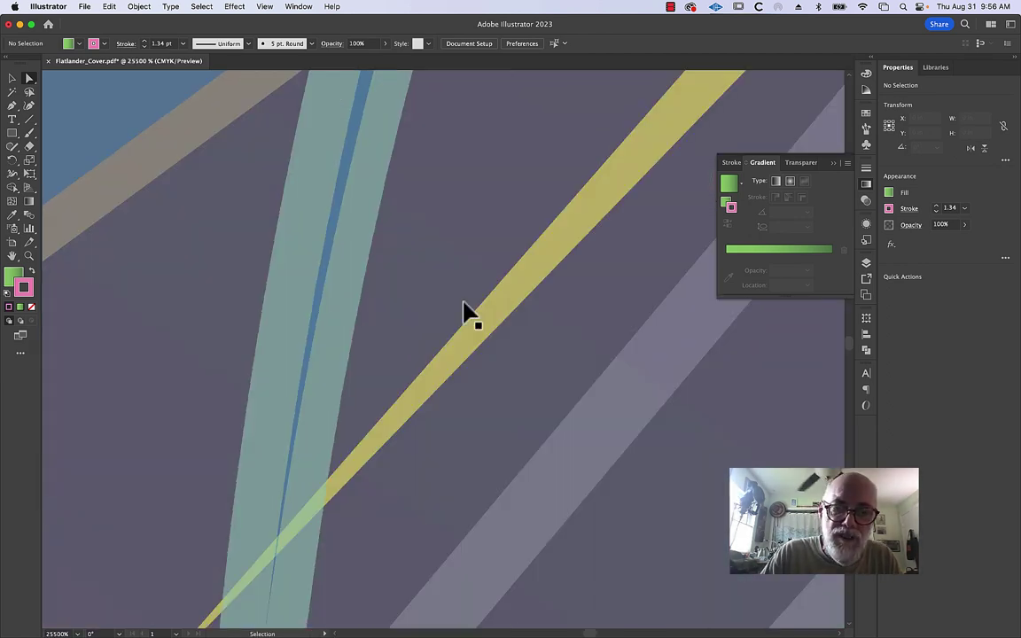
pyautogui.scroll(-2, 467, 312)
pyautogui.scroll(-3, 467, 312)
pyautogui.scroll(-3, 467, 312)
pyautogui.scroll(-1, 467, 312)
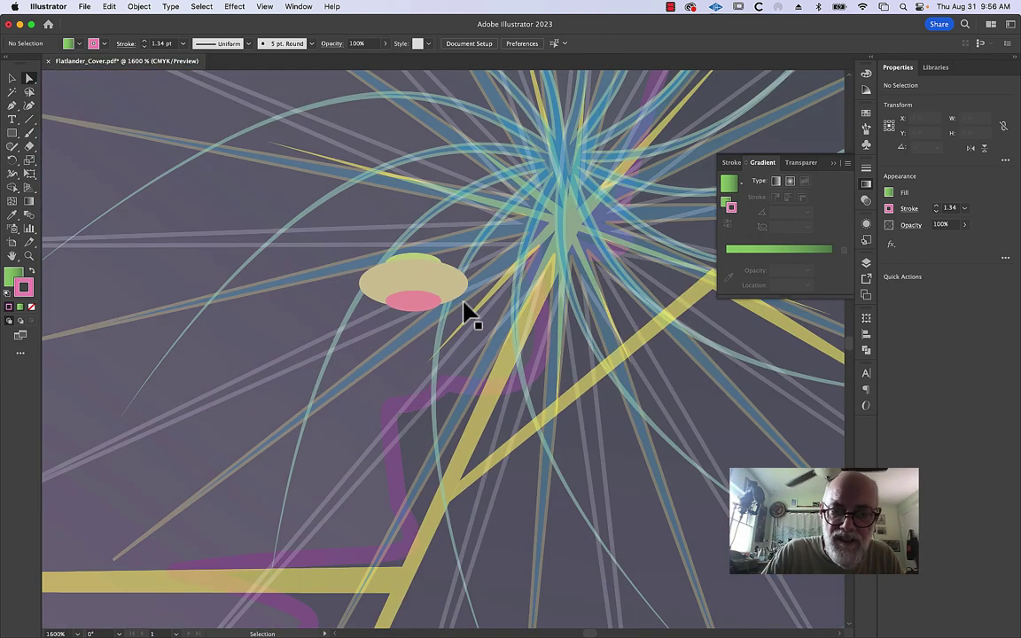
pyautogui.scroll(3, 467, 312)
pyautogui.scroll(2, 467, 312)
pyautogui.scroll(-2, 467, 312)
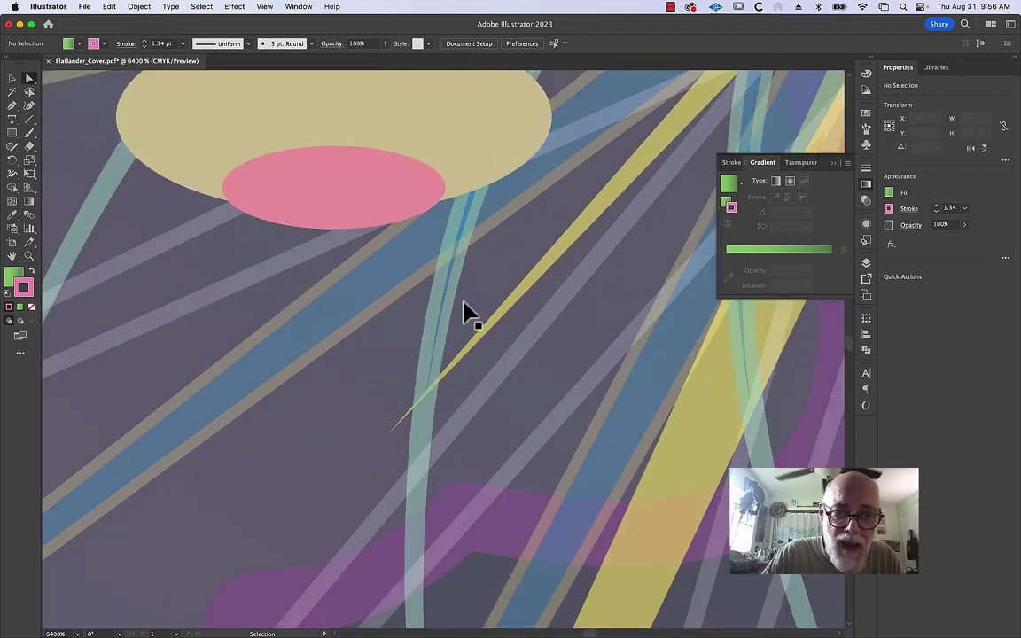
pyautogui.scroll(-2, 467, 312)
pyautogui.scroll(-2, 467, 312)
pyautogui.press('super+y')
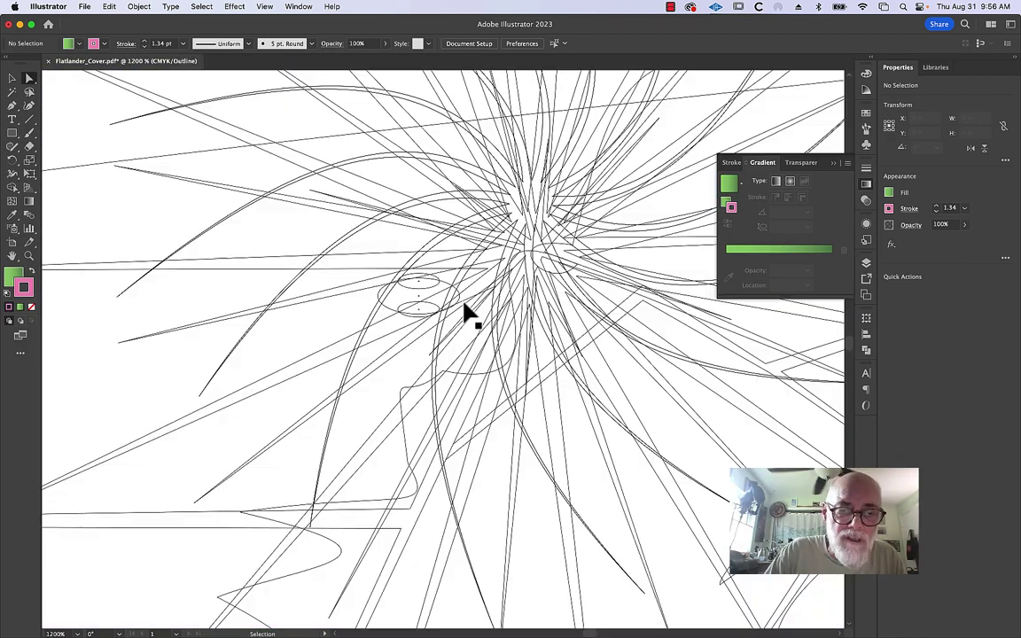
pyautogui.press('super+y')
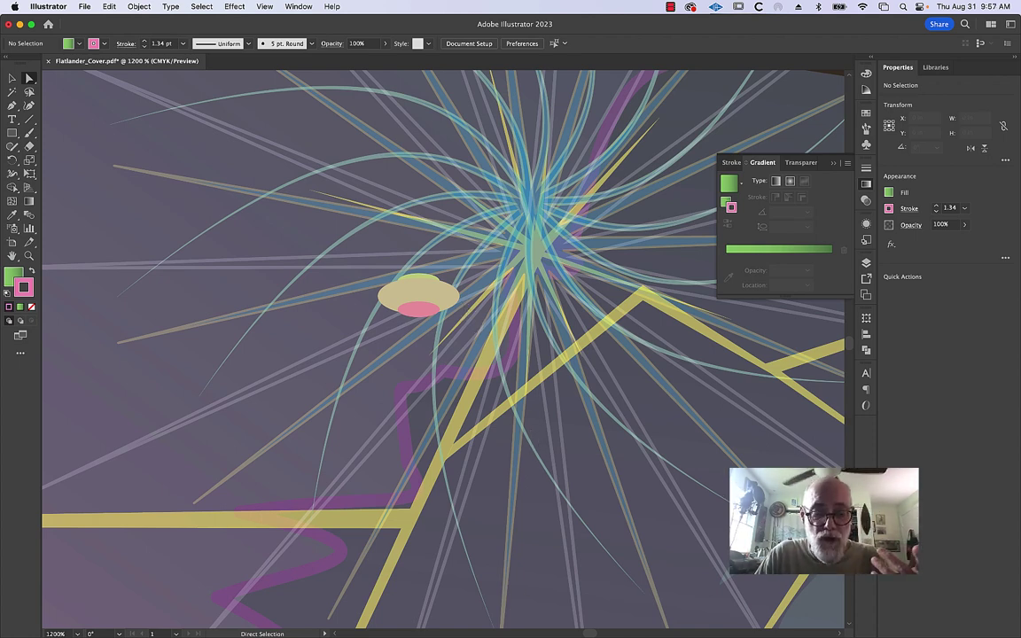
# - Zoom Photoshop's Flatlander cover into the starburst until its individual square pixels show
pyautogui.moveTo(516, 629)
pyautogui.click(526, 606)
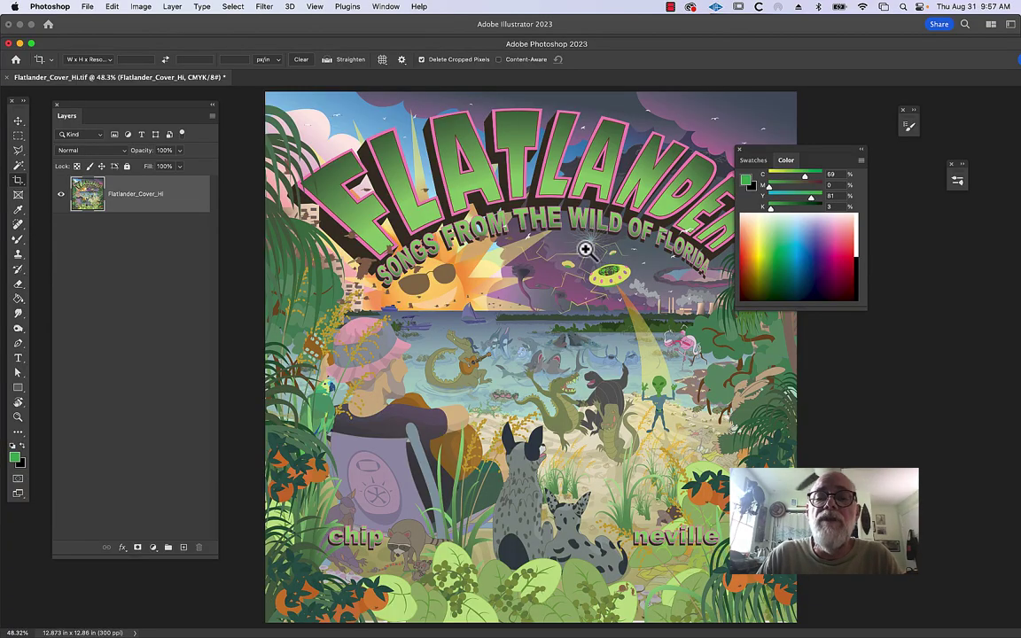
pyautogui.moveTo(585, 250)
pyautogui.mouseDown()
pyautogui.moveTo(740, 170)
pyautogui.moveTo(669, 210)
pyautogui.mouseUp()
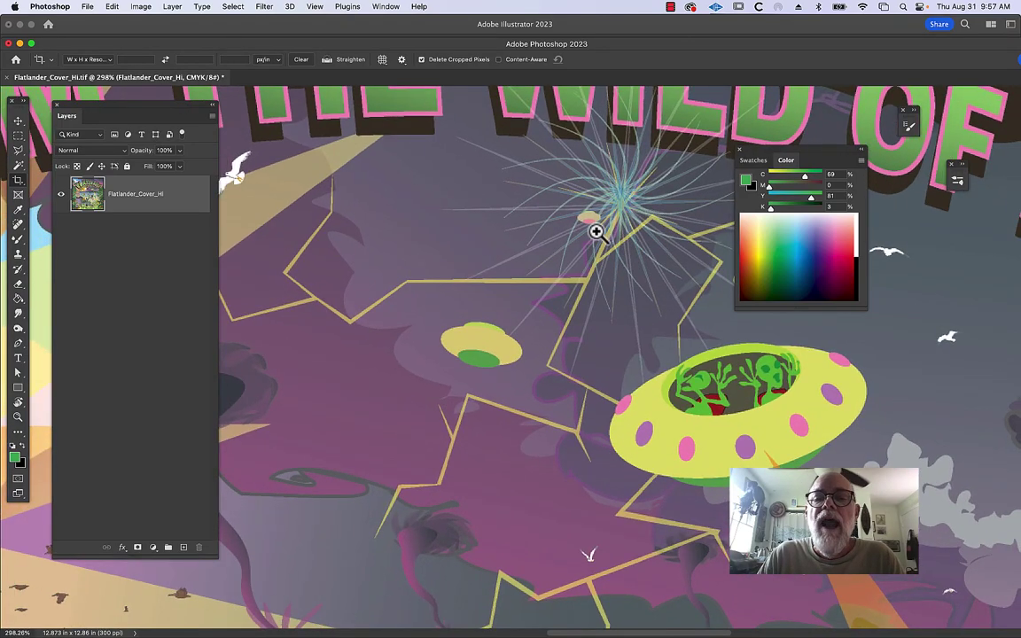
pyautogui.moveTo(595, 230); pyautogui.dragTo(627, 236)
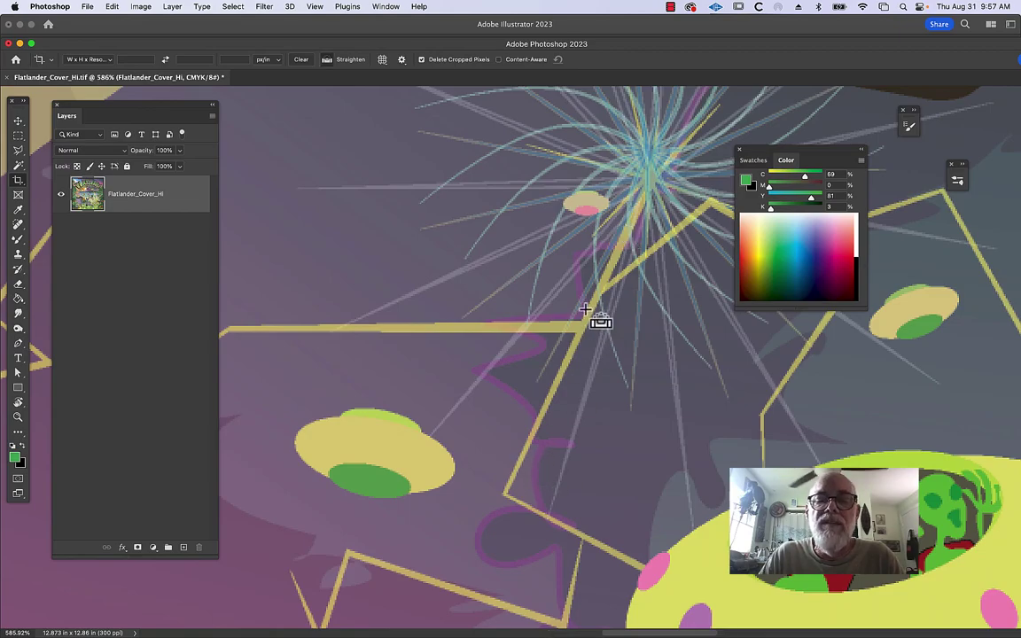
pyautogui.moveTo(563, 290)
pyautogui.mouseDown()
pyautogui.moveTo(657, 296)
pyautogui.moveTo(474, 387)
pyautogui.moveTo(489, 494)
pyautogui.moveTo(476, 507)
pyautogui.mouseUp()
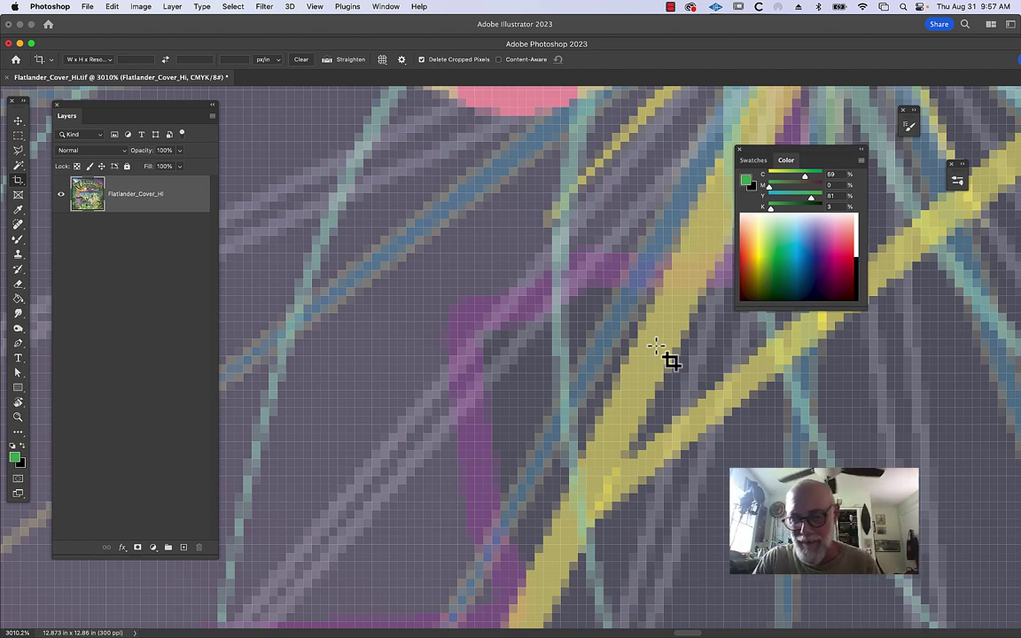
pyautogui.press('super')
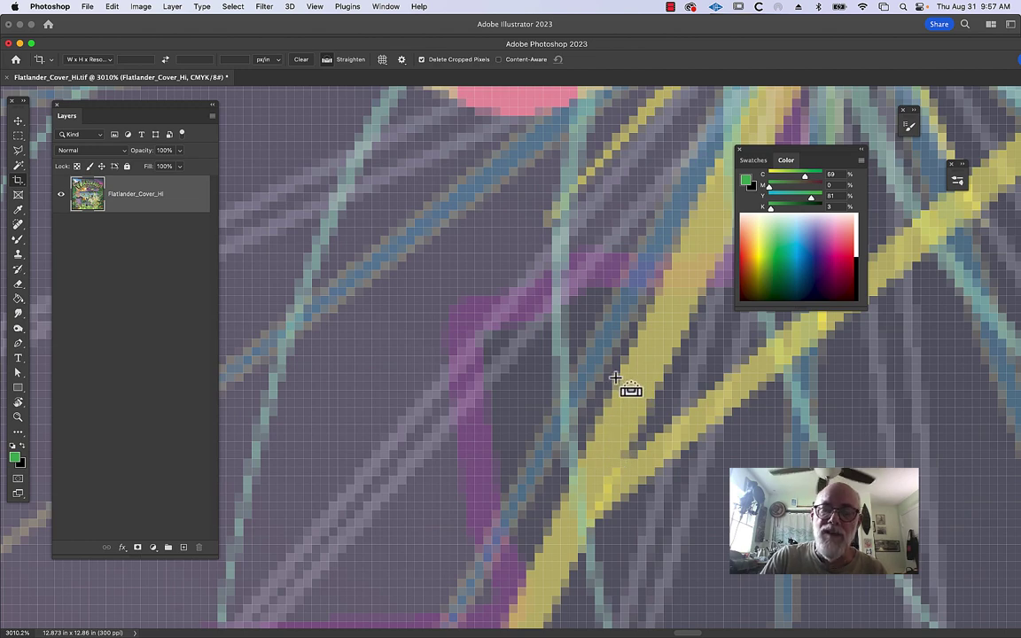
pyautogui.press('v')
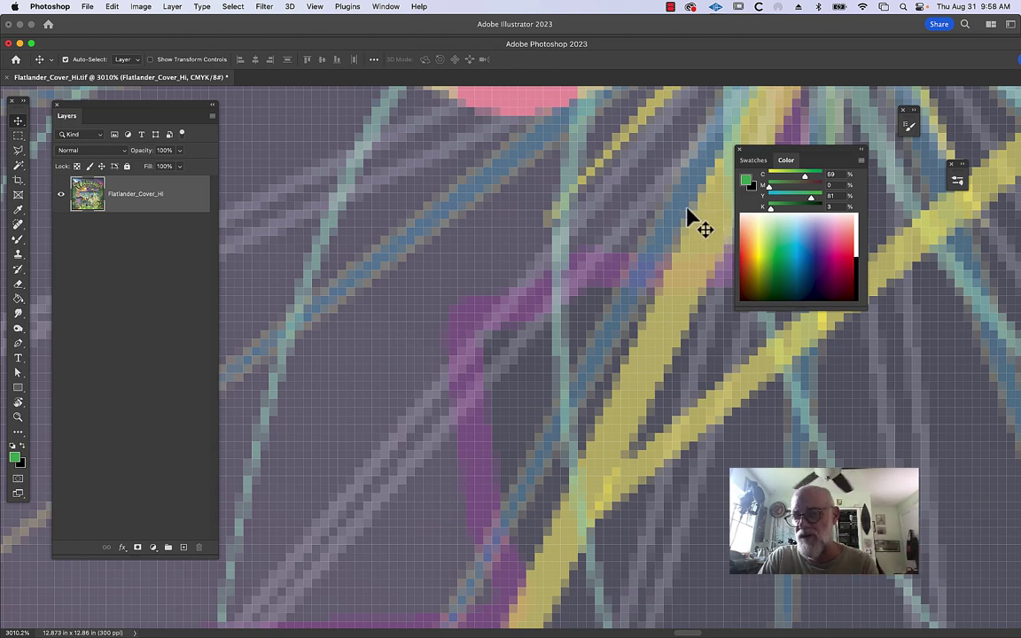
# - Zoom Photoshop's cover out to actual size, pan to the water and creature scene, then switch to Illustrator
pyautogui.scroll(-3, 695, 213)
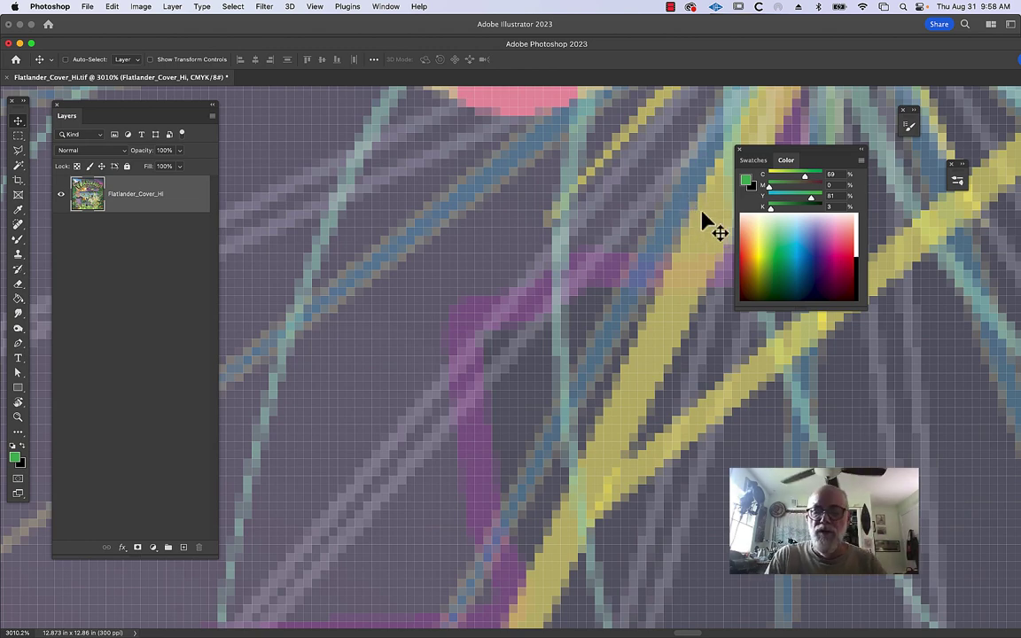
pyautogui.scroll(2, 705, 217)
pyautogui.scroll(-3, 704, 221)
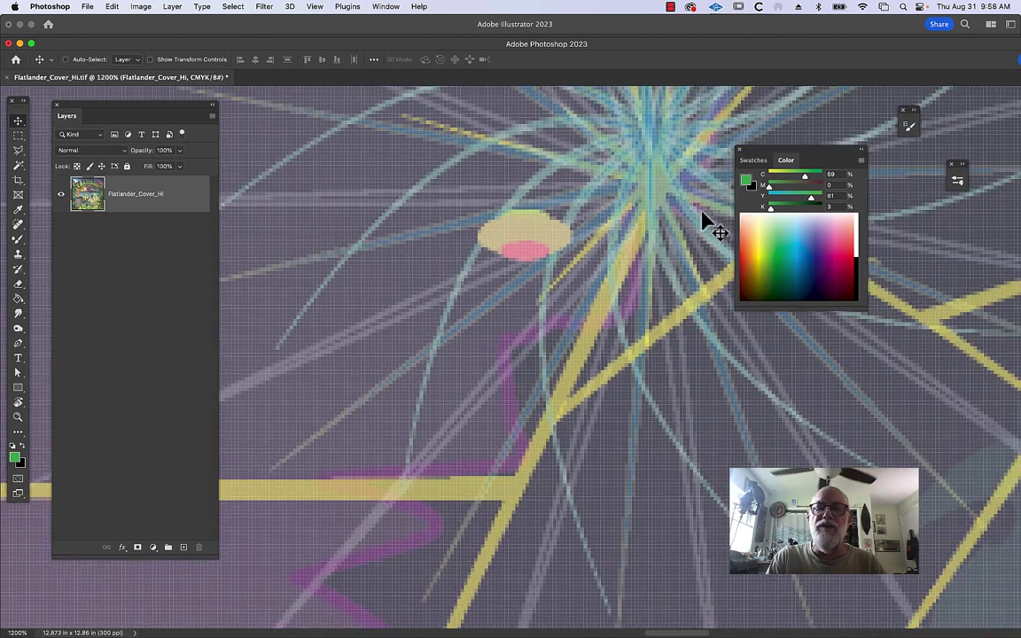
pyautogui.scroll(1, 704, 222)
pyautogui.scroll(-2, 704, 221)
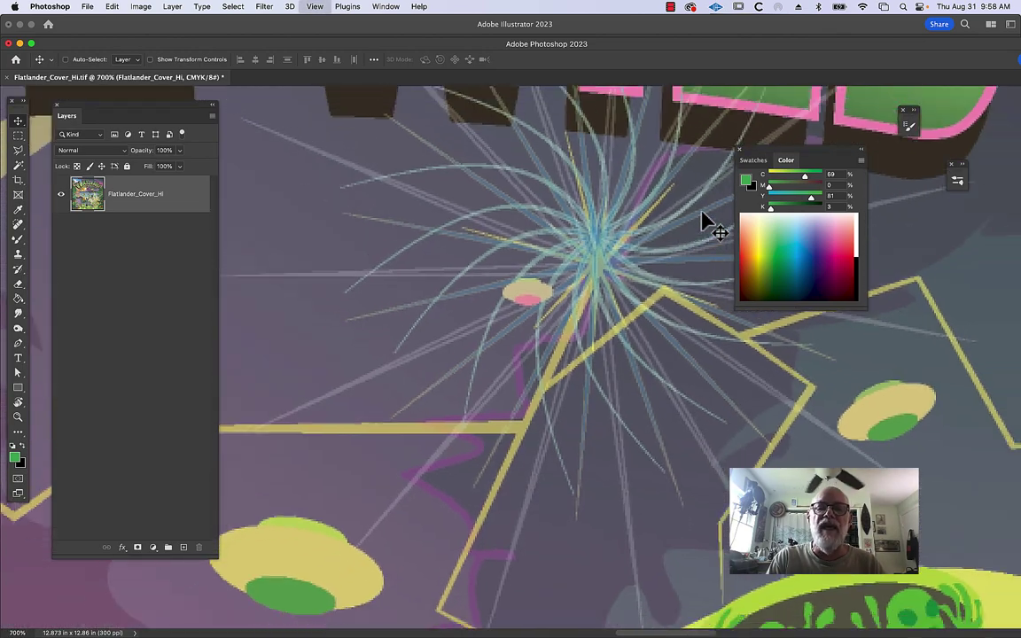
pyautogui.scroll(-1, 705, 222)
pyautogui.scroll(-1, 705, 222)
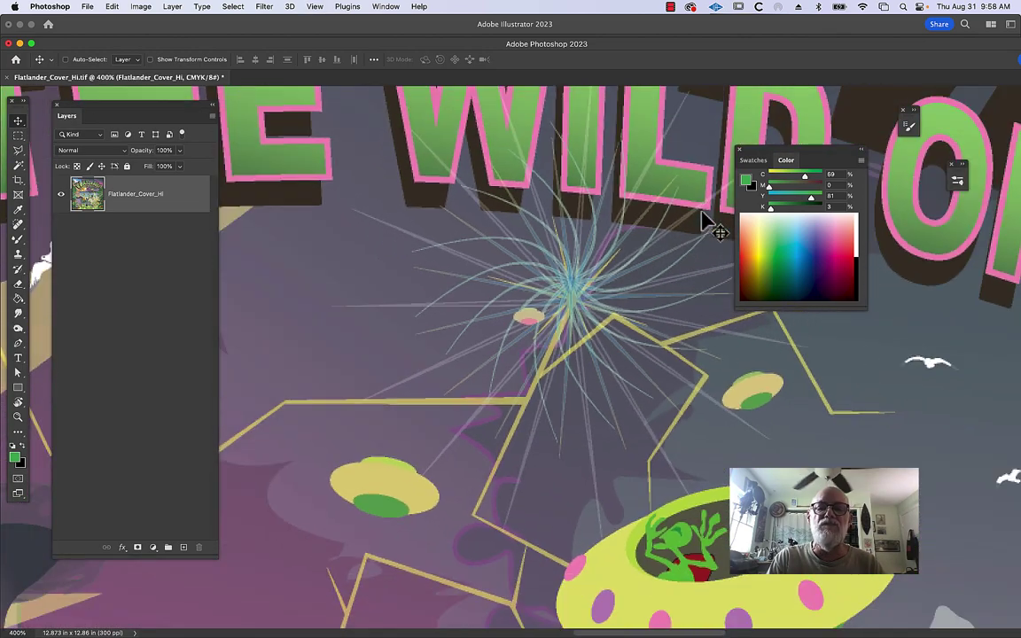
pyautogui.scroll(-1, 704, 222)
pyautogui.scroll(-1, 704, 221)
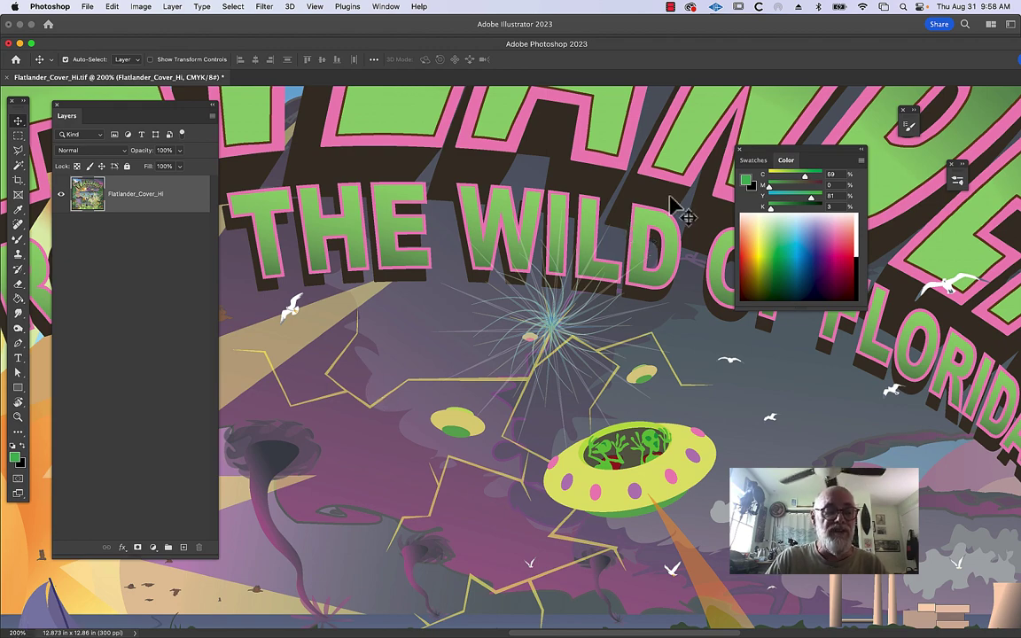
pyautogui.press('super+minus')
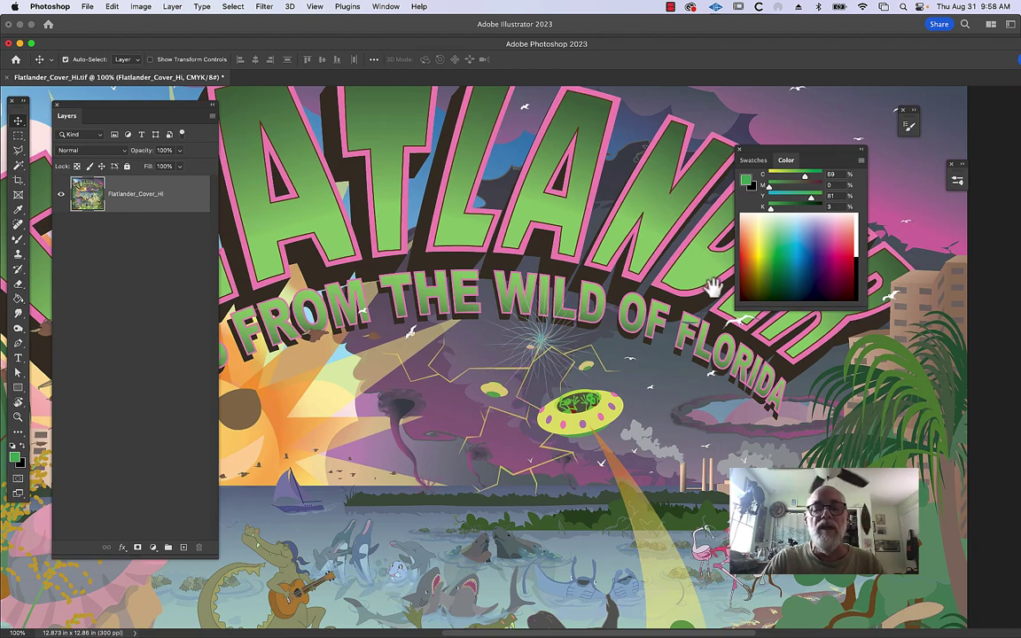
pyautogui.moveTo(578, 410); pyautogui.dragTo(653, 225)
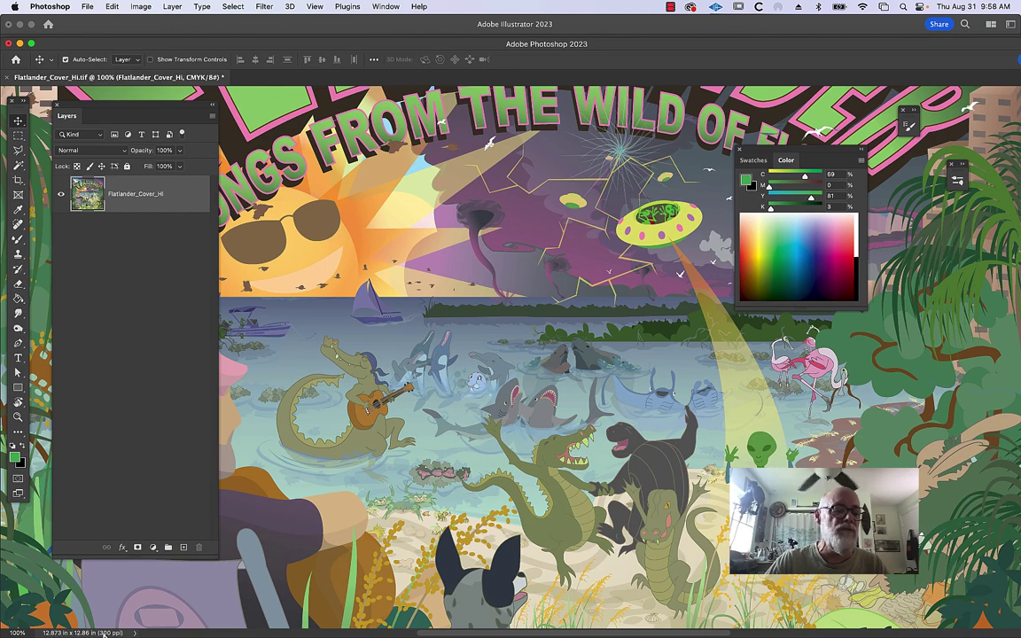
pyautogui.moveTo(123, 548)
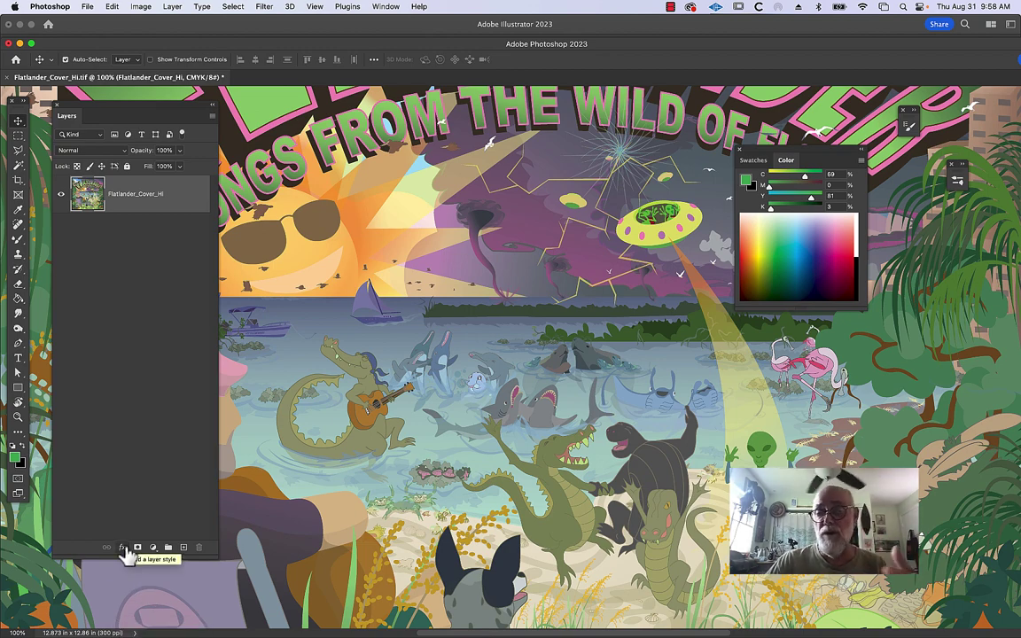
pyautogui.press('super+Tab')
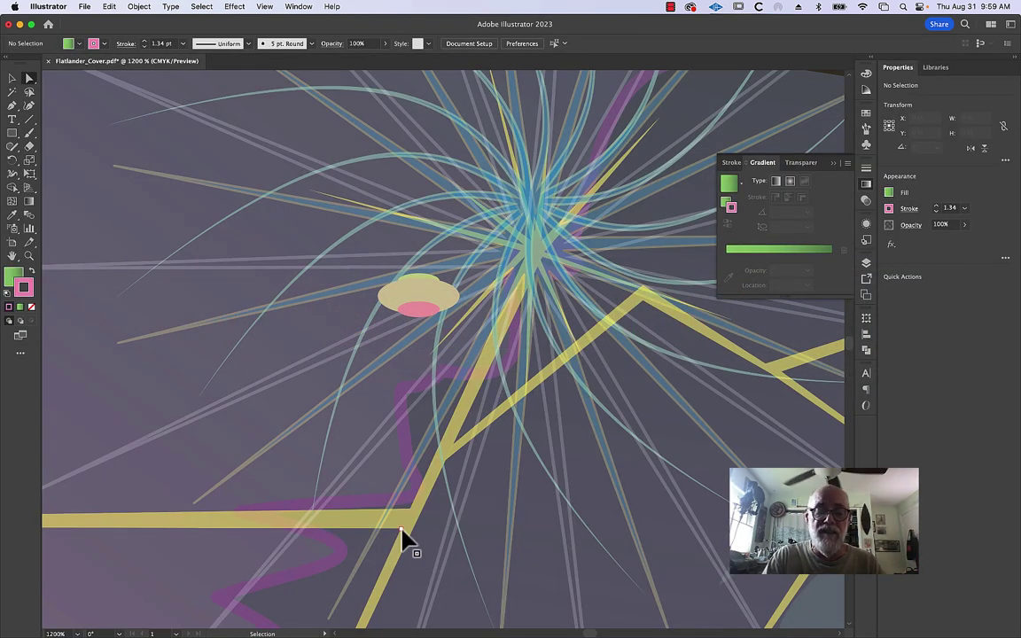
# - Show Illustrator's cover as black wireframe outlines, then switch back to Photoshop's cover
pyautogui.press('super+y')
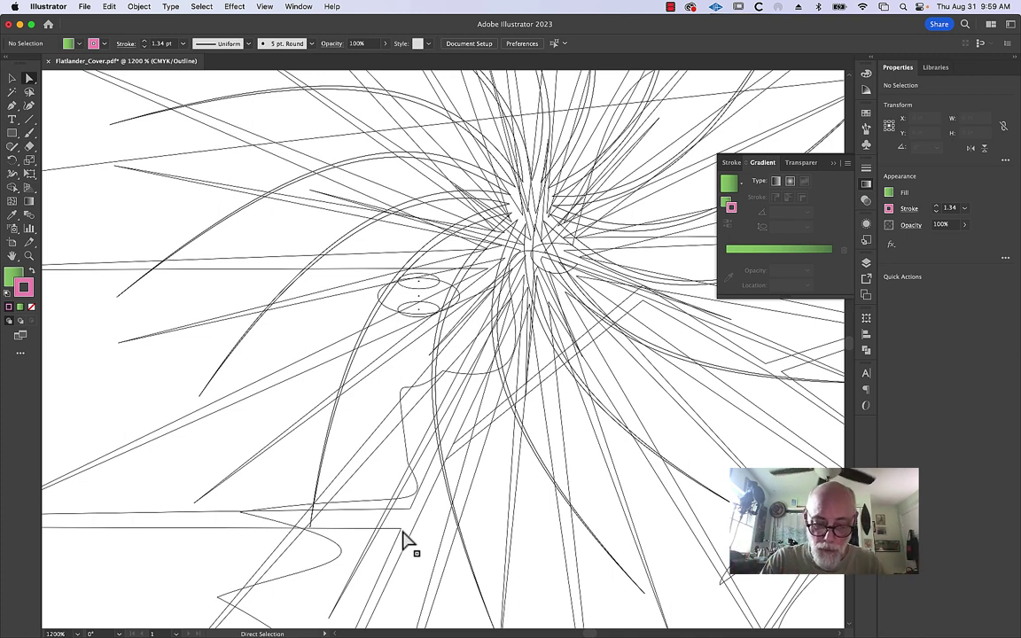
pyautogui.press('super+Tab')
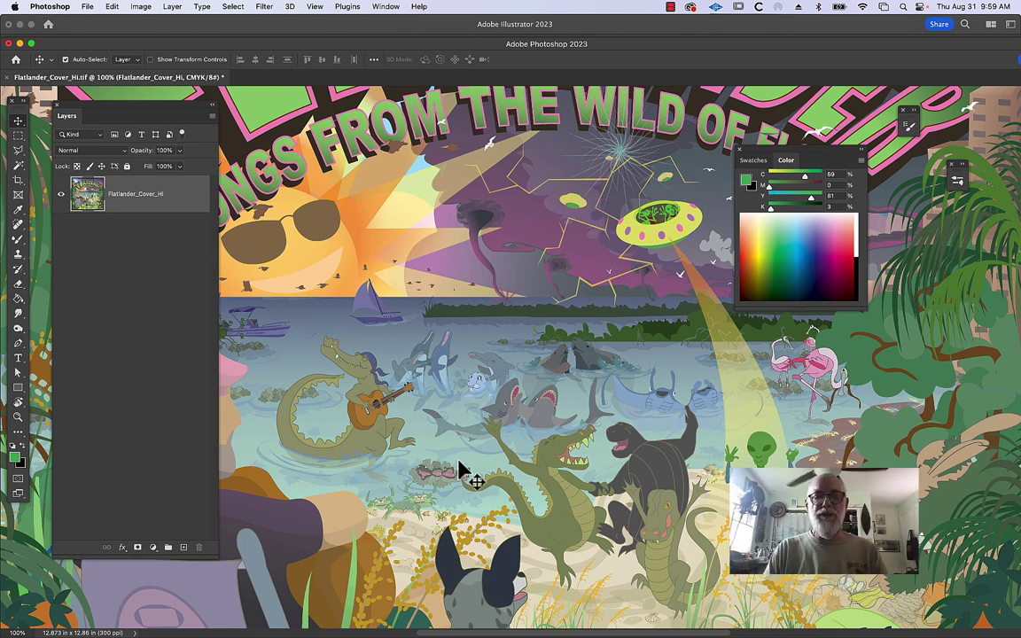
# - Zoom onto the sailboat mast's pixels in Flatlander_Cover_Hi.tif, then back out to the whole cover
pyautogui.moveTo(380, 289); pyautogui.dragTo(552, 288)
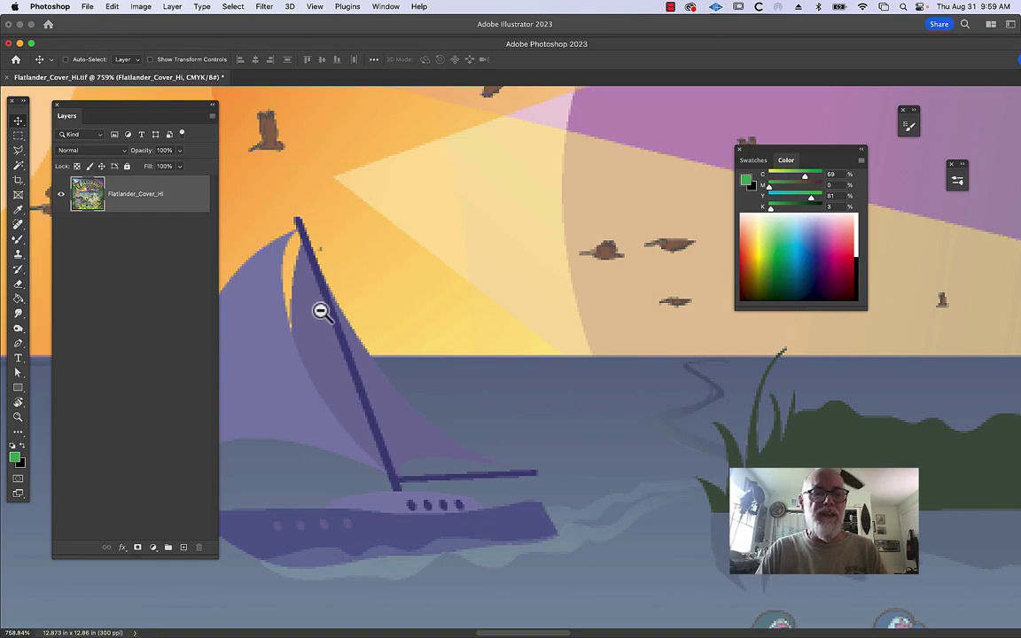
pyautogui.moveTo(331, 310)
pyautogui.mouseDown()
pyautogui.moveTo(383, 312)
pyautogui.moveTo(364, 335)
pyautogui.mouseUp()
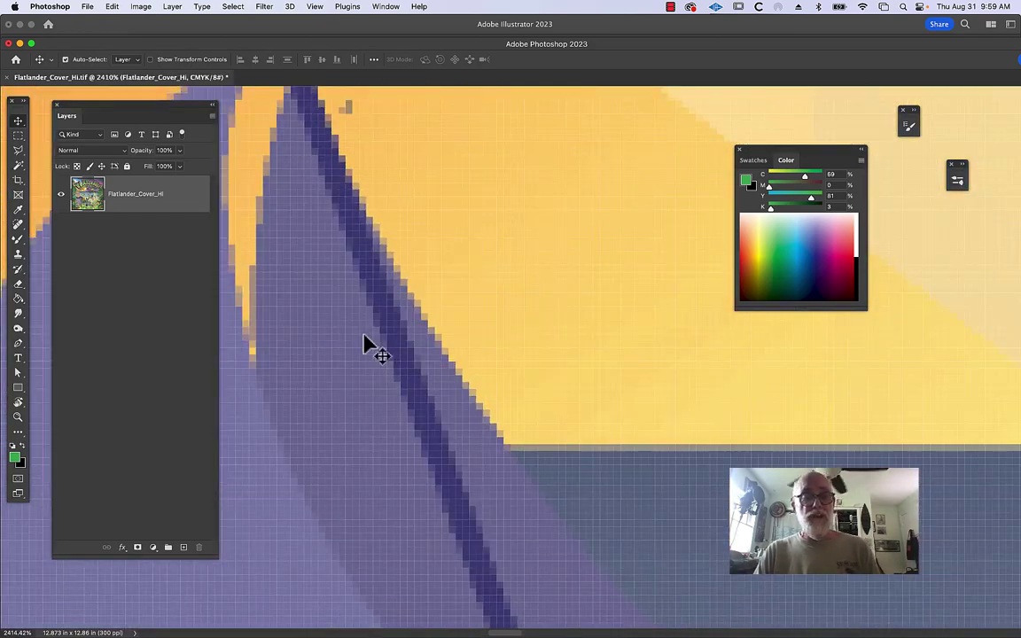
pyautogui.moveTo(525, 262)
pyautogui.mouseDown()
pyautogui.moveTo(306, 360)
pyautogui.moveTo(465, 284)
pyautogui.moveTo(354, 337)
pyautogui.mouseUp()
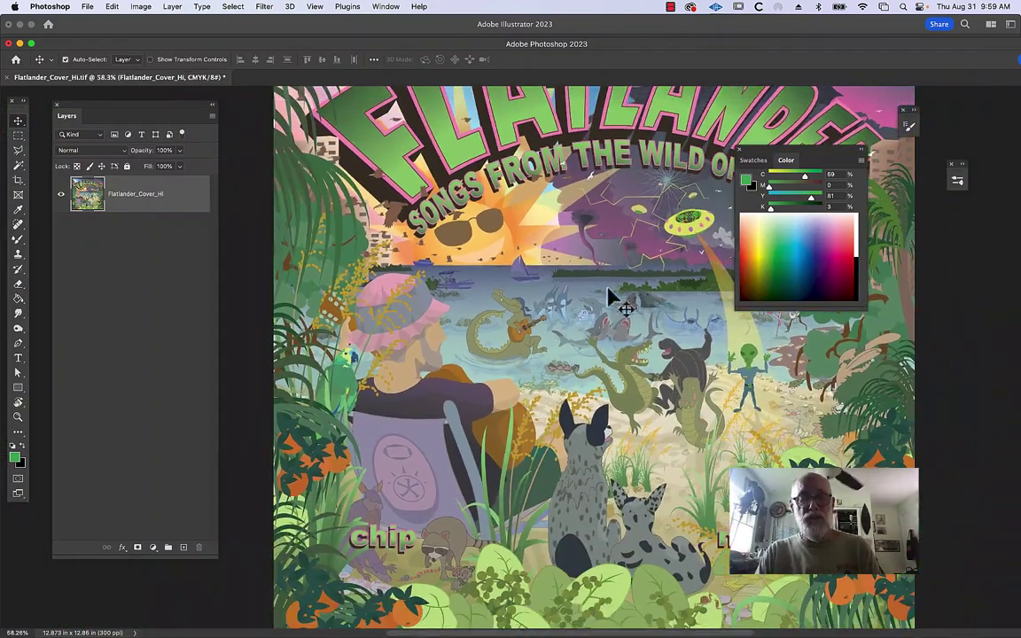
pyautogui.moveTo(690, 253)
pyautogui.mouseDown()
pyautogui.moveTo(553, 263)
pyautogui.moveTo(609, 291)
pyautogui.mouseUp()
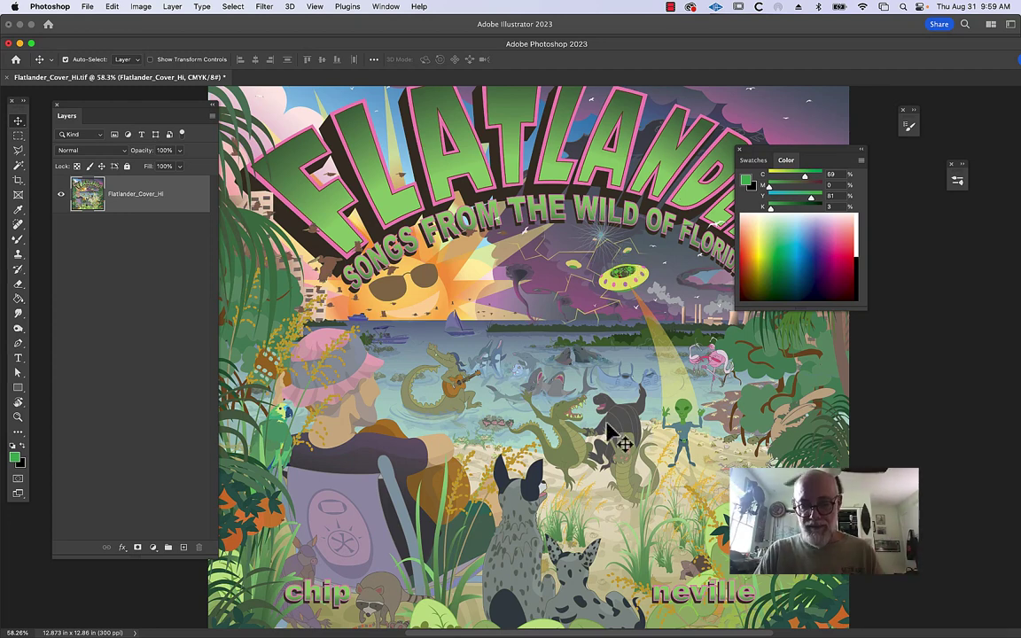
# - In Illustrator, show the artwork in colour preview and select the yellow starburst path
pyautogui.press('super+Tab')
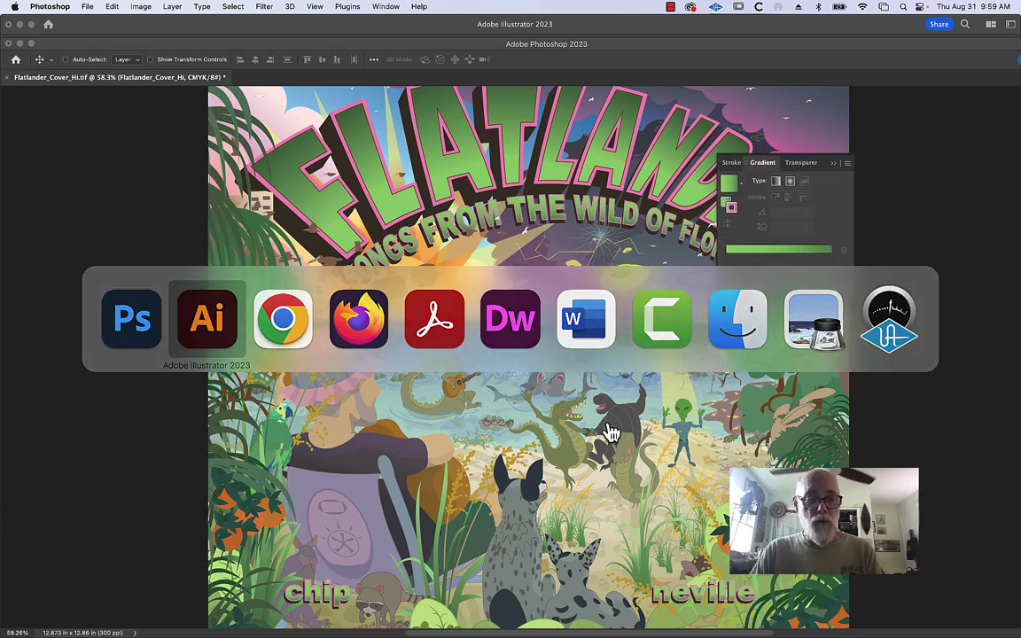
pyautogui.press('super+y')
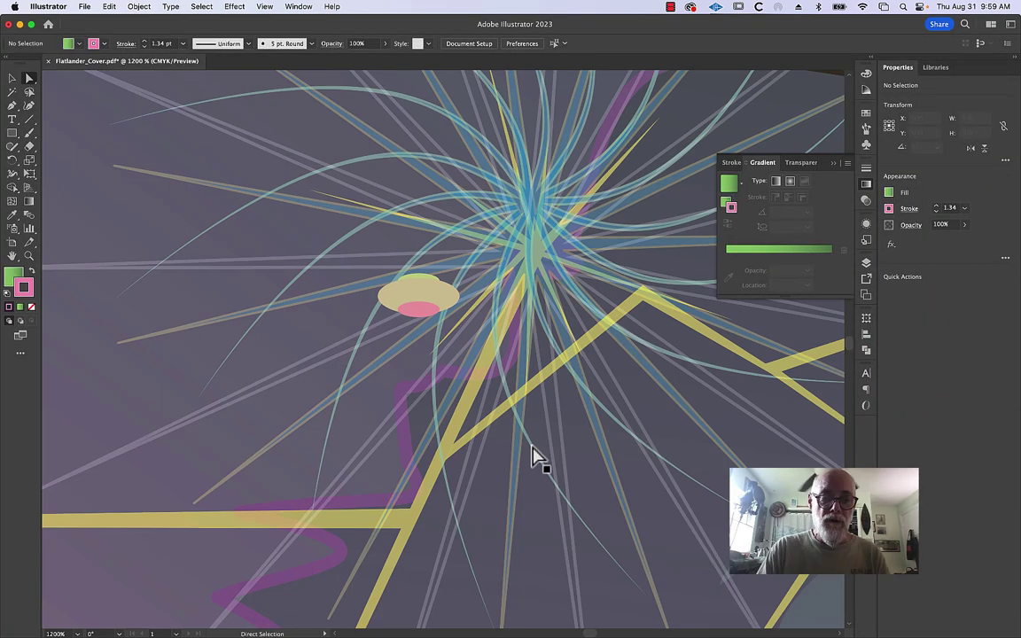
pyautogui.click(456, 440)
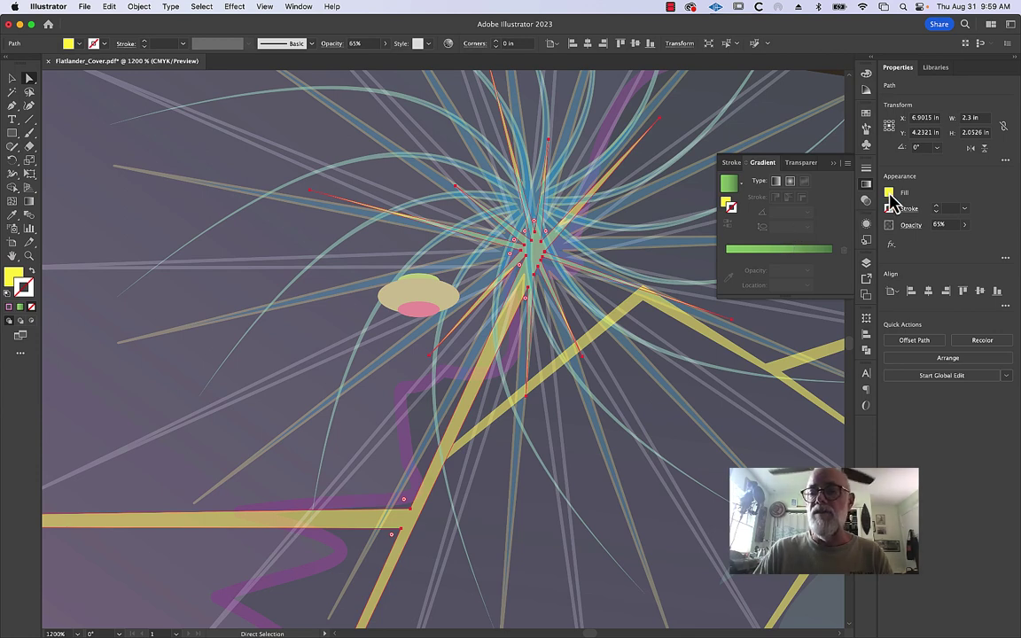
# - Try a magenta fill on the starburst, undo it, and switch to Outline view
pyautogui.moveTo(734, 188); pyautogui.dragTo(894, 202)
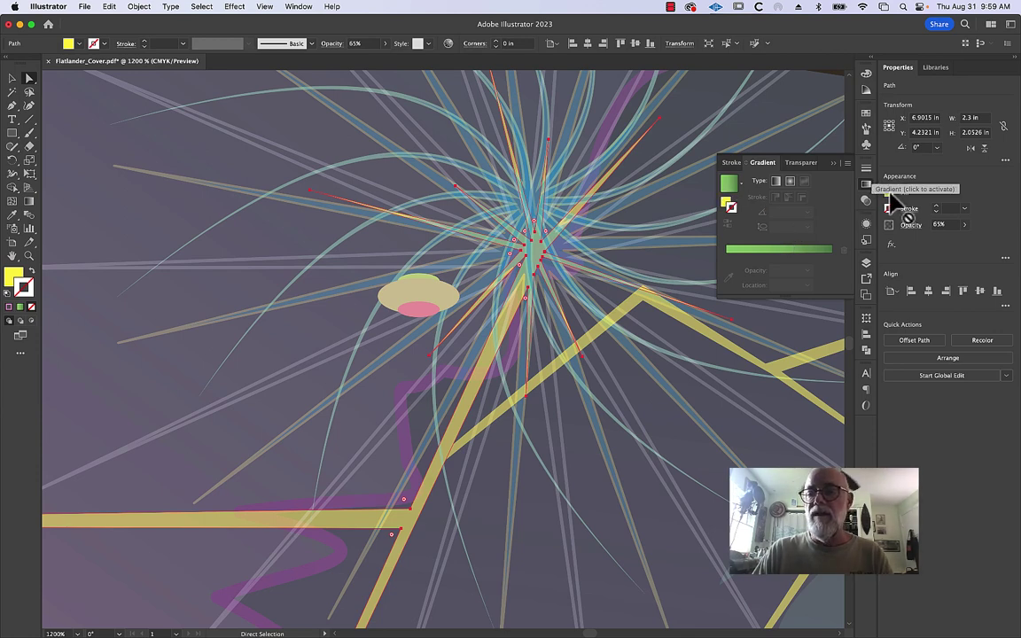
pyautogui.click(889, 192)
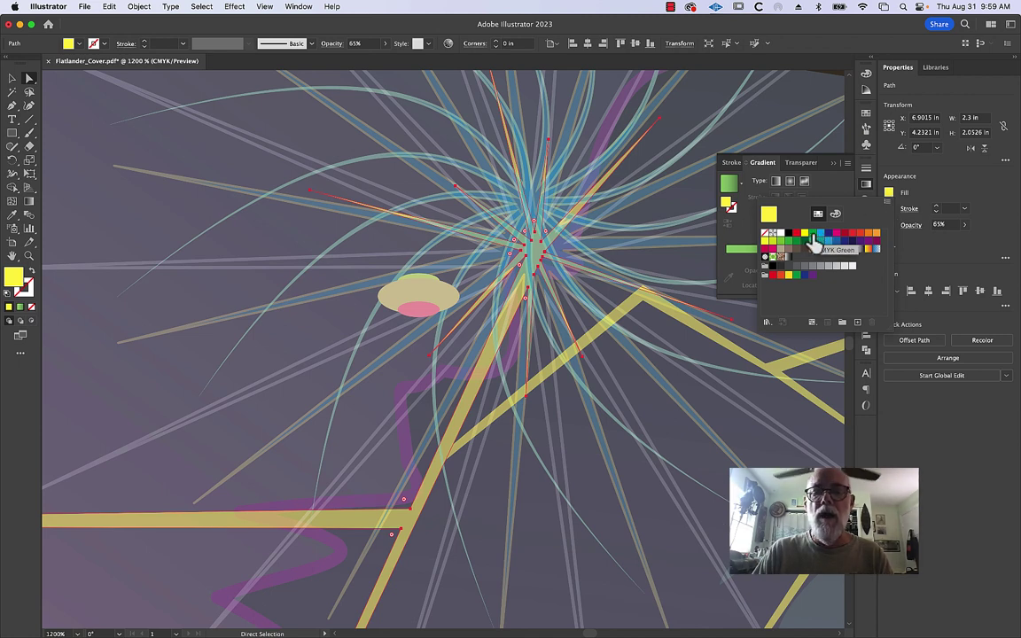
pyautogui.click(837, 234)
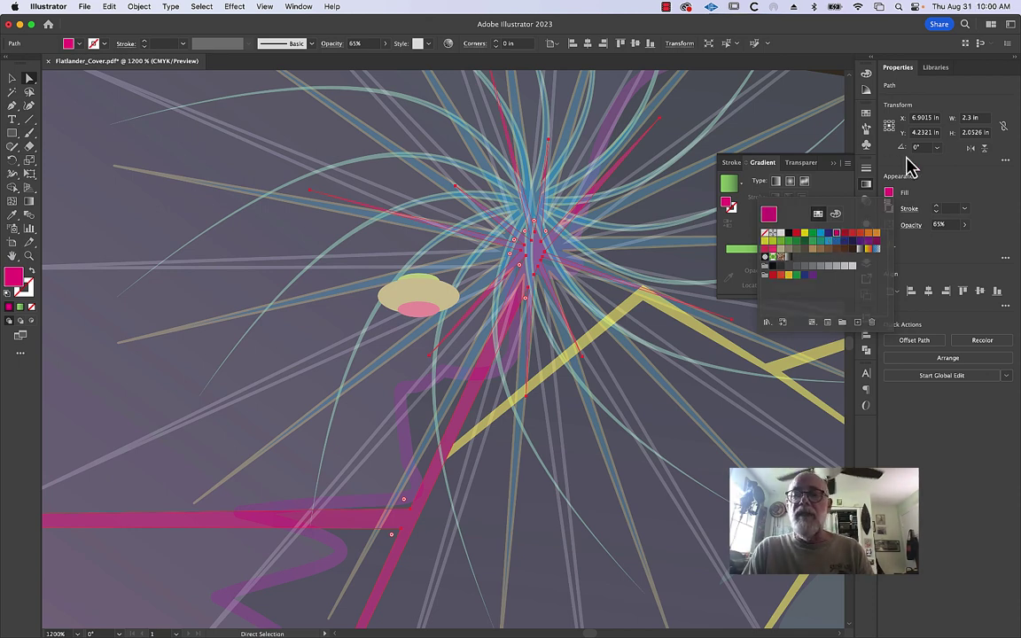
pyautogui.click(889, 183)
pyautogui.hotkey('ctrl', 'z')
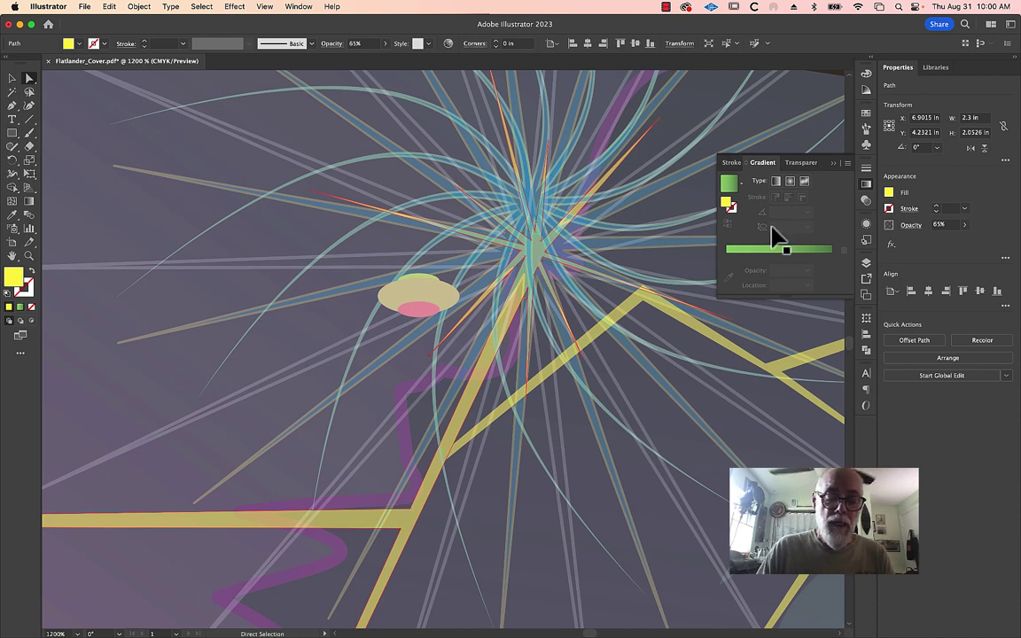
pyautogui.hotkey('ctrl', 'y')
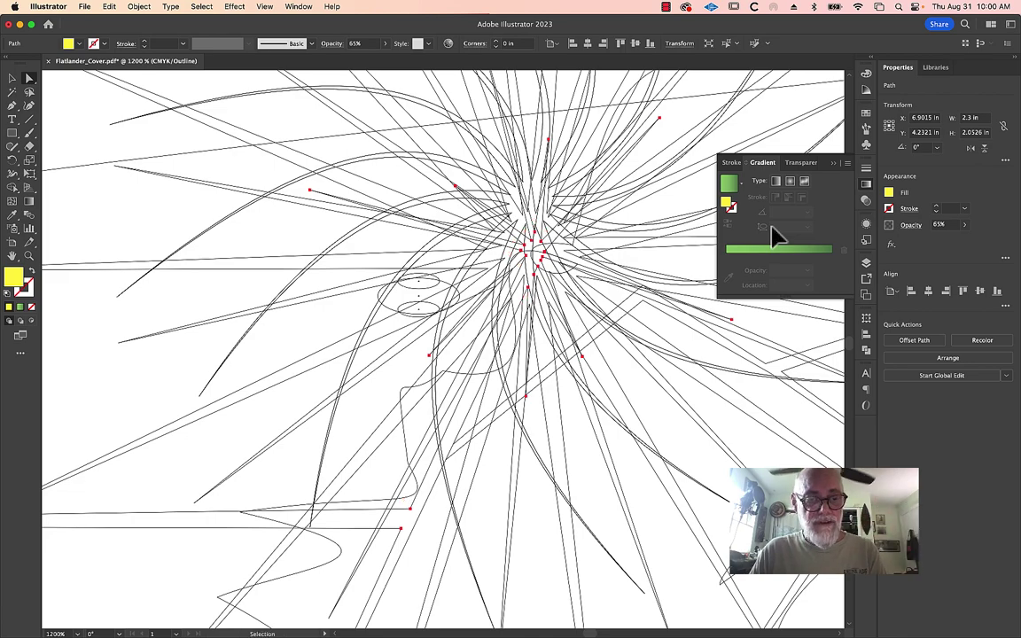
pyautogui.press('super+Tab')
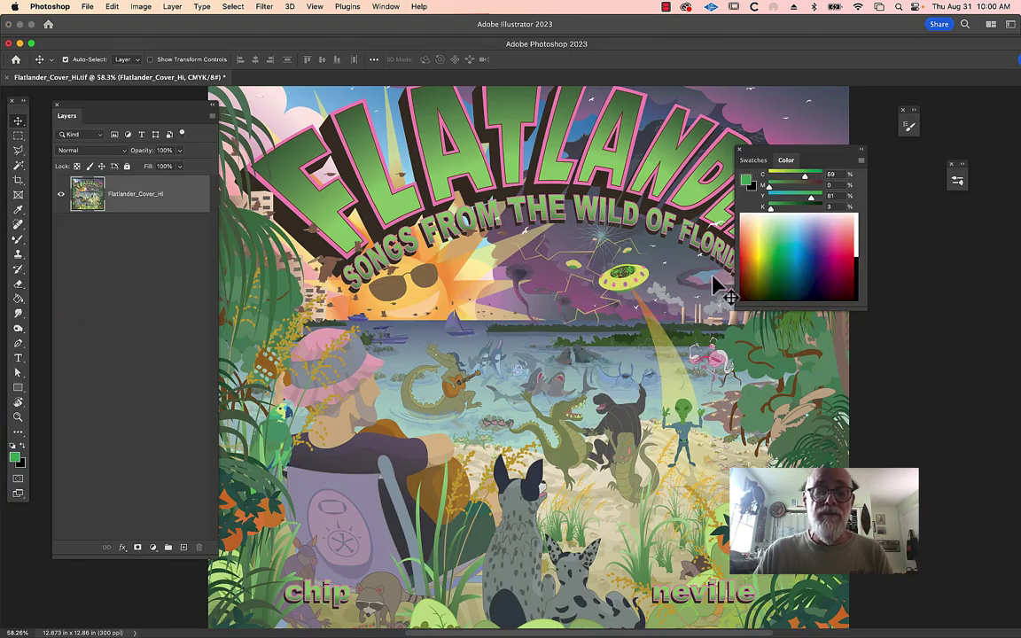
# - Magnify the title's letter edge down to single pixels, fit the cover, and show rulers
pyautogui.moveTo(465, 202)
pyautogui.mouseDown()
pyautogui.moveTo(714, 183)
pyautogui.moveTo(653, 212)
pyautogui.moveTo(540, 416)
pyautogui.moveTo(547, 480)
pyautogui.mouseUp()
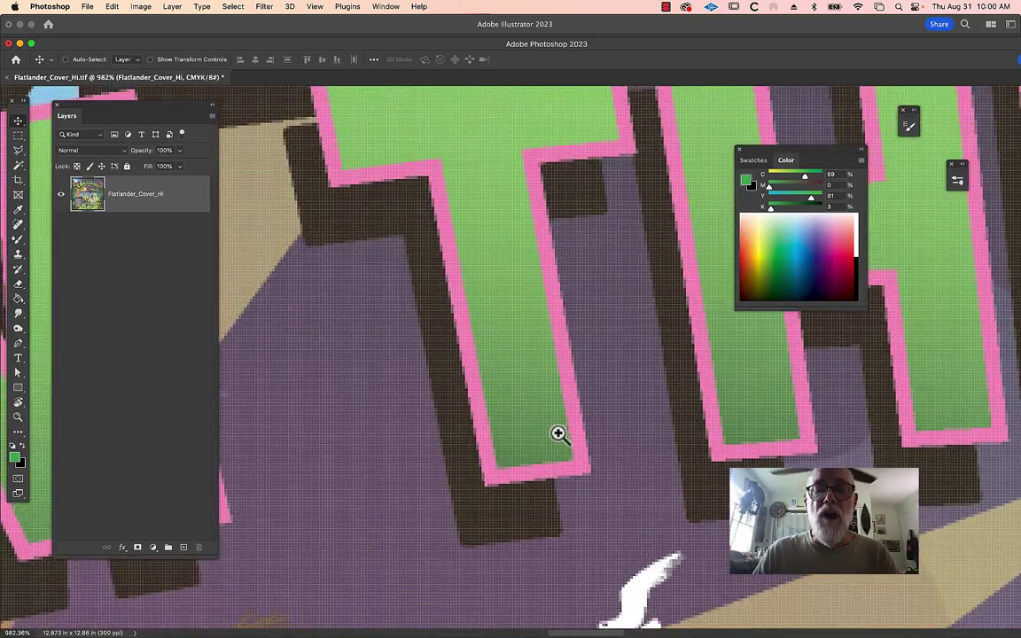
pyautogui.moveTo(557, 432); pyautogui.dragTo(662, 339)
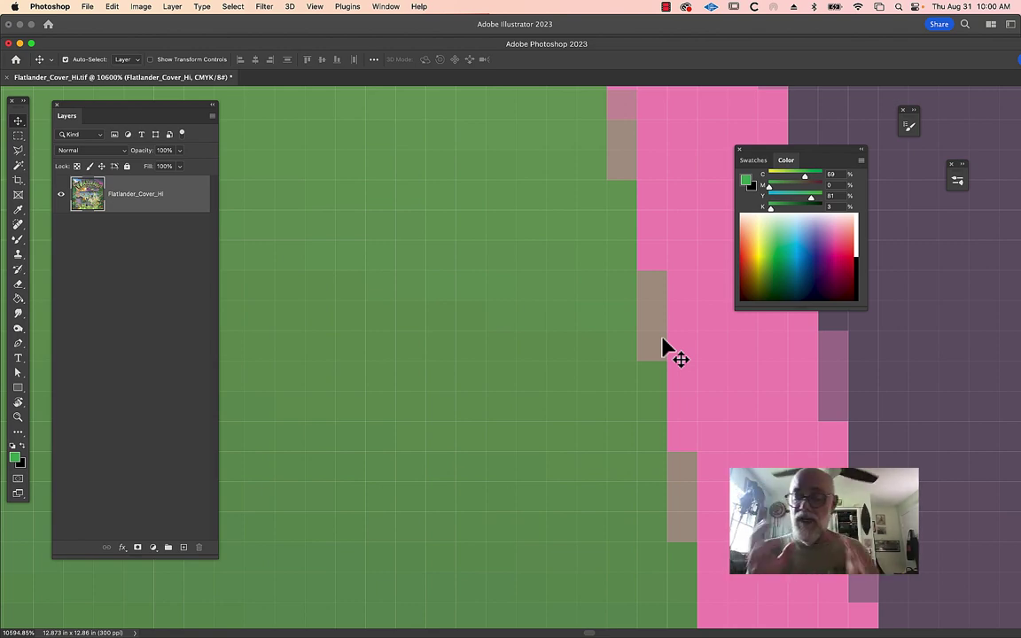
pyautogui.press('super+0')
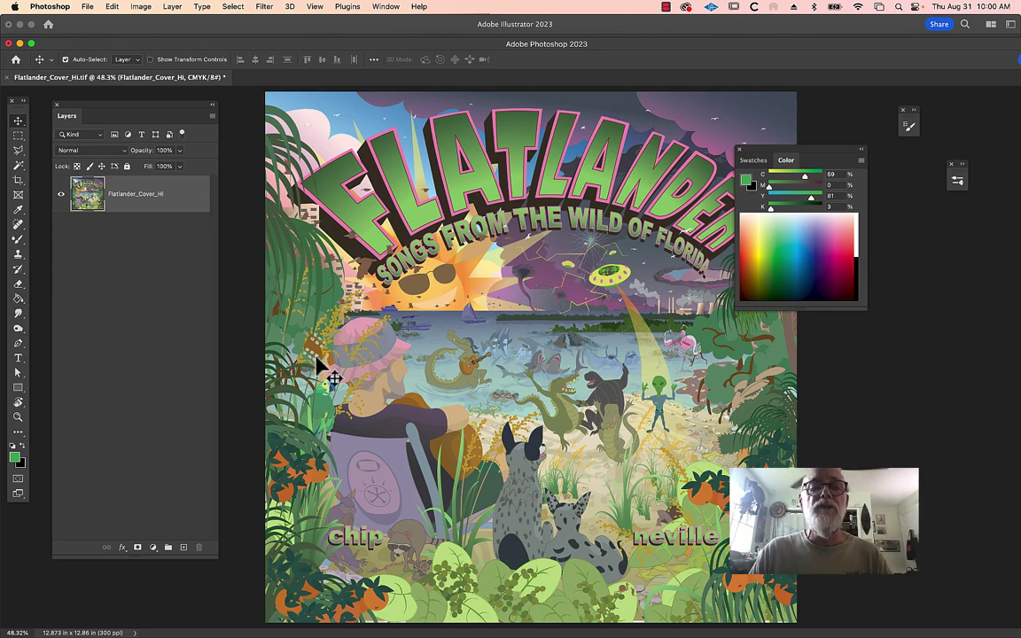
pyautogui.press('super+r')
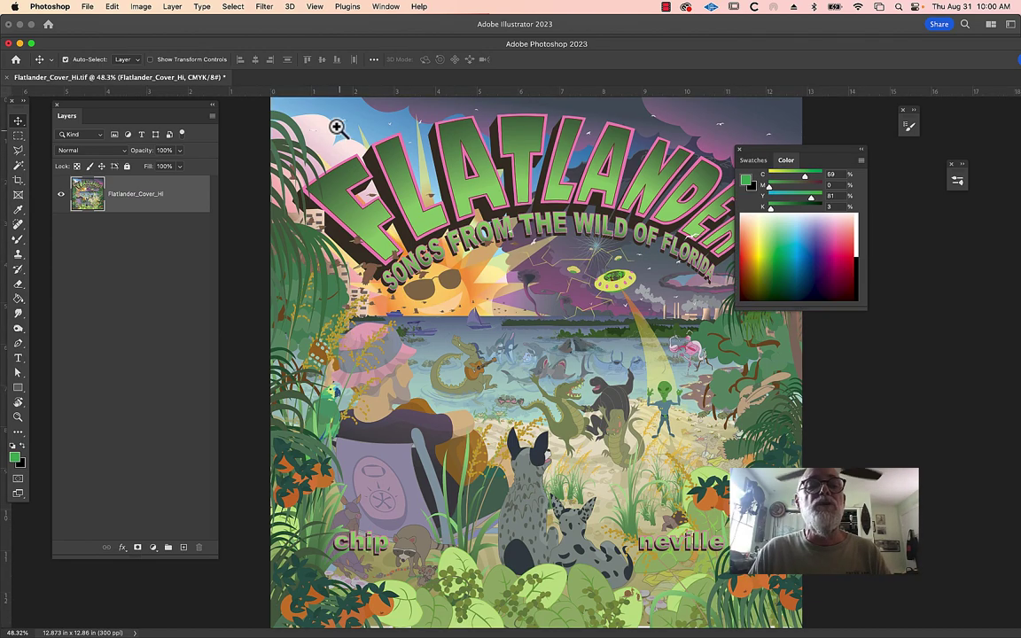
# - Zoom in on the top-left leaves' blocky pixels, step back out, and fit the cover
pyautogui.moveTo(266, 111)
pyautogui.mouseDown()
pyautogui.moveTo(440, 122)
pyautogui.moveTo(714, 163)
pyautogui.mouseUp()
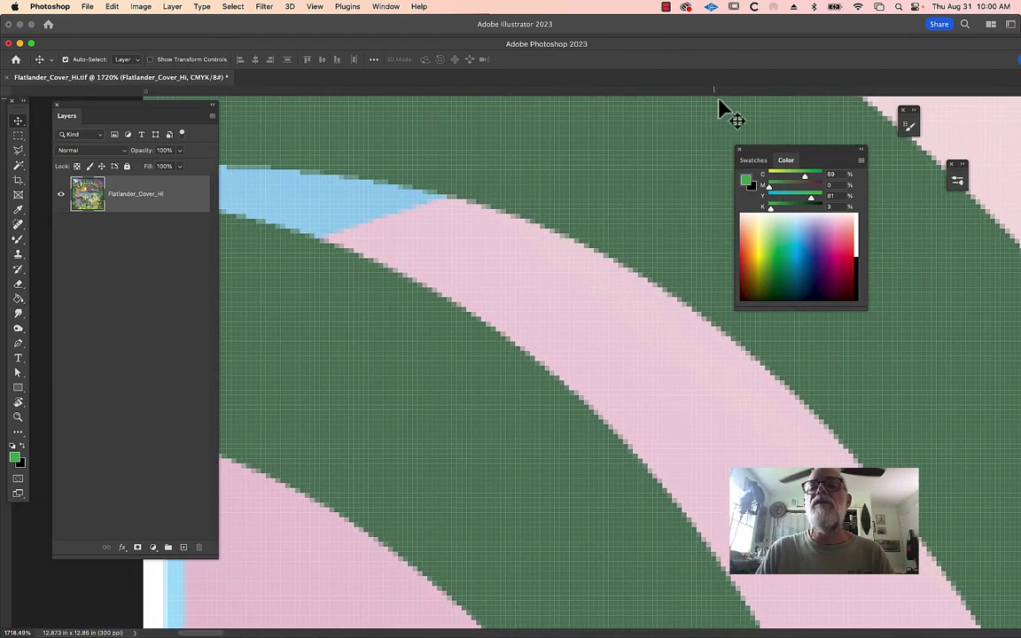
pyautogui.keyDown('alt'); pyautogui.click(751, 112); pyautogui.keyUp('alt')
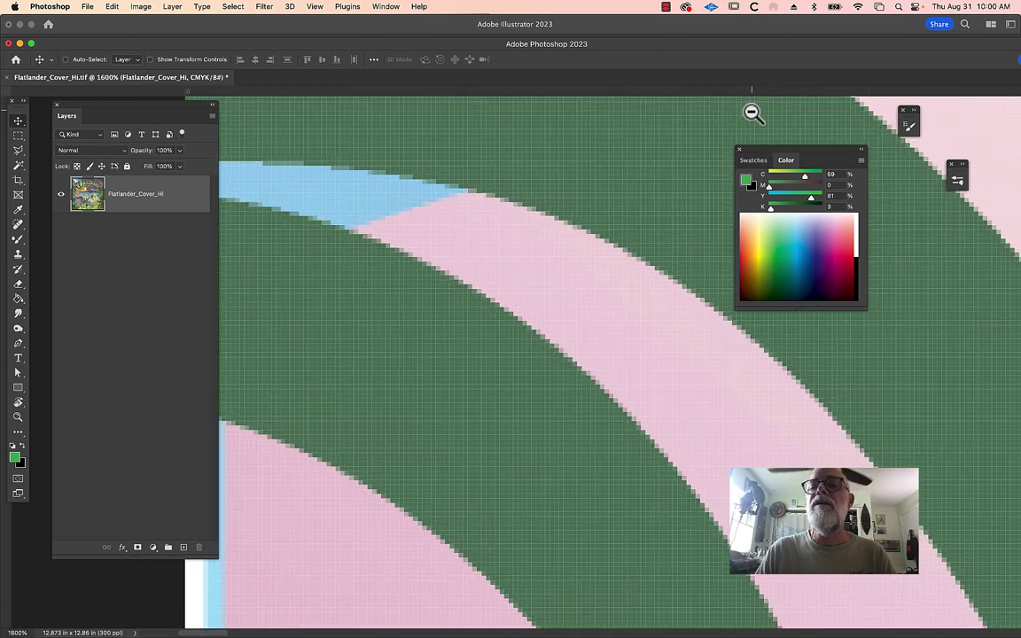
pyautogui.keyDown('alt'); pyautogui.click(751, 113); pyautogui.keyUp('alt')
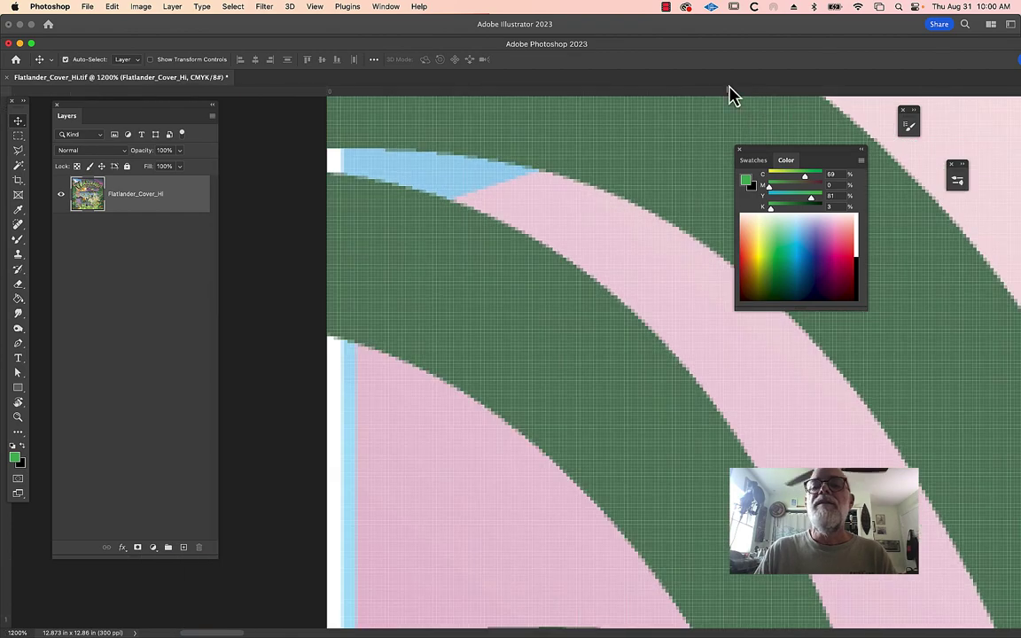
pyautogui.keyDown('alt'); pyautogui.click(770, 121); pyautogui.keyUp('alt')
pyautogui.moveTo(821, 107); pyautogui.dragTo(563, 146)
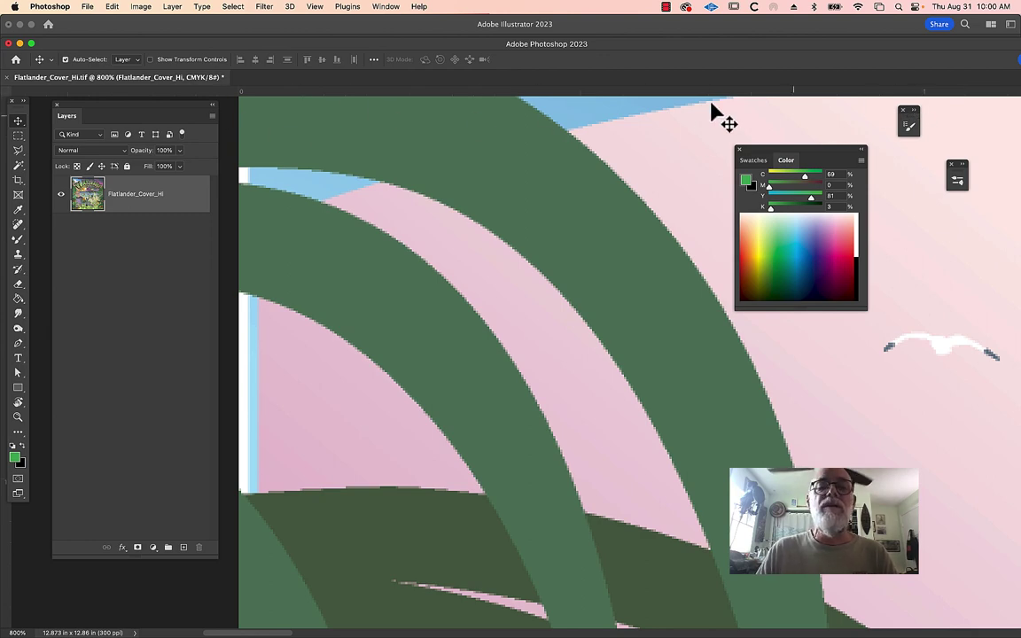
pyautogui.press('super+0')
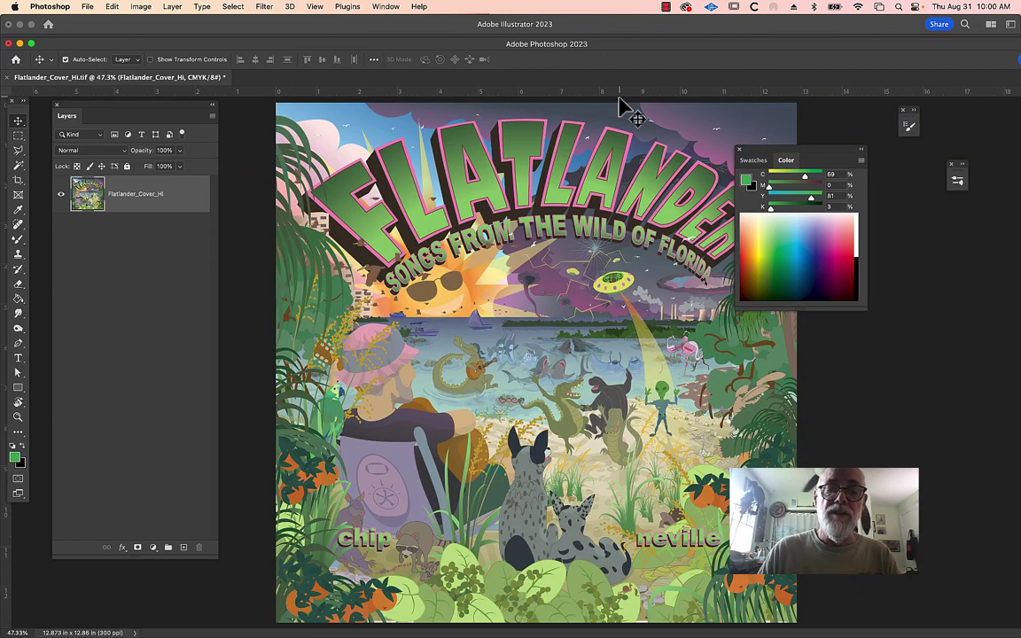
# - Switch to Chrome, return via the course breadcrumb to Modules, and scroll to Week 01
pyautogui.press('super+Tab')
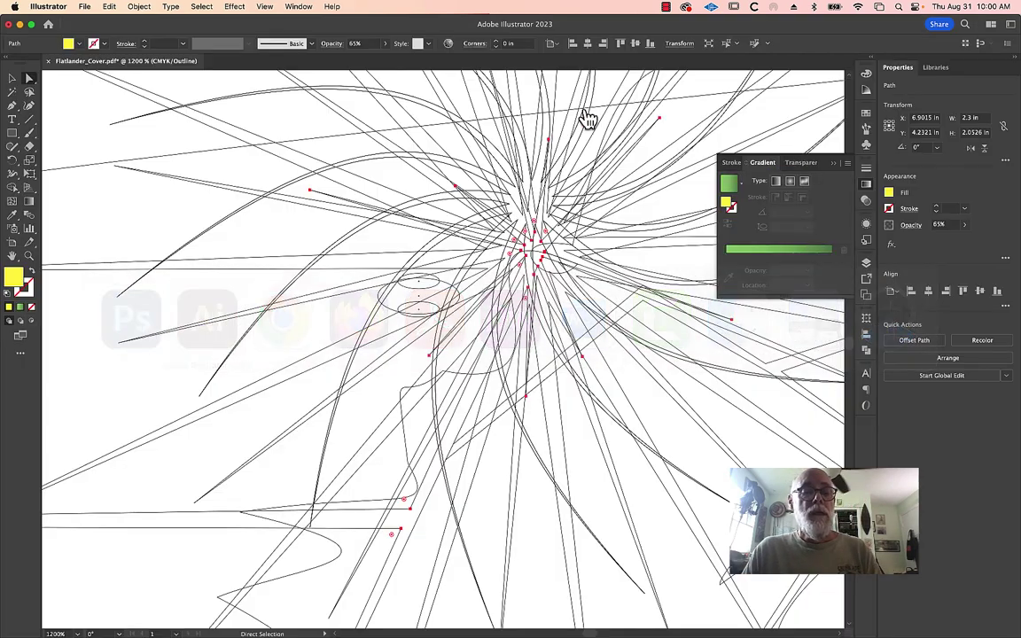
pyautogui.press('super+Tab')
pyautogui.press('super+Tab')
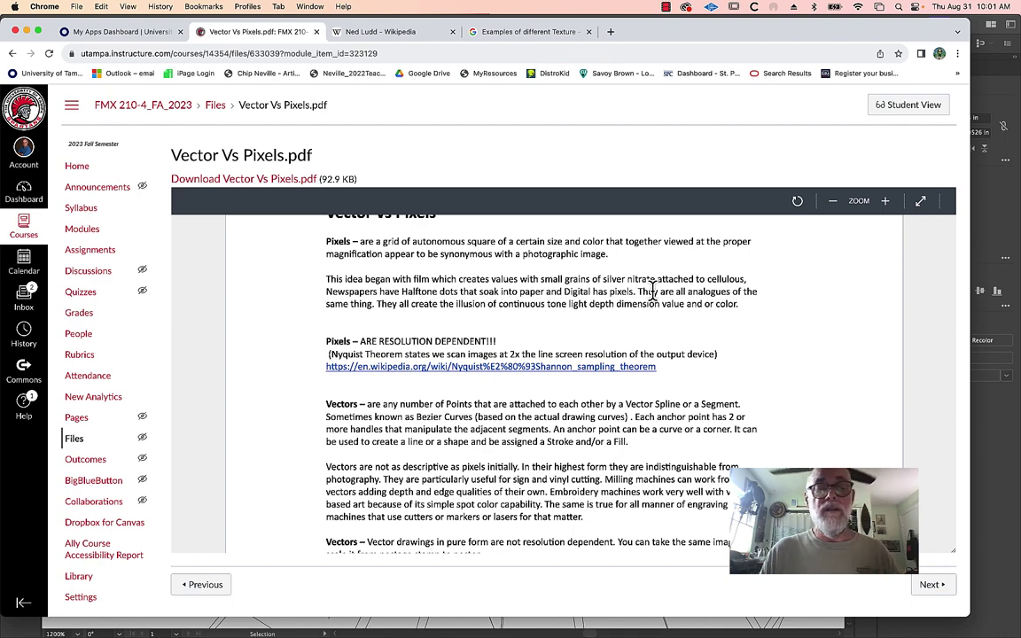
pyautogui.scroll(-3, 621, 292)
pyautogui.click(107, 113)
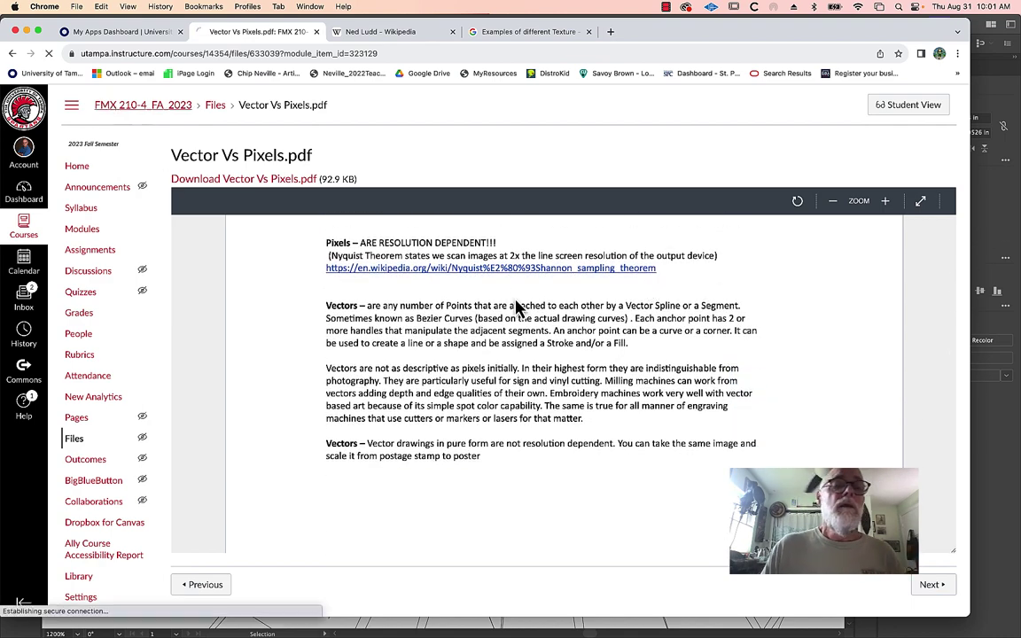
pyautogui.scroll(-3, 634, 434)
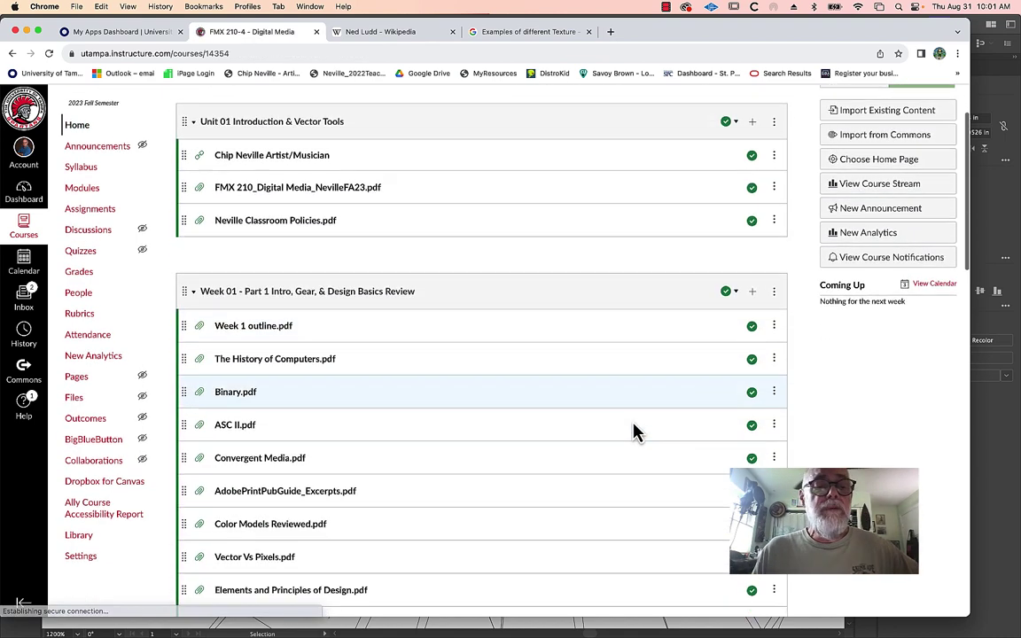
pyautogui.scroll(-5, 635, 434)
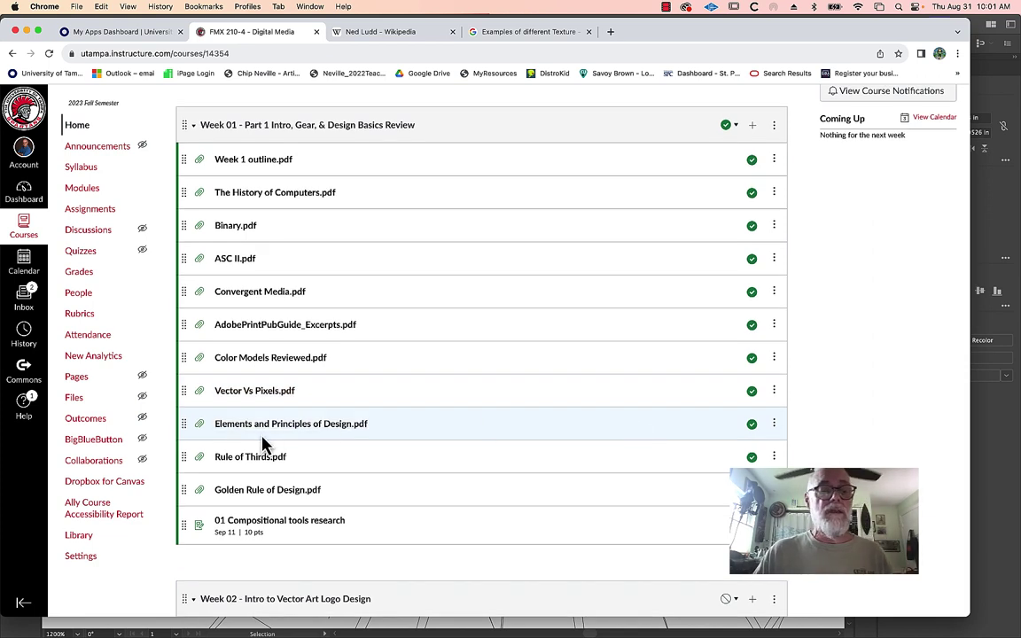
pyautogui.click(294, 530)
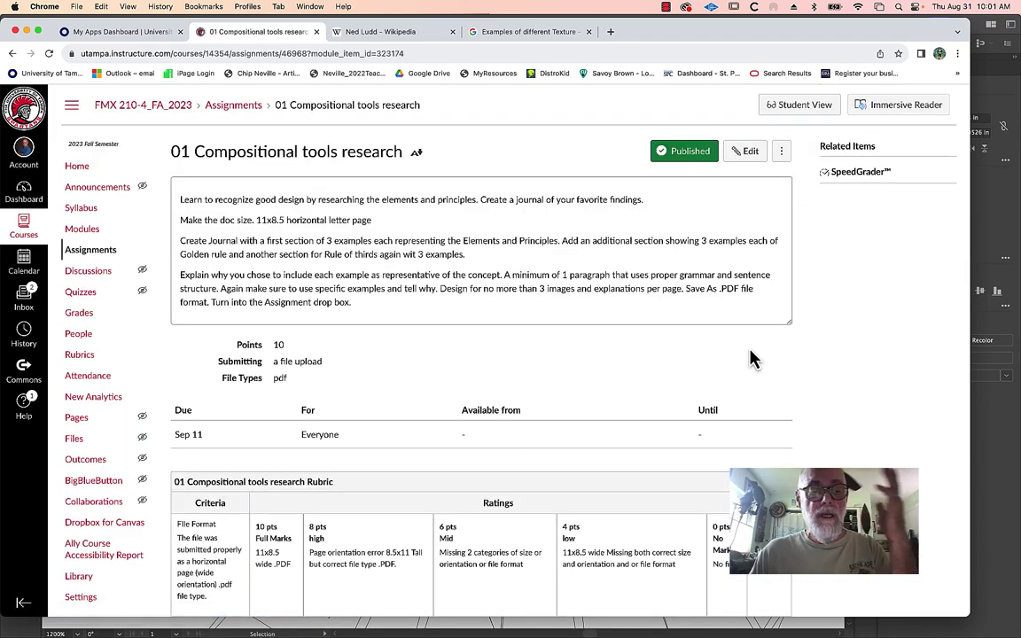
pyautogui.scroll(-5, 750, 359)
pyautogui.scroll(-2, 750, 359)
pyautogui.scroll(-2, 750, 359)
pyautogui.scroll(-1, 750, 359)
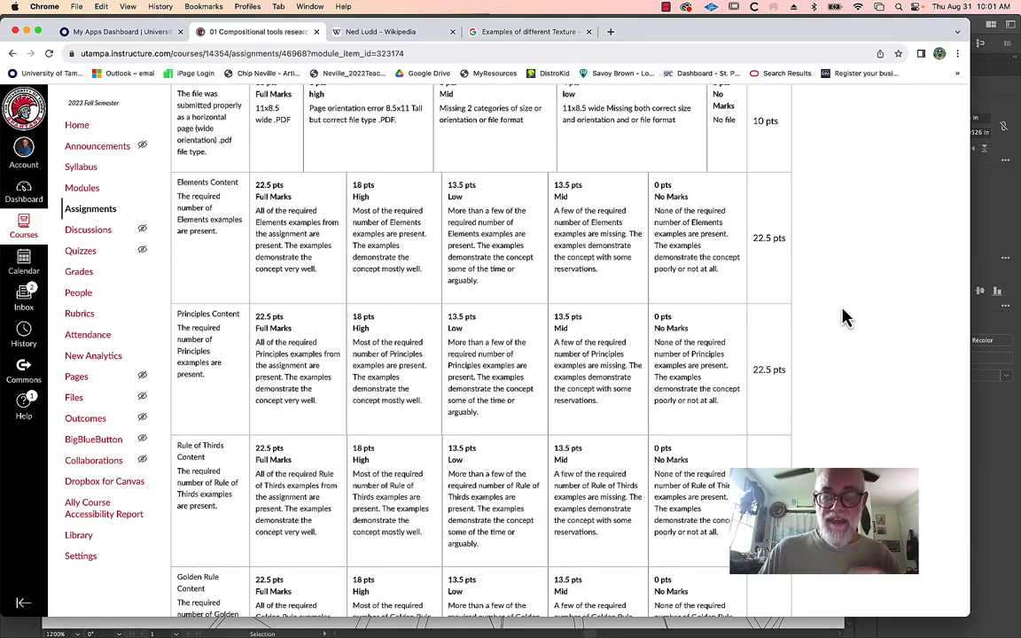
pyautogui.scroll(1, 845, 317)
pyautogui.scroll(3, 845, 318)
pyautogui.scroll(2, 844, 317)
pyautogui.scroll(2, 845, 317)
pyautogui.scroll(3, 844, 317)
pyautogui.scroll(2, 843, 314)
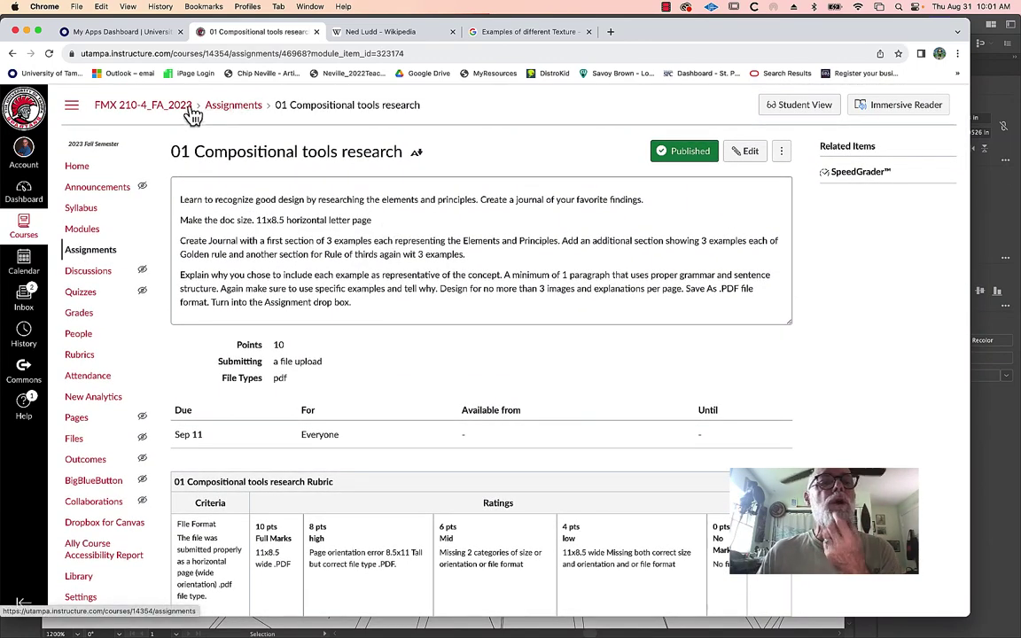
pyautogui.scroll(-1, 178, 120)
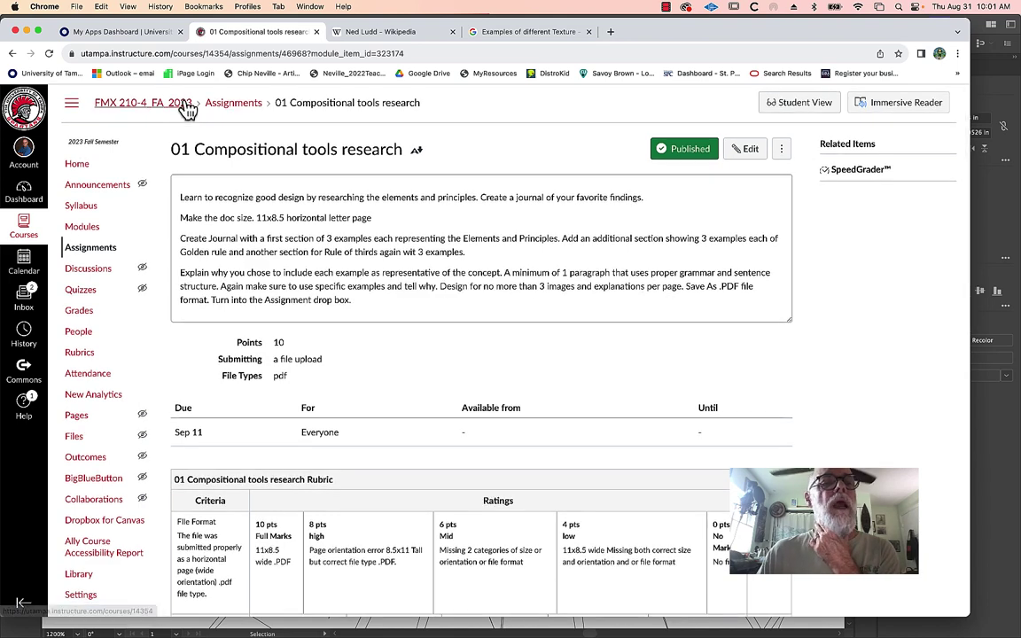
pyautogui.click(172, 105)
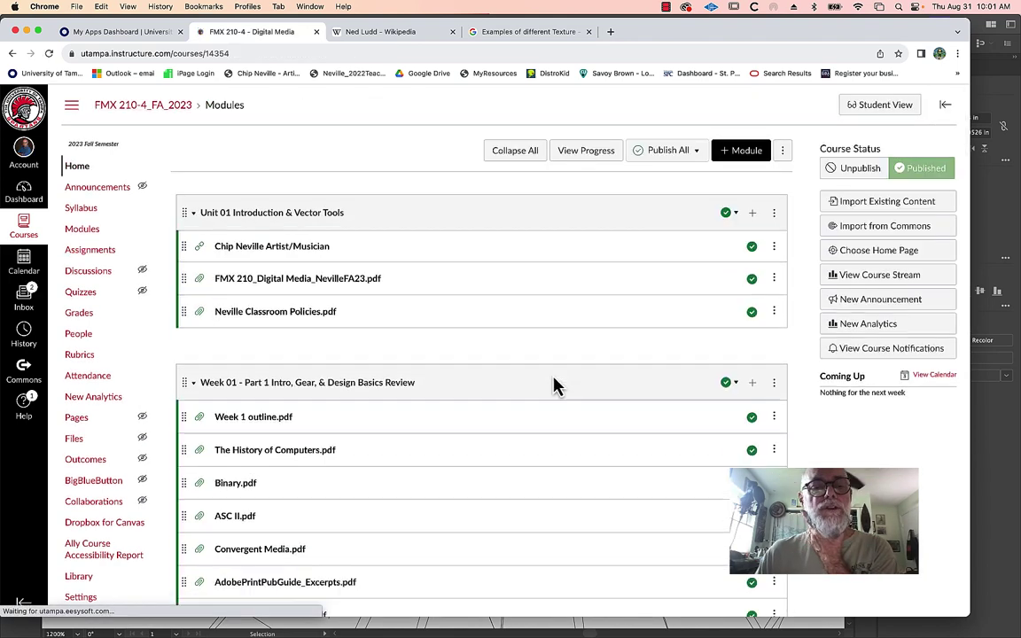
pyautogui.scroll(-5, 554, 386)
pyautogui.scroll(-3, 554, 385)
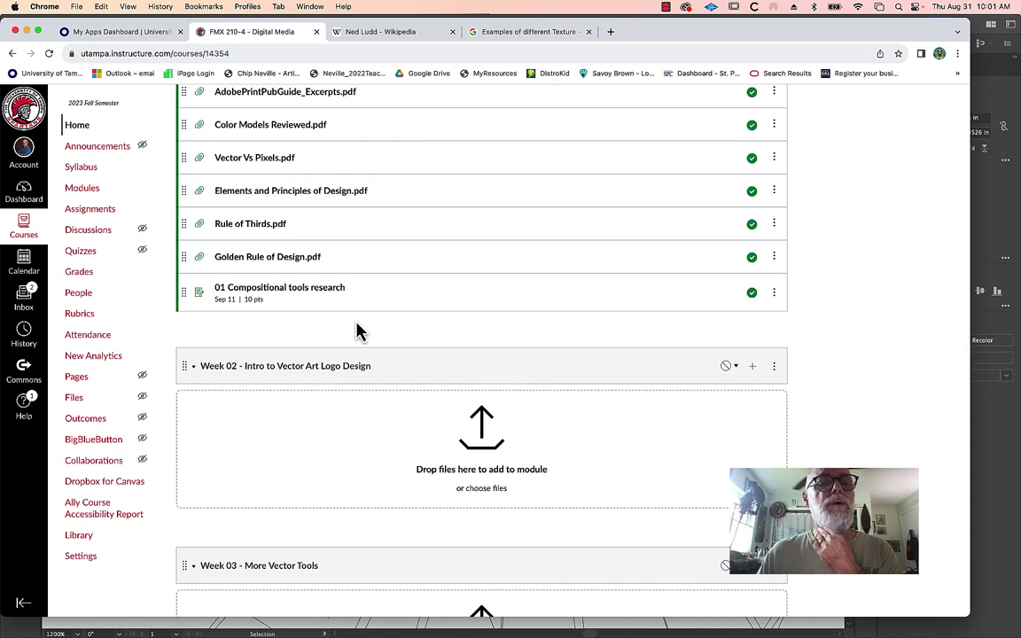
# - Open Elements and Principles of Design.pdf from Week 01 and read through page 1
pyautogui.click(337, 201)
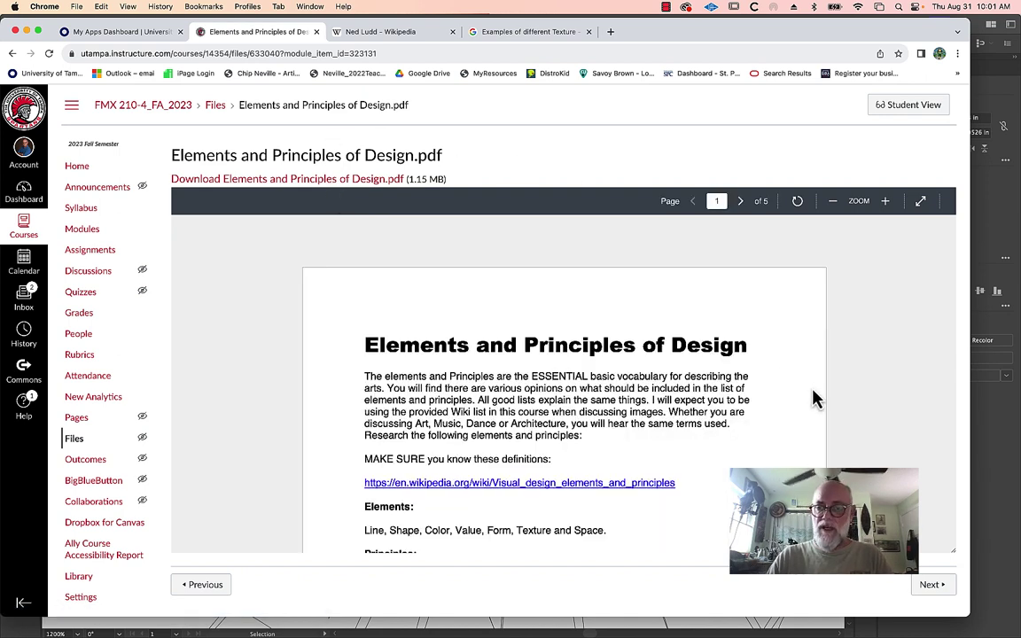
pyautogui.scroll(-2, 790, 396)
pyautogui.scroll(-1, 790, 396)
pyautogui.scroll(-1, 790, 396)
pyautogui.scroll(-1, 790, 396)
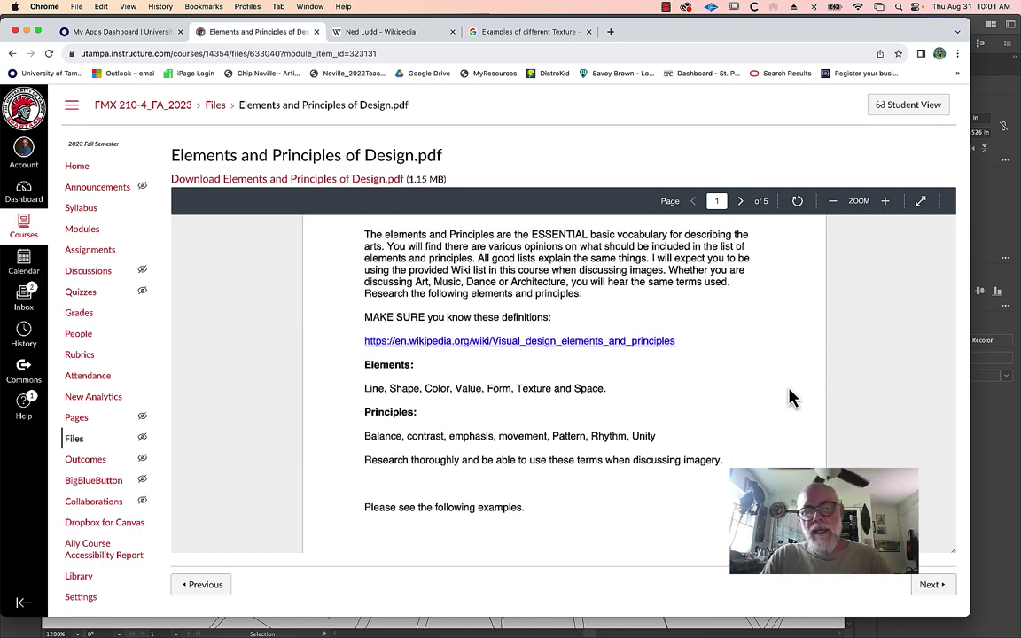
pyautogui.scroll(-1, 790, 396)
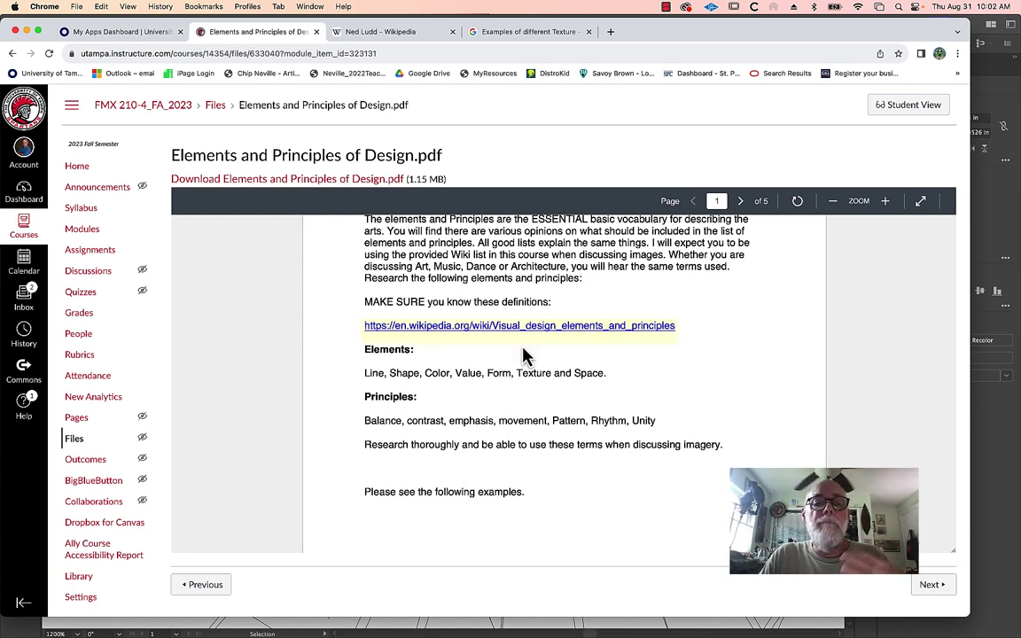
# - Scroll onto page 2's chart of art elements and design principles
pyautogui.scroll(2, 730, 379)
pyautogui.scroll(-1, 725, 381)
pyautogui.scroll(1, 725, 382)
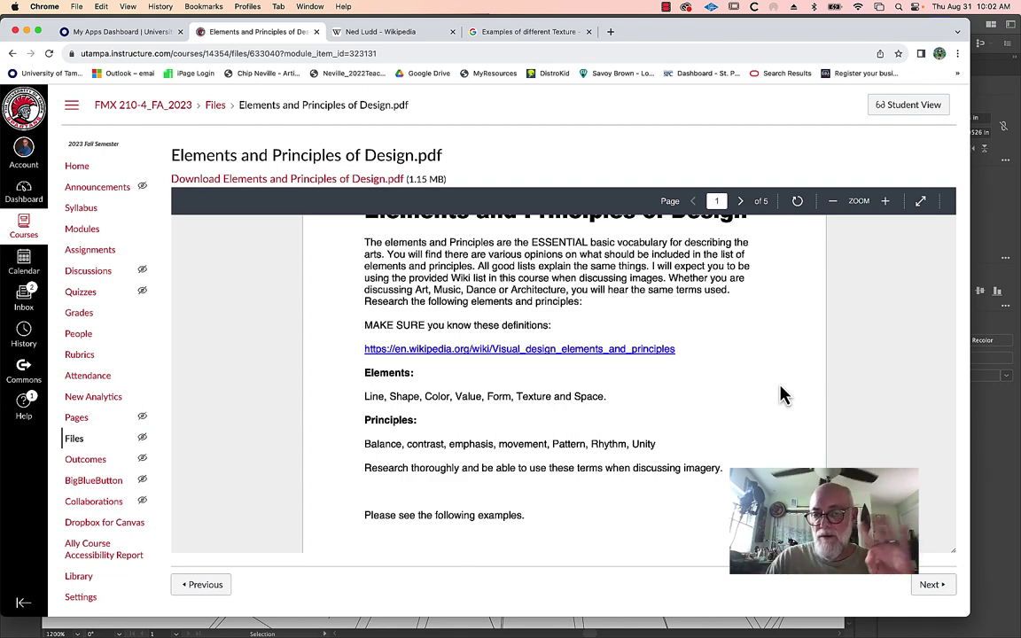
pyautogui.scroll(-1, 780, 395)
pyautogui.scroll(-2, 780, 395)
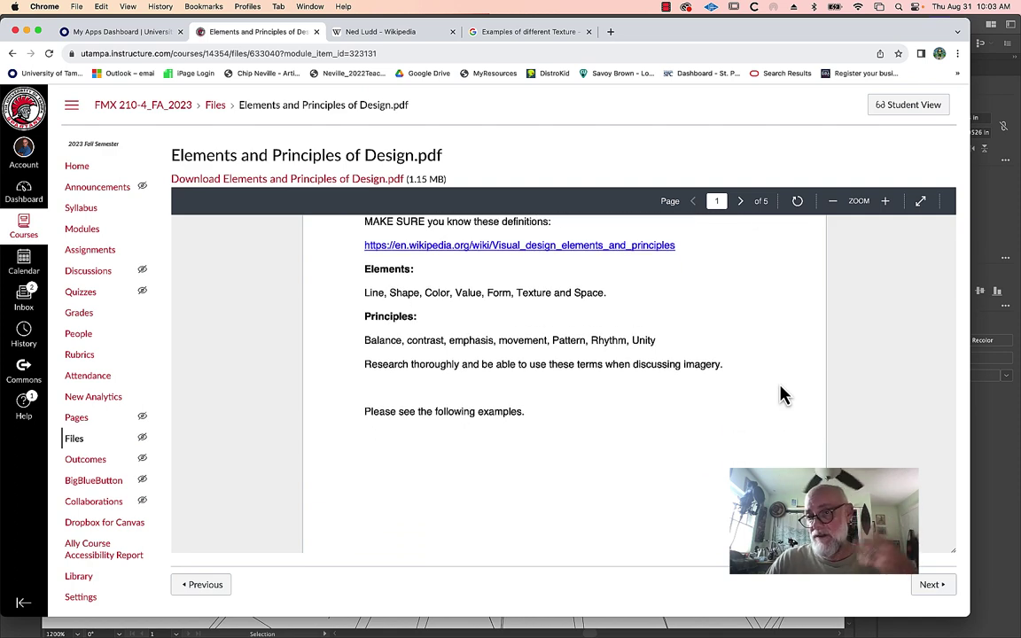
pyautogui.scroll(-1, 780, 394)
pyautogui.scroll(-2, 780, 394)
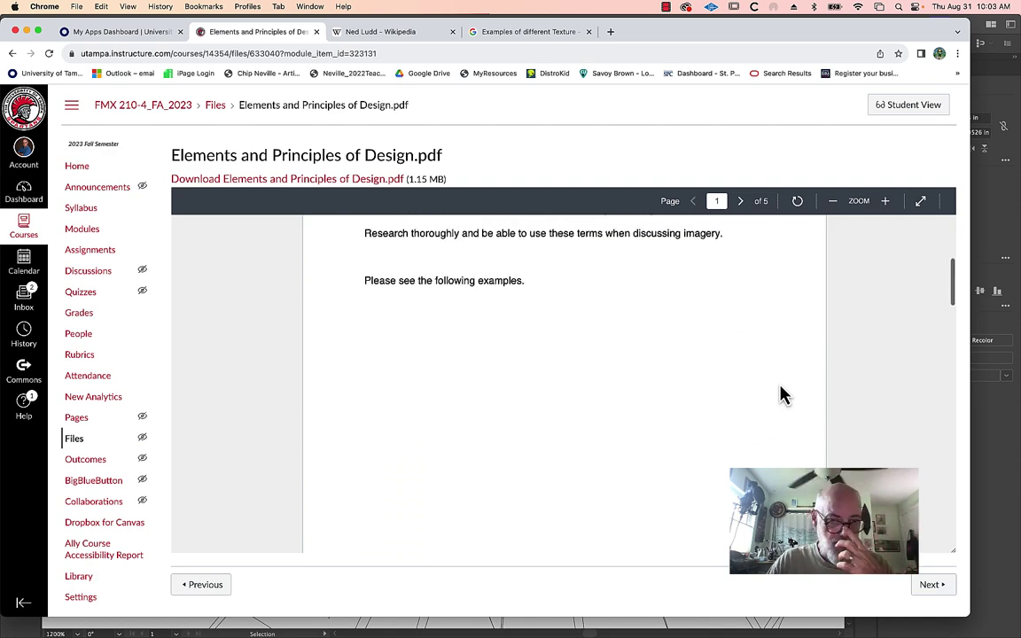
pyautogui.scroll(-1, 780, 394)
pyautogui.scroll(-3, 780, 395)
pyautogui.scroll(-3, 780, 394)
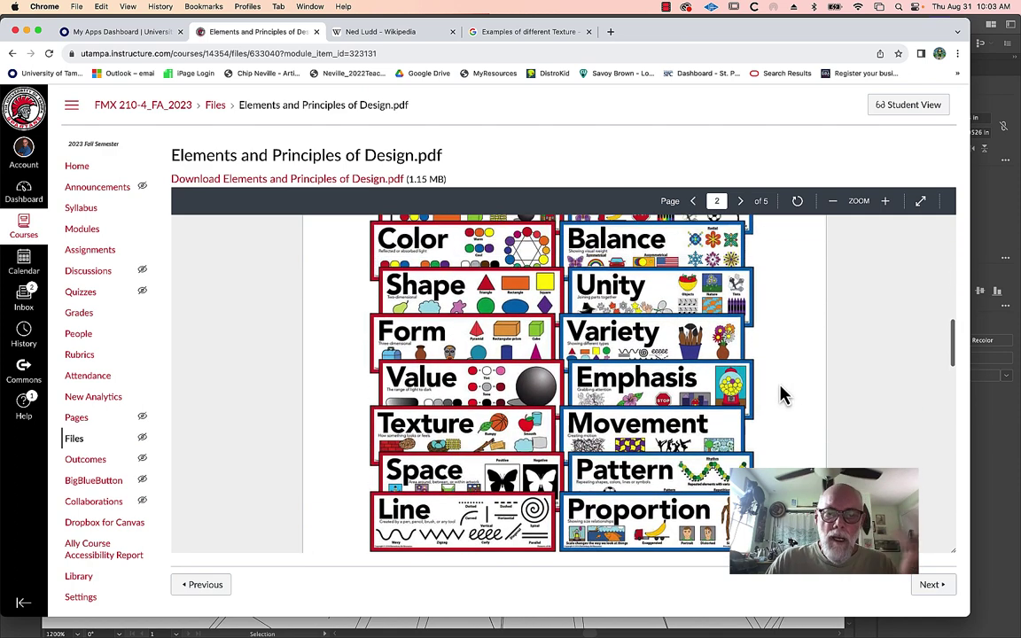
pyautogui.scroll(1, 780, 395)
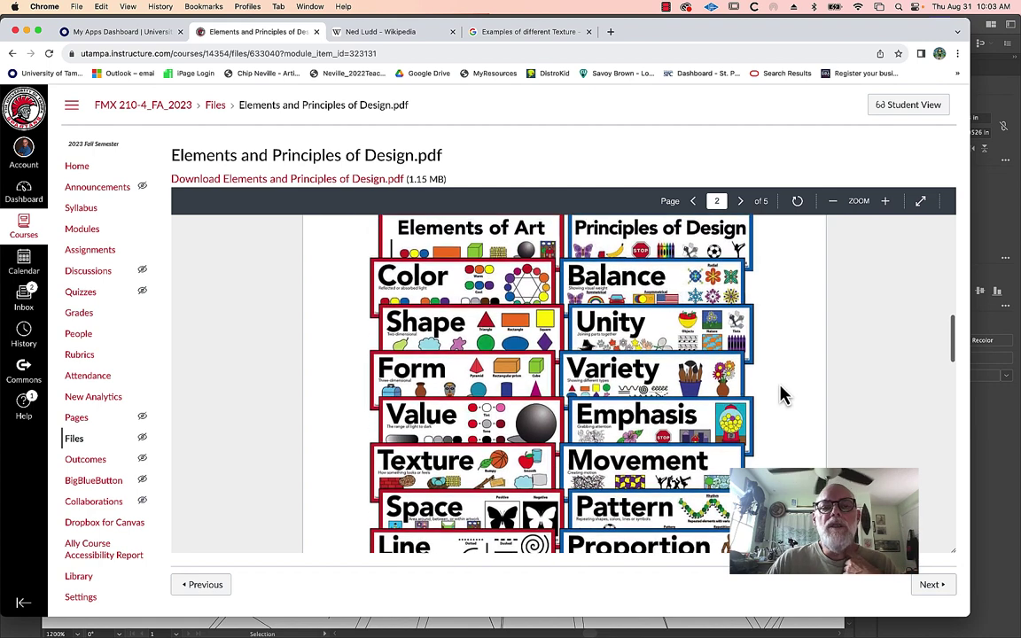
pyautogui.scroll(-1, 780, 394)
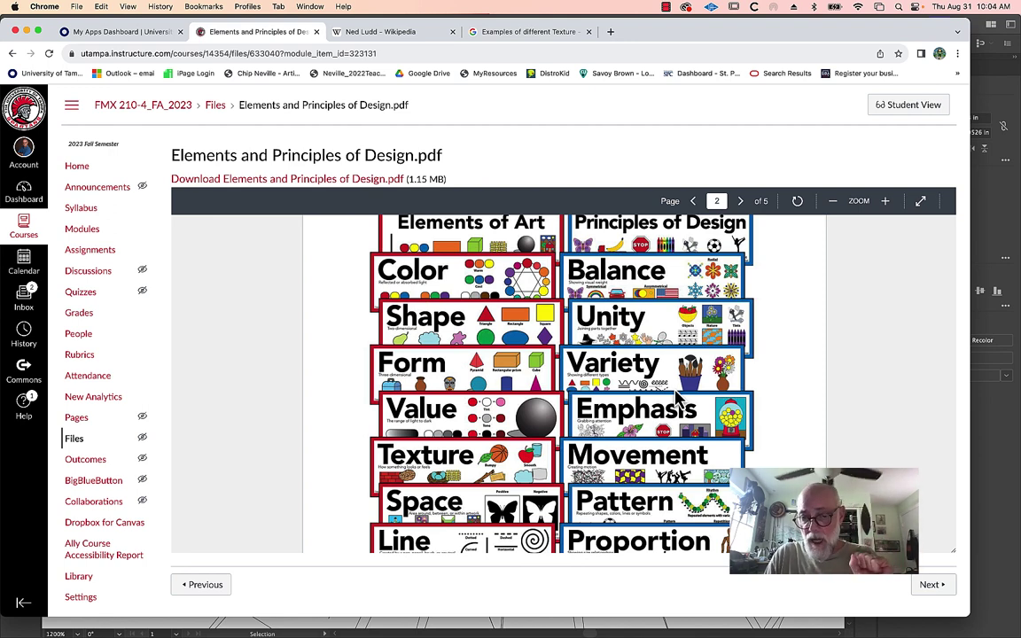
pyautogui.scroll(-3, 691, 428)
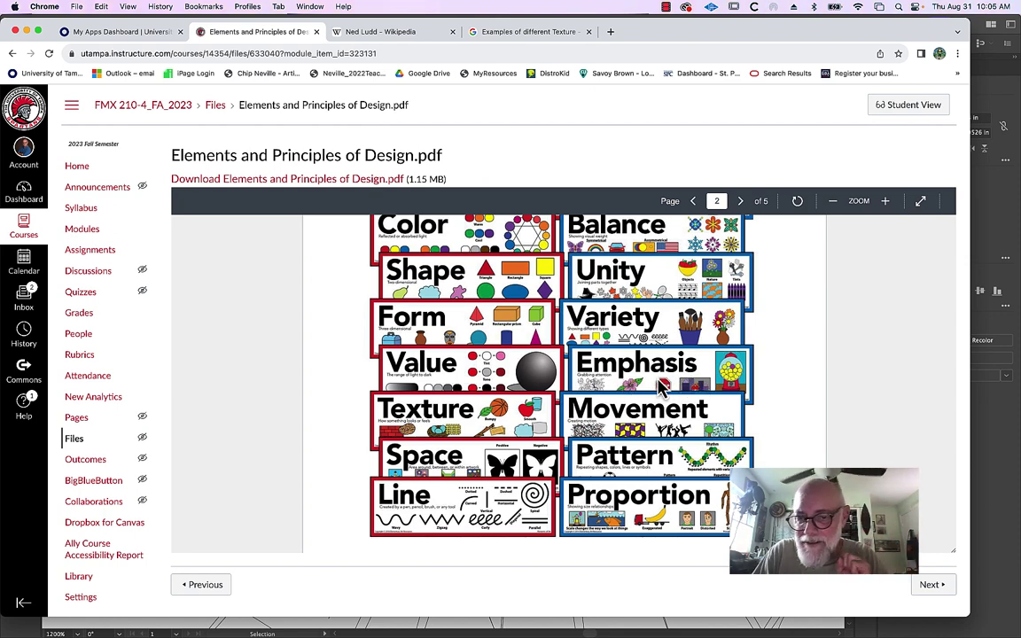
pyautogui.scroll(-1, 682, 406)
pyautogui.scroll(-1, 646, 415)
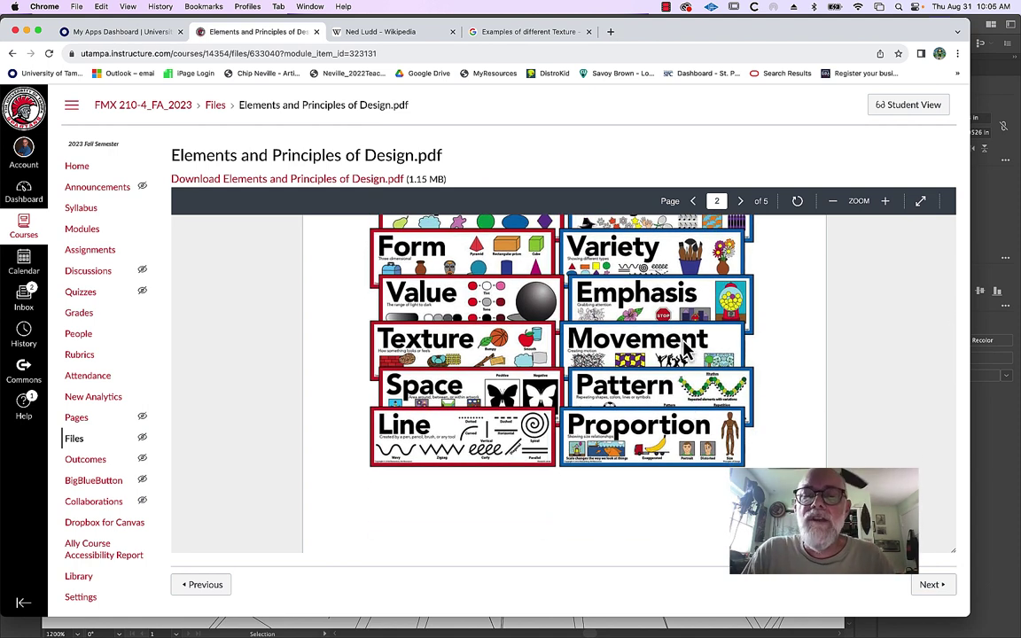